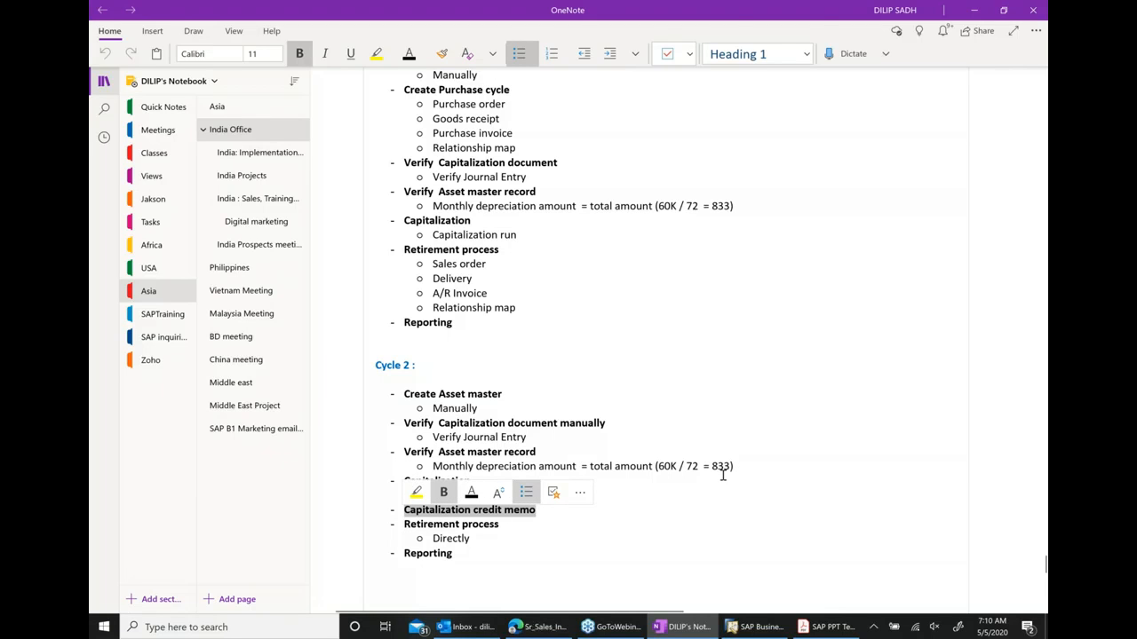
# Review the Cycle 1 and Cycle 2 asset management steps in the learning-session notes.
pyautogui.tripleClick(652, 436)
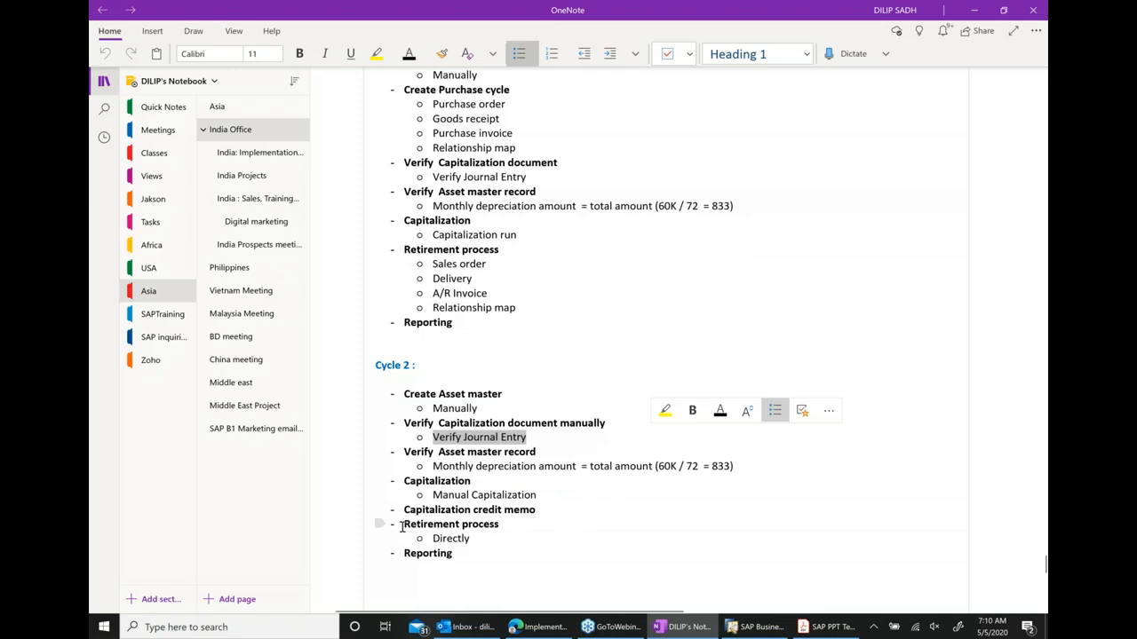
pyautogui.moveTo(404, 524); pyautogui.dragTo(520, 527)
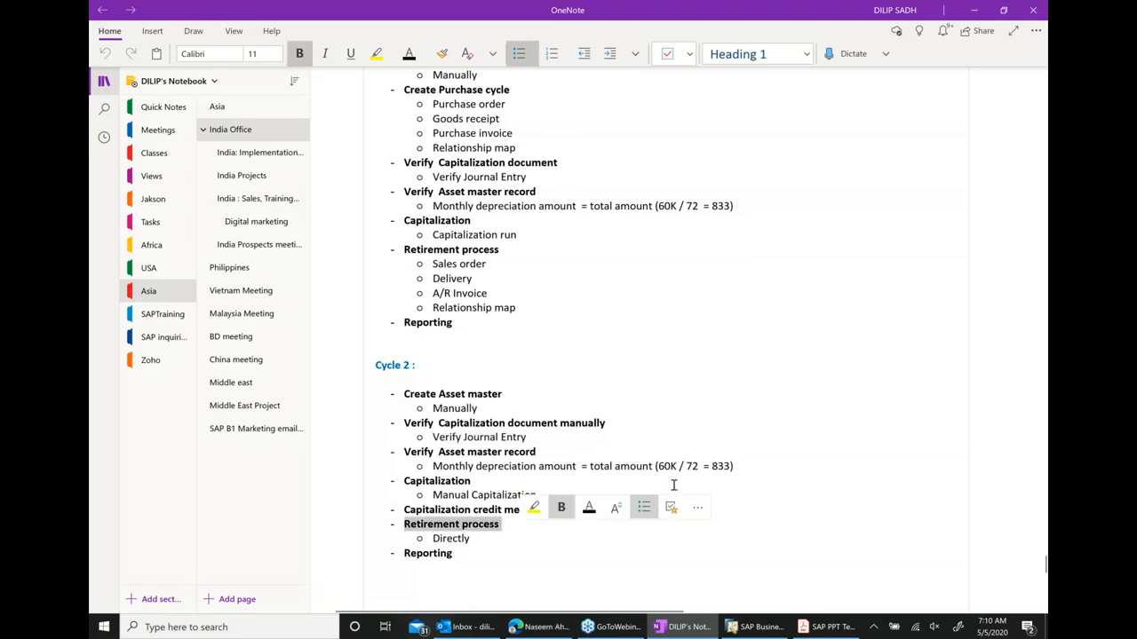
pyautogui.click(704, 427)
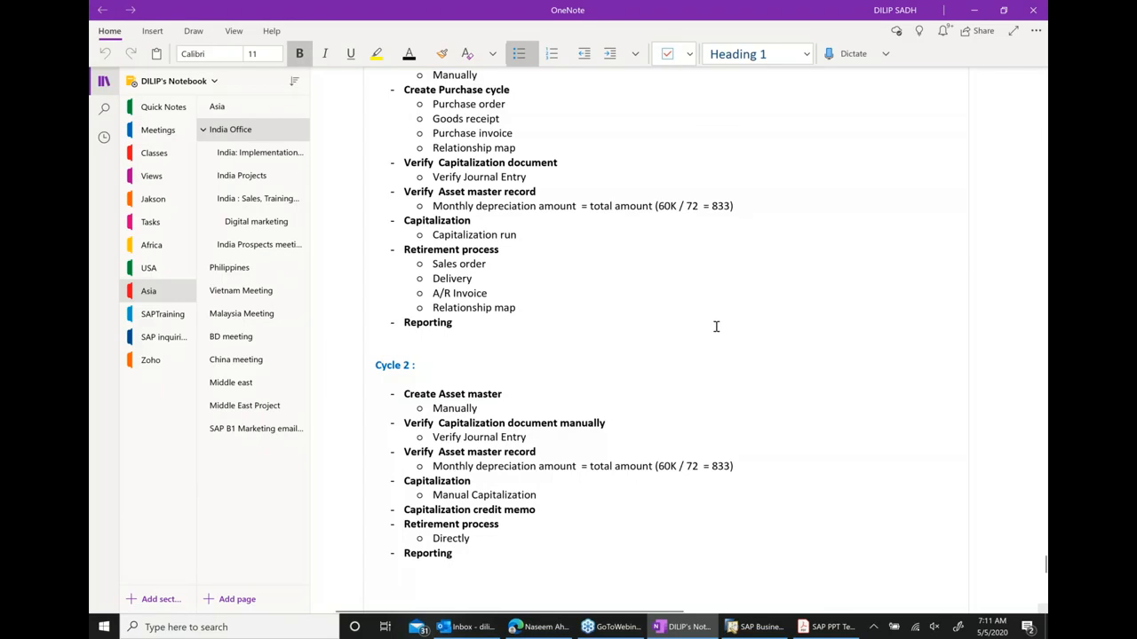
pyautogui.scroll(2, 716, 325)
pyautogui.scroll(2, 716, 326)
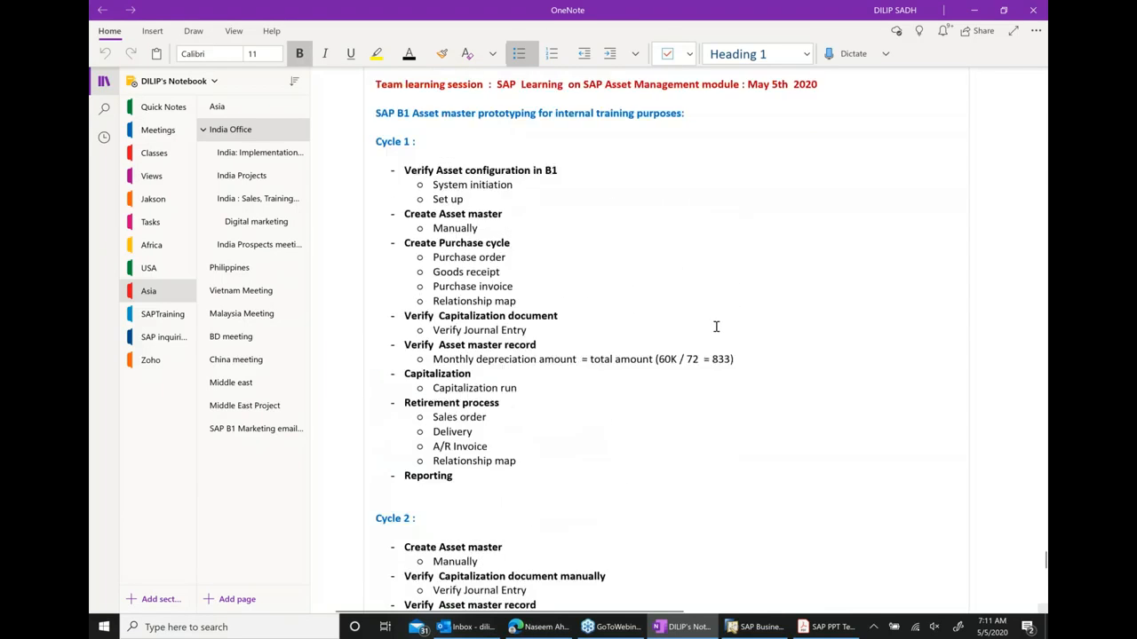
# Open the SAP PPT Template PDF to view the asset master data life cycle slide.
pyautogui.click(974, 11)
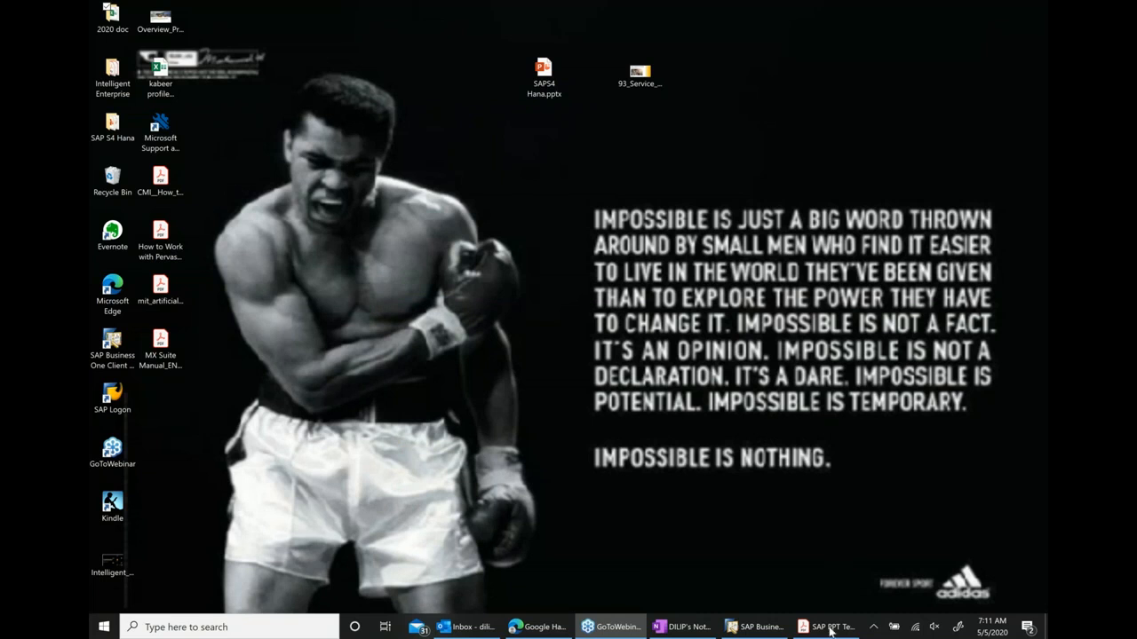
pyautogui.click(832, 627)
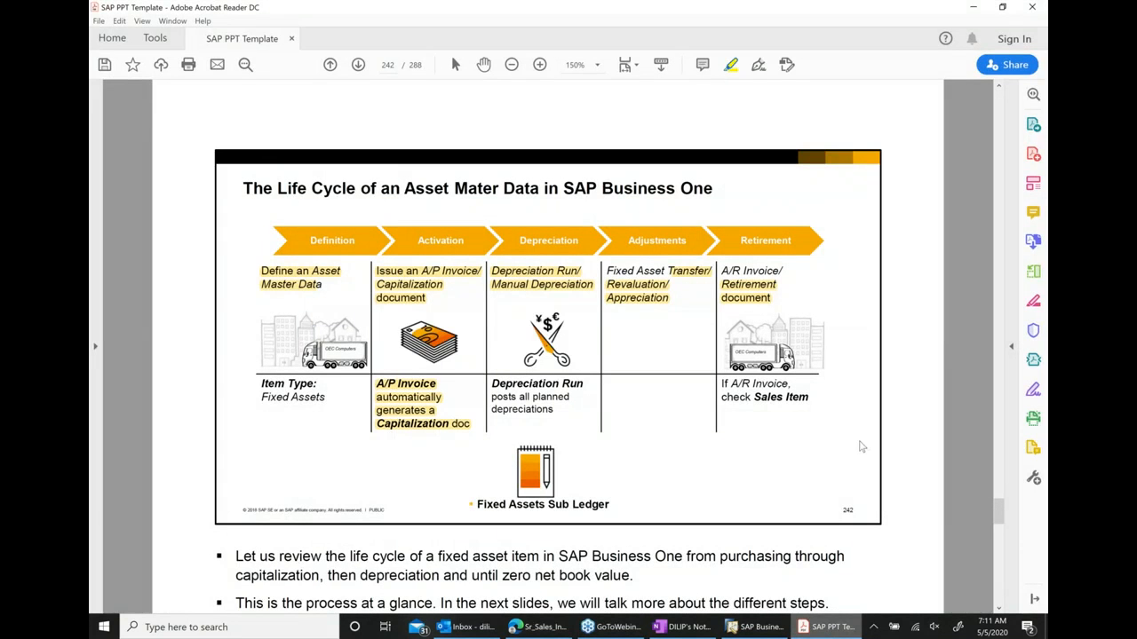
pyautogui.click(974, 8)
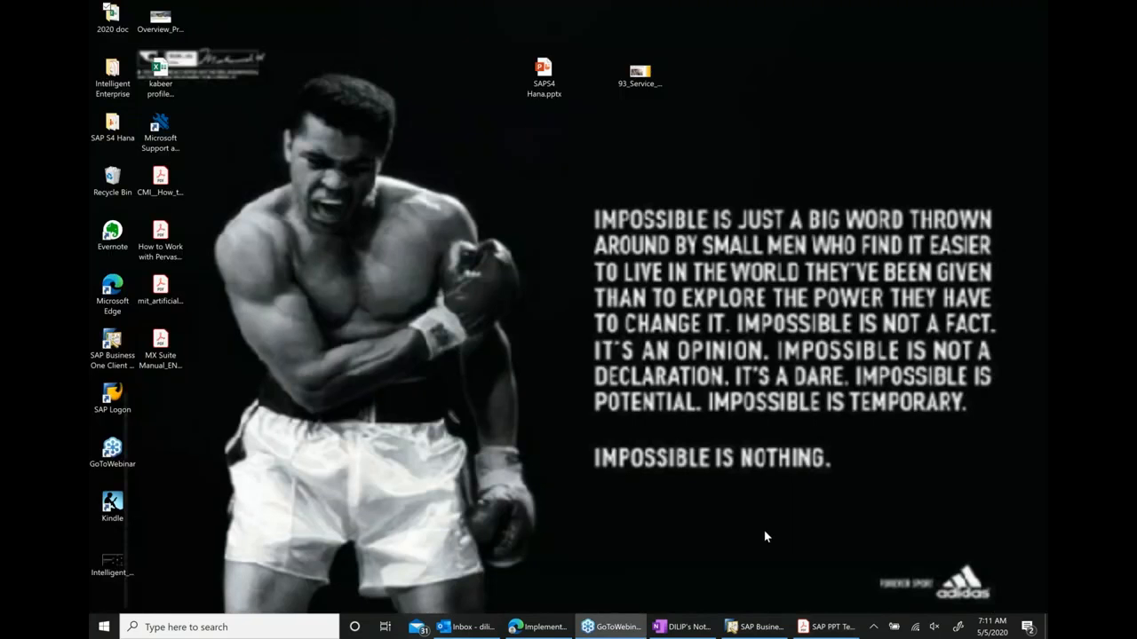
# Switch to SAP Business One and open Company Details under Administration's System Initialization.
pyautogui.click(758, 627)
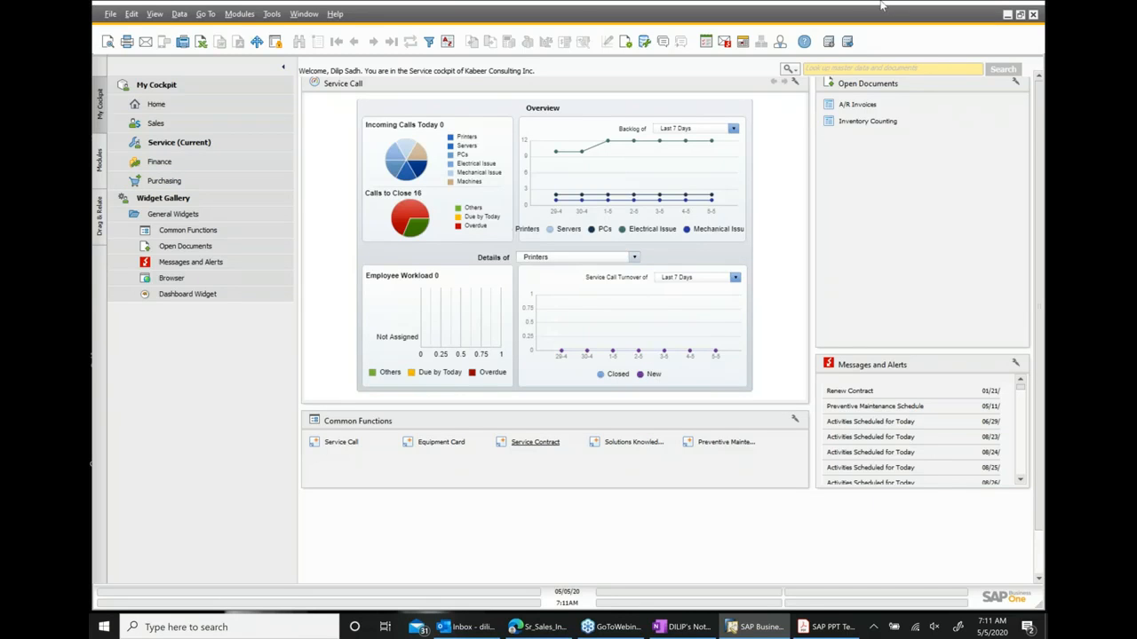
pyautogui.click(101, 165)
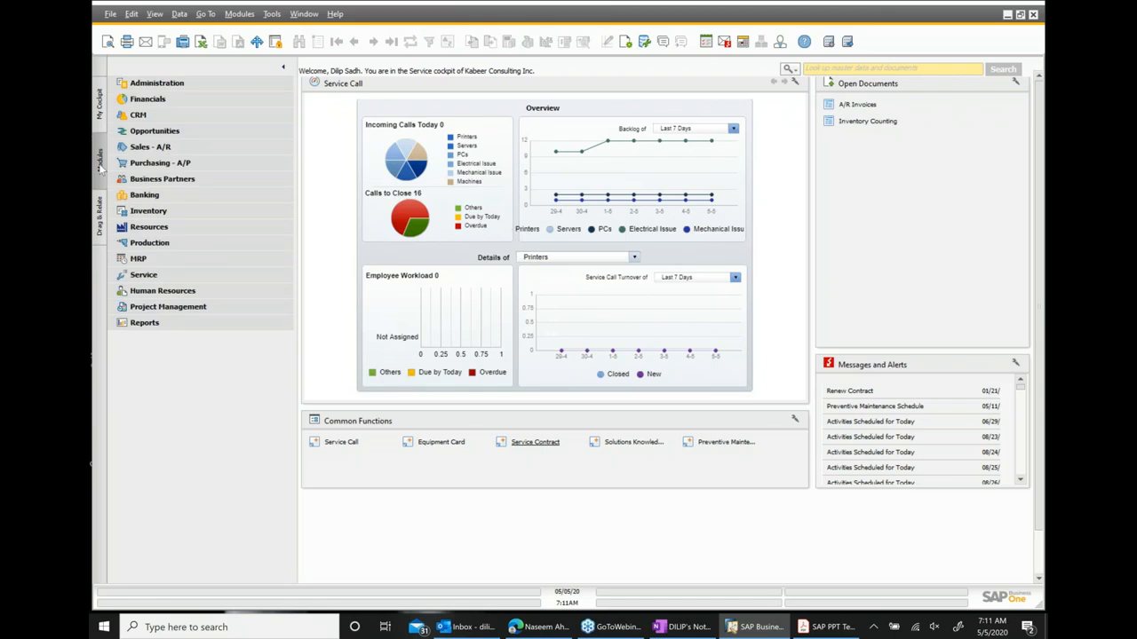
pyautogui.click(160, 84)
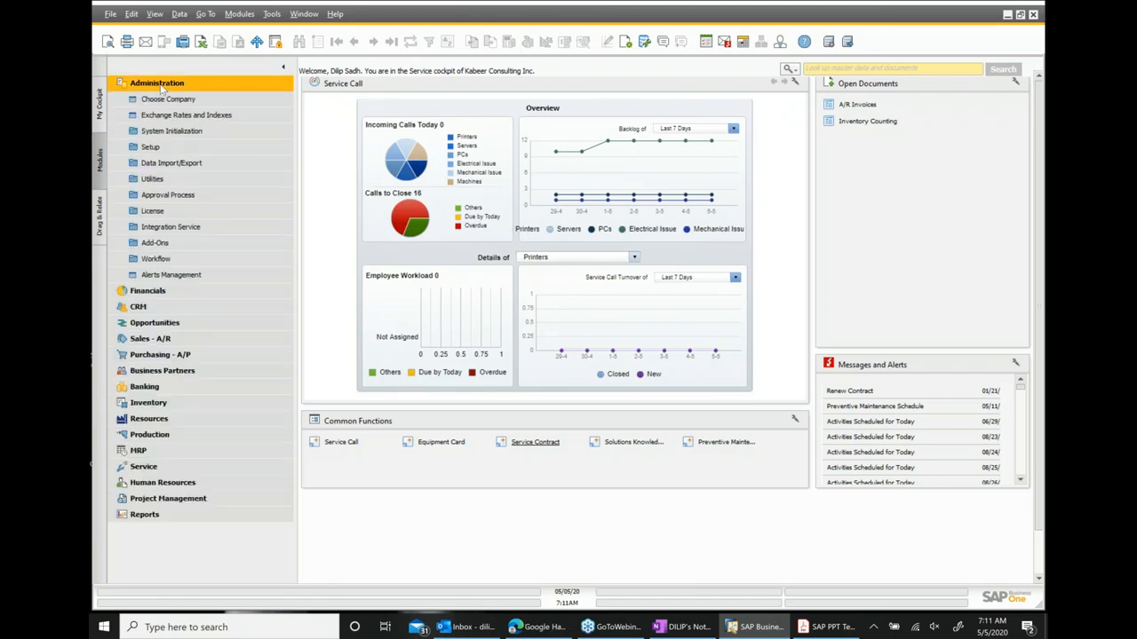
pyautogui.click(180, 133)
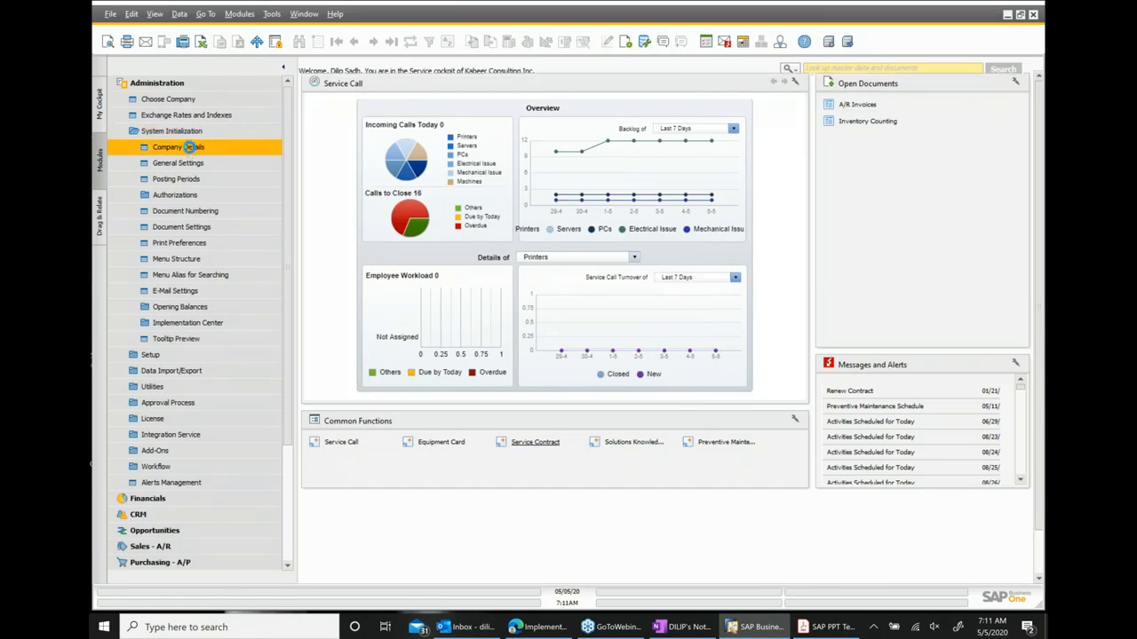
pyautogui.click(190, 149)
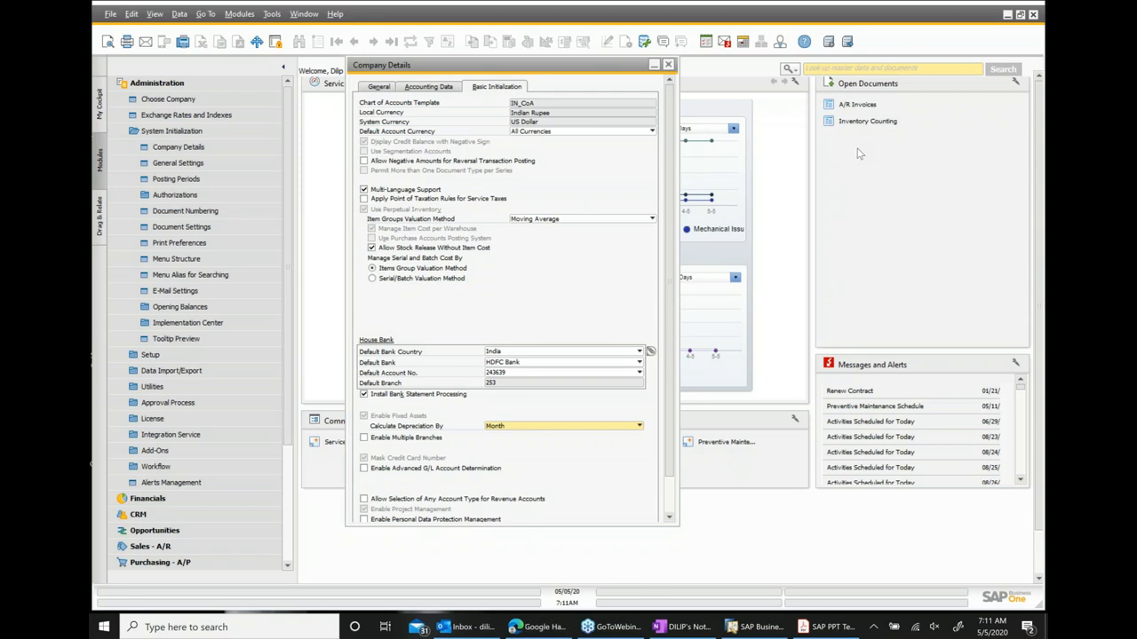
# Review the fixed asset options and the Calculate Depreciation By choice on the Basic Initialization tab, then close Company Details.
pyautogui.scroll(-2, 450, 306)
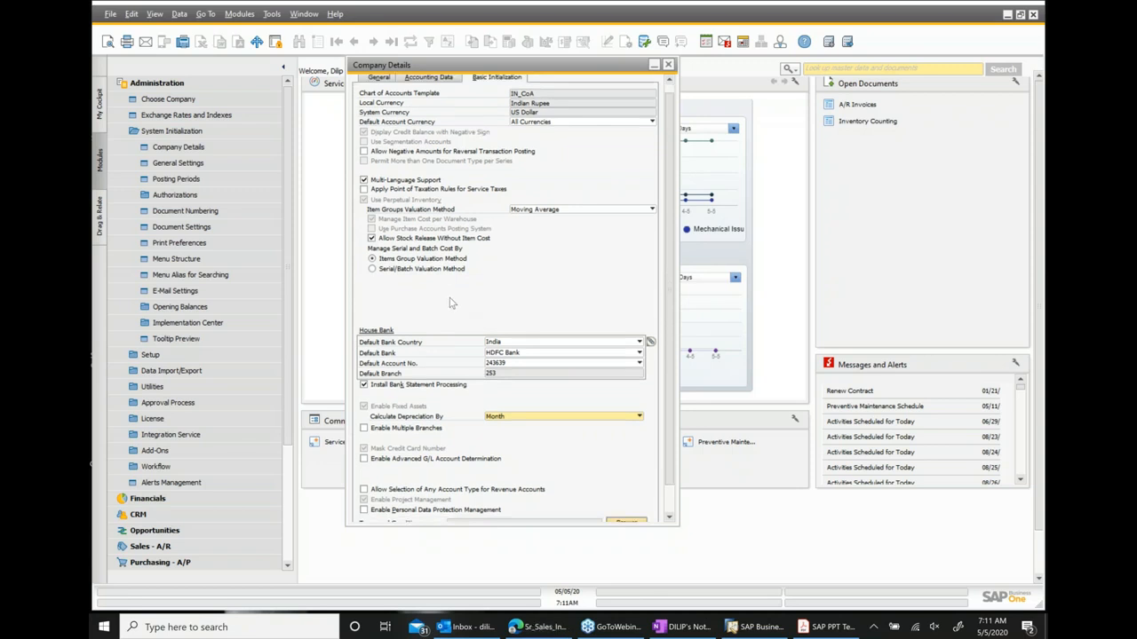
pyautogui.scroll(-2, 451, 314)
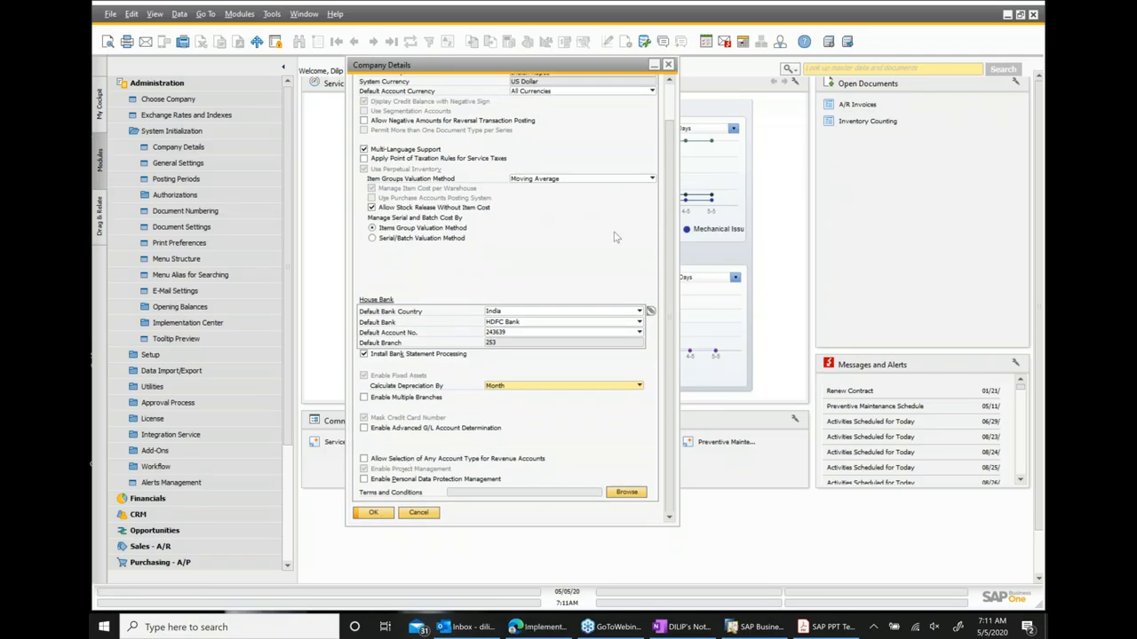
pyautogui.scroll(3, 604, 234)
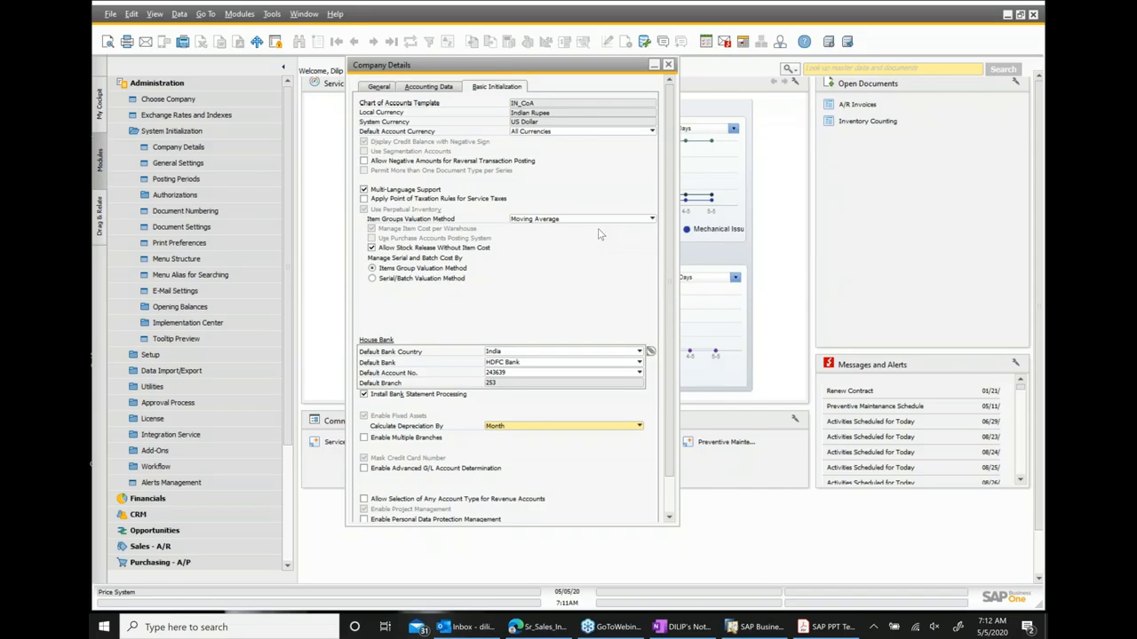
pyautogui.scroll(-3, 597, 237)
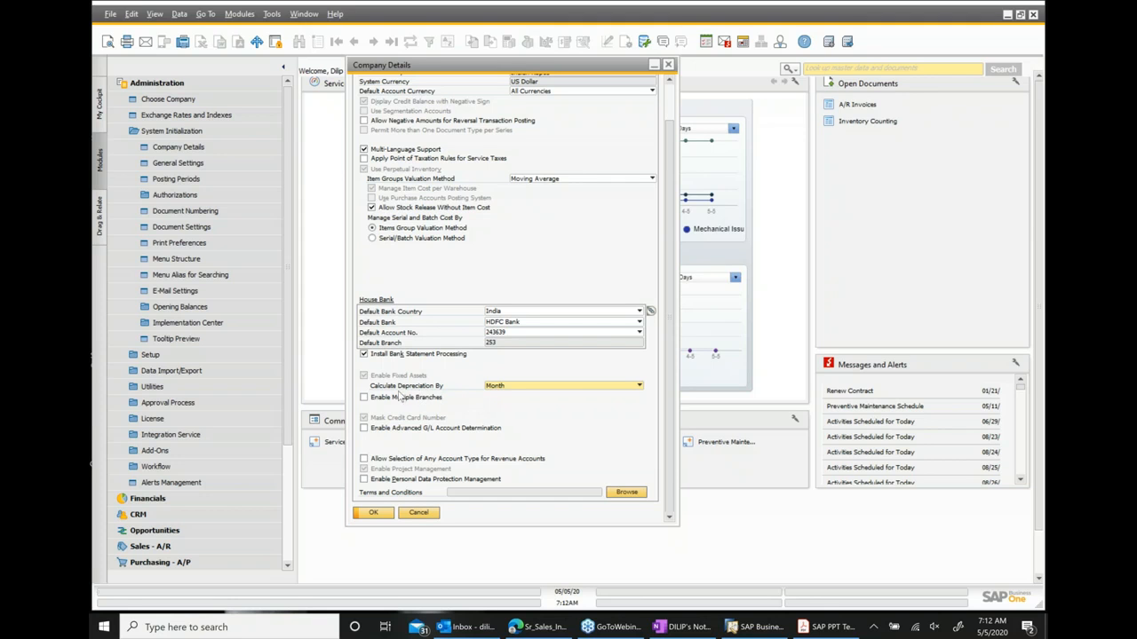
pyautogui.click(517, 387)
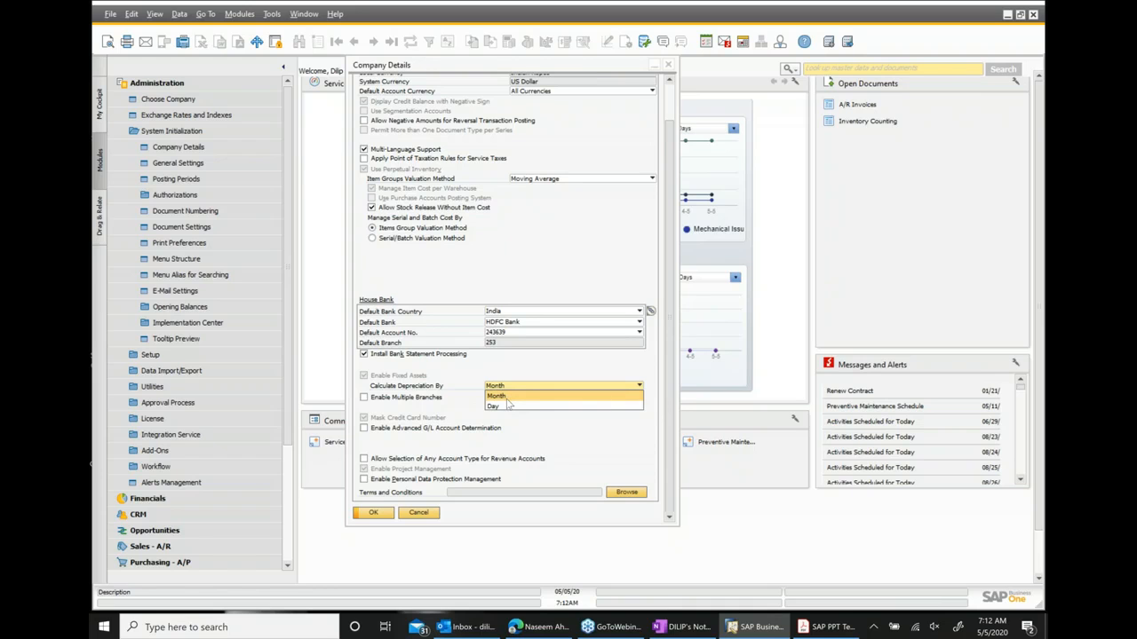
pyautogui.click(511, 397)
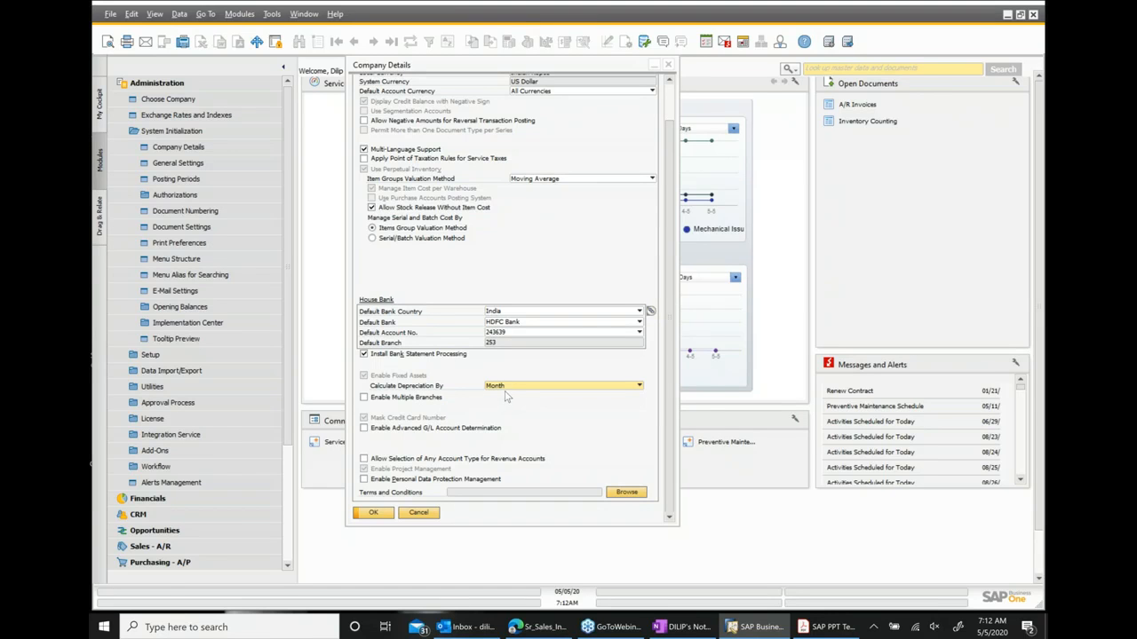
pyautogui.click(669, 65)
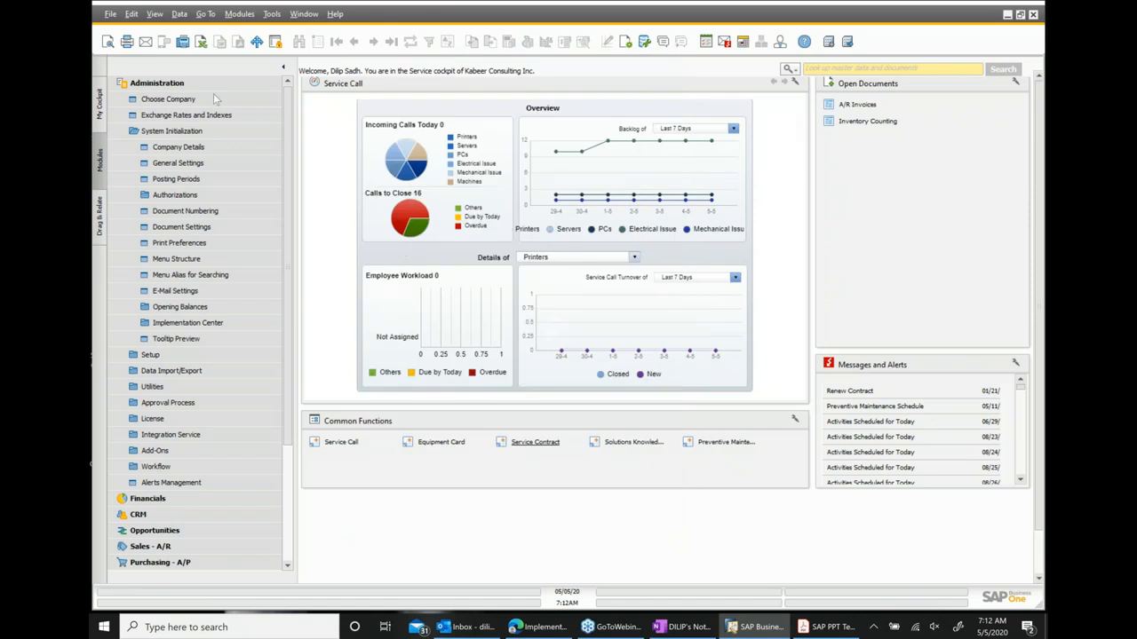
# Open the fixed assets Account Determination setup, display the FA Motors record's accounts, and close it.
pyautogui.click(190, 131)
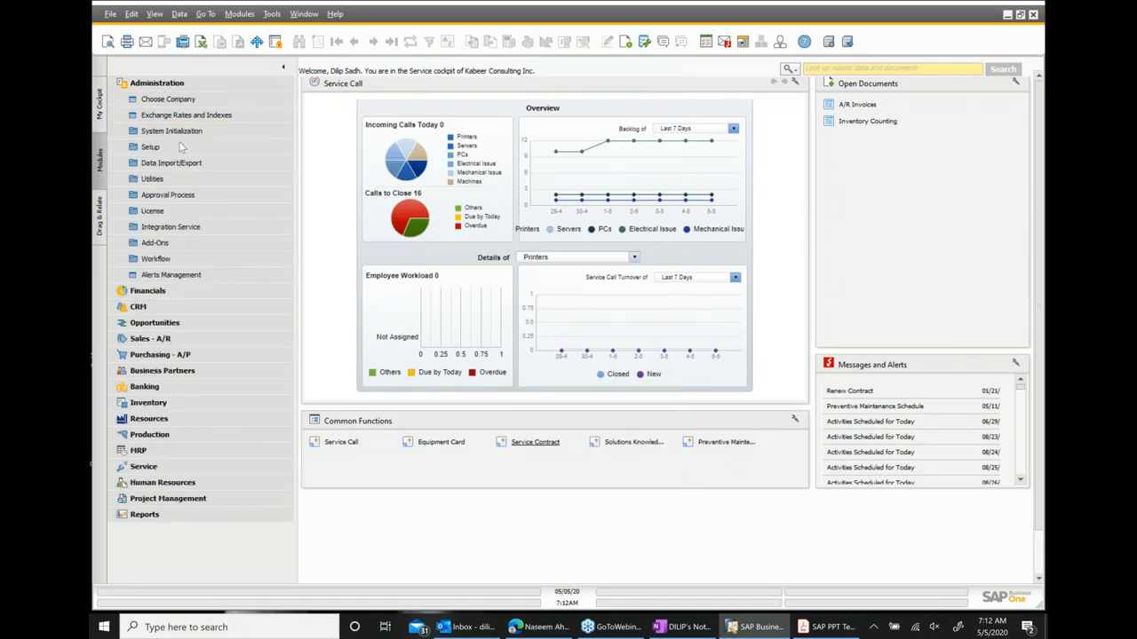
pyautogui.click(177, 147)
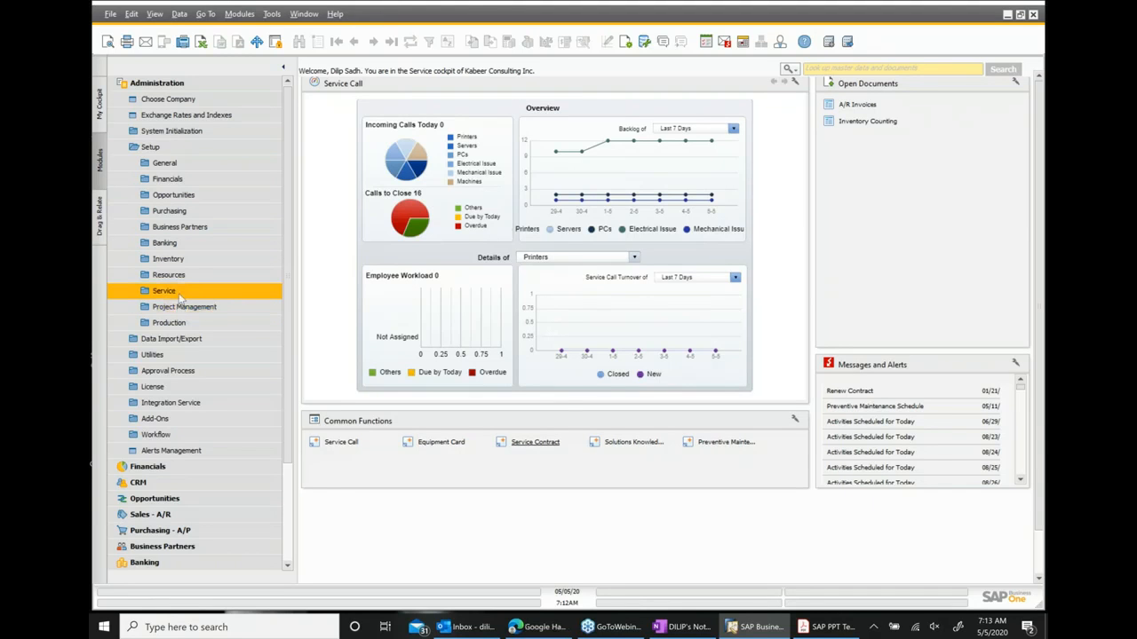
pyautogui.click(169, 180)
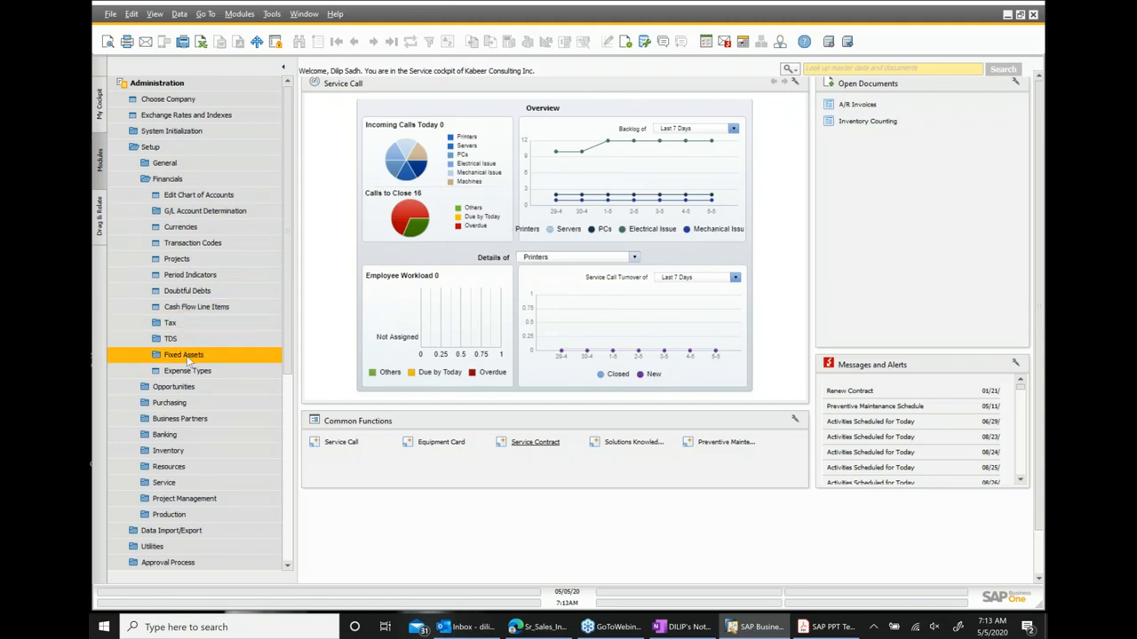
pyautogui.click(187, 356)
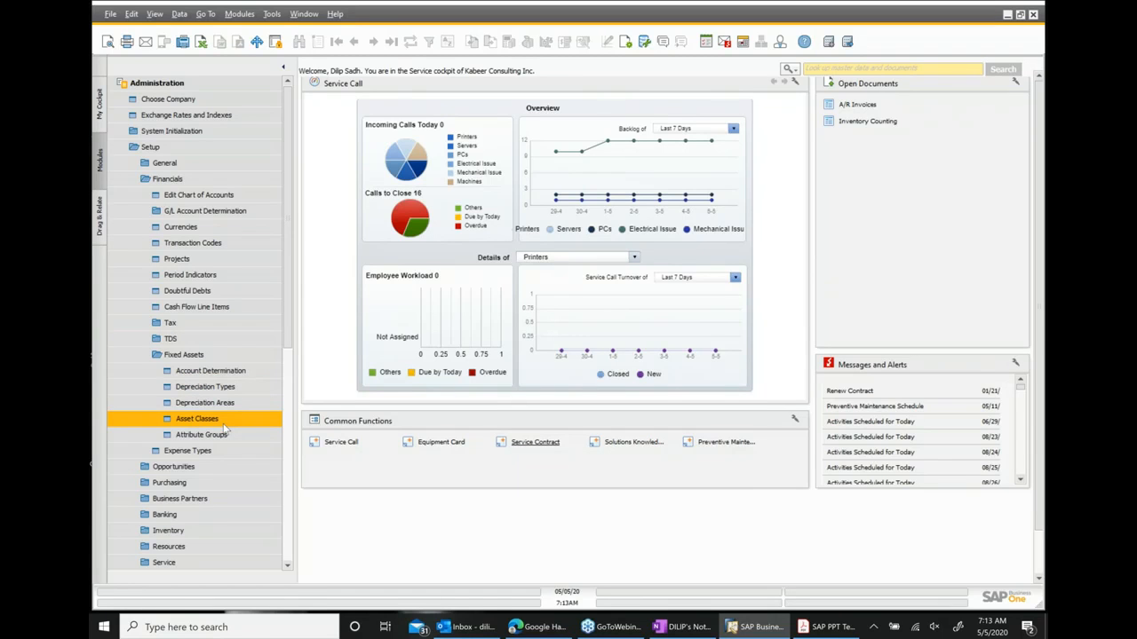
pyautogui.click(236, 373)
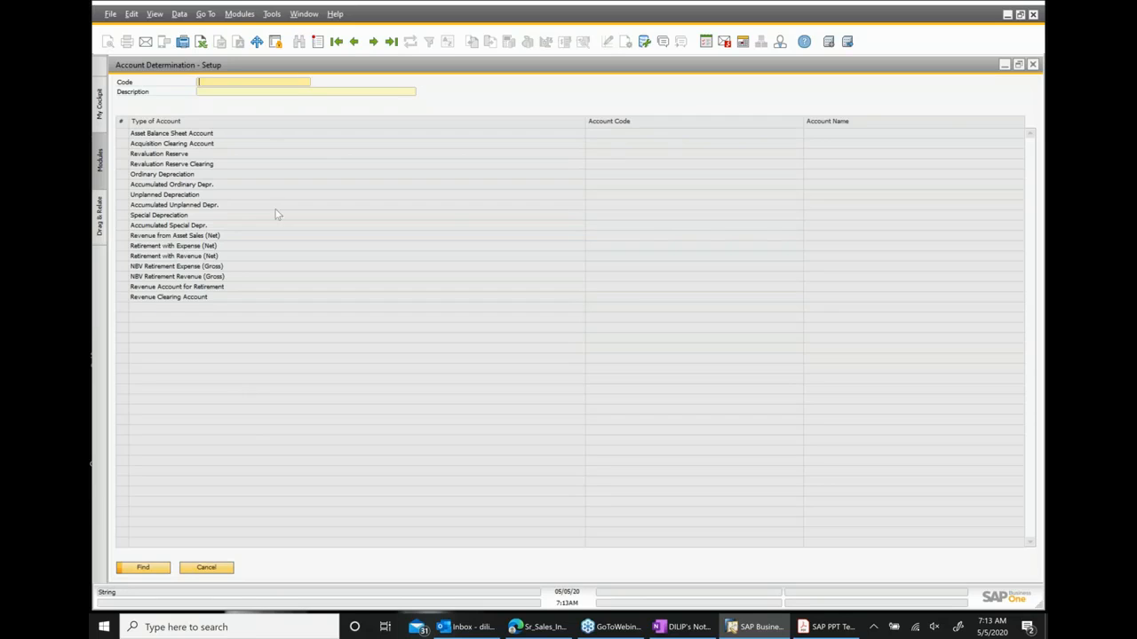
pyautogui.write('*')
pyautogui.press('Return')
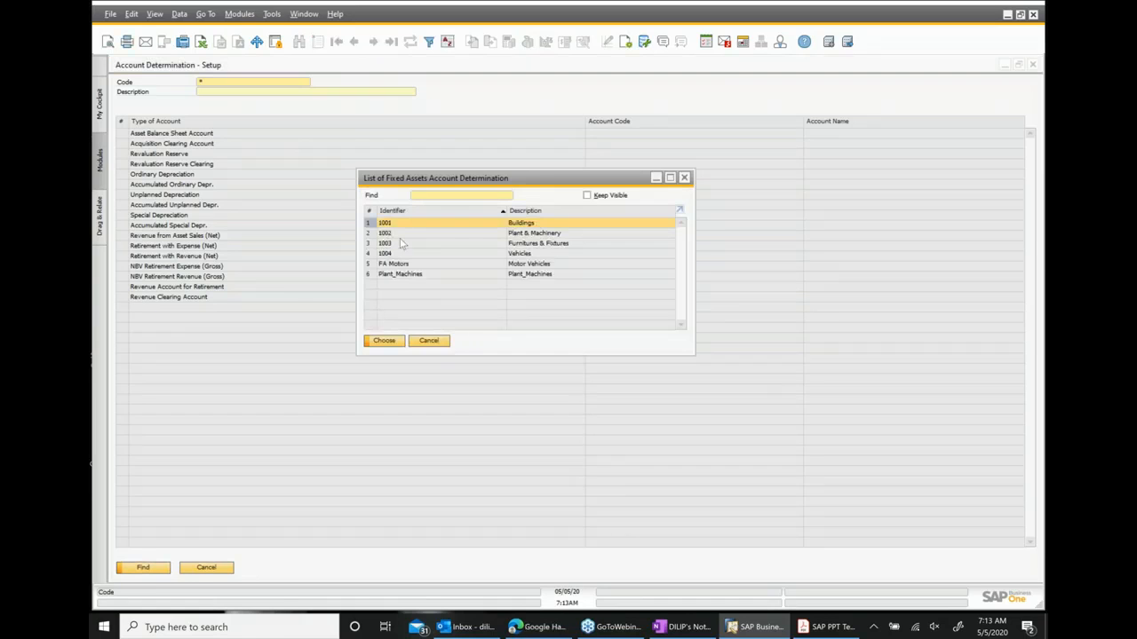
pyautogui.doubleClick(523, 264)
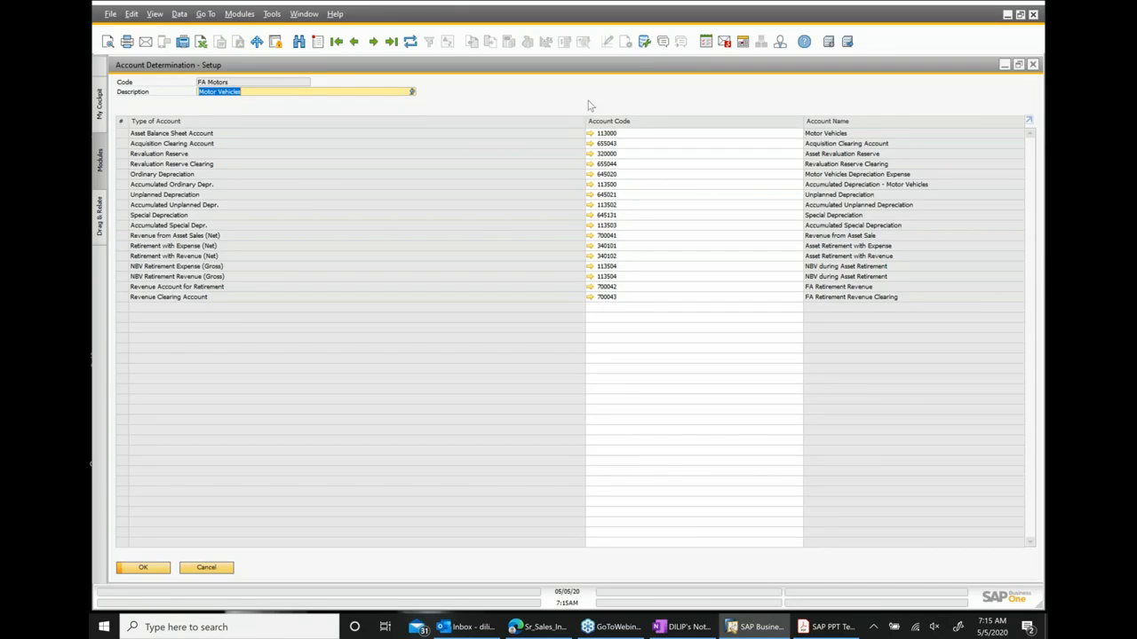
pyautogui.rightClick(620, 100)
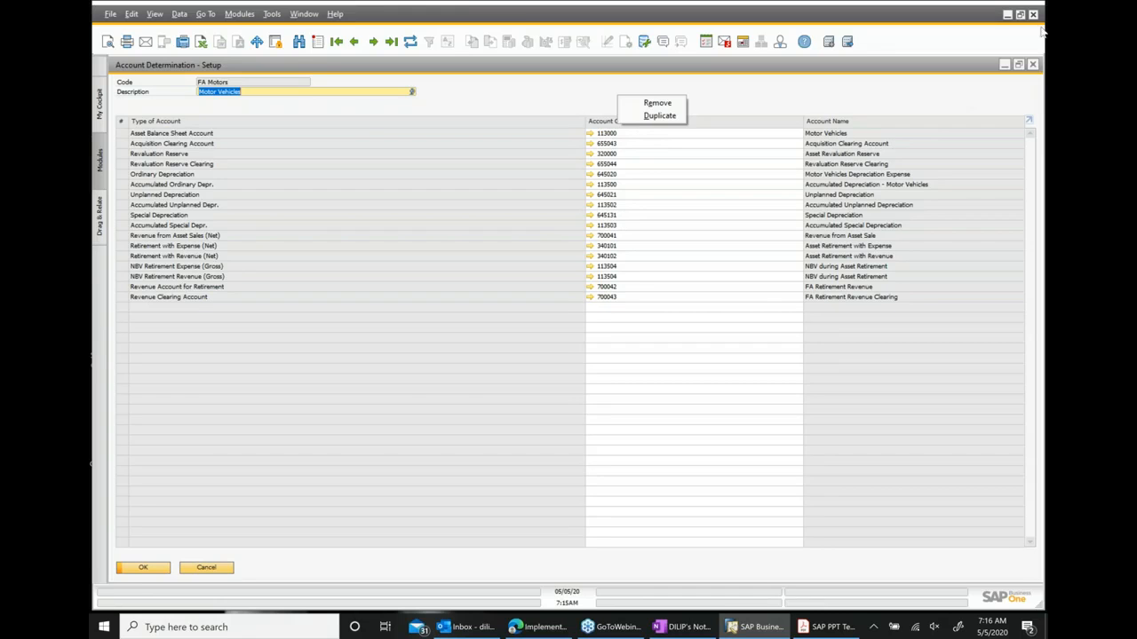
pyautogui.click(1032, 67)
pyautogui.click(1032, 67)
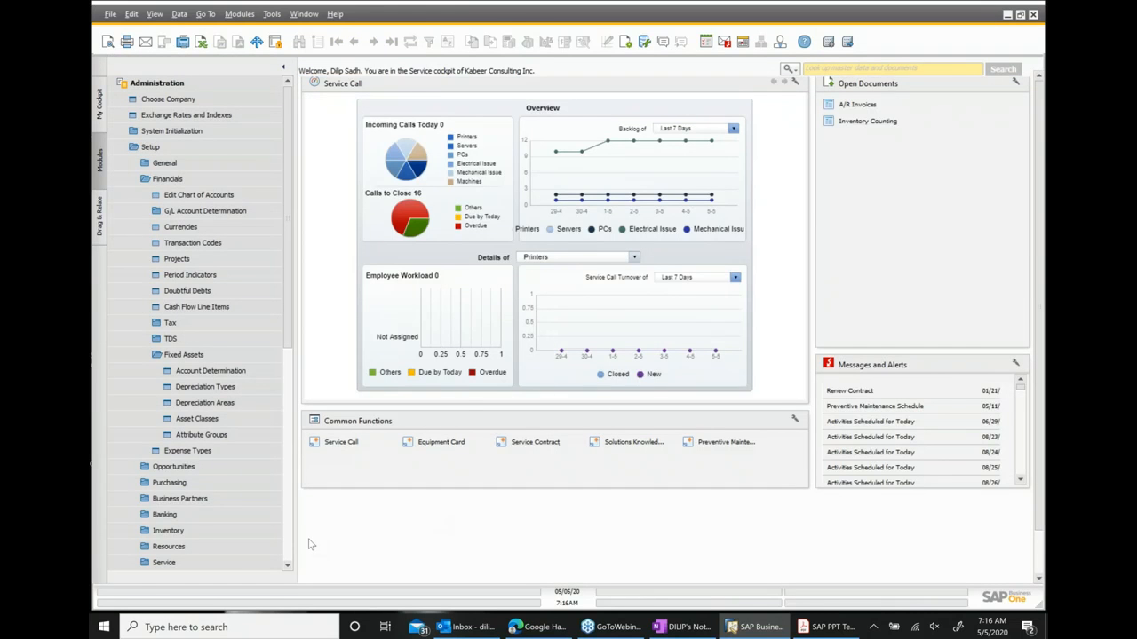
# Open Depreciation Types and review both tabs of the MV_SL Motor Vehicles Straight Line type, then close it.
pyautogui.click(221, 389)
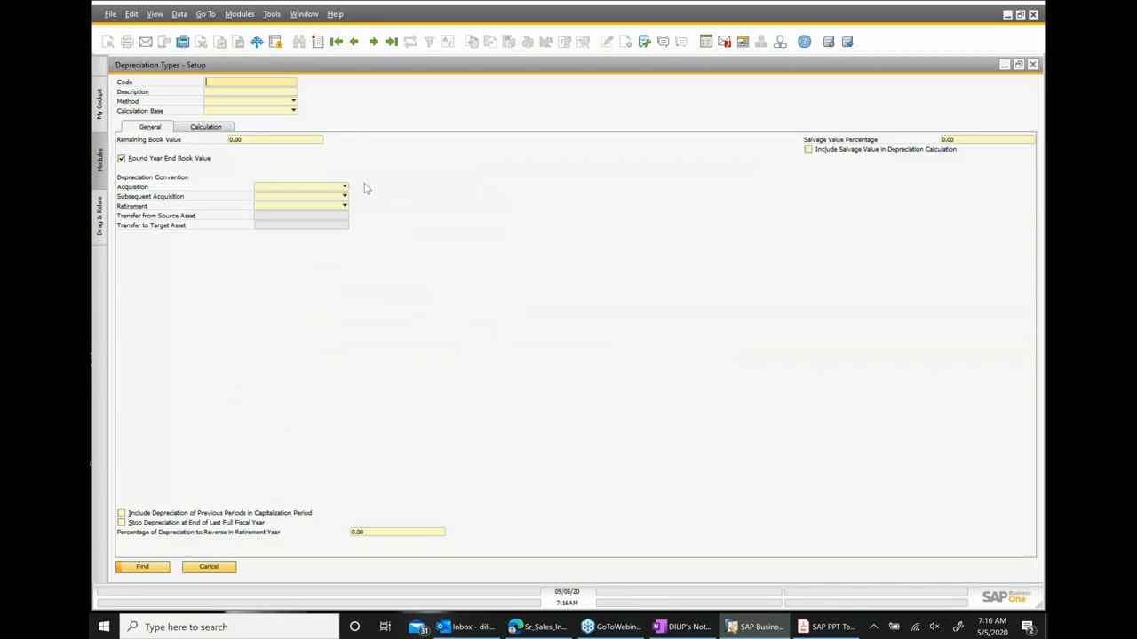
pyautogui.write('*')
pyautogui.press('Return')
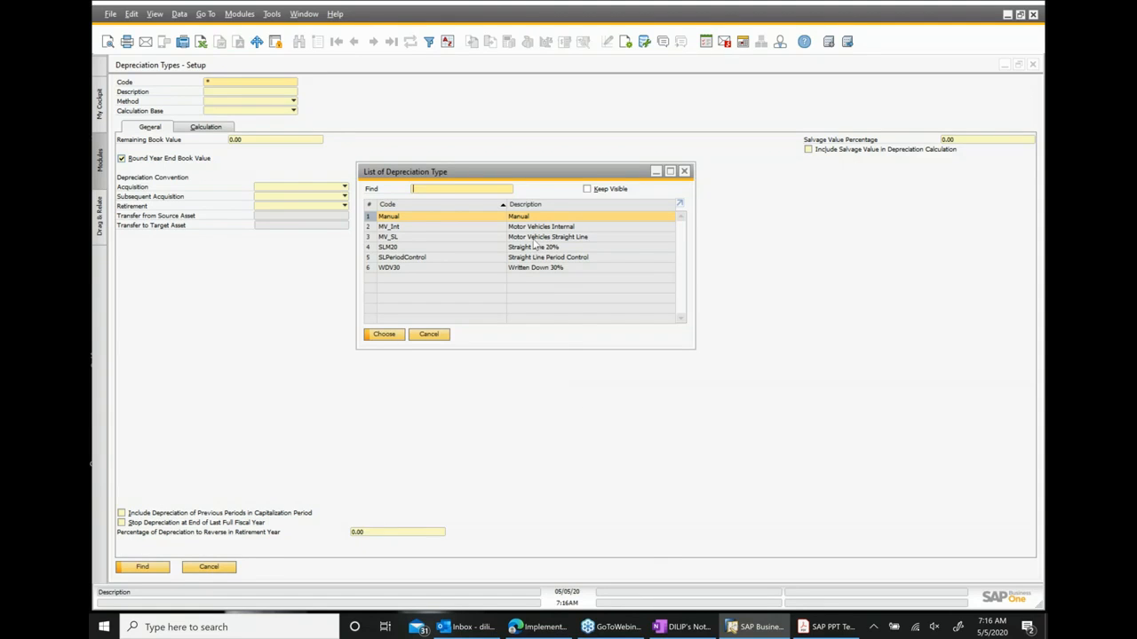
pyautogui.doubleClick(534, 237)
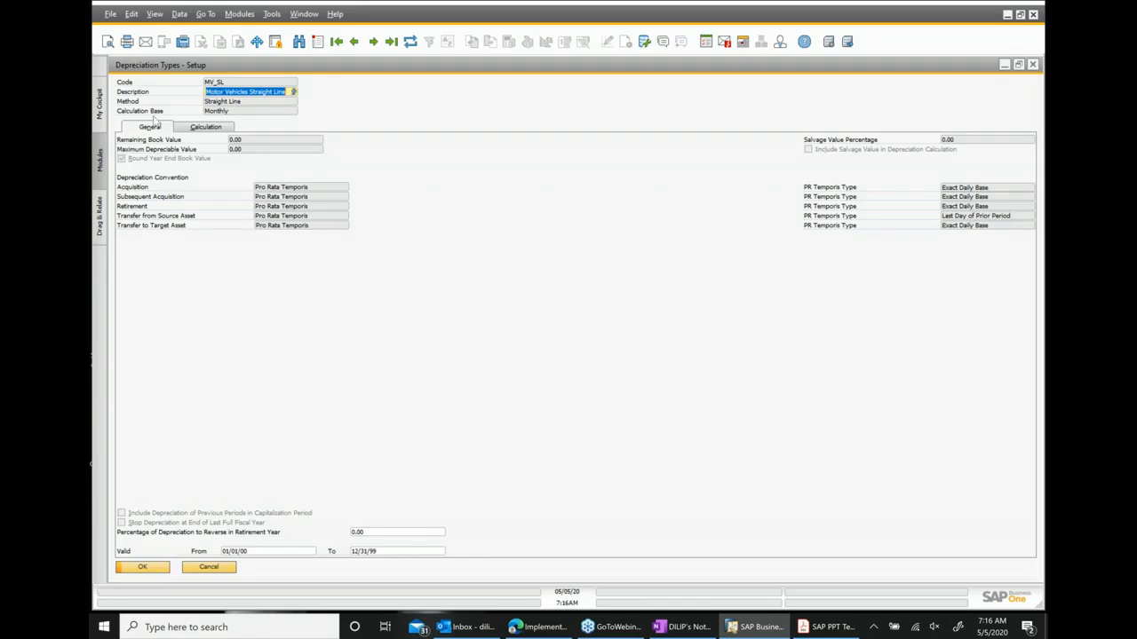
pyautogui.click(220, 130)
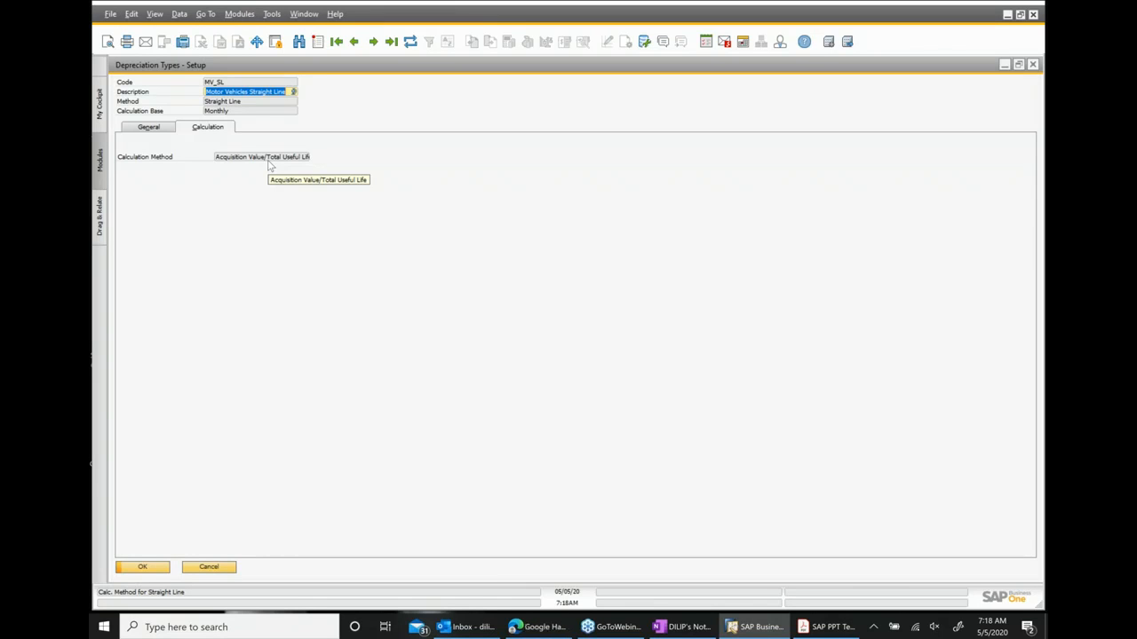
pyautogui.click(153, 129)
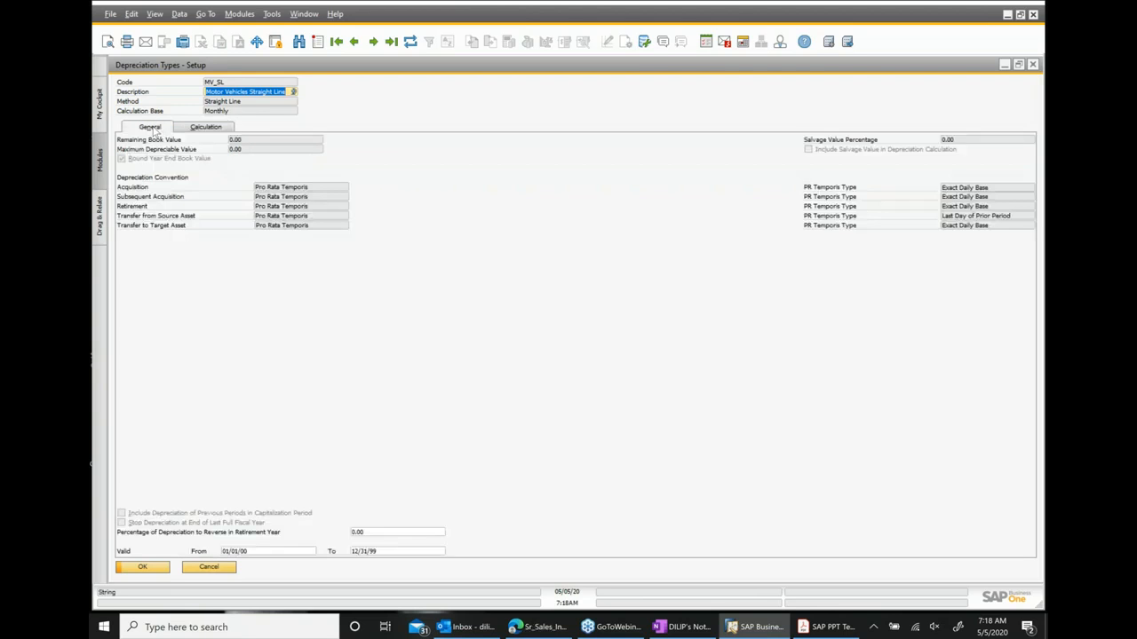
pyautogui.click(1032, 66)
# Open Depreciation Areas, search for all areas, display the Main Books area's settings, and close it.
pyautogui.click(204, 387)
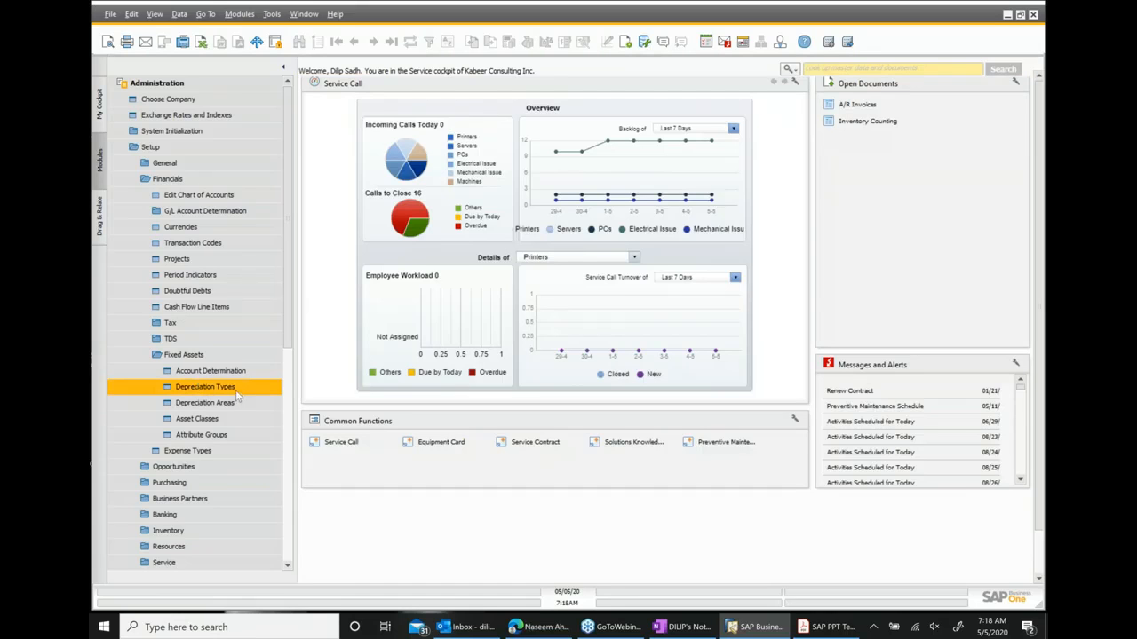
pyautogui.click(235, 403)
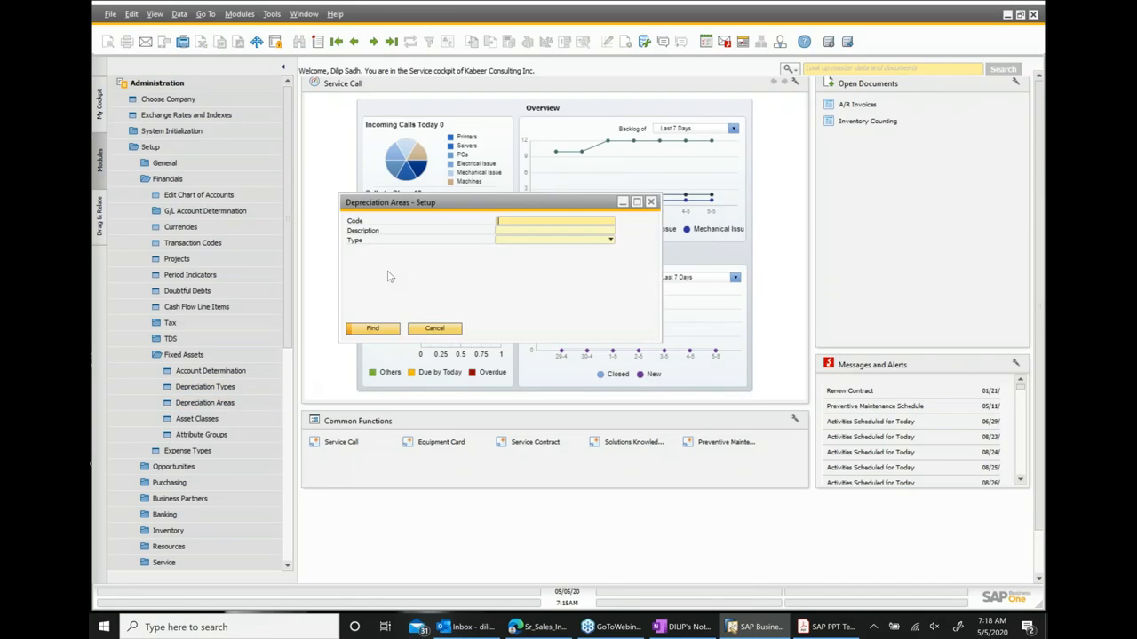
pyautogui.write('*')
pyautogui.press('Return')
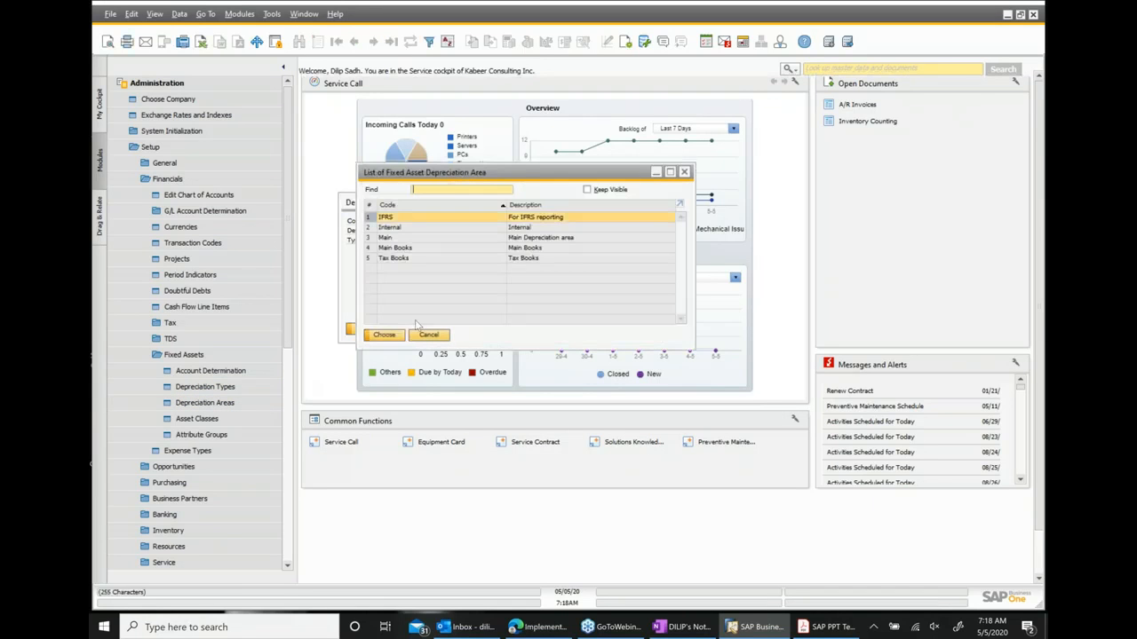
pyautogui.click(537, 249)
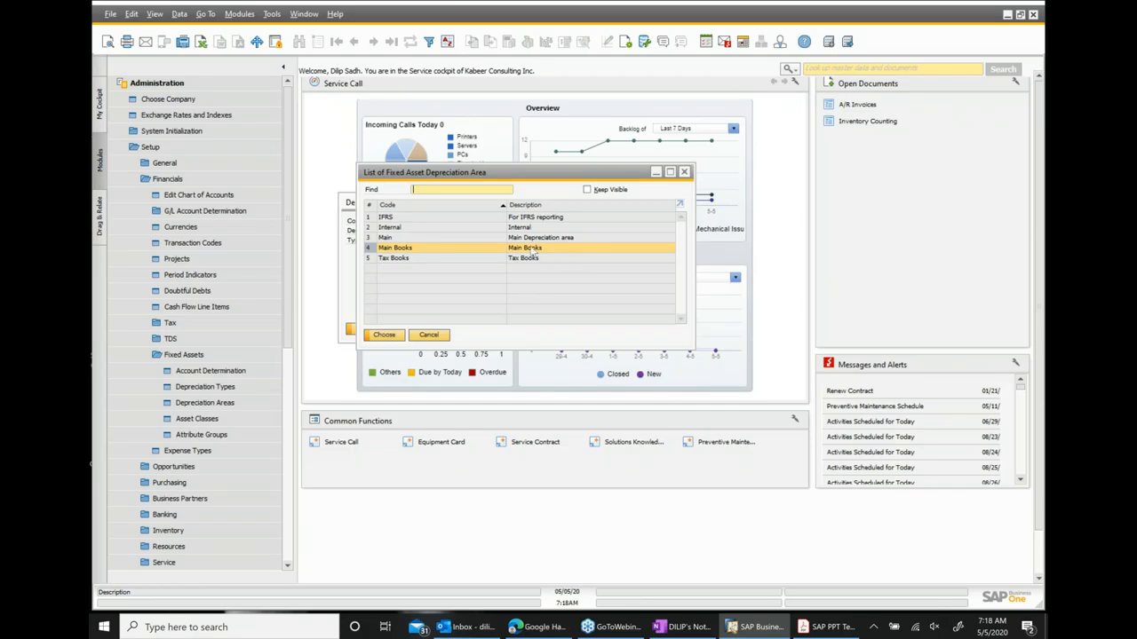
pyautogui.doubleClick(531, 249)
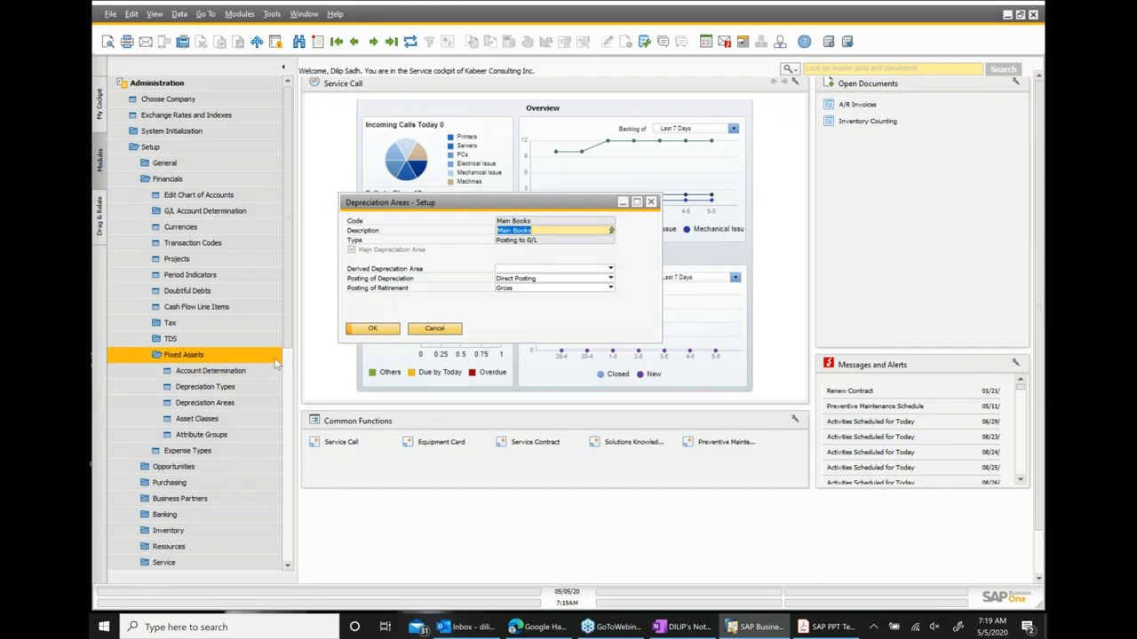
pyautogui.click(651, 203)
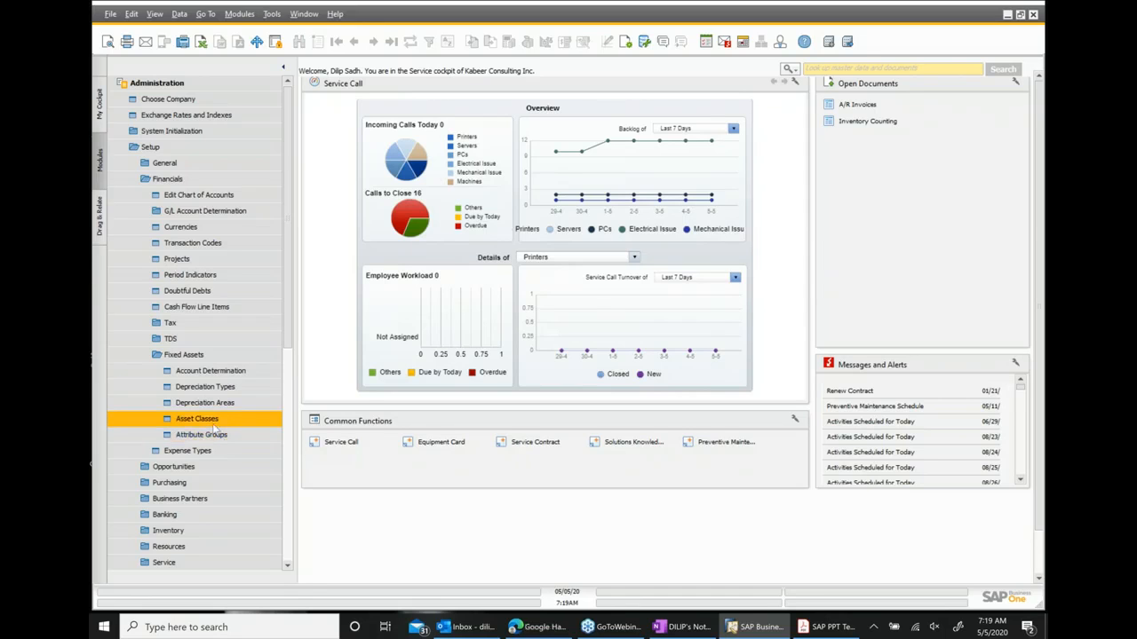
# Open Asset Classes, search all classes, display the MV Motor Vehicles class with its depreciation areas, and close it.
pyautogui.click(213, 426)
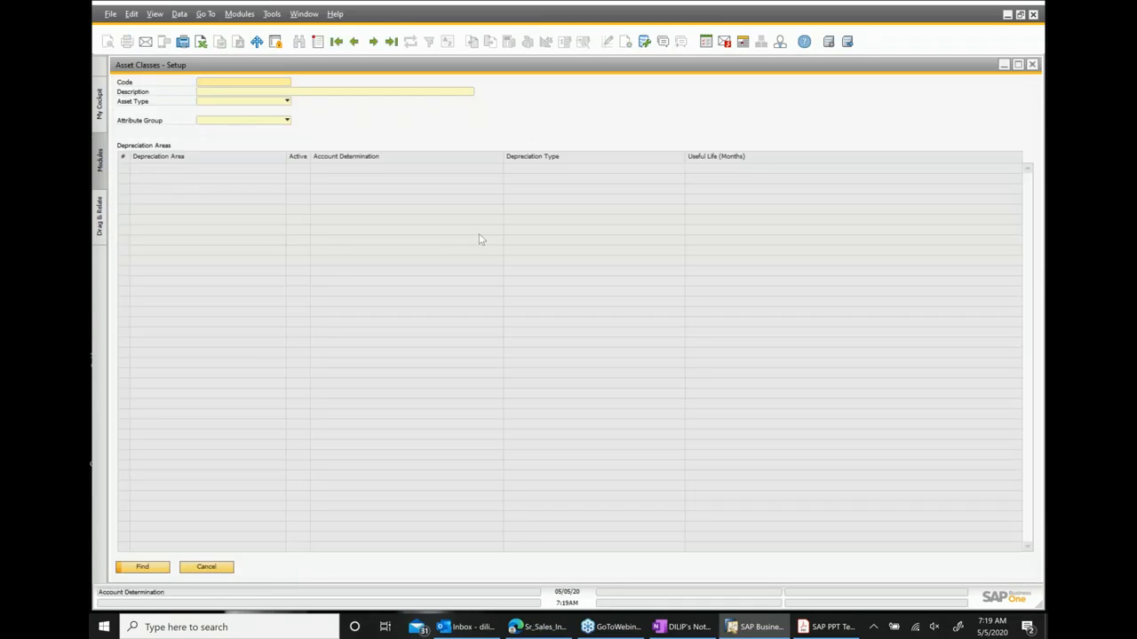
pyautogui.write('*')
pyautogui.press('Tab')
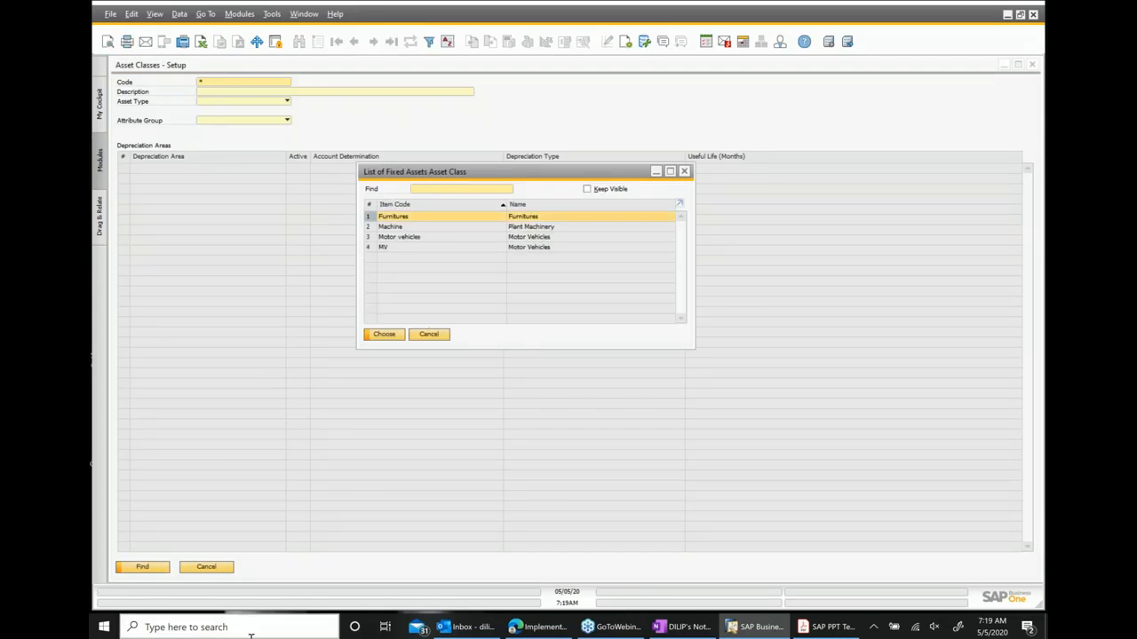
pyautogui.click(521, 249)
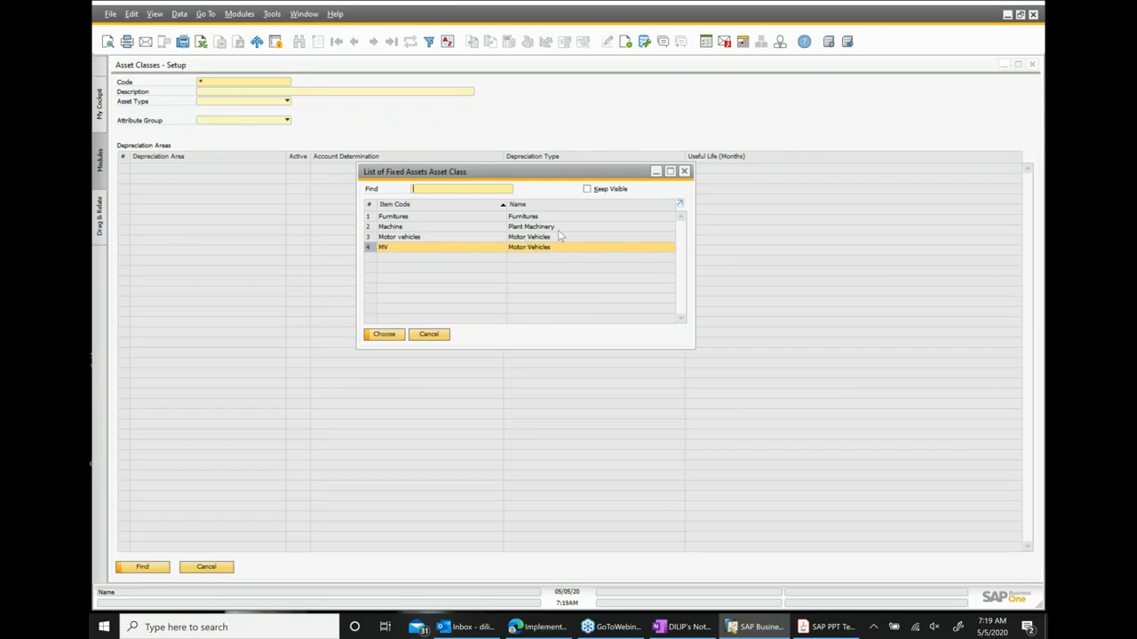
pyautogui.doubleClick(541, 250)
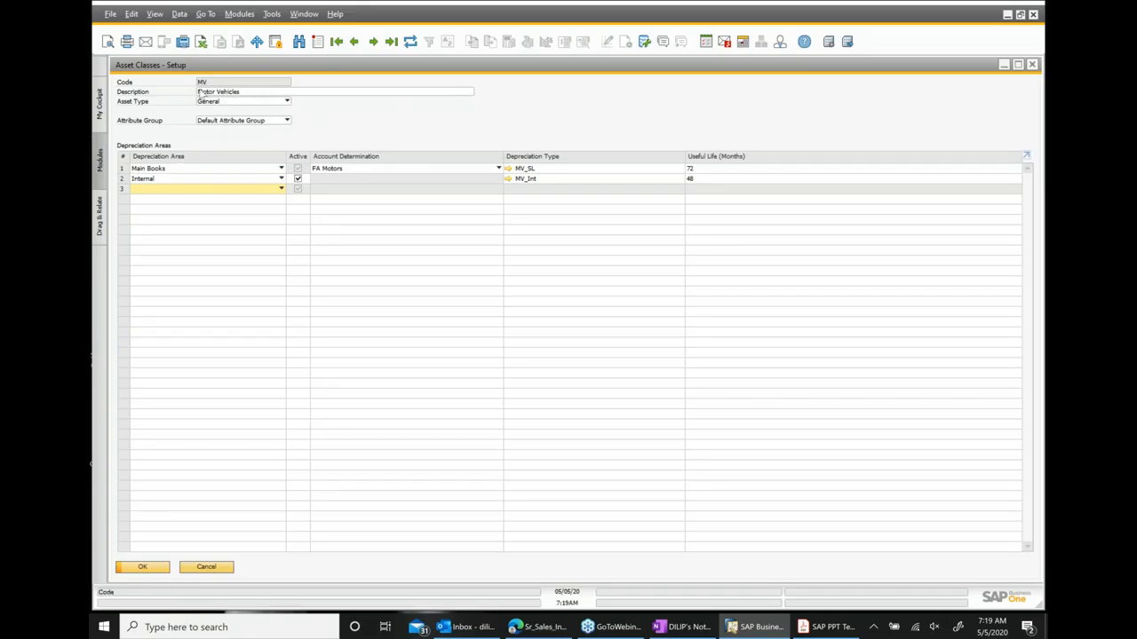
pyautogui.click(238, 92)
pyautogui.write('s')
pyautogui.click(121, 169)
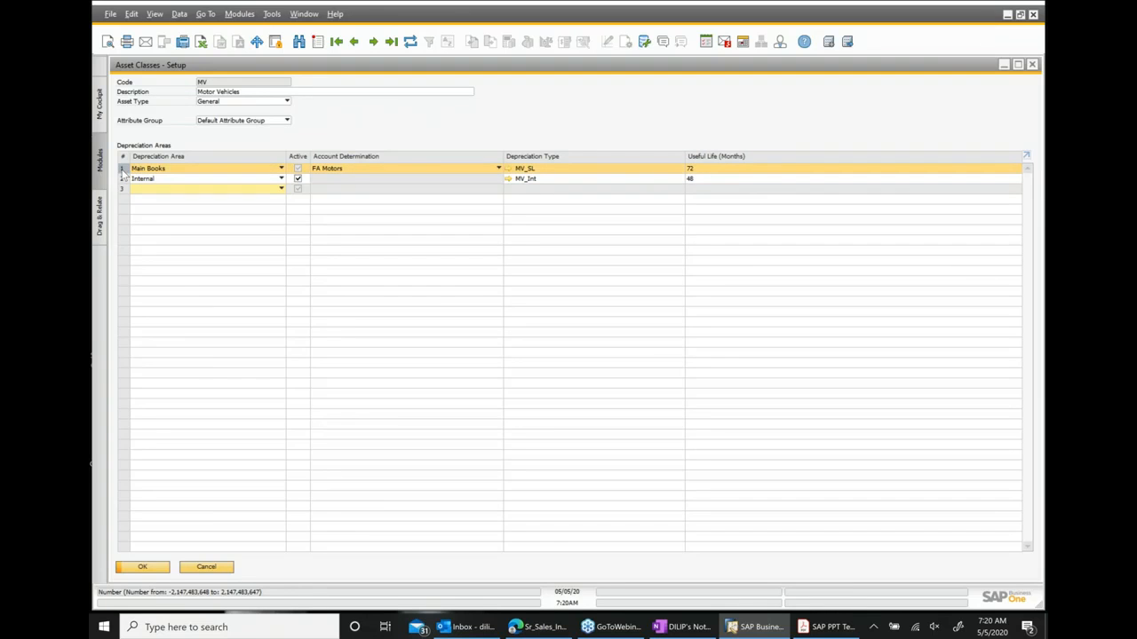
pyautogui.click(221, 92)
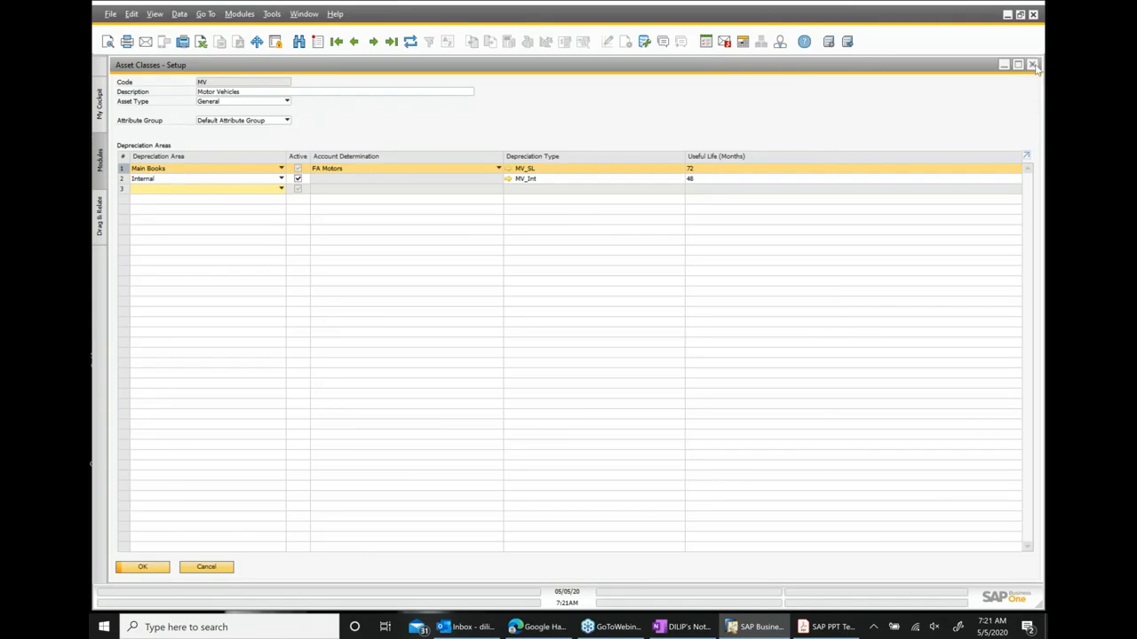
pyautogui.click(1033, 65)
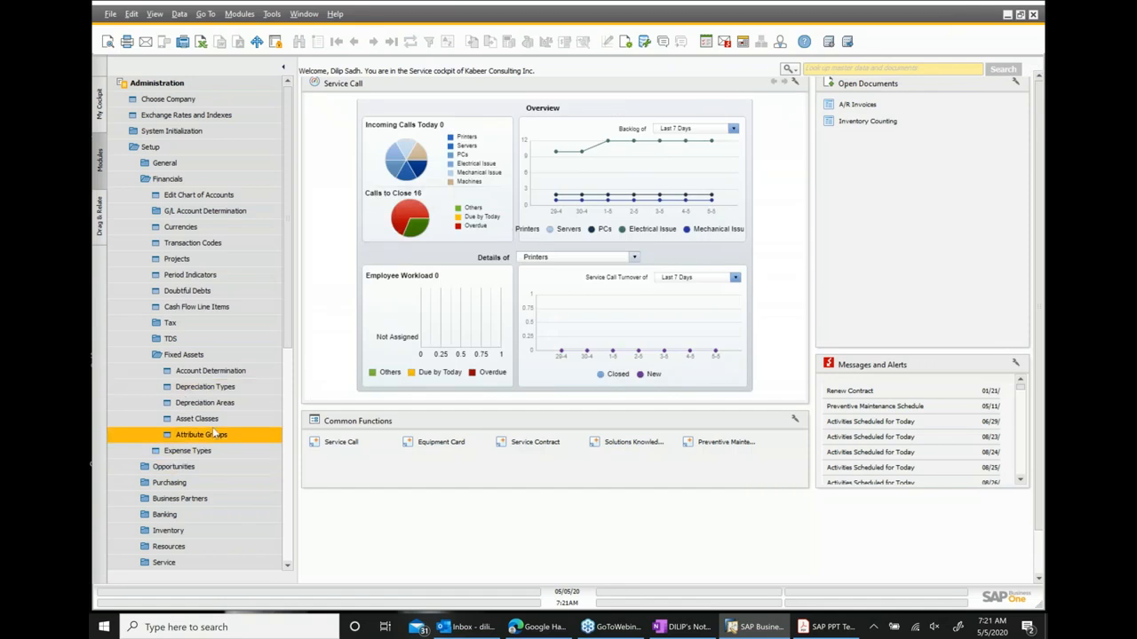
# Open Attribute Groups setup, scroll through the attribute list and field types, then close it.
pyautogui.click(221, 437)
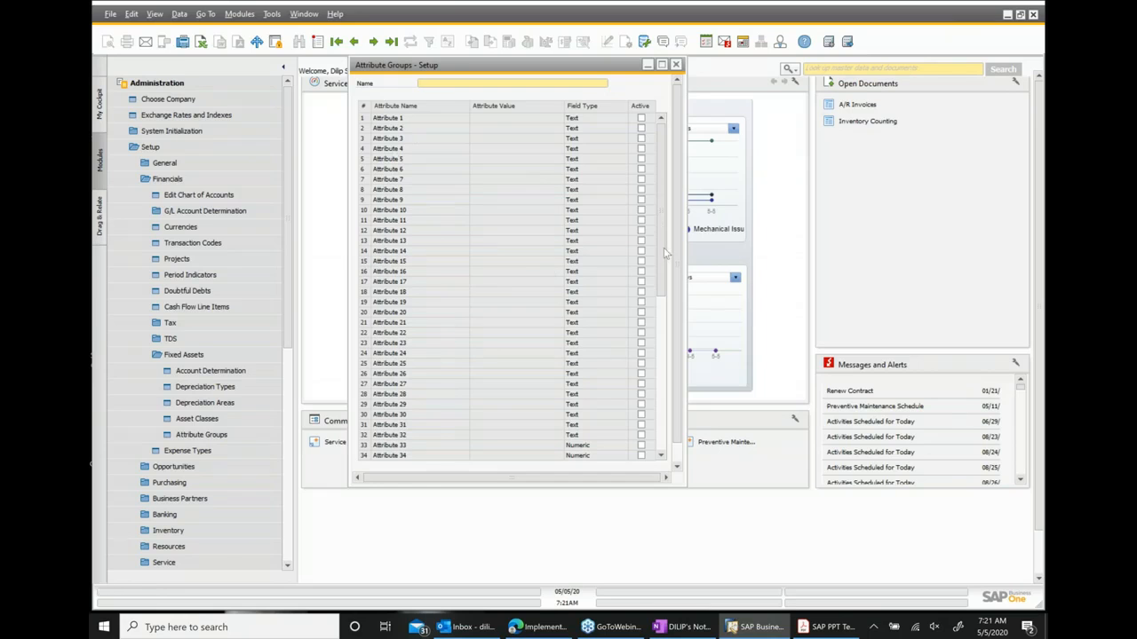
pyautogui.scroll(-3, 661, 348)
pyautogui.scroll(-2, 661, 348)
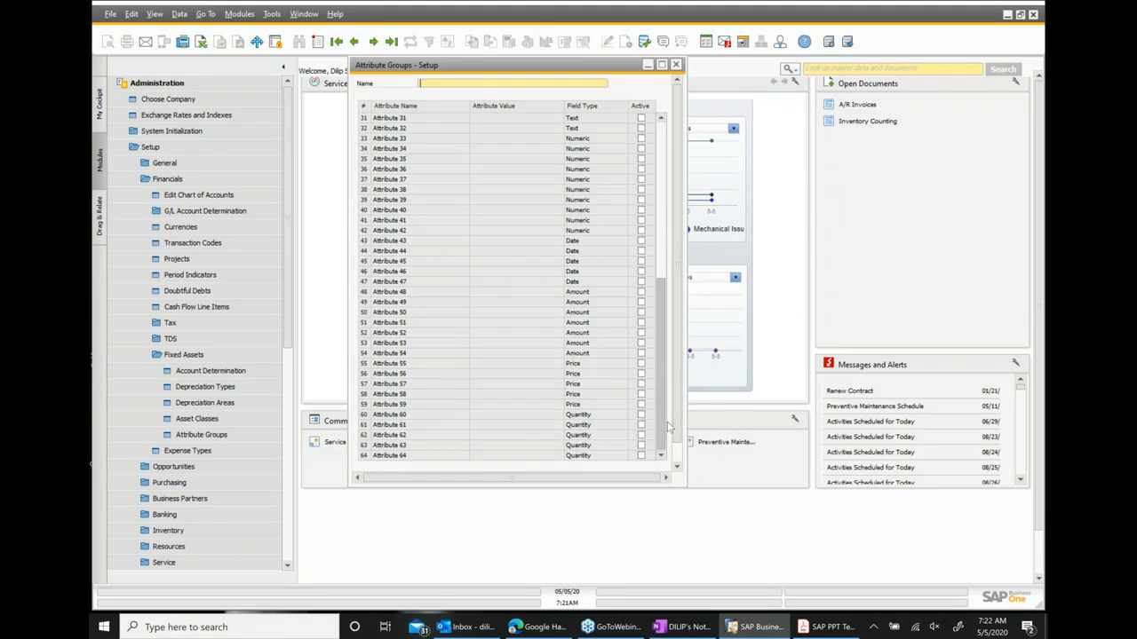
pyautogui.scroll(4, 677, 270)
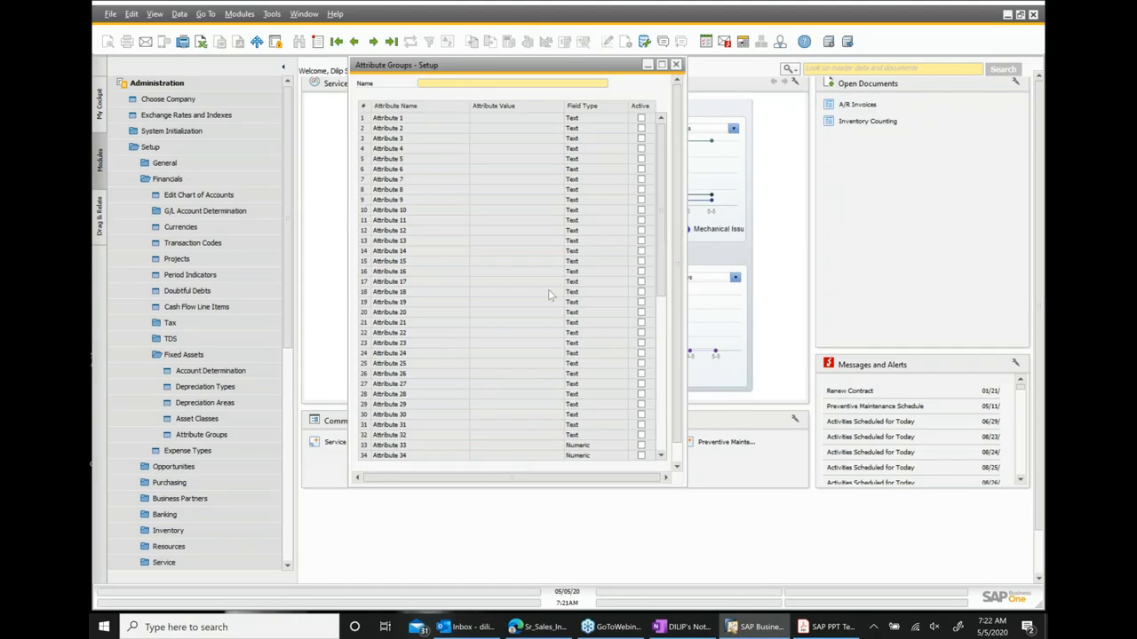
pyautogui.click(676, 64)
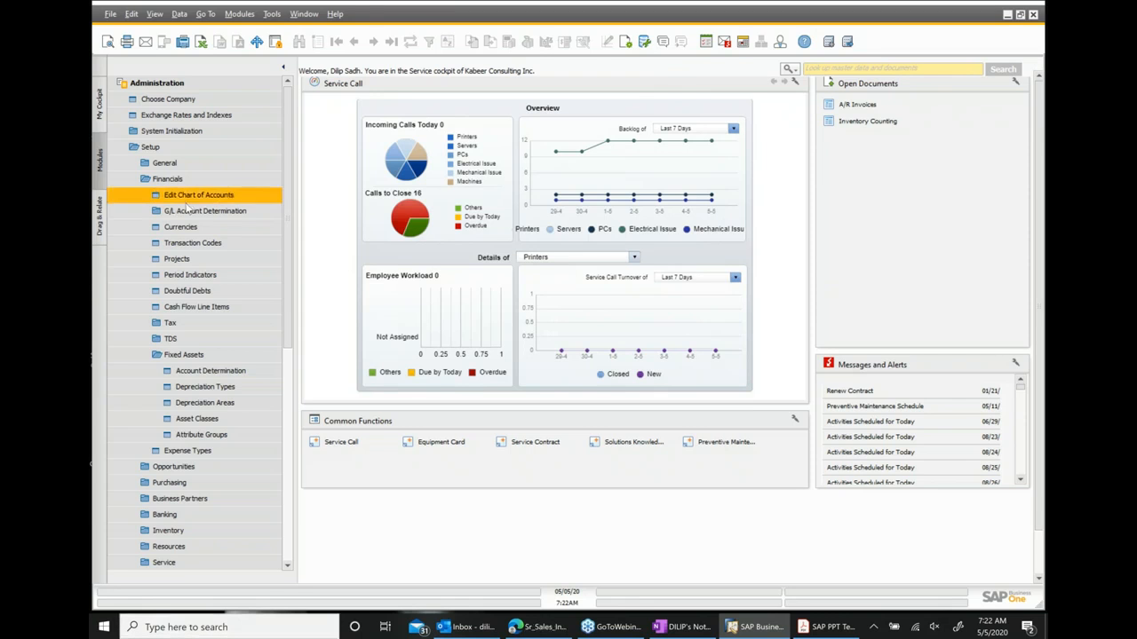
# Switch to the Financials module's Fixed Assets documents, open the Capitalization document, and close it.
pyautogui.click(158, 148)
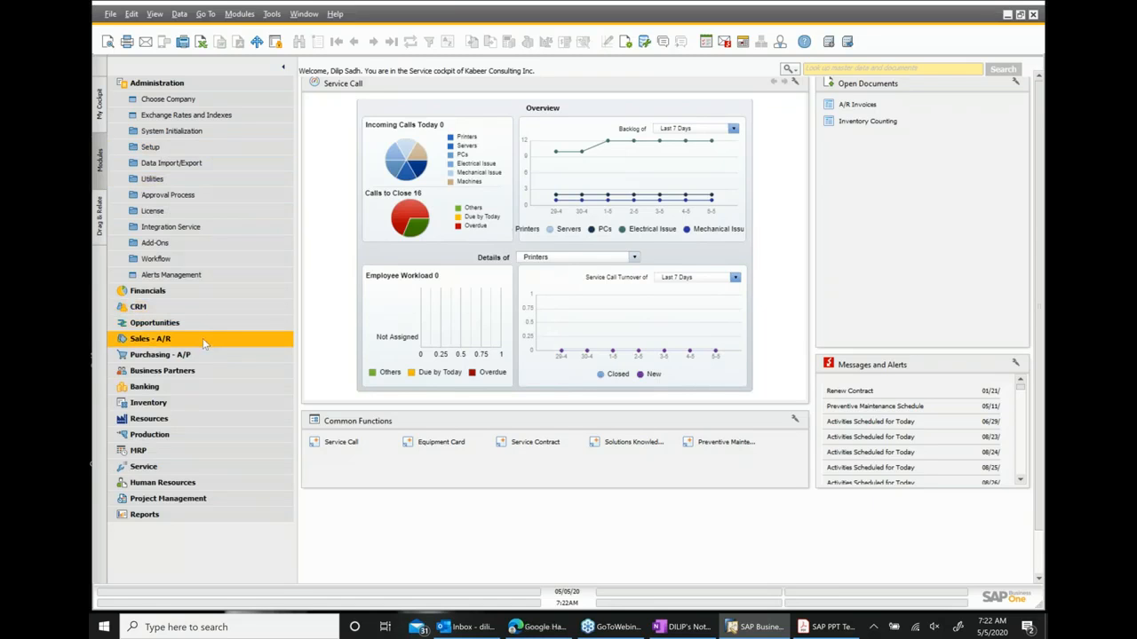
pyautogui.click(160, 83)
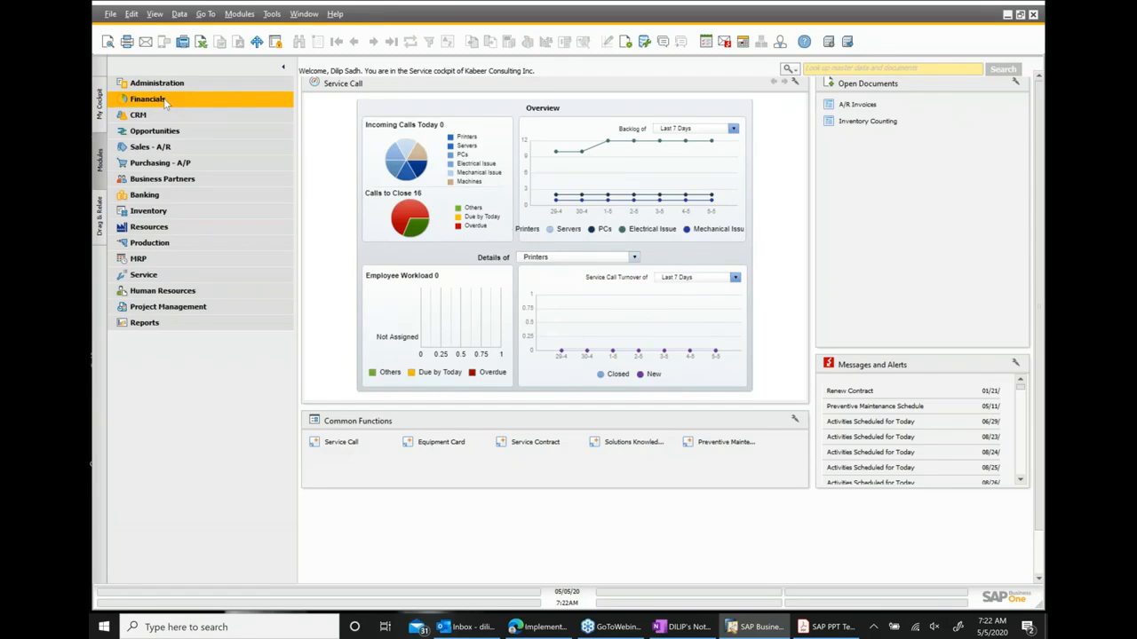
pyautogui.click(165, 99)
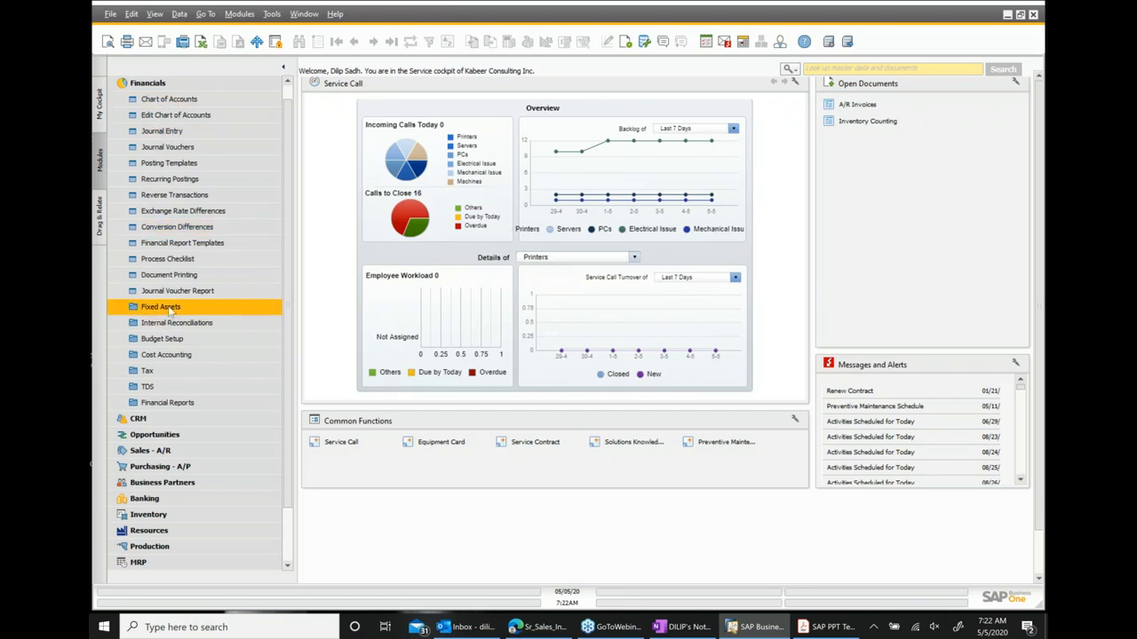
pyautogui.click(164, 307)
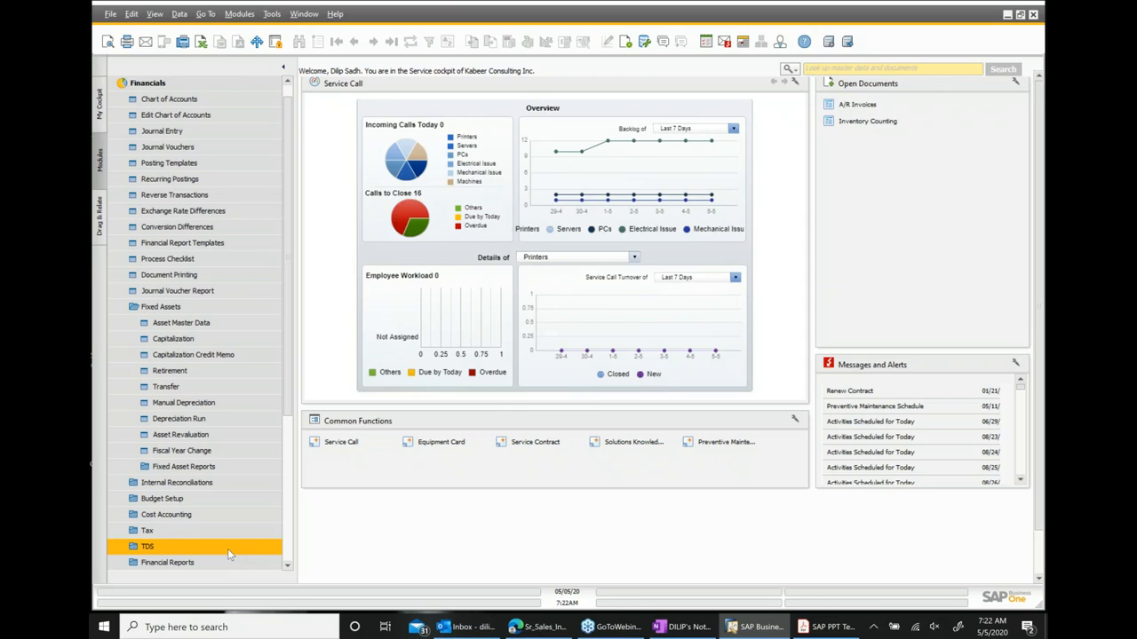
pyautogui.click(149, 353)
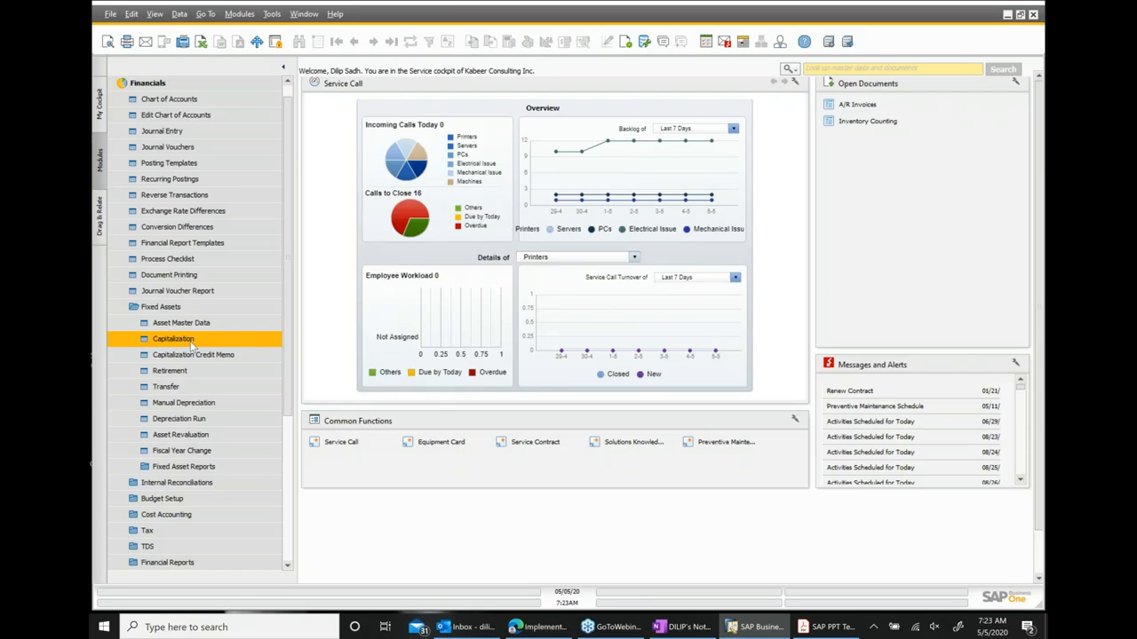
pyautogui.click(173, 339)
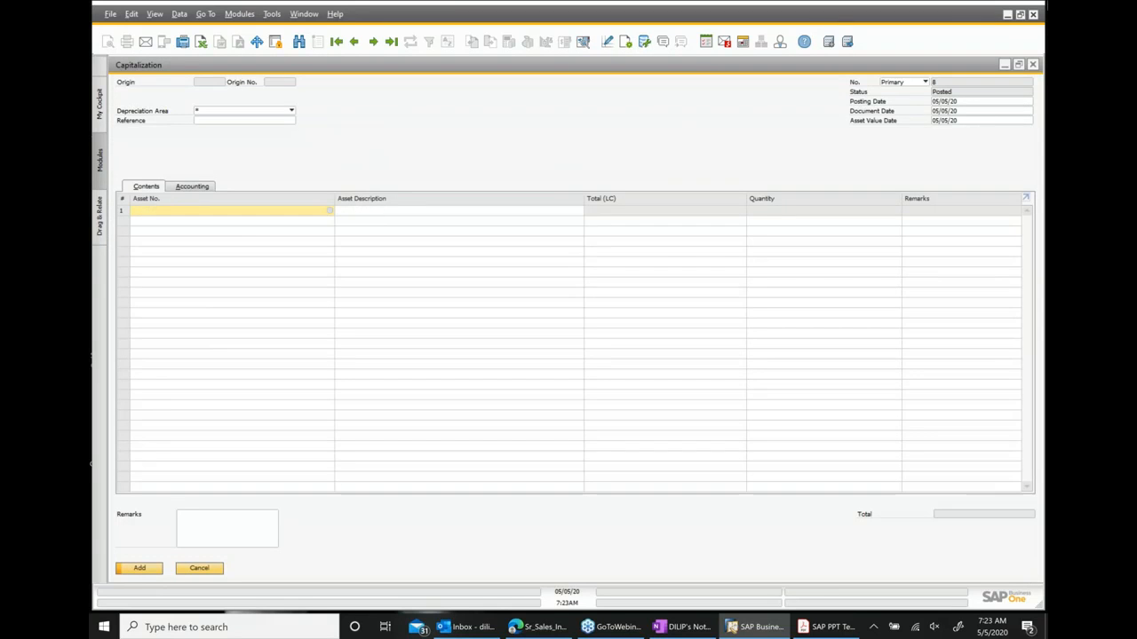
pyautogui.click(1033, 65)
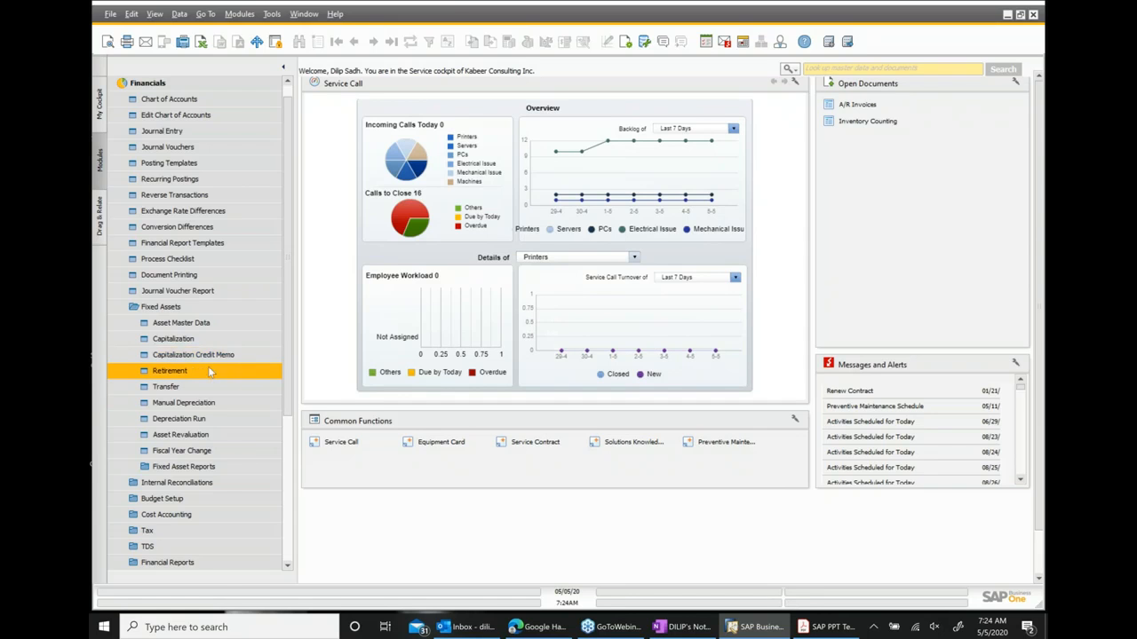
# Open the Retirement document, review the Sales and Scrapping transaction type options, and close it.
pyautogui.click(210, 372)
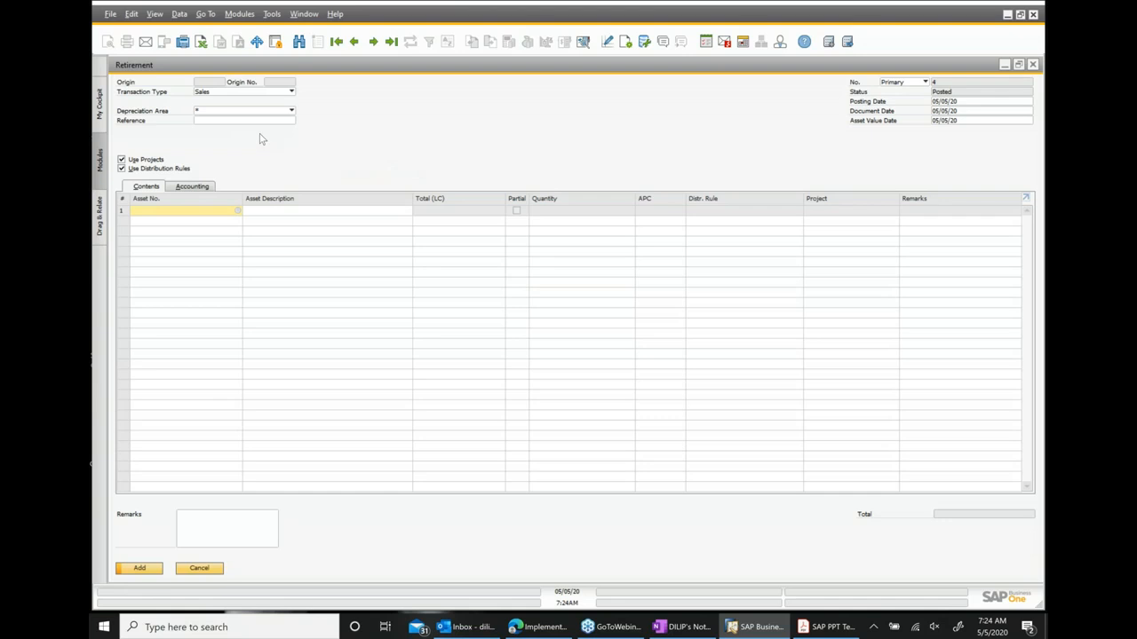
pyautogui.click(291, 92)
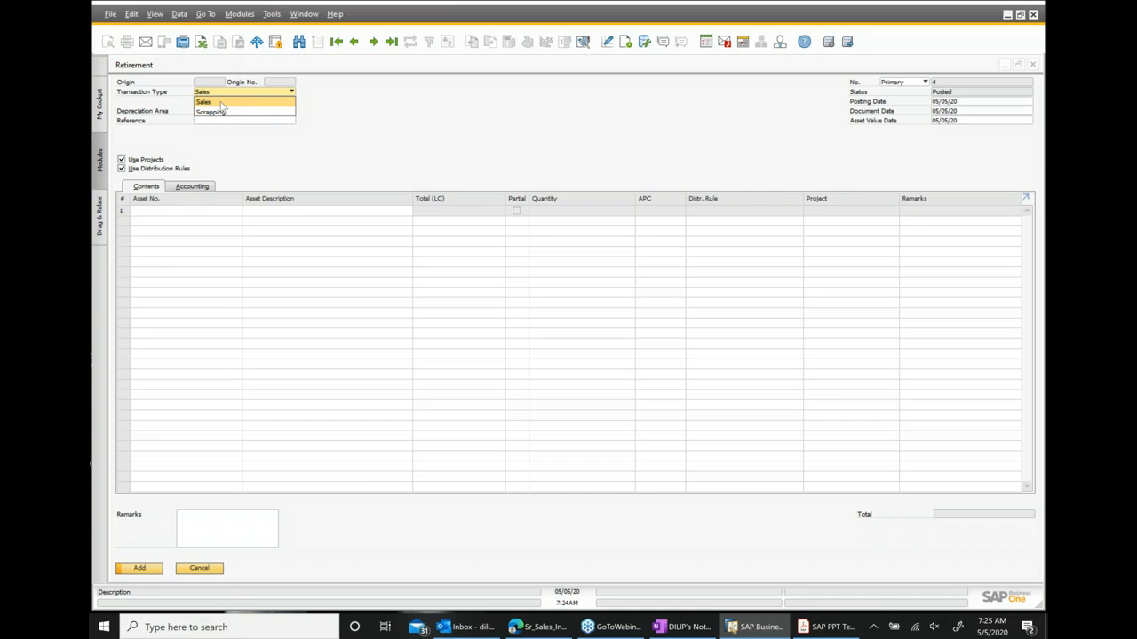
pyautogui.click(359, 115)
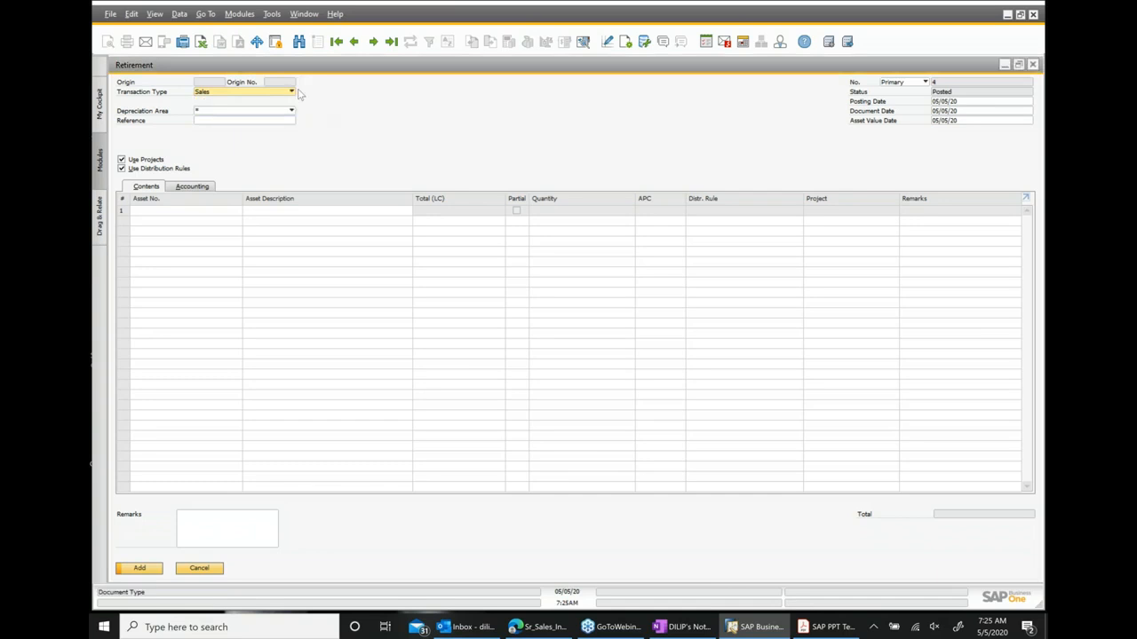
pyautogui.click(292, 92)
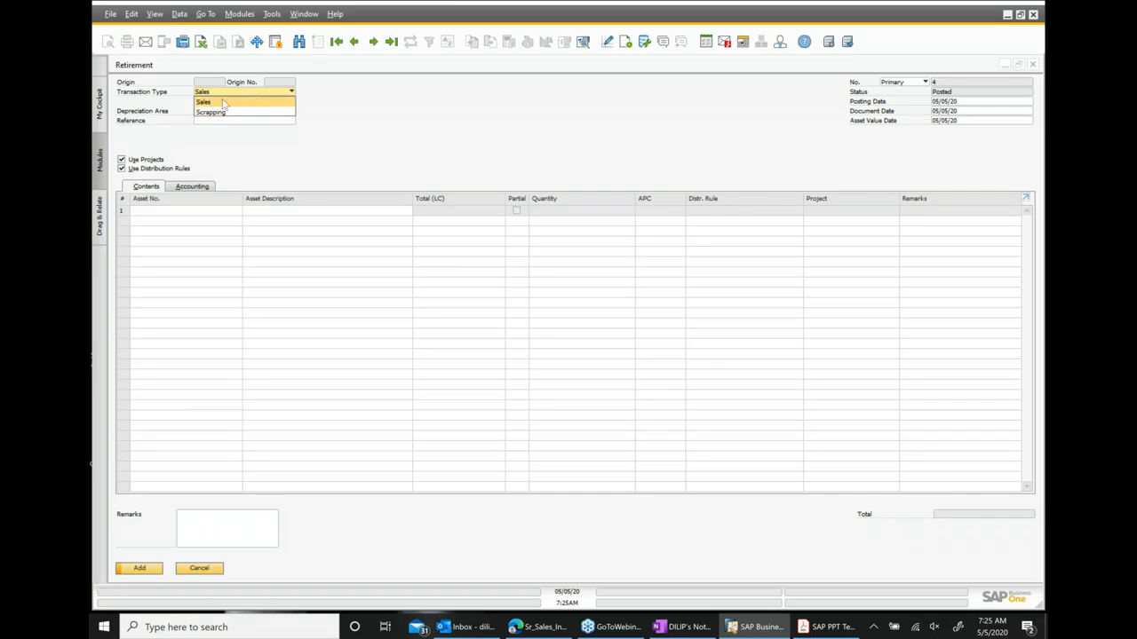
pyautogui.click(355, 132)
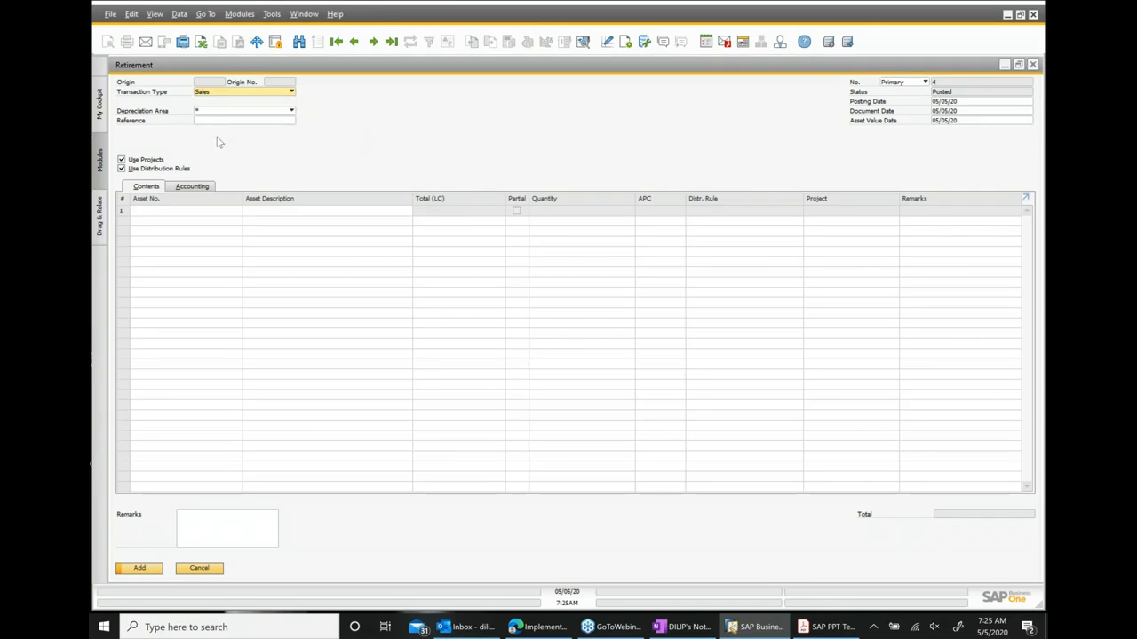
pyautogui.click(289, 93)
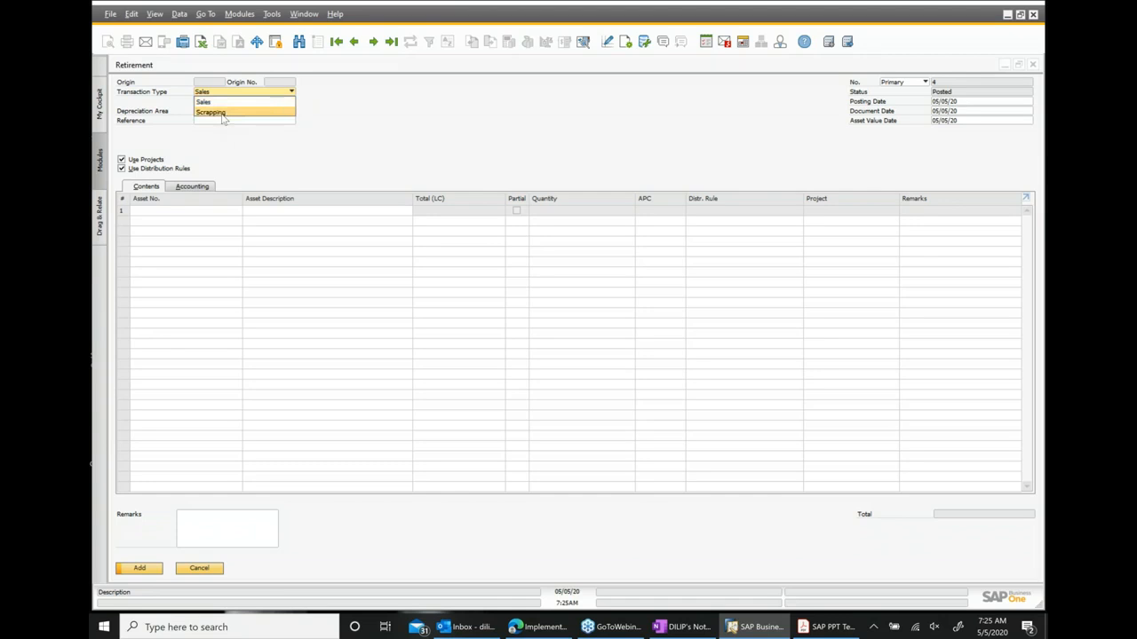
pyautogui.click(450, 133)
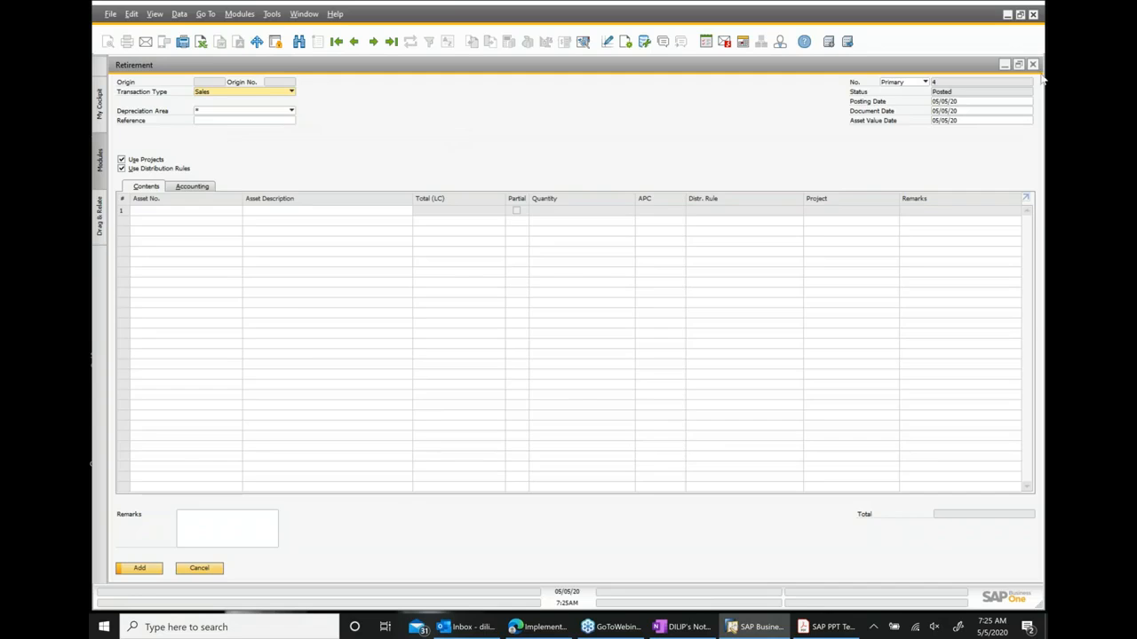
pyautogui.click(1032, 67)
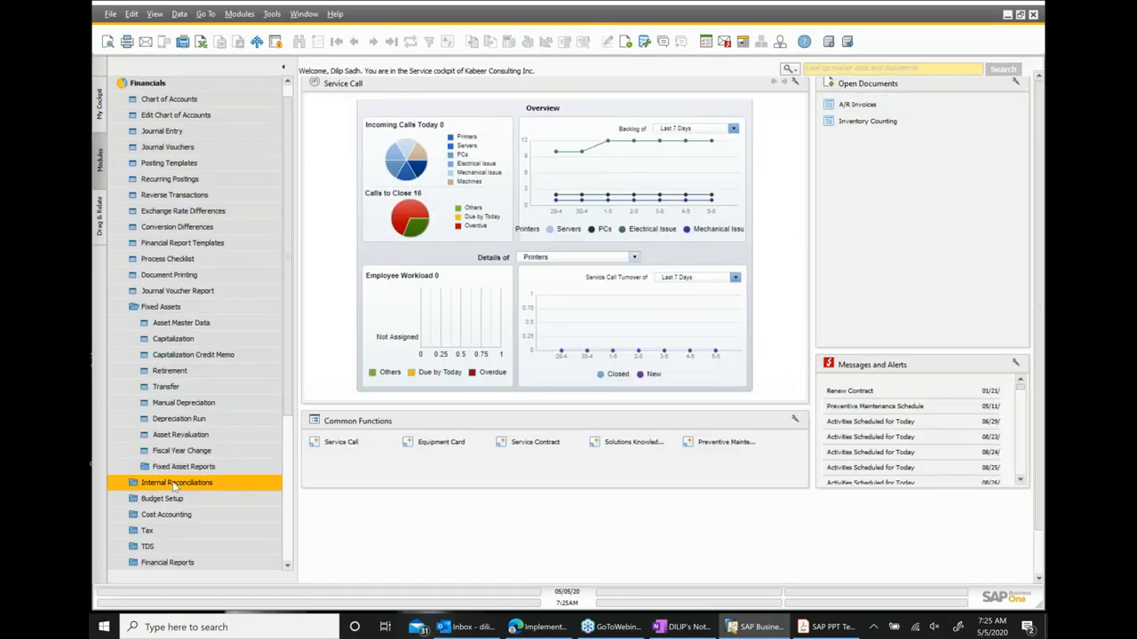
# Open and close the Transfer document, then open the Depreciation Run window.
pyautogui.click(178, 387)
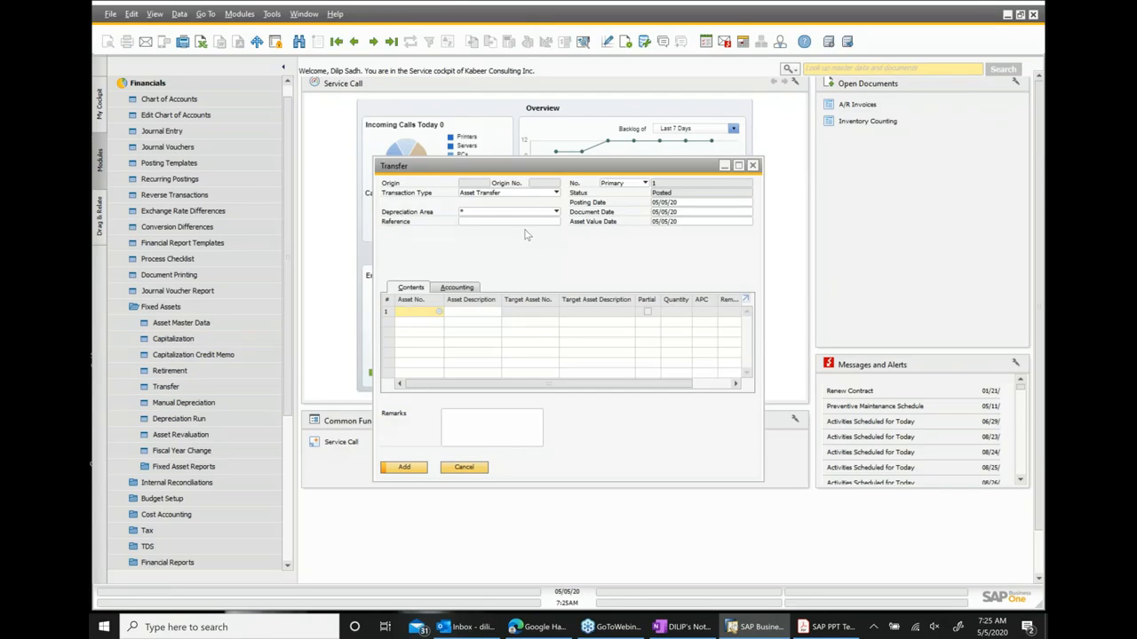
pyautogui.click(753, 166)
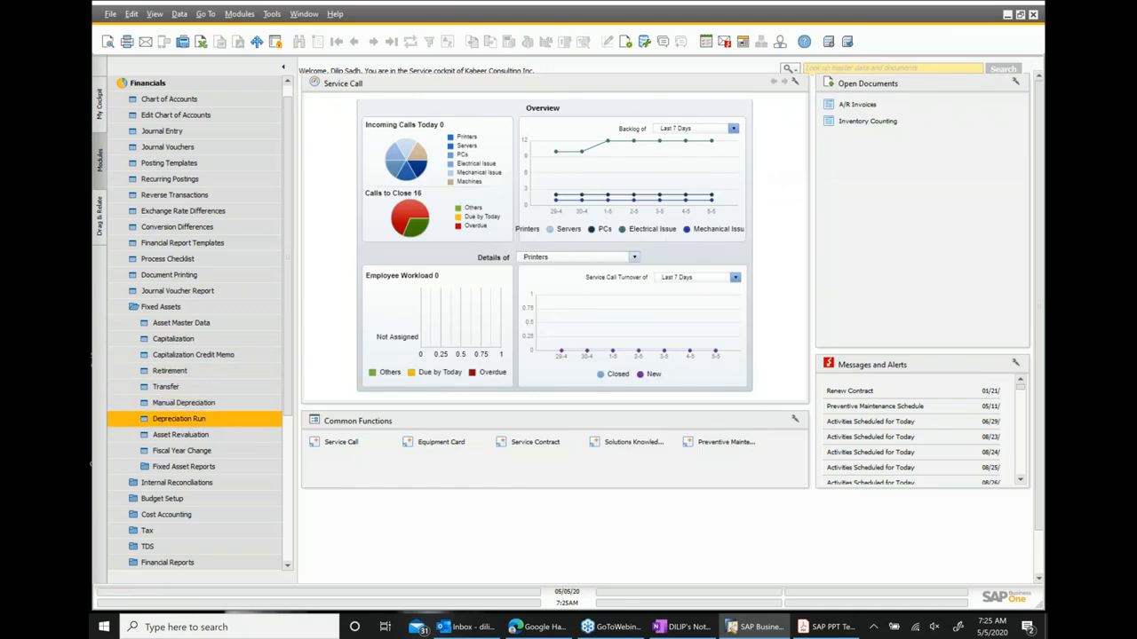
pyautogui.click(188, 423)
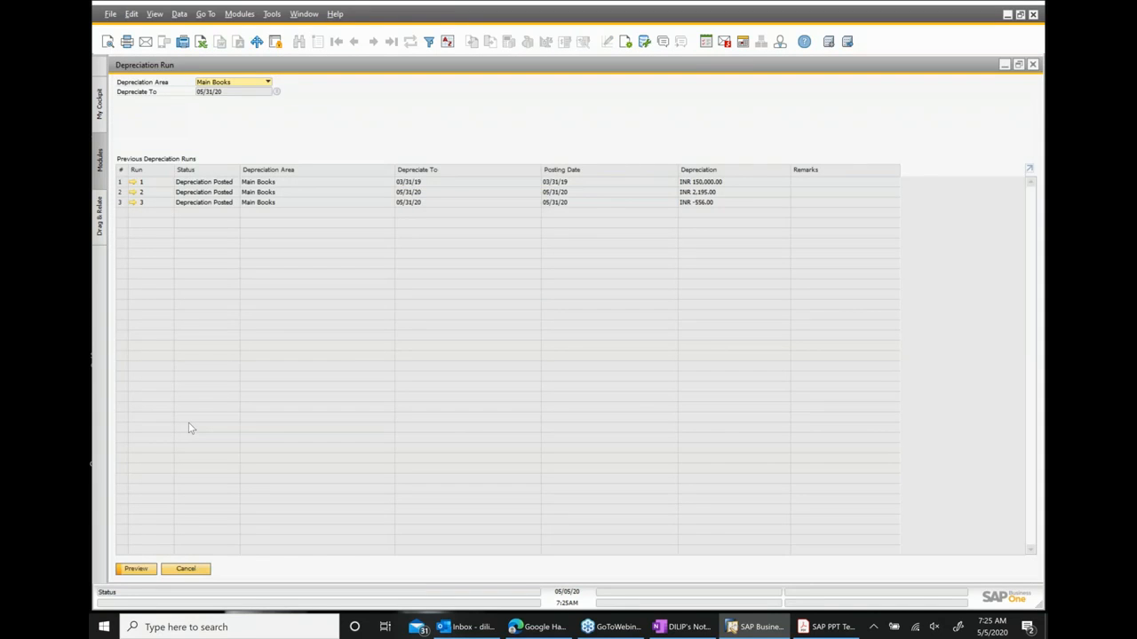
# Close the Depreciation Run window, open Asset Master Data, and list all existing asset items.
pyautogui.click(1032, 64)
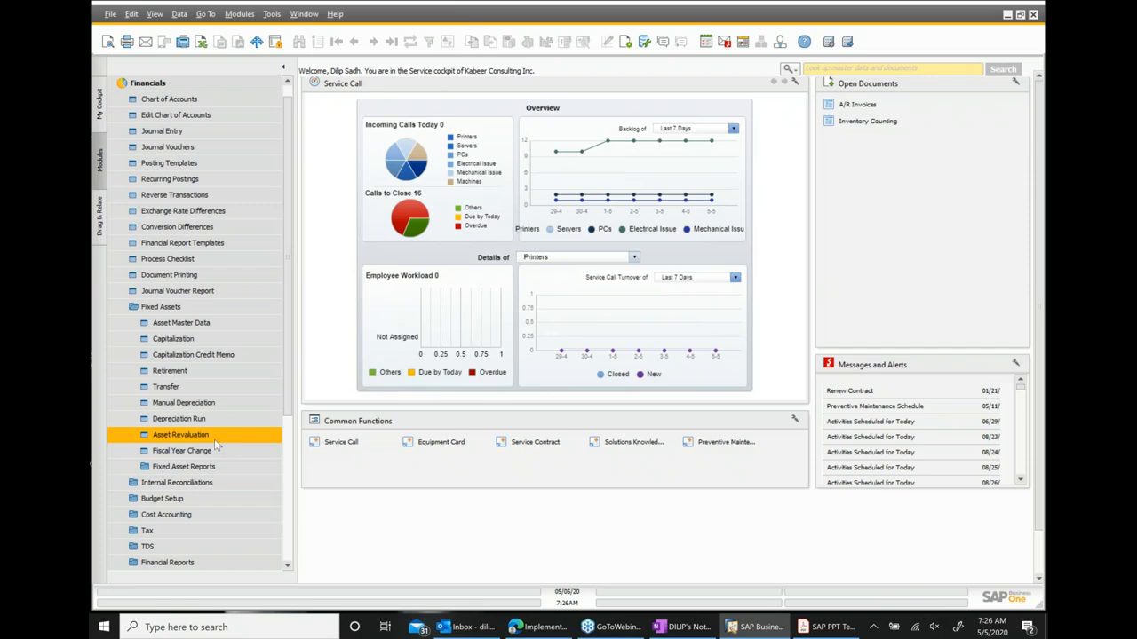
pyautogui.press('Down')
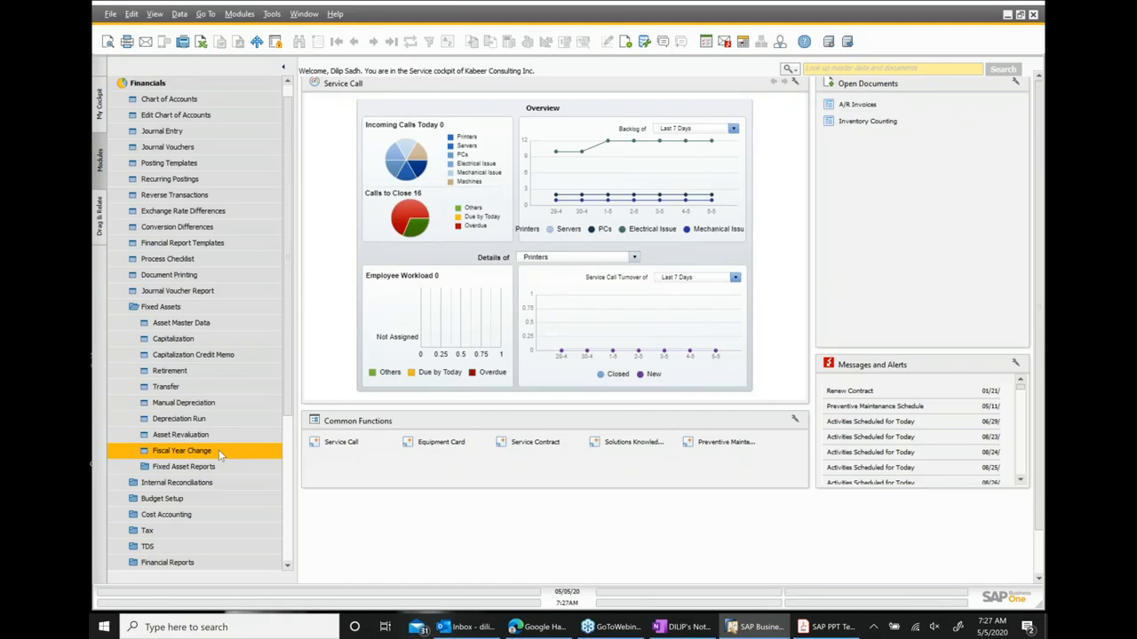
pyautogui.click(211, 463)
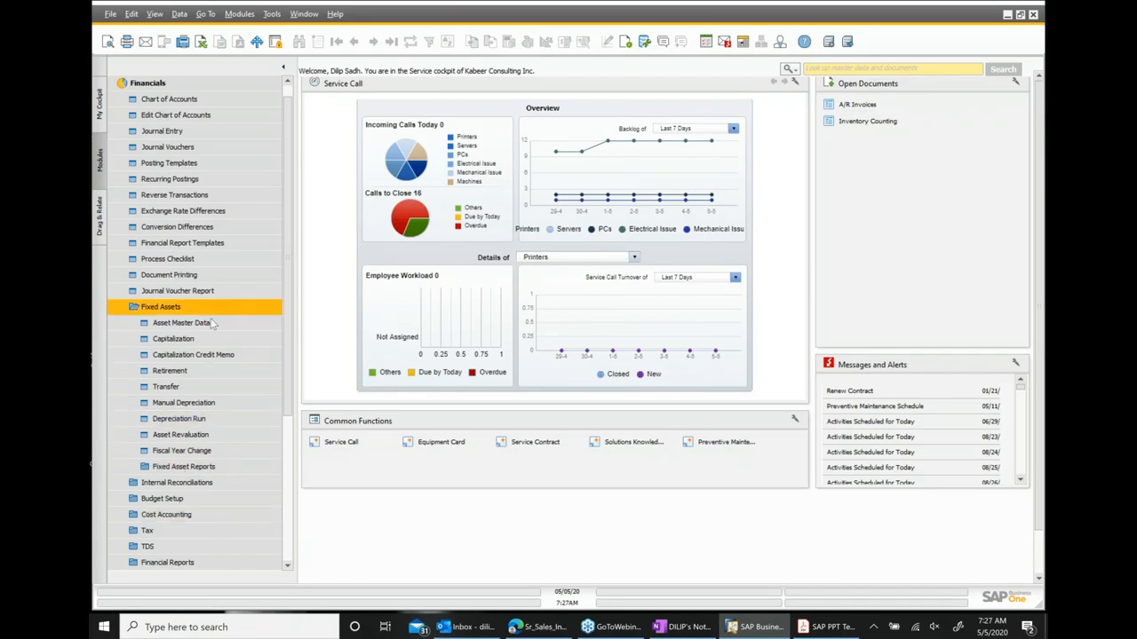
pyautogui.click(181, 323)
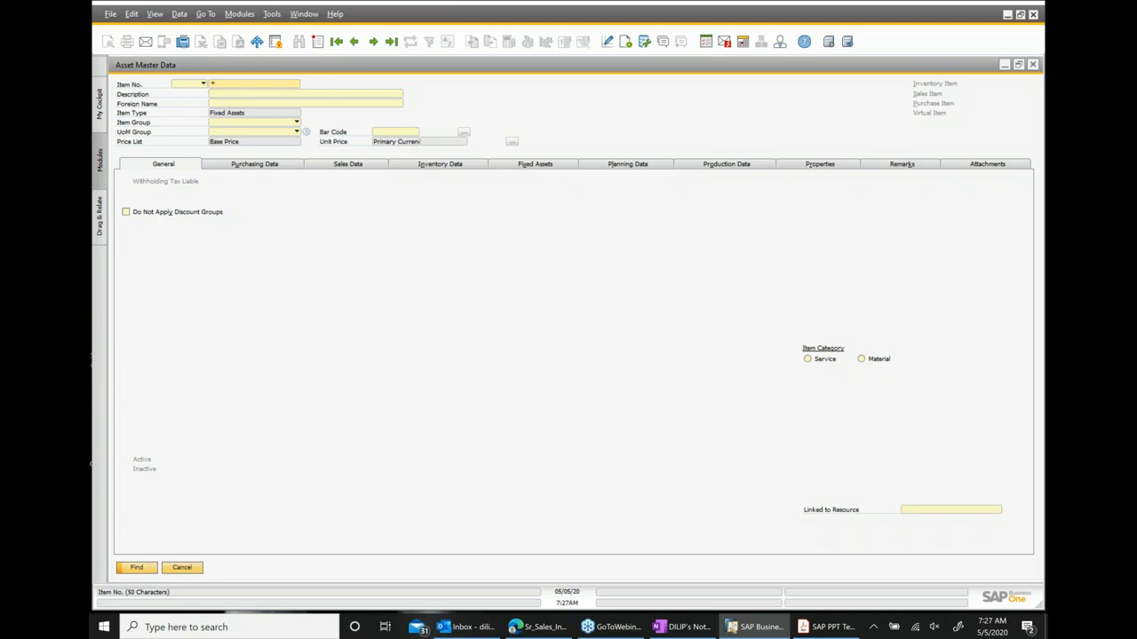
pyautogui.press('Return')
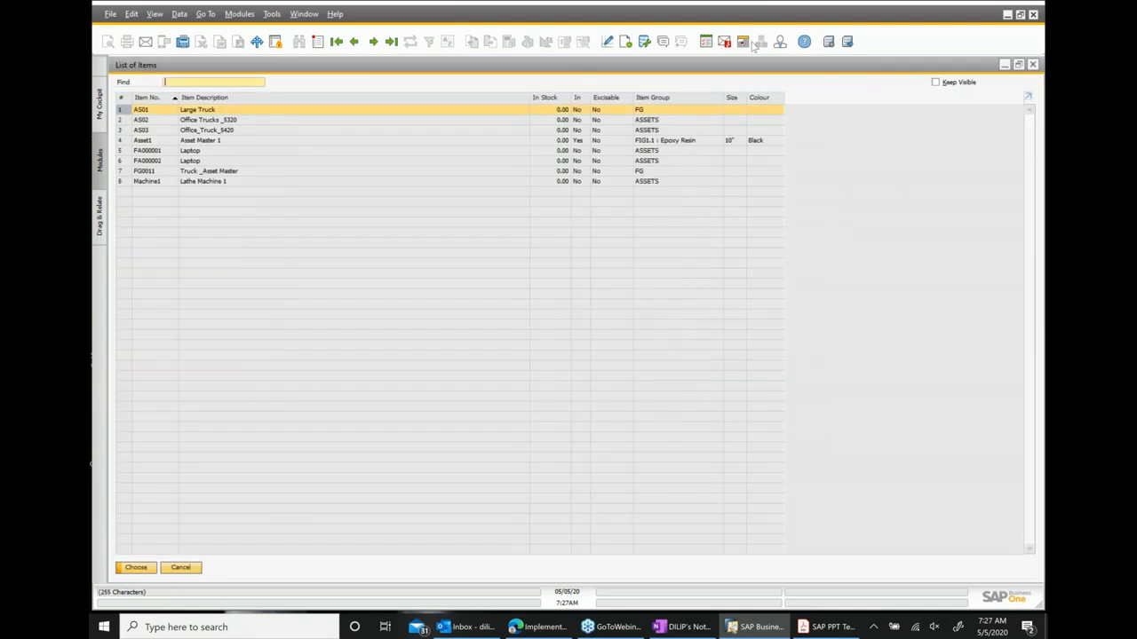
pyautogui.press('Escape')
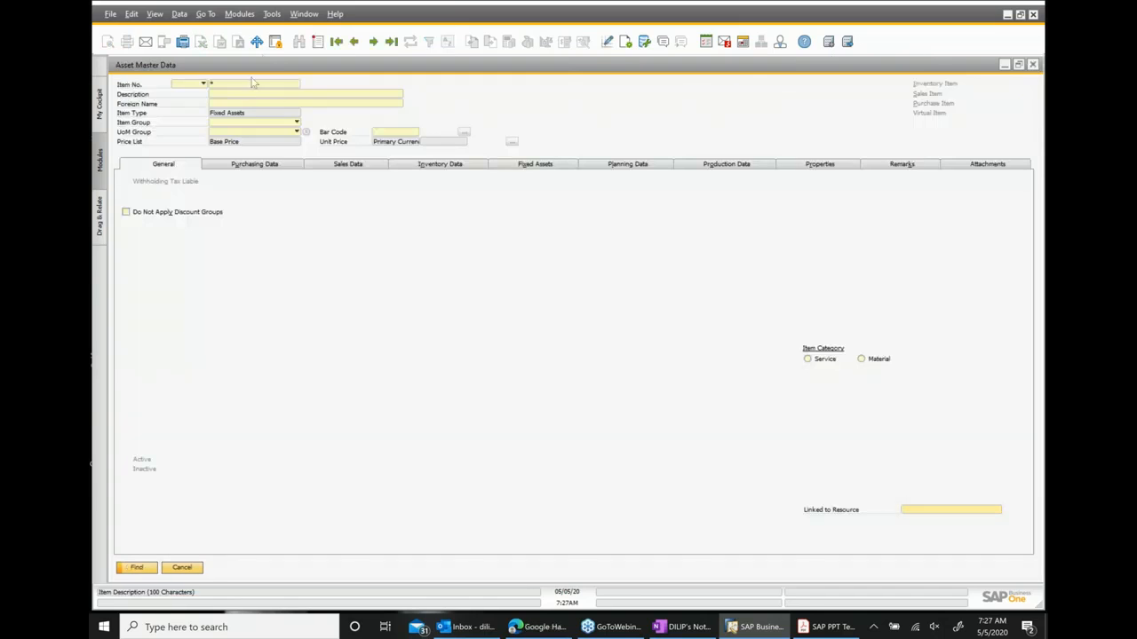
# Start a new asset record in ASSETS item group, accepting the group defaults, and mark it as a sales item.
pyautogui.click(317, 41)
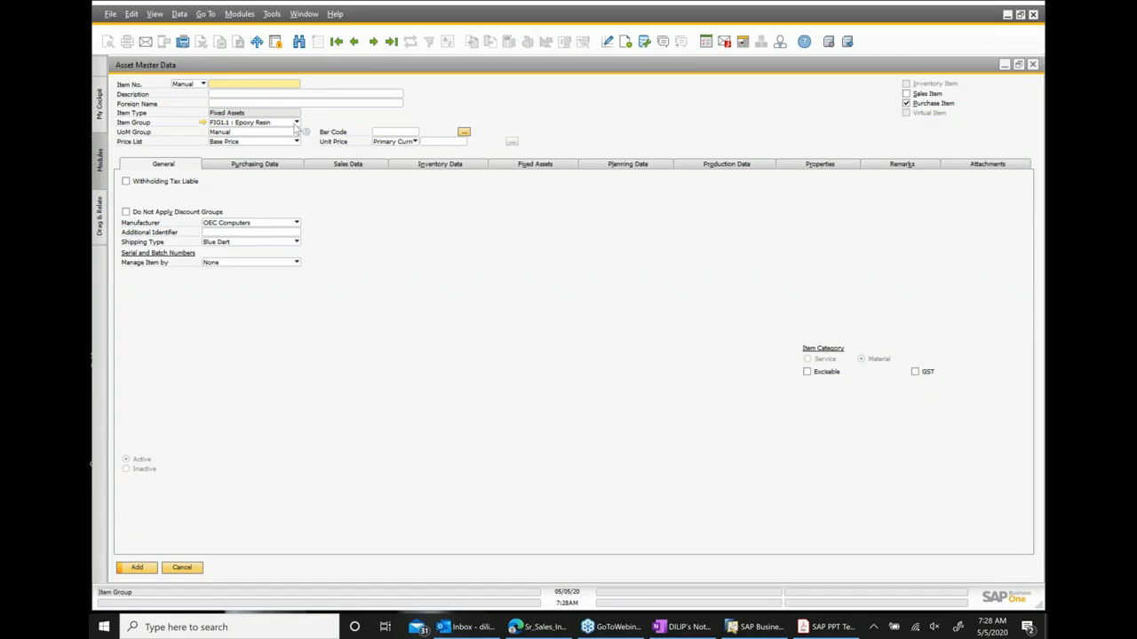
pyautogui.click(295, 123)
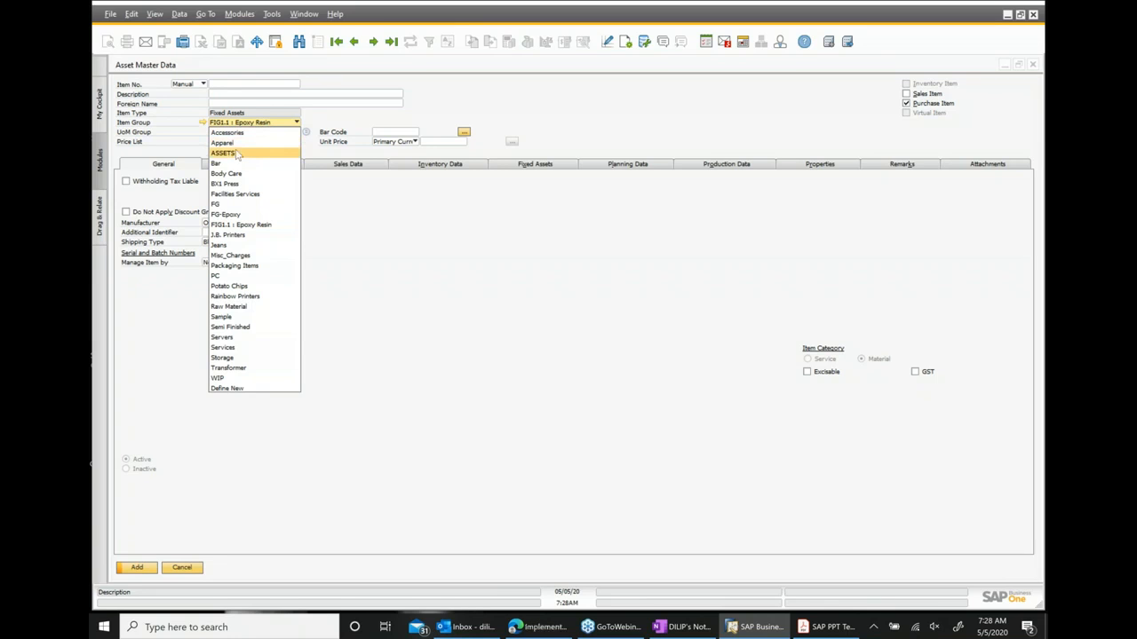
pyautogui.click(236, 155)
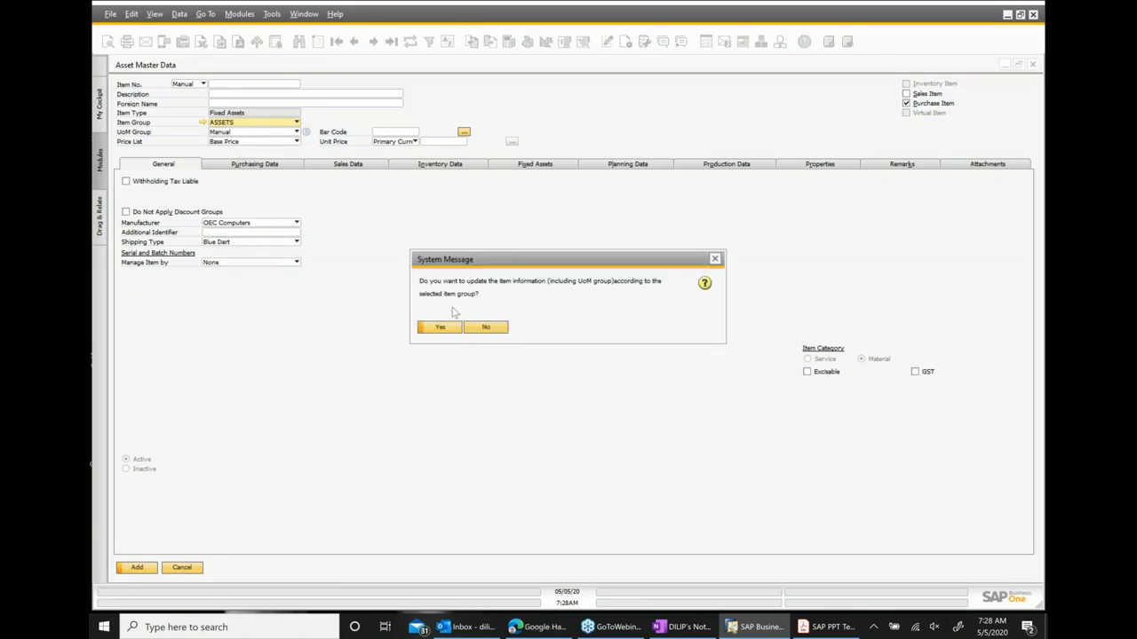
pyautogui.click(440, 328)
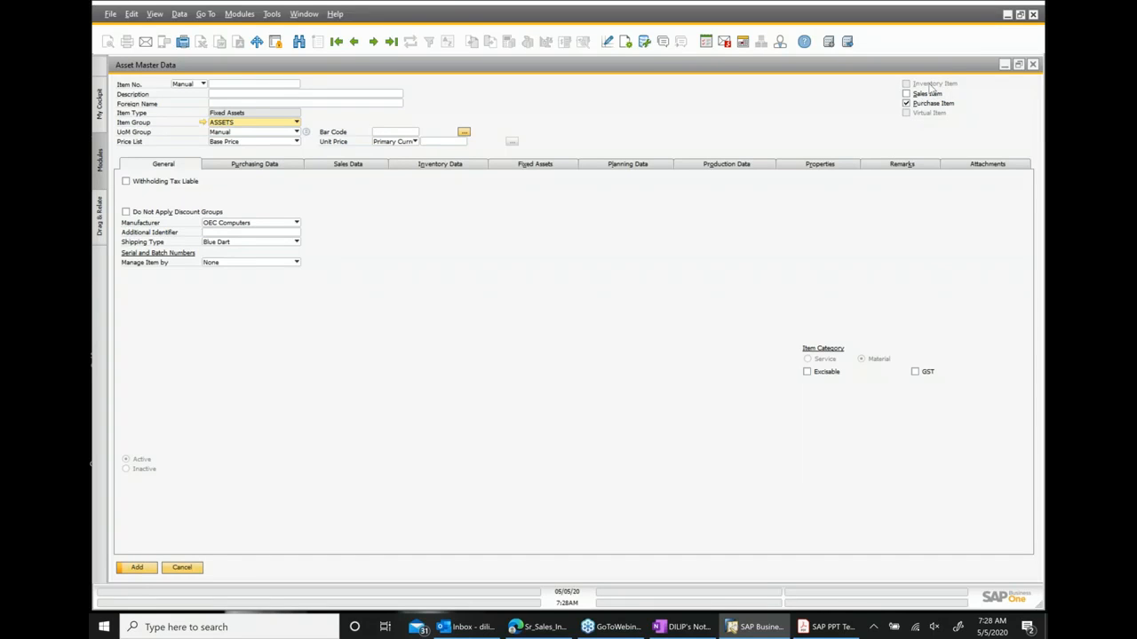
pyautogui.click(926, 94)
# Enter item number AS06 and description Truck_5520 for the new asset.
pyautogui.click(273, 85)
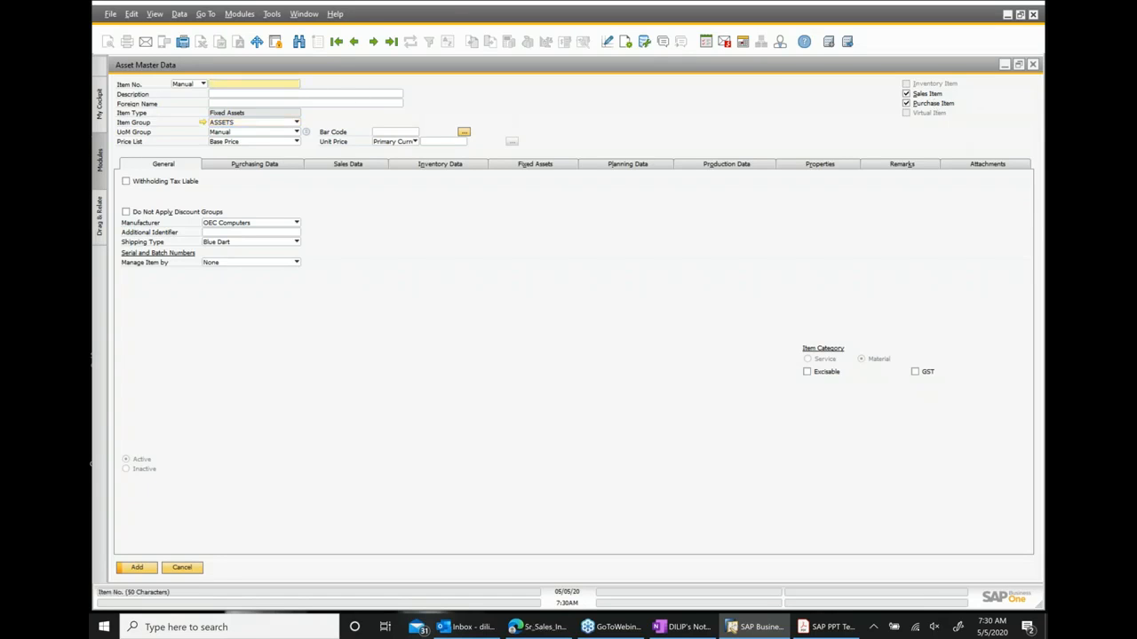
pyautogui.write('AS')
pyautogui.write('00')
pyautogui.press('Tab')
pyautogui.write('Truck')
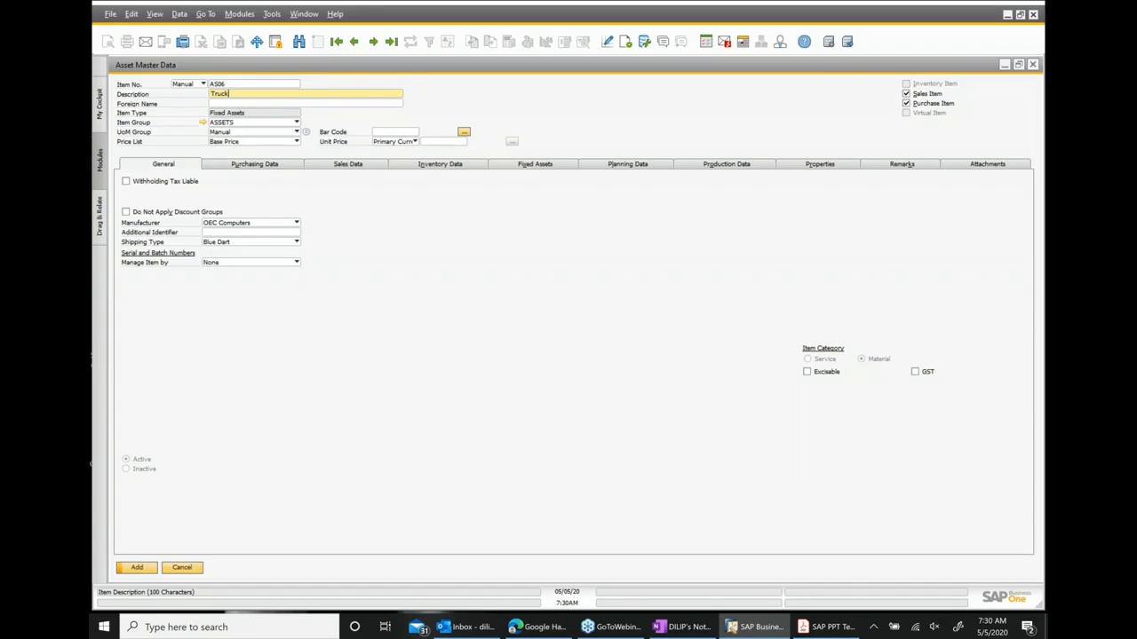
pyautogui.write('_5520')
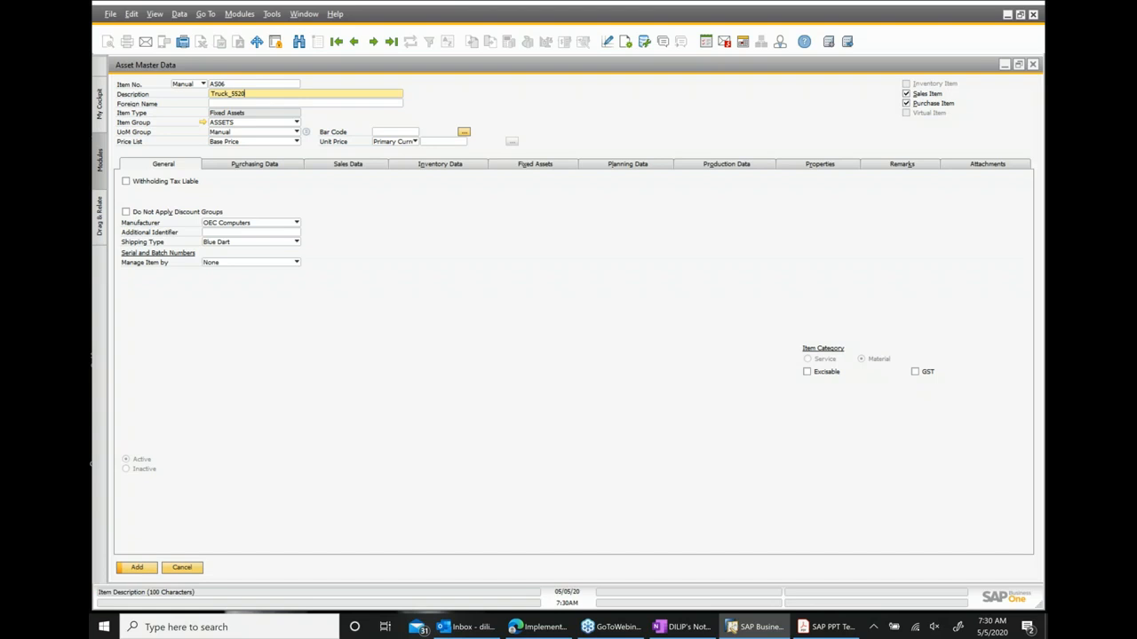
# Set the purchasing, sales and inventory UoM names to EA.
pyautogui.click(256, 166)
pyautogui.click(255, 231)
pyautogui.write('EA')
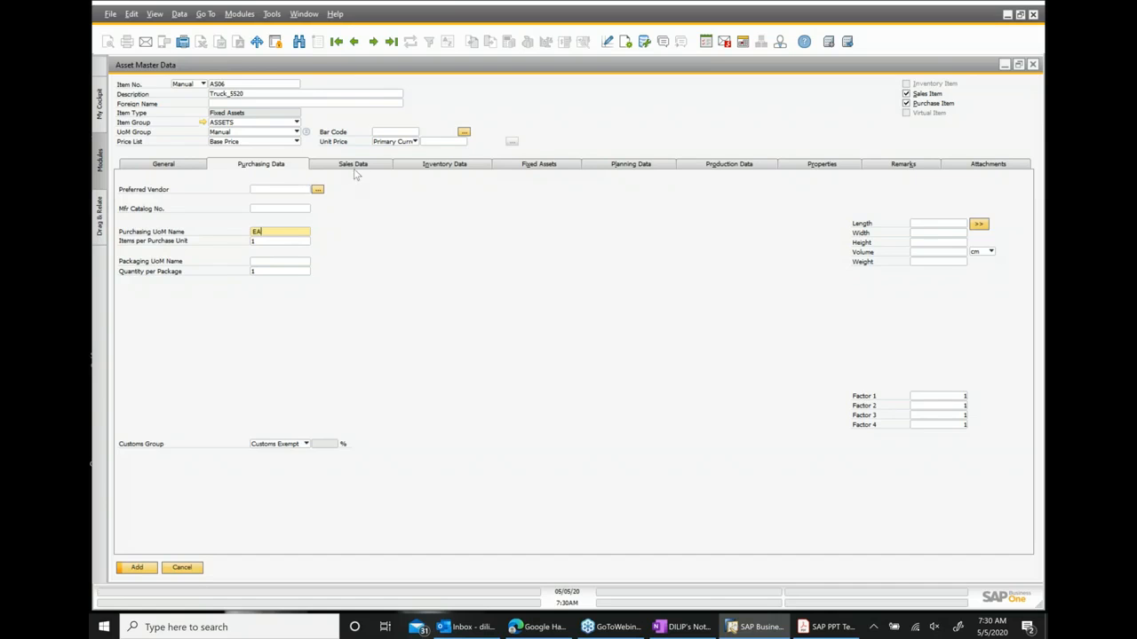
pyautogui.click(353, 167)
pyautogui.write('EA')
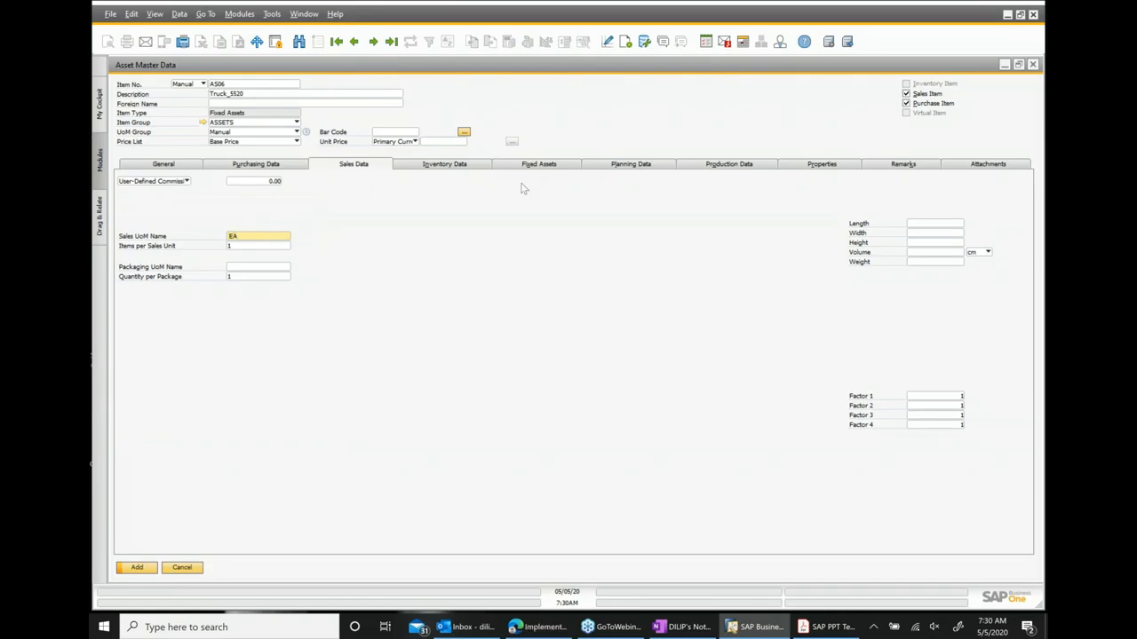
pyautogui.click(435, 168)
pyautogui.click(249, 200)
pyautogui.write('EA')
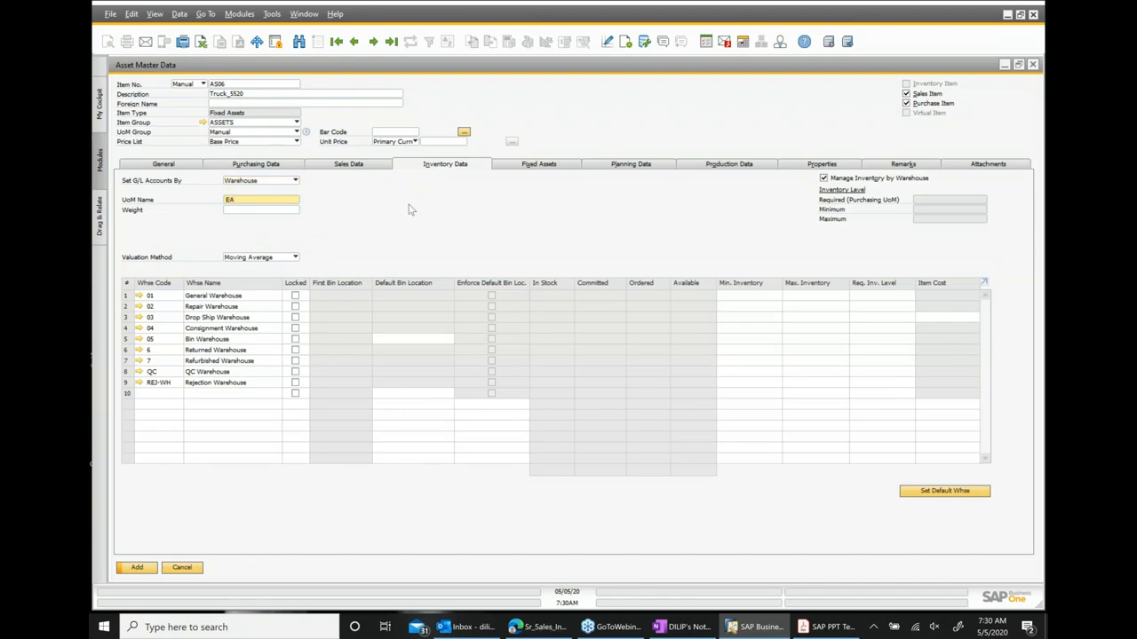
# Assign asset class MV in the asset's fixed asset overview.
pyautogui.click(533, 167)
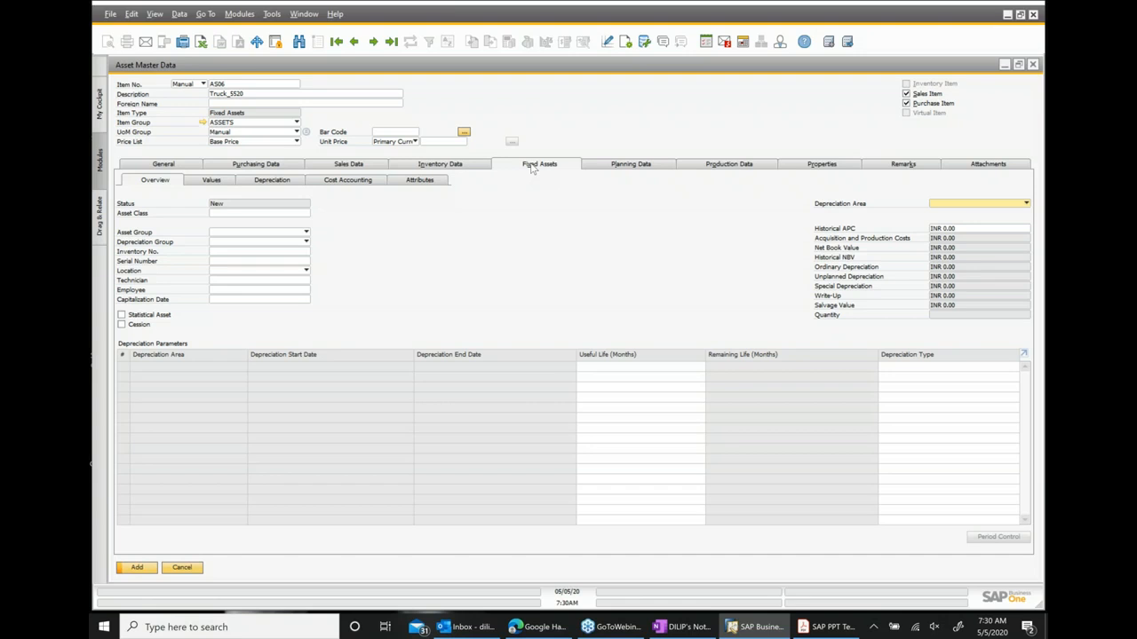
pyautogui.click(281, 217)
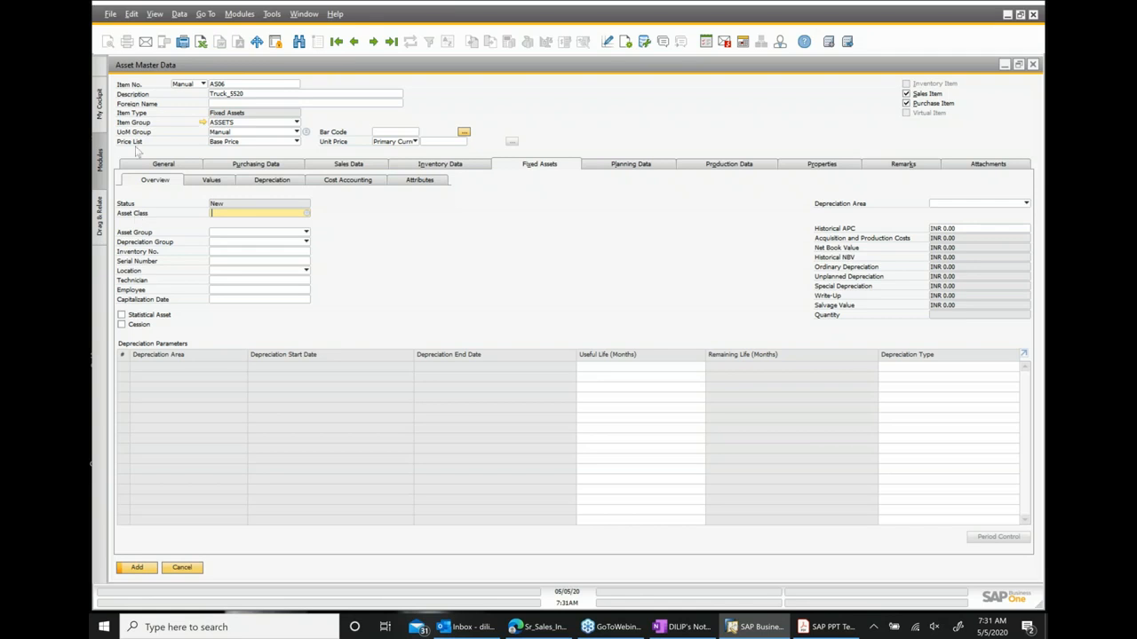
pyautogui.click(309, 214)
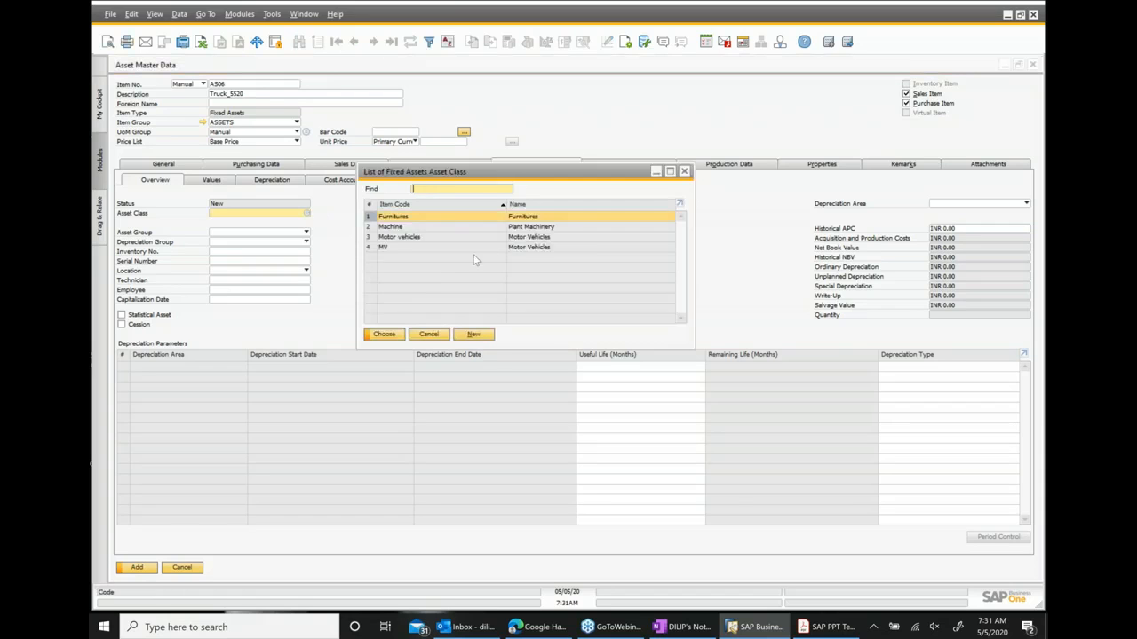
pyautogui.doubleClick(524, 246)
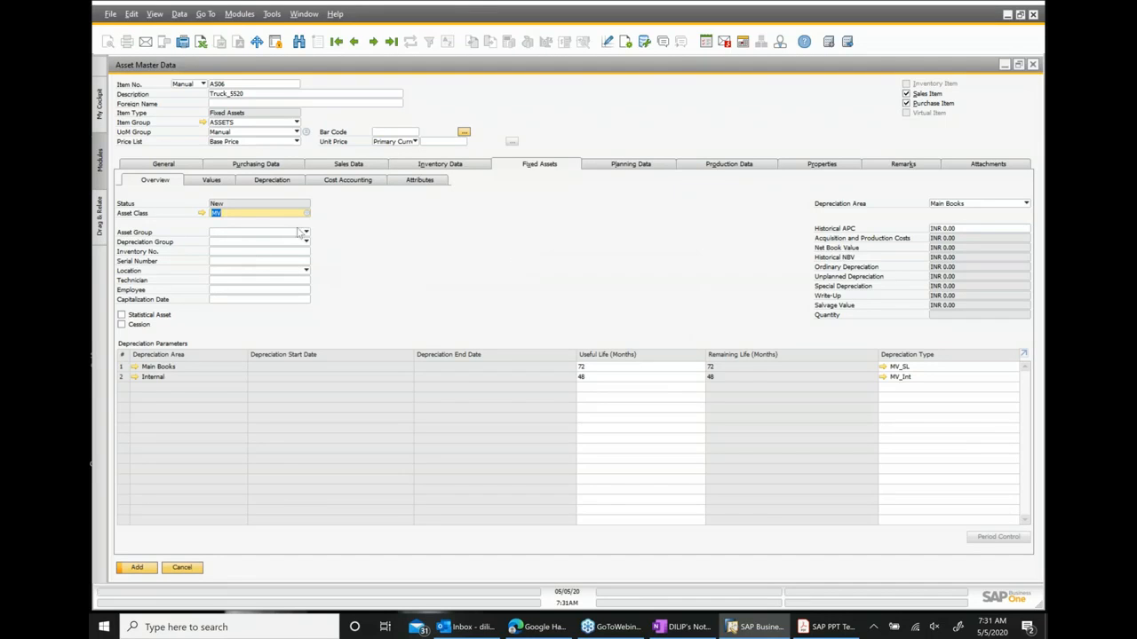
# Set the asset group to Vehicle.
pyautogui.click(304, 233)
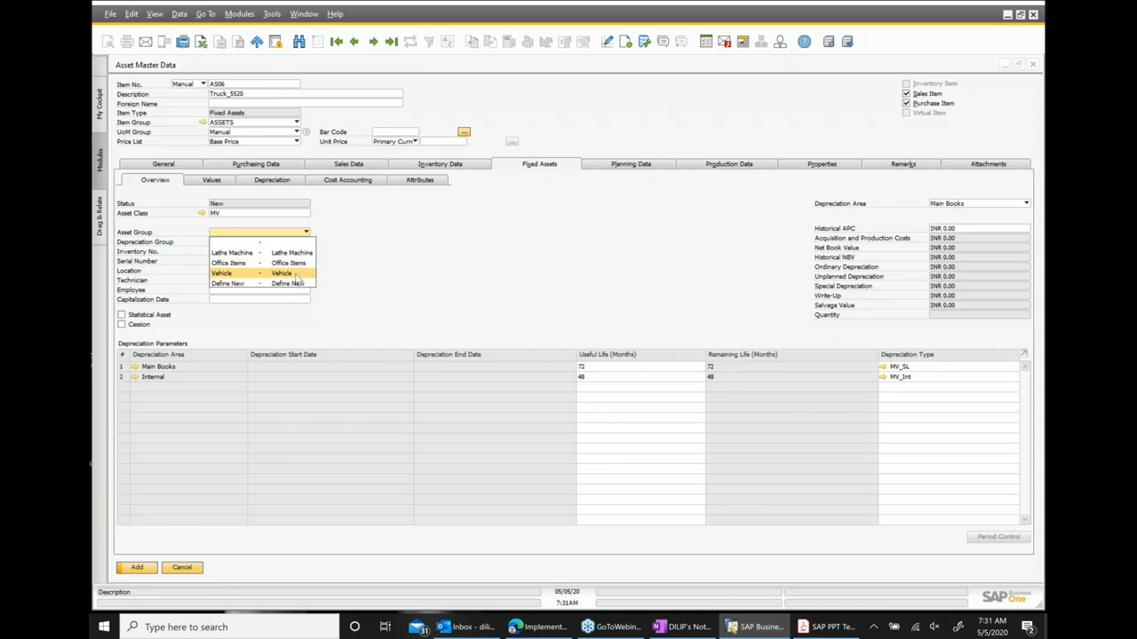
pyautogui.click(293, 274)
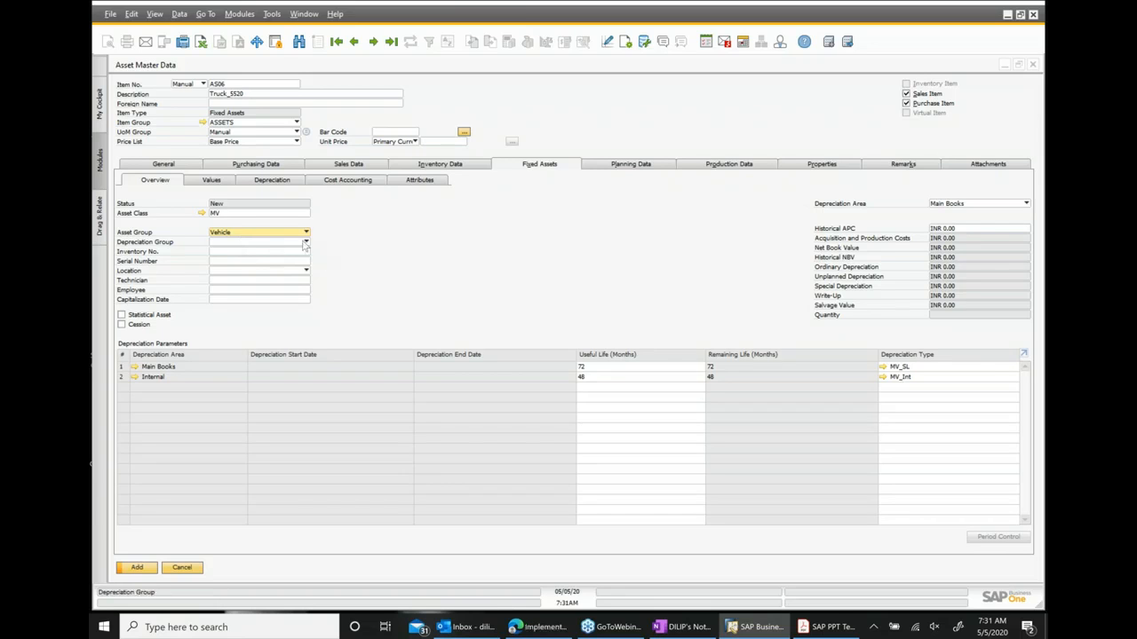
pyautogui.click(305, 242)
pyautogui.click(370, 251)
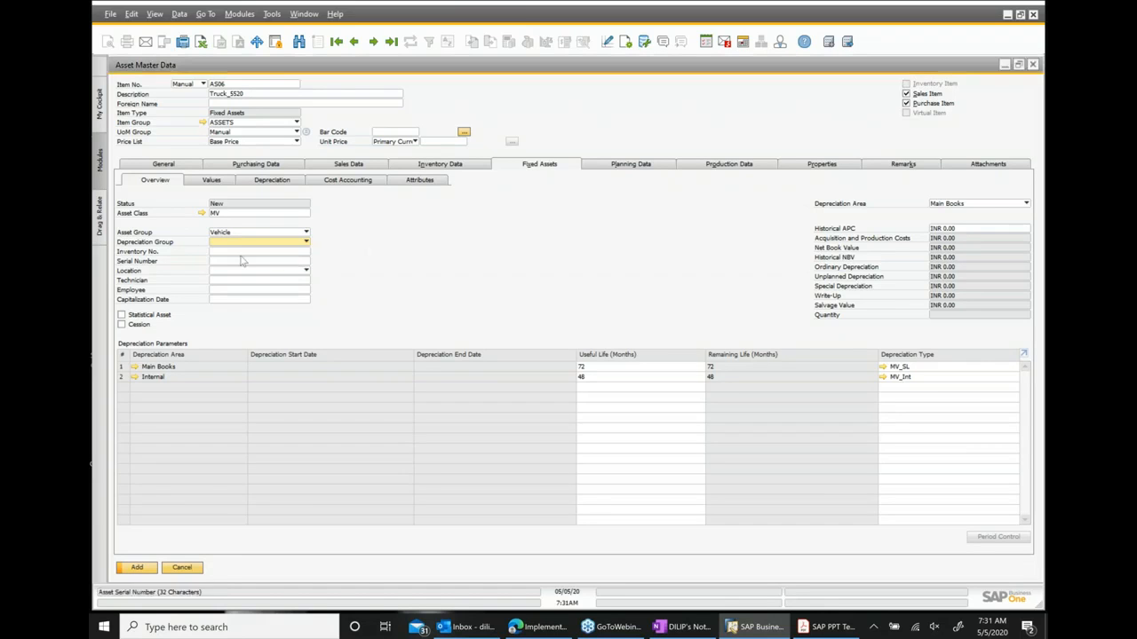
# Set the asset's location to Delhi.
pyautogui.click(220, 254)
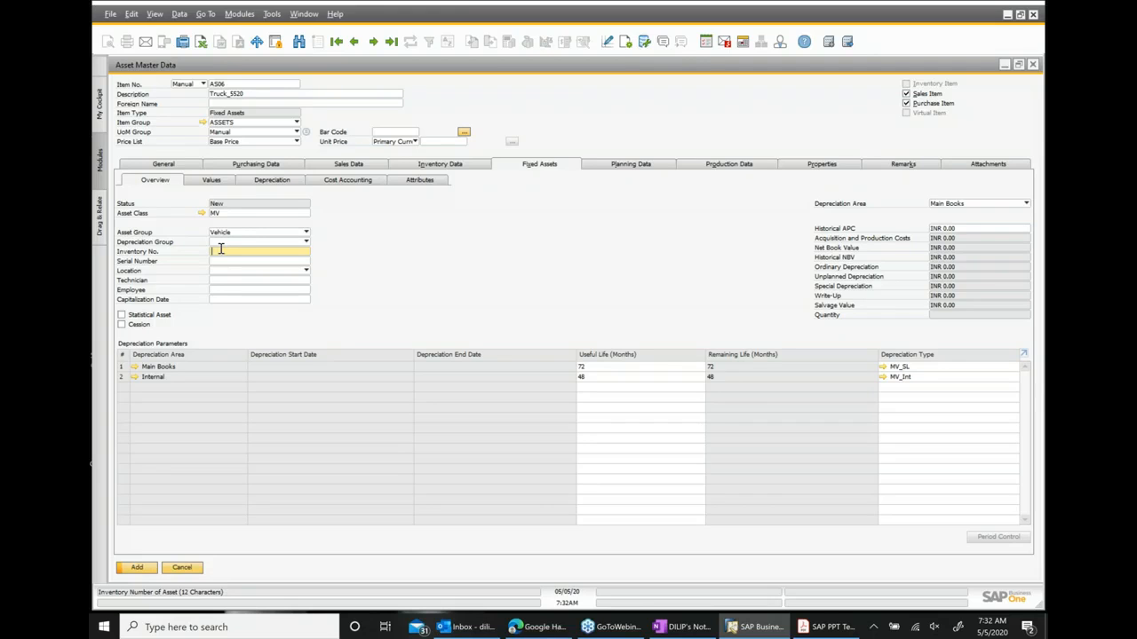
pyautogui.click(215, 262)
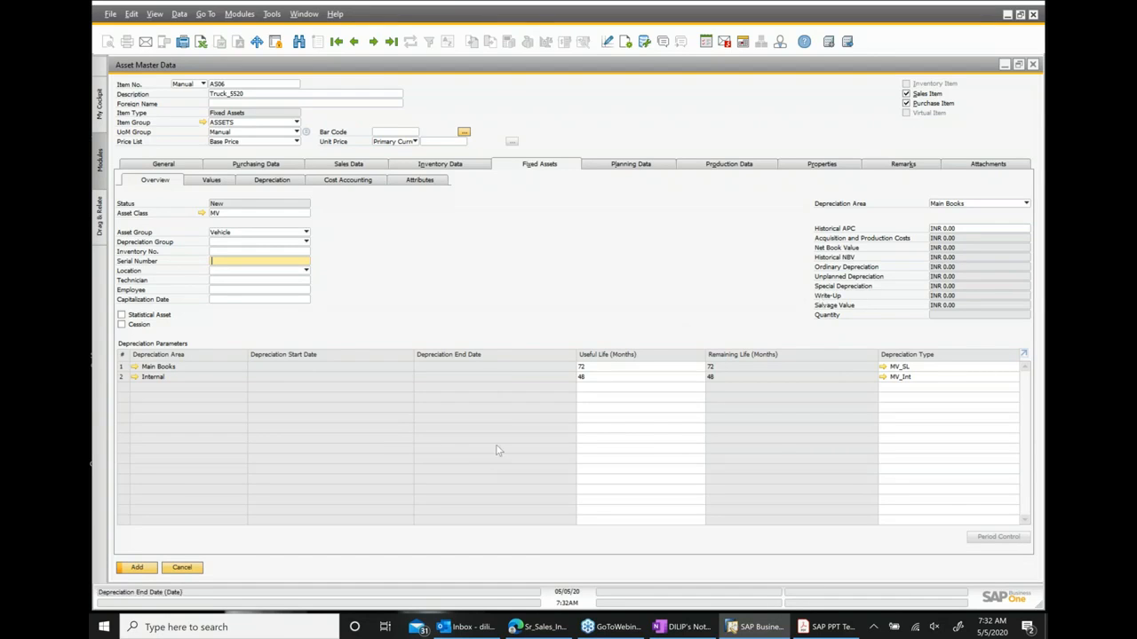
pyautogui.click(307, 270)
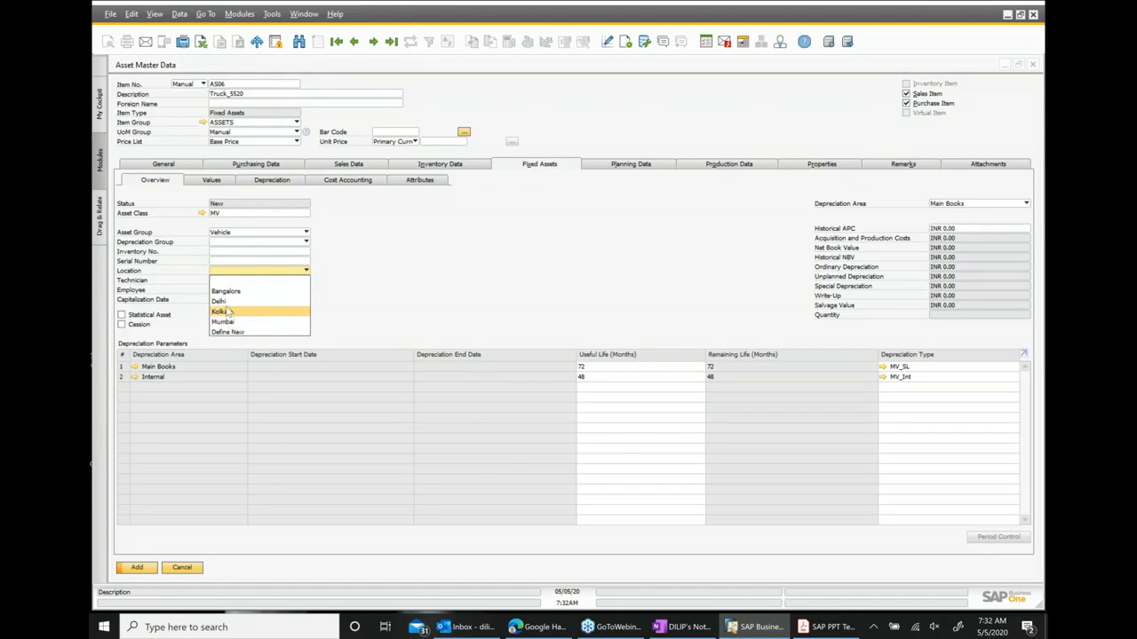
pyautogui.click(220, 301)
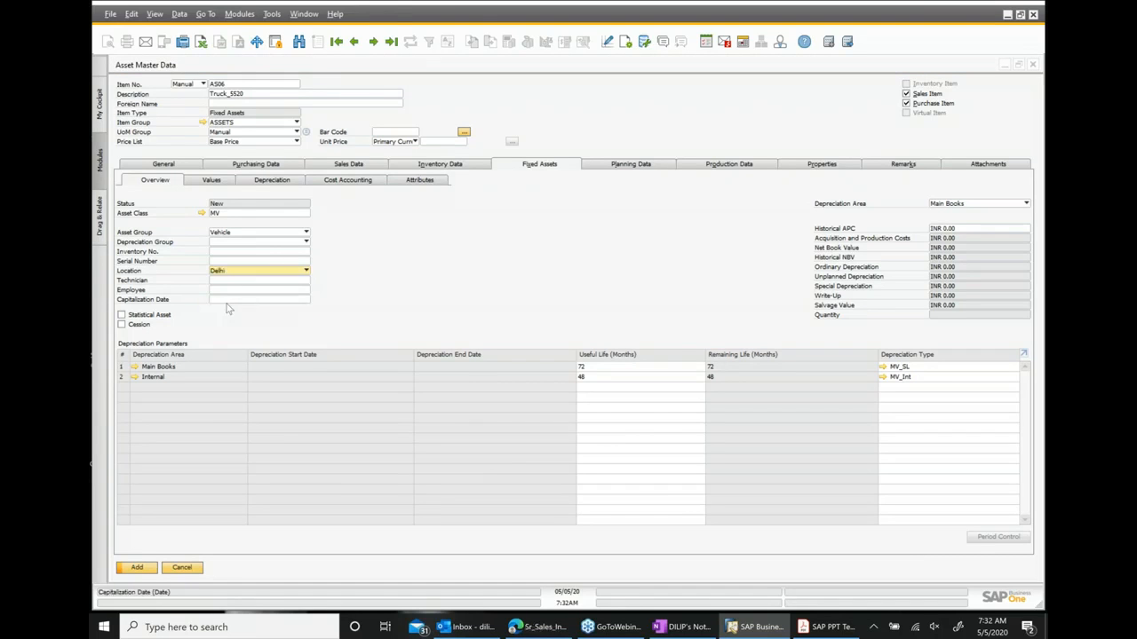
# Assign a technician and a responsible employee from the employee lists.
pyautogui.click(298, 281)
pyautogui.click(306, 281)
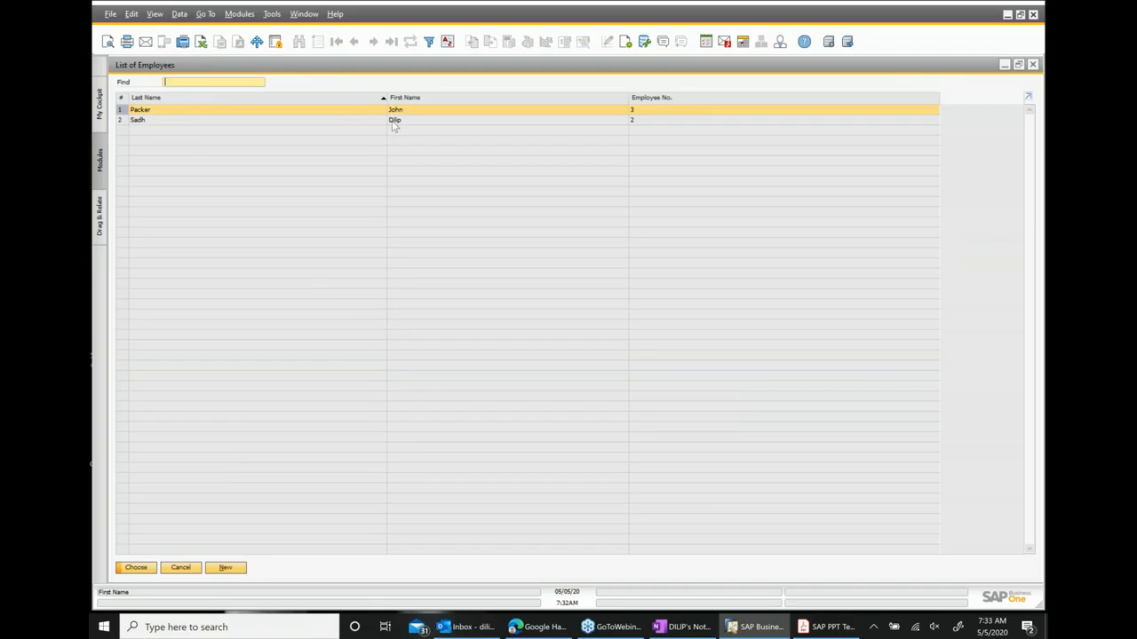
pyautogui.press('Return')
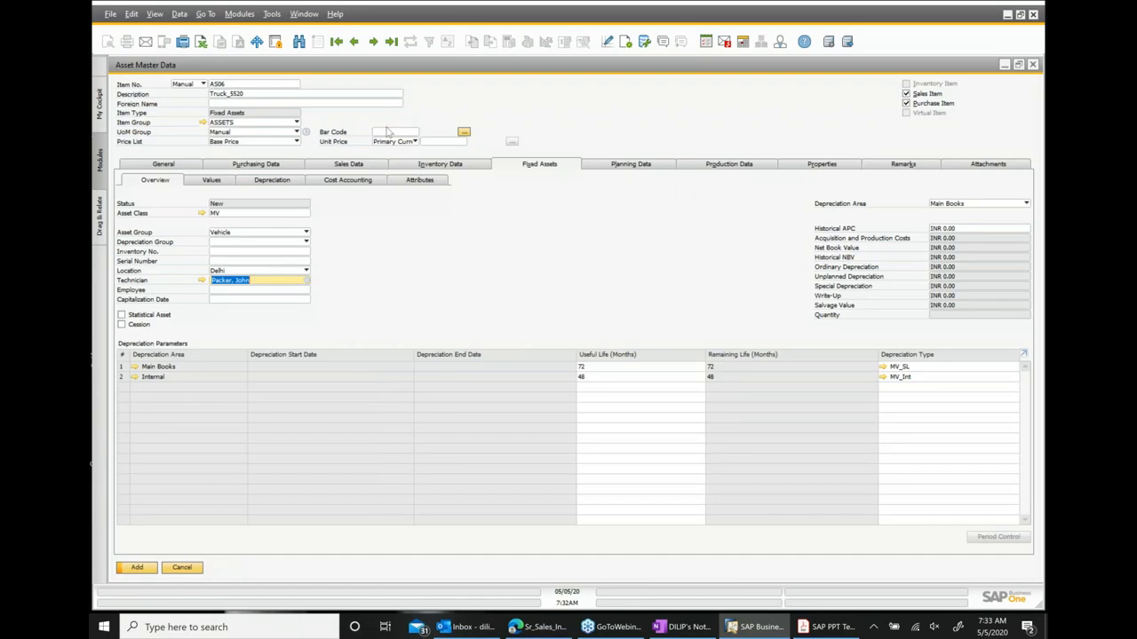
pyautogui.click(278, 290)
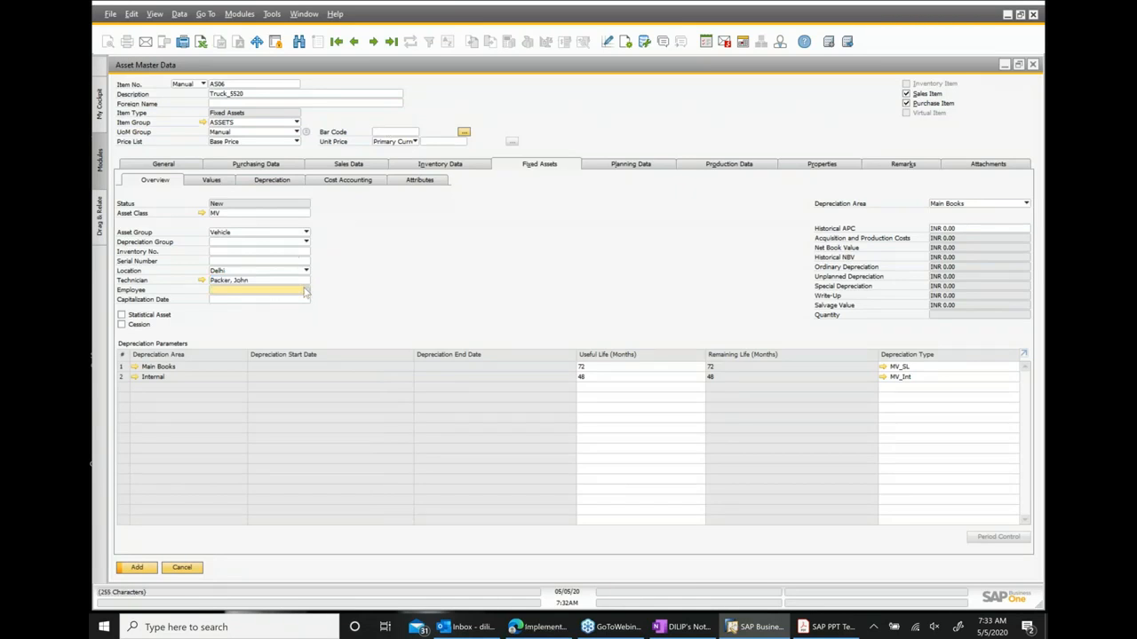
pyautogui.click(307, 291)
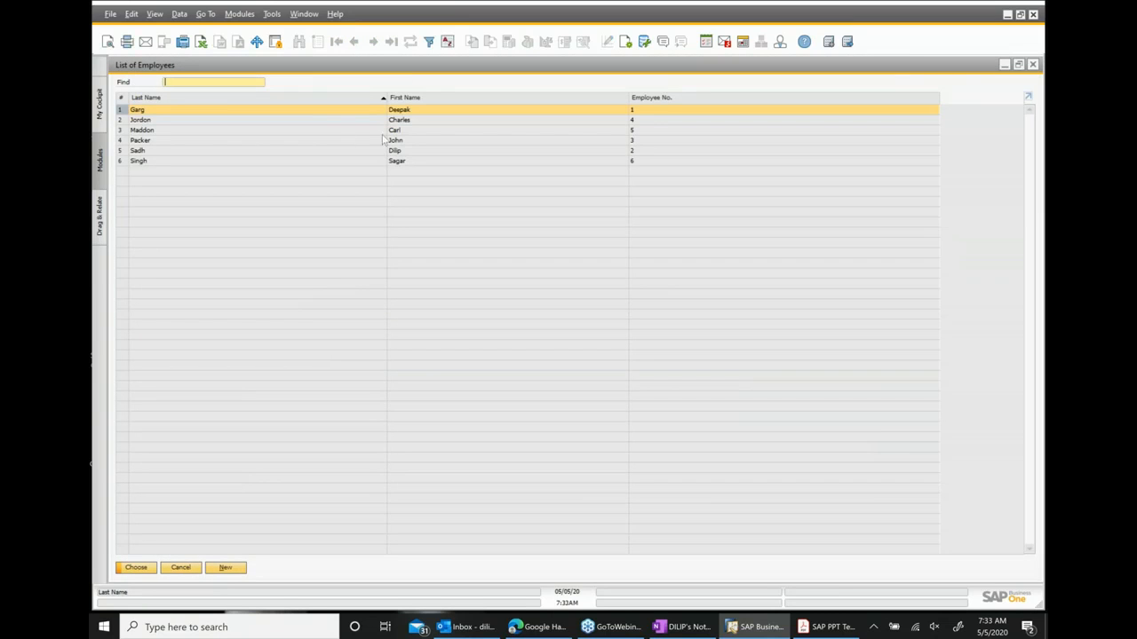
pyautogui.doubleClick(409, 112)
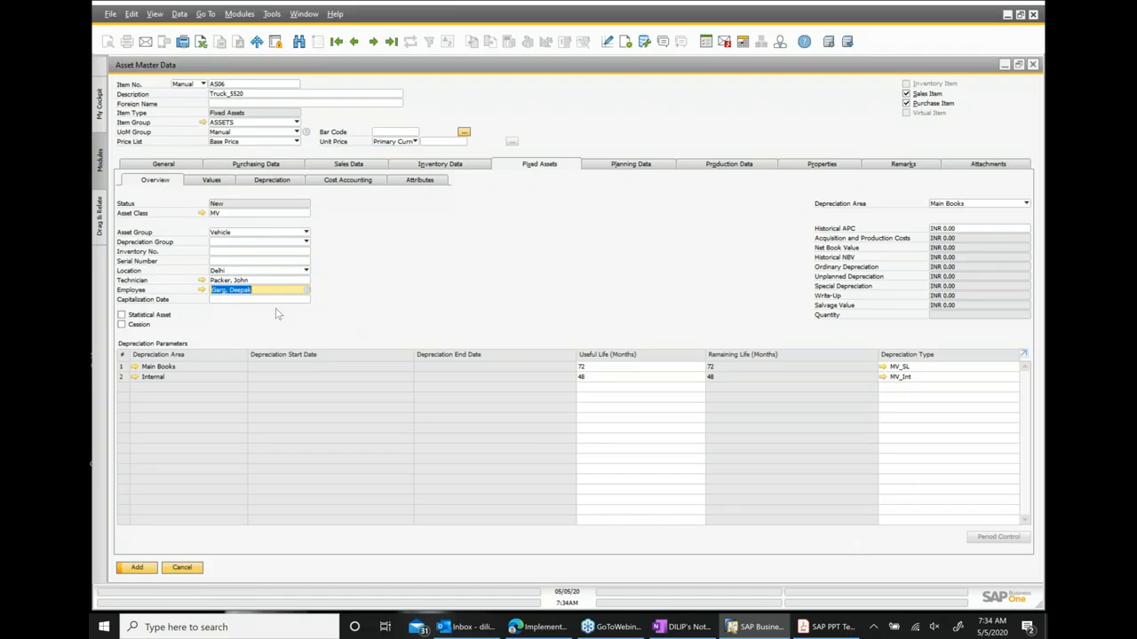
# Review the asset's Values, Depreciation and Cost Accounting sections.
pyautogui.click(212, 181)
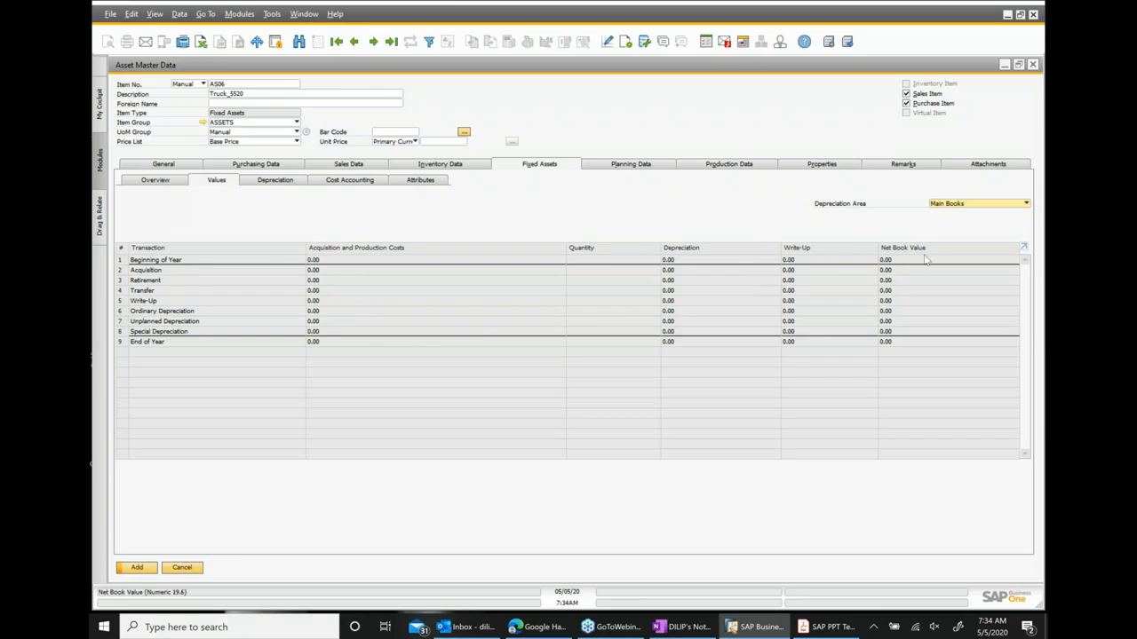
pyautogui.click(277, 182)
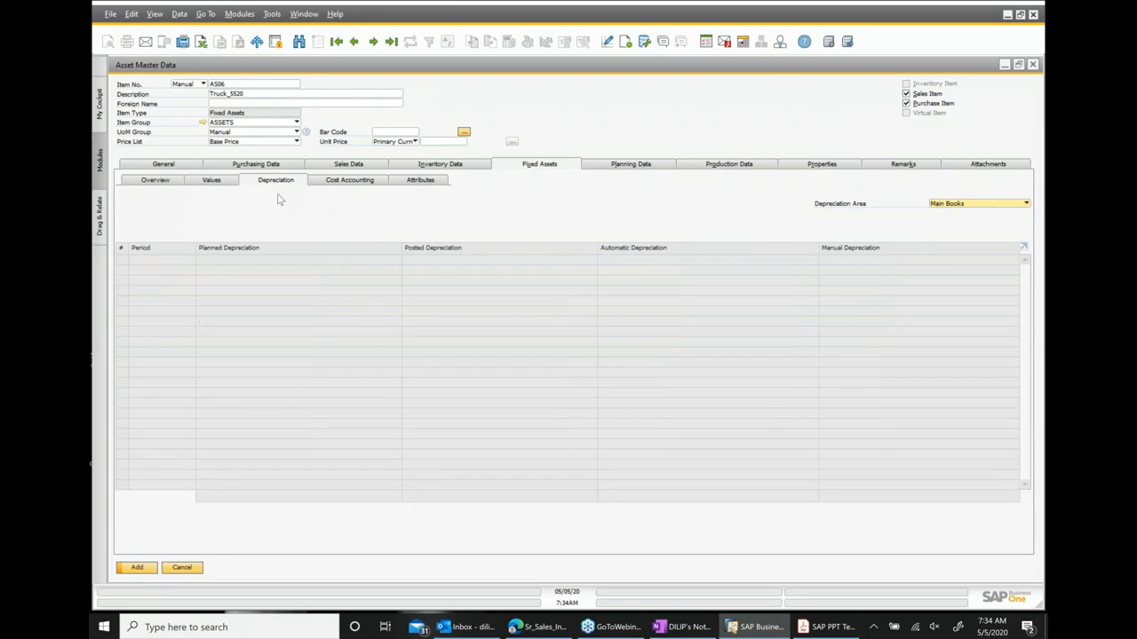
pyautogui.click(346, 181)
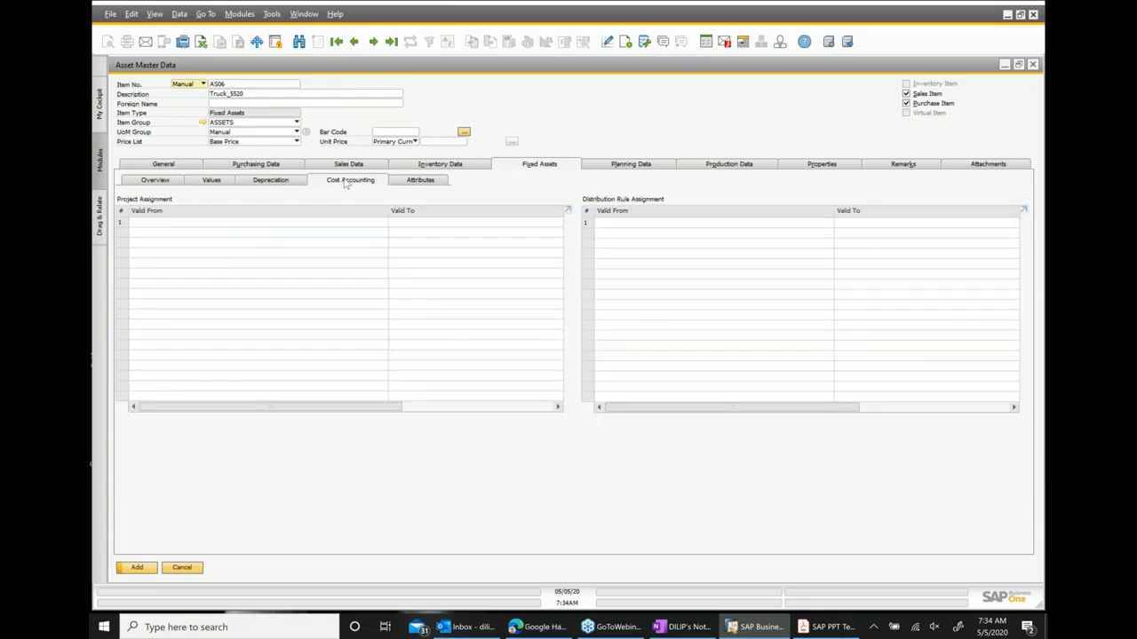
# Check the Cost Accounting and Attributes sections, then add the new truck asset master record.
pyautogui.click(149, 223)
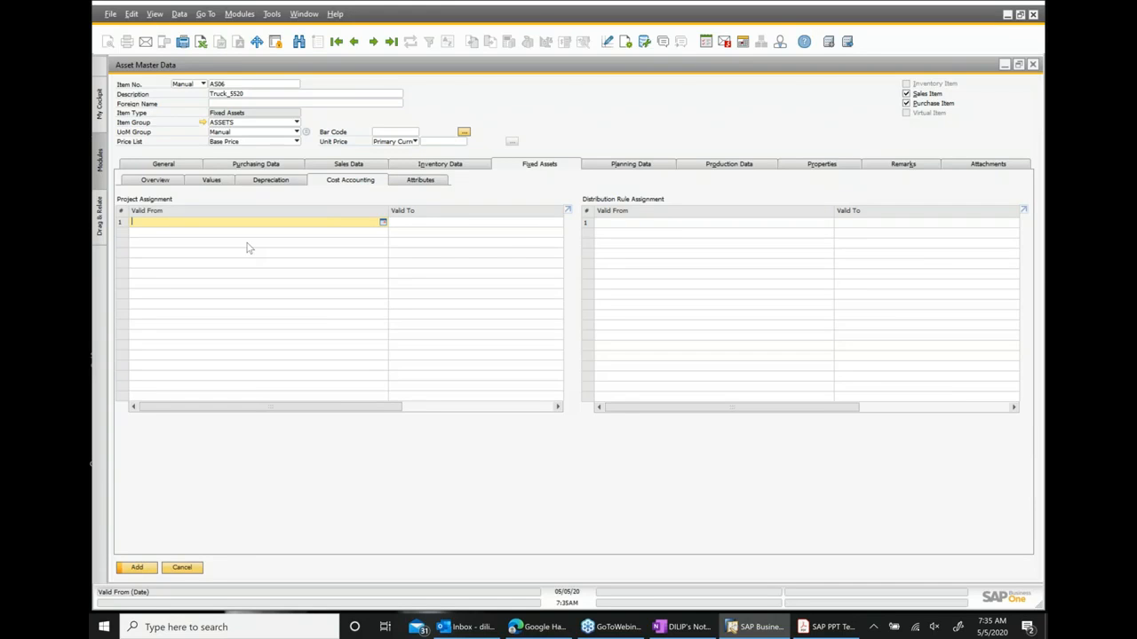
pyautogui.click(417, 181)
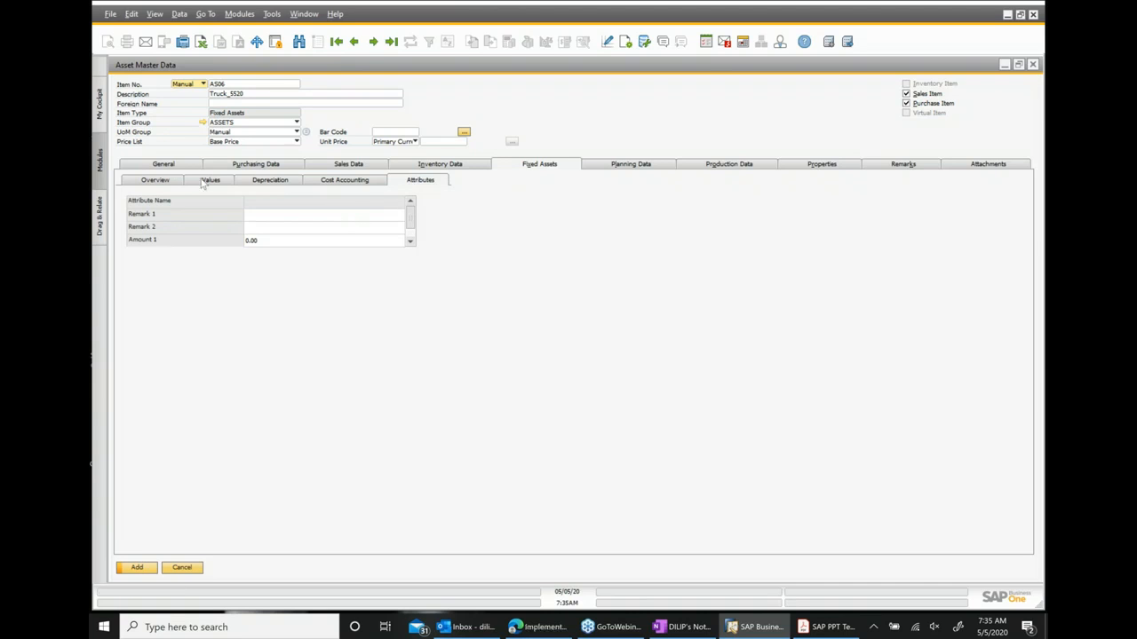
pyautogui.click(156, 167)
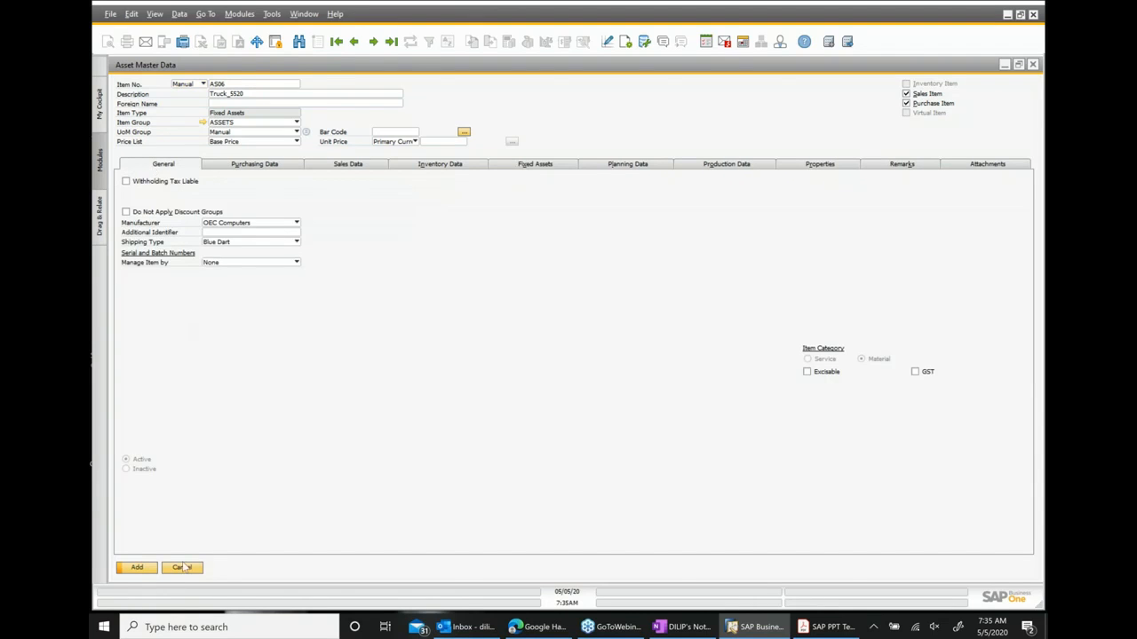
pyautogui.click(136, 572)
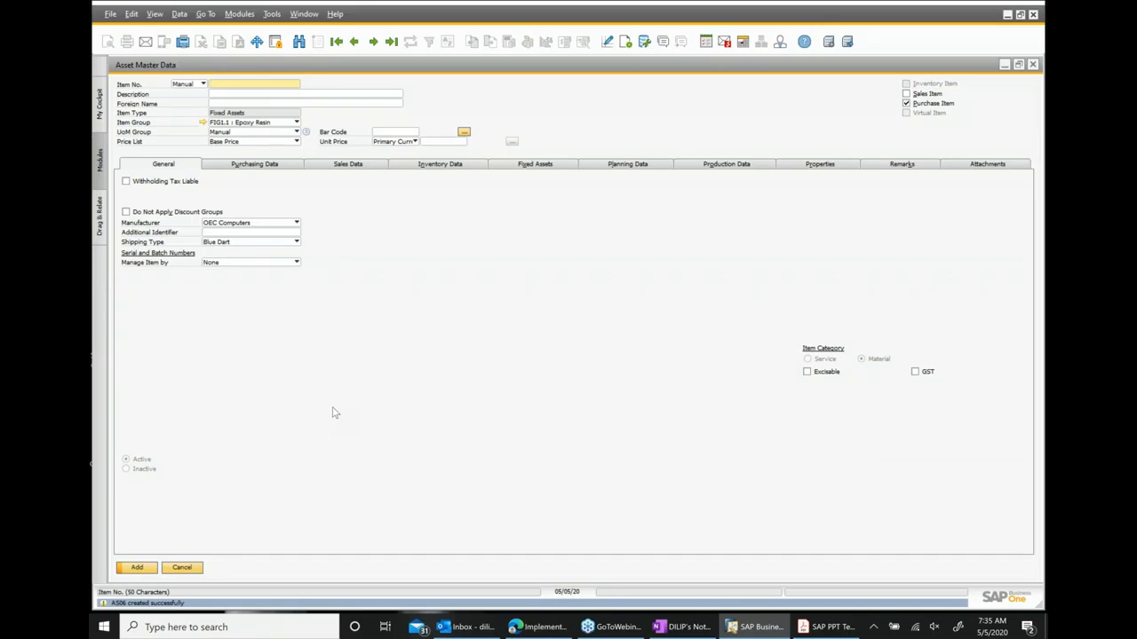
# Switch to OneNote and note the asset number AS06 in the training notes, then return to SAP.
pyautogui.click(677, 627)
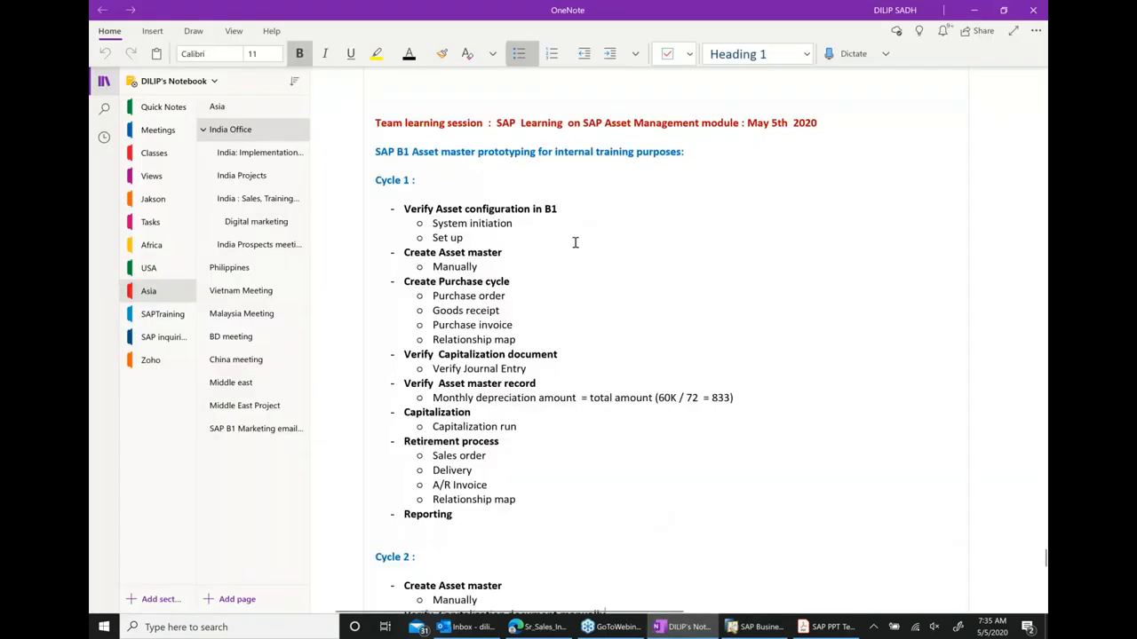
pyautogui.write('..... As0')
pyautogui.press('BackSpace')
pyautogui.press('BackSpace')
pyautogui.write('S06')
pyautogui.click(728, 627)
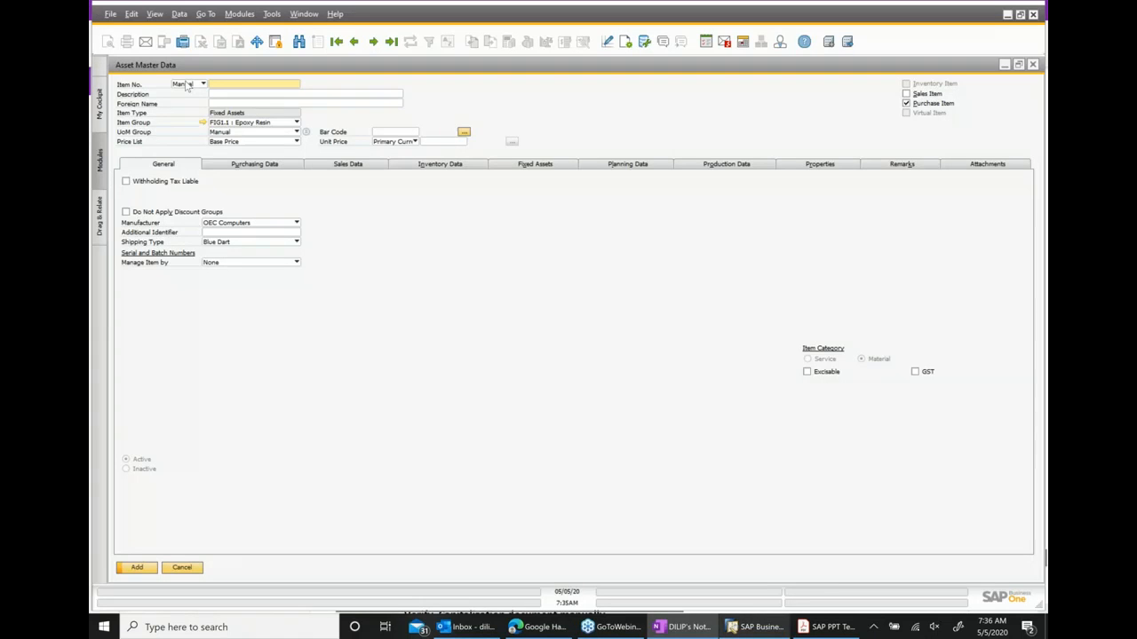
# Reopen asset AS06 (Truck_5520) from Asset Master Data and review its fixed asset details.
pyautogui.click(1032, 65)
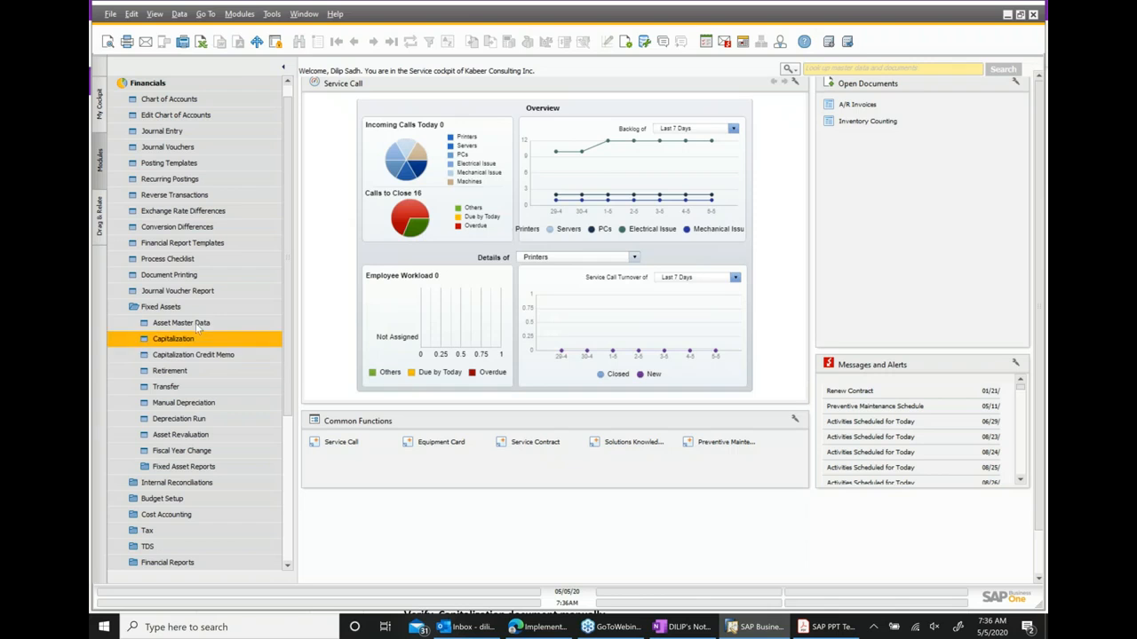
pyautogui.click(181, 324)
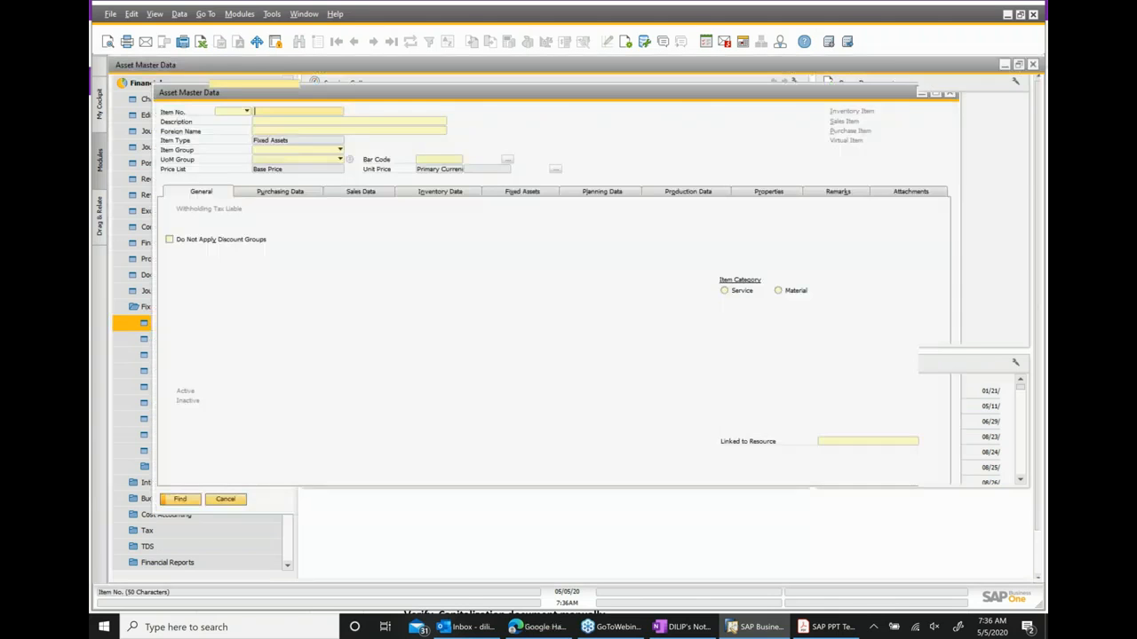
pyautogui.press('Return')
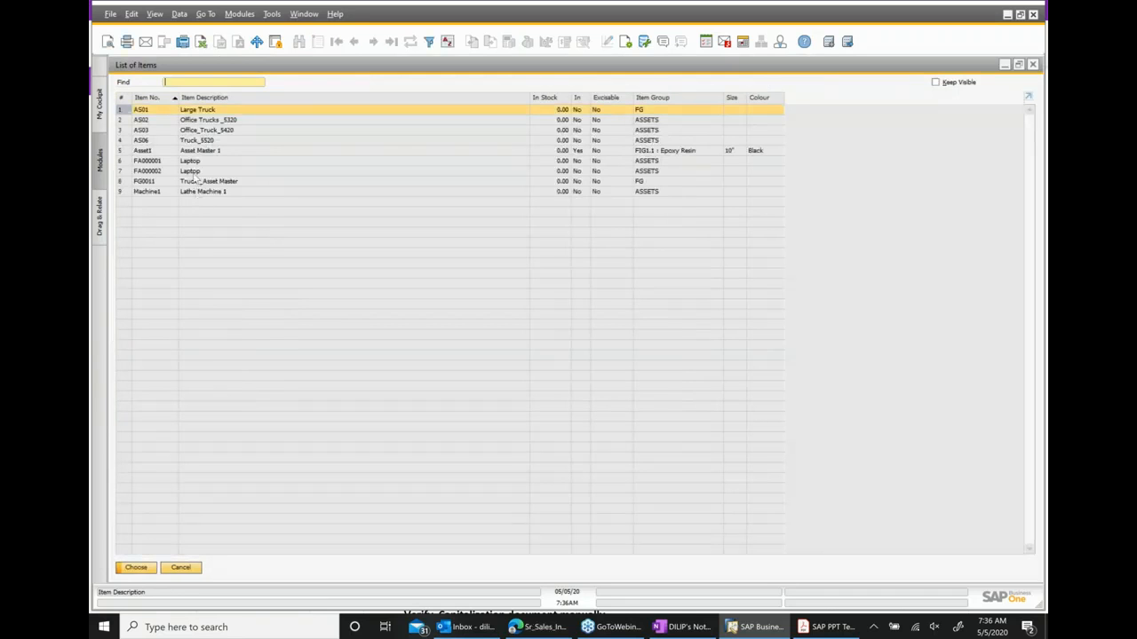
pyautogui.doubleClick(204, 142)
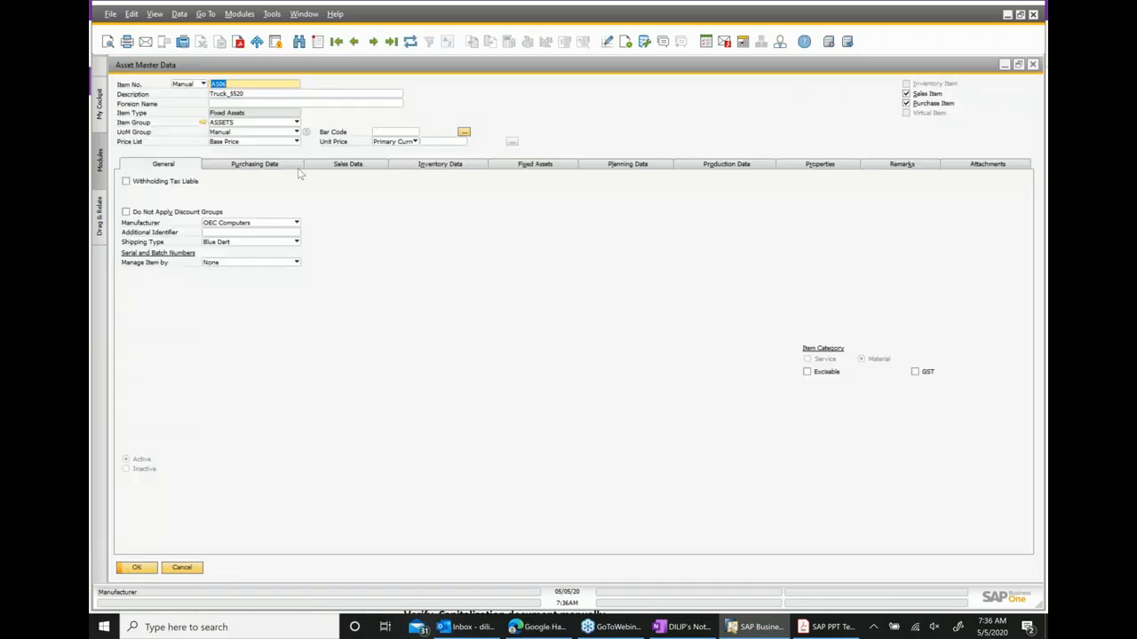
pyautogui.click(538, 166)
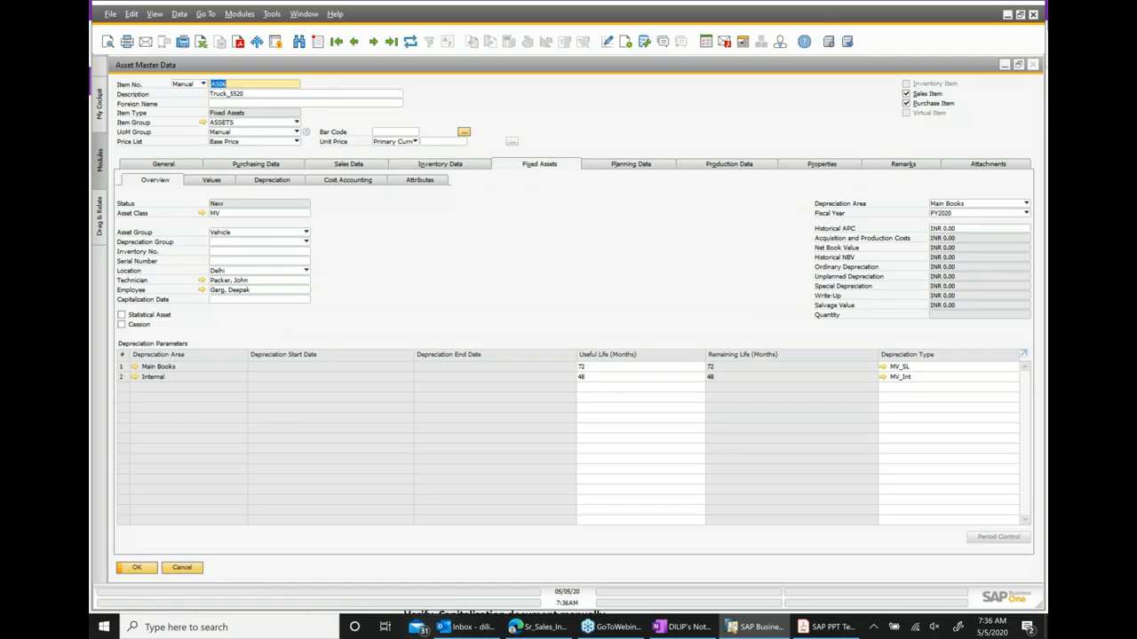
pyautogui.click(1033, 65)
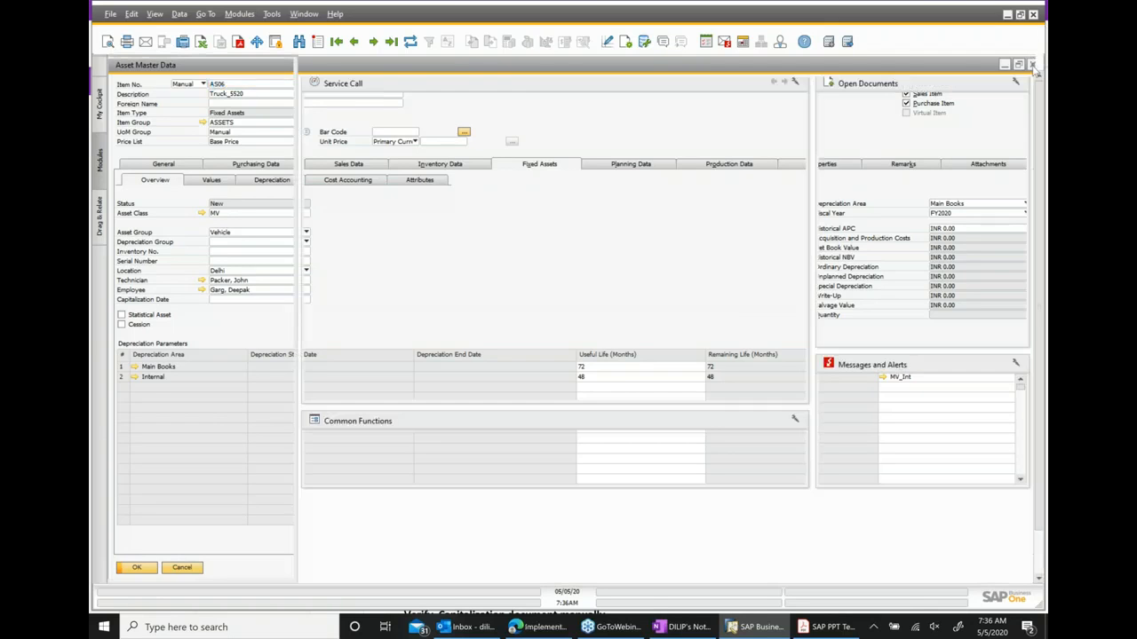
# Open a new purchase order and select vendor Acme Associates.
pyautogui.click(161, 308)
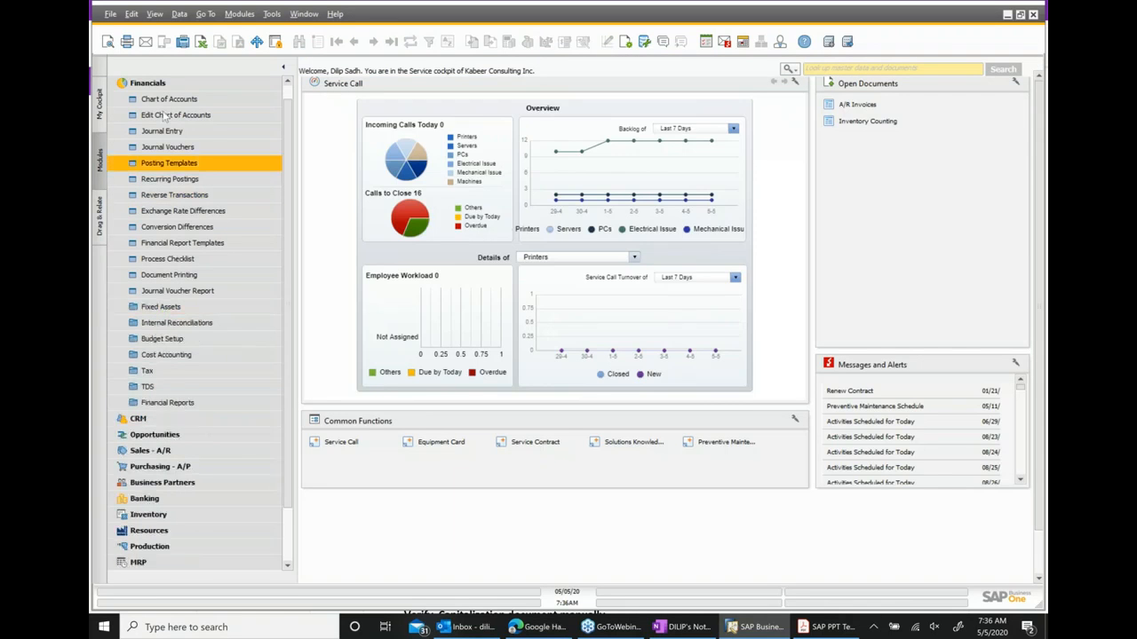
pyautogui.click(158, 84)
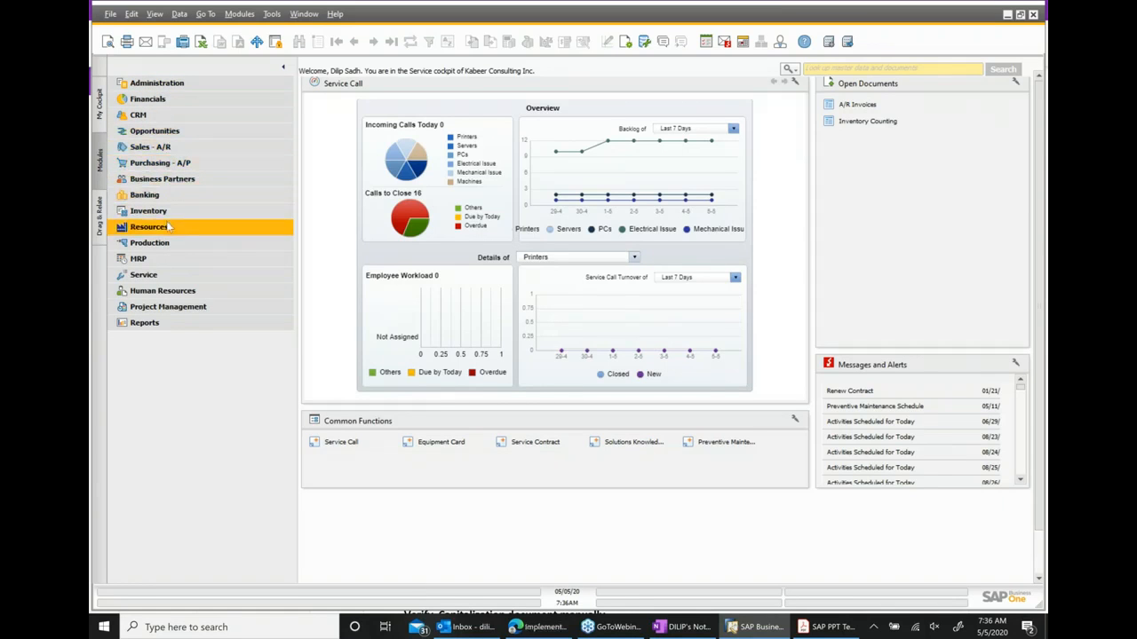
pyautogui.click(168, 164)
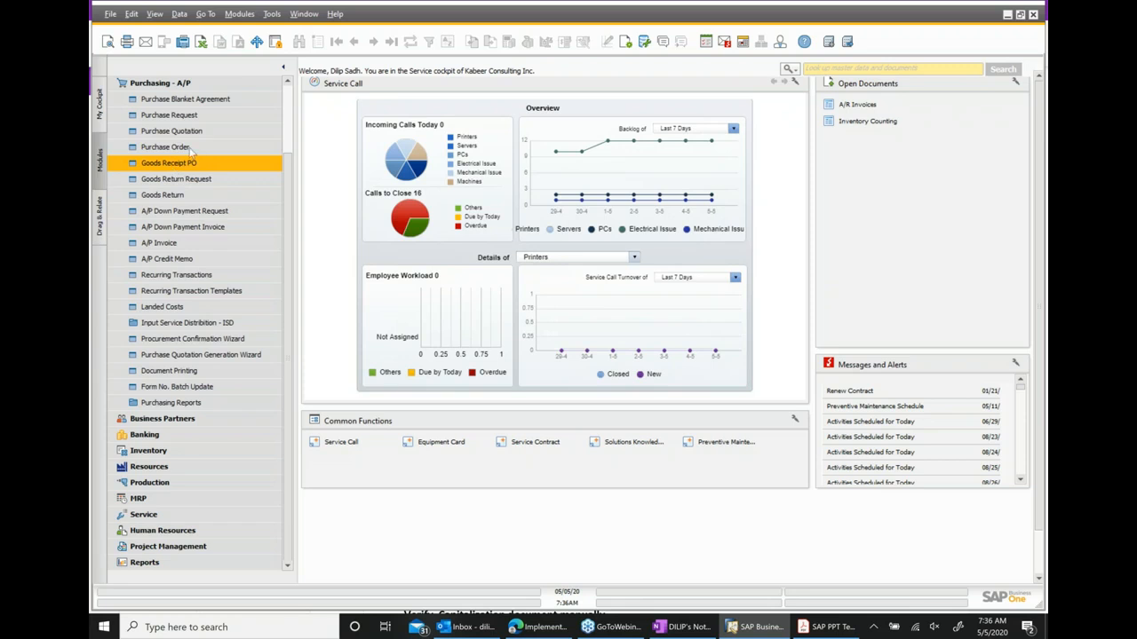
pyautogui.scroll(1, 186, 164)
pyautogui.click(182, 180)
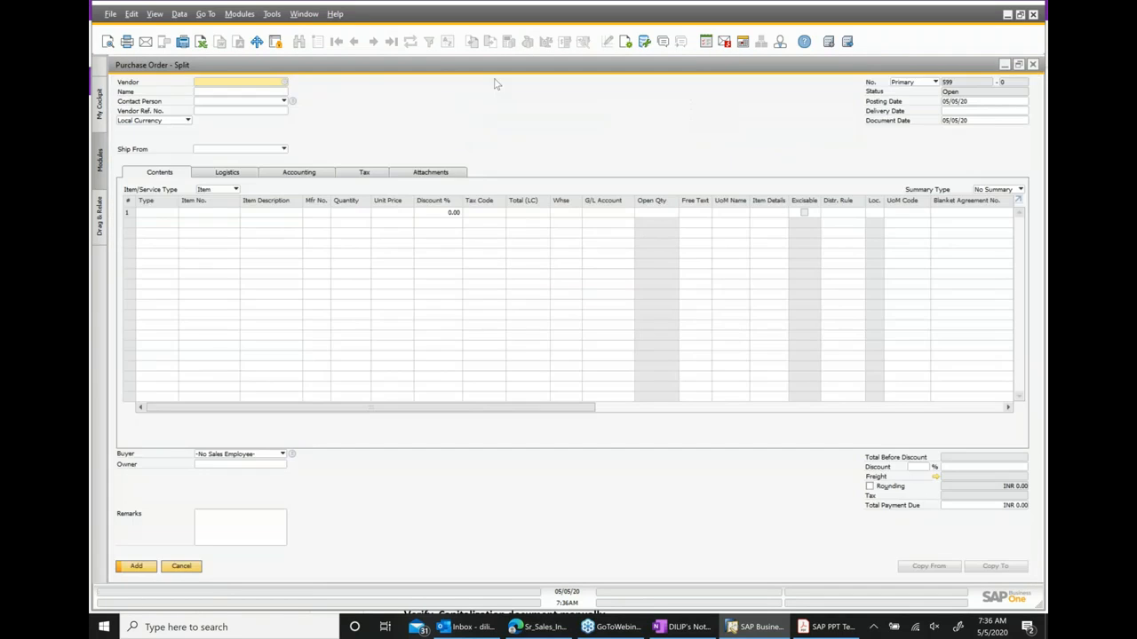
pyautogui.click(284, 82)
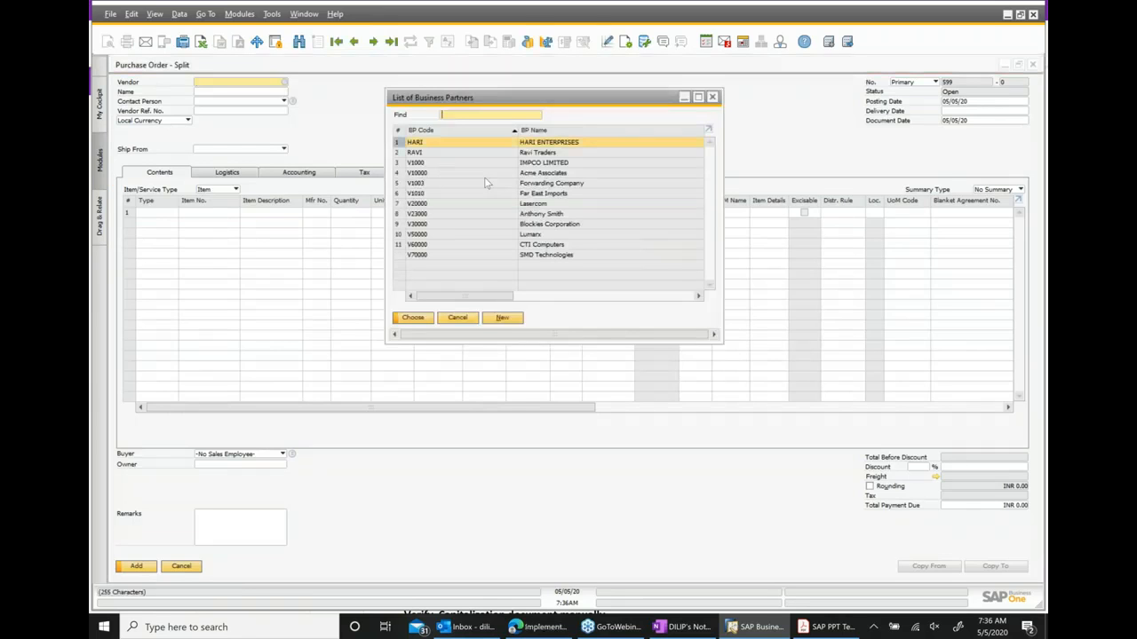
pyautogui.doubleClick(542, 174)
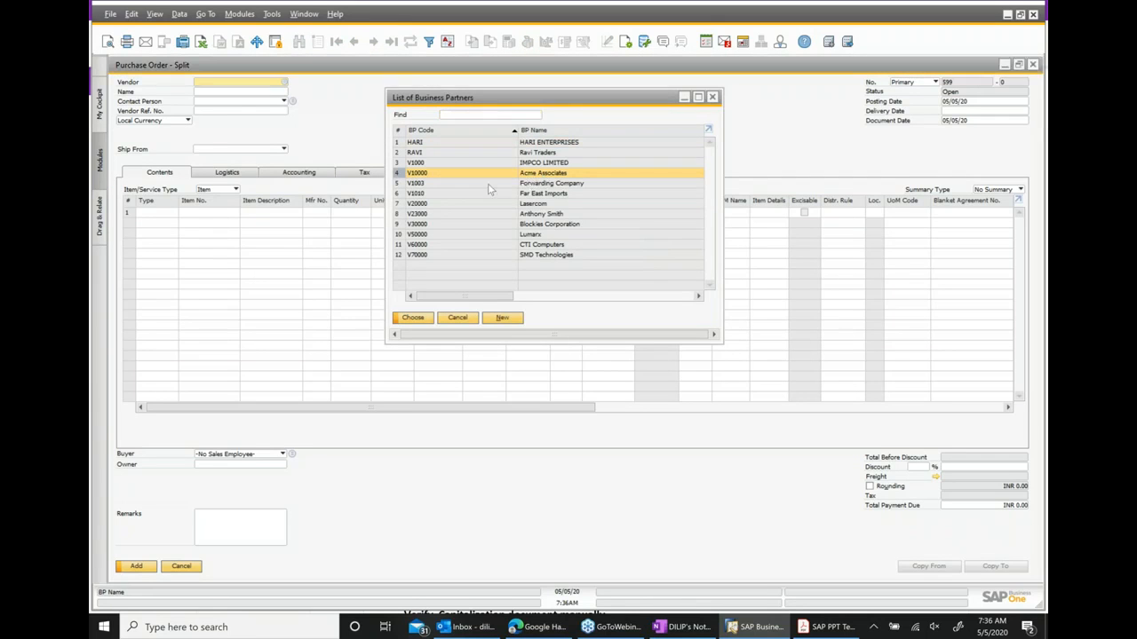
pyautogui.click(209, 217)
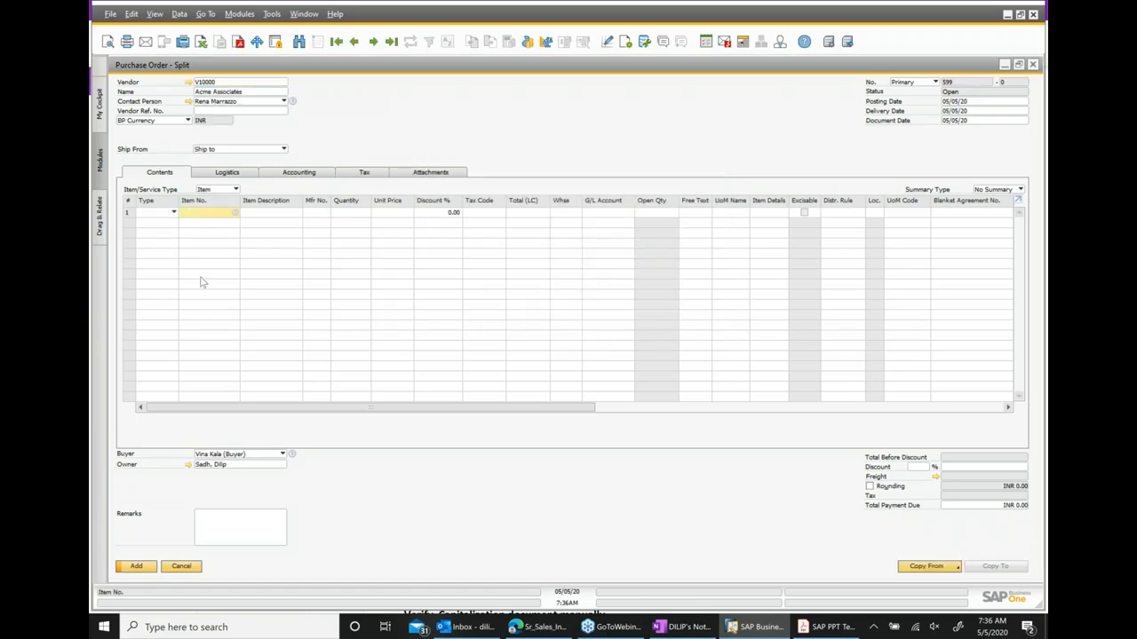
# Add a line for item AS06 with unit price 600,000 and add the purchase order.
pyautogui.write('AS06')
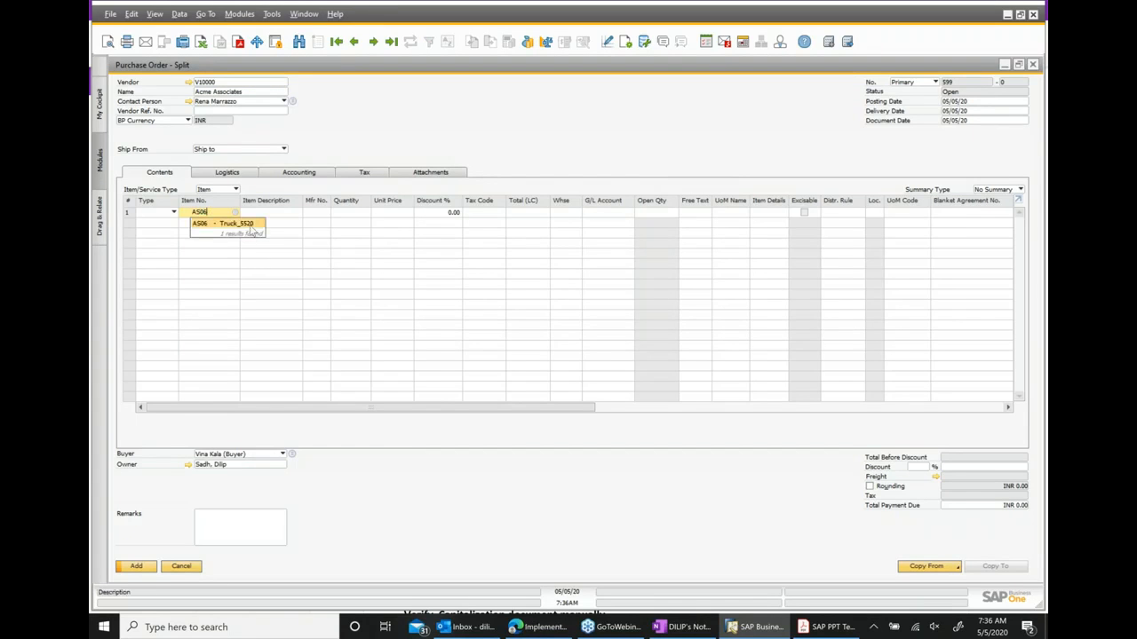
pyautogui.click(251, 229)
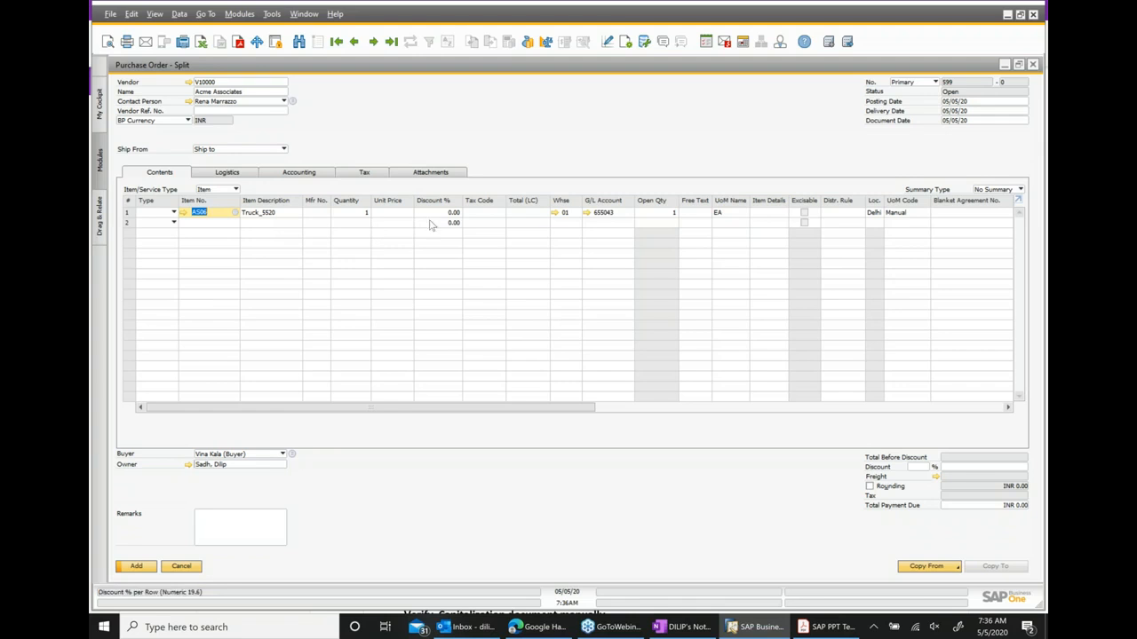
pyautogui.click(386, 214)
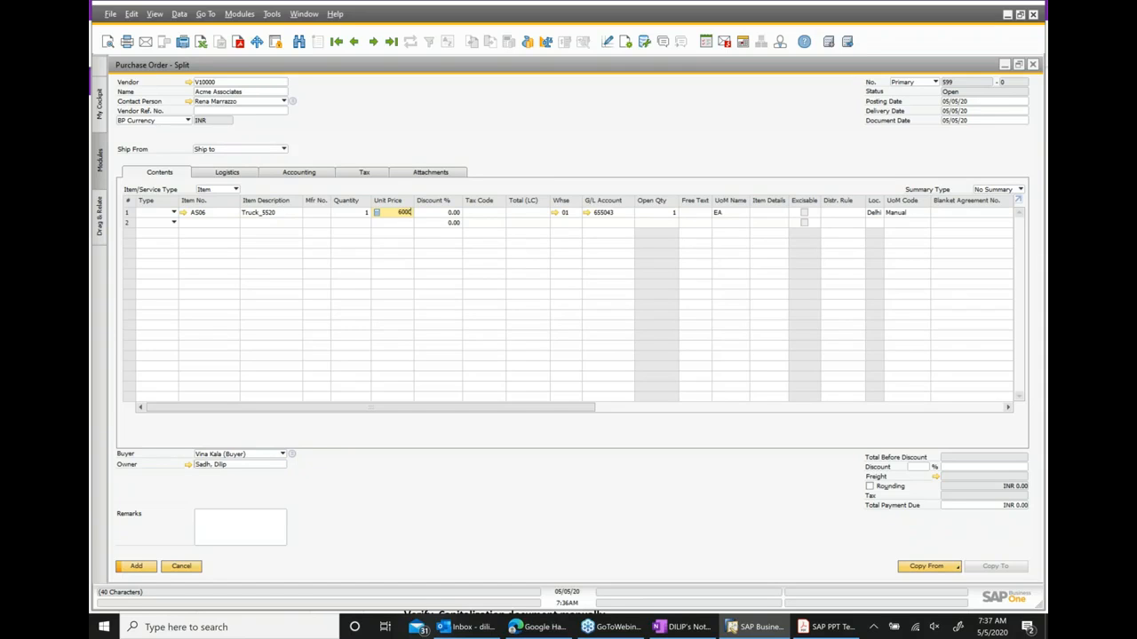
pyautogui.write('00')
pyautogui.click(270, 535)
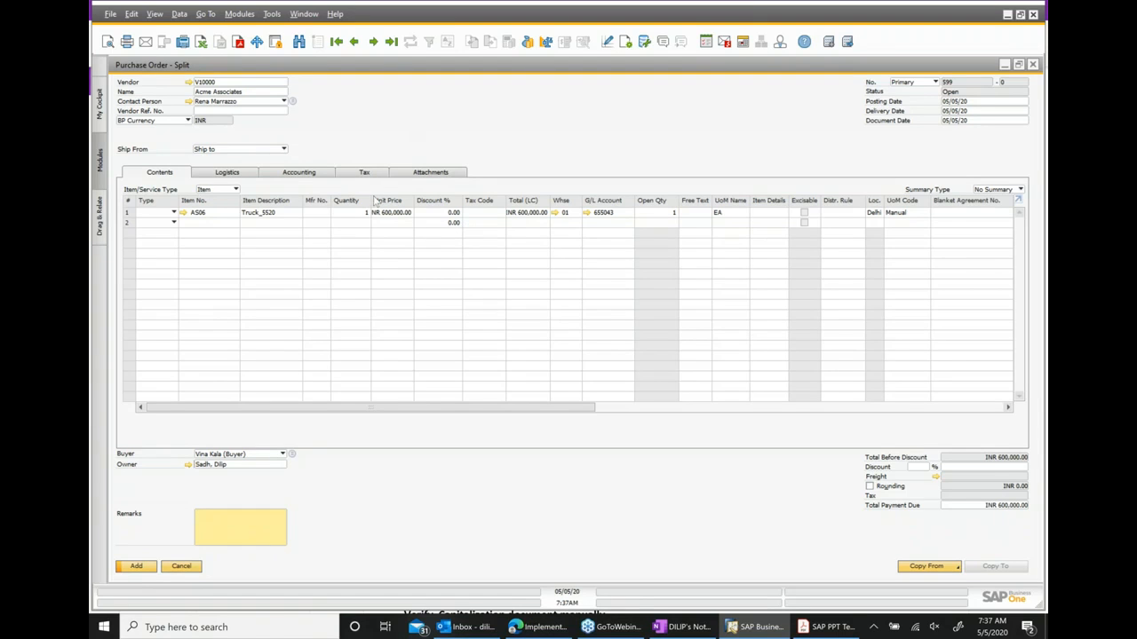
pyautogui.click(137, 568)
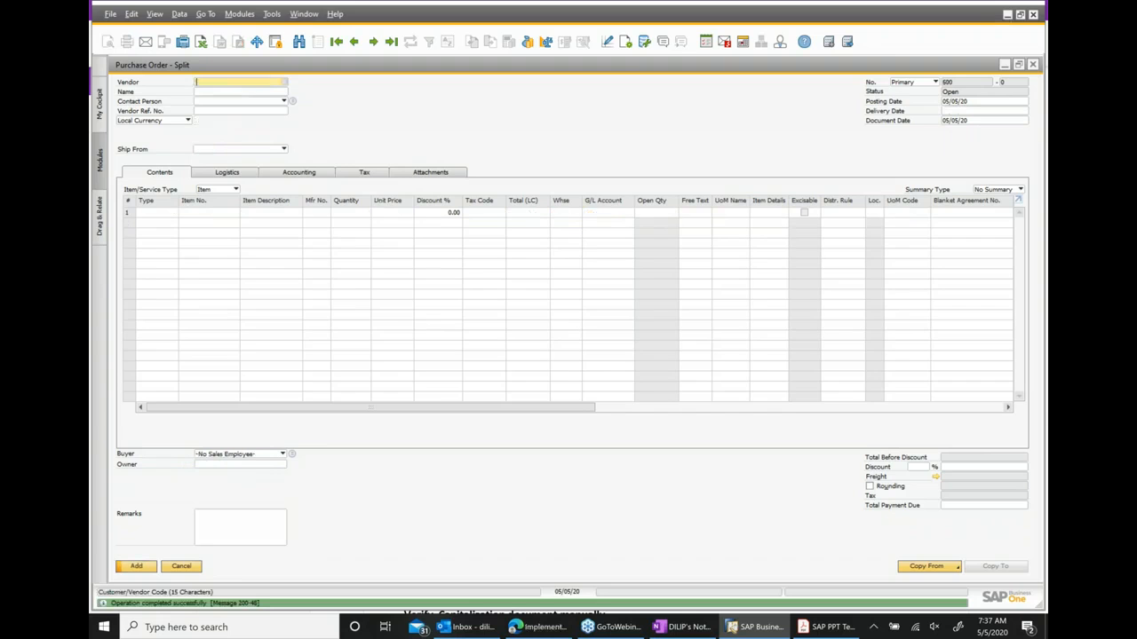
# Copy the purchase order to a goods receipt PO and add it.
pyautogui.click(354, 42)
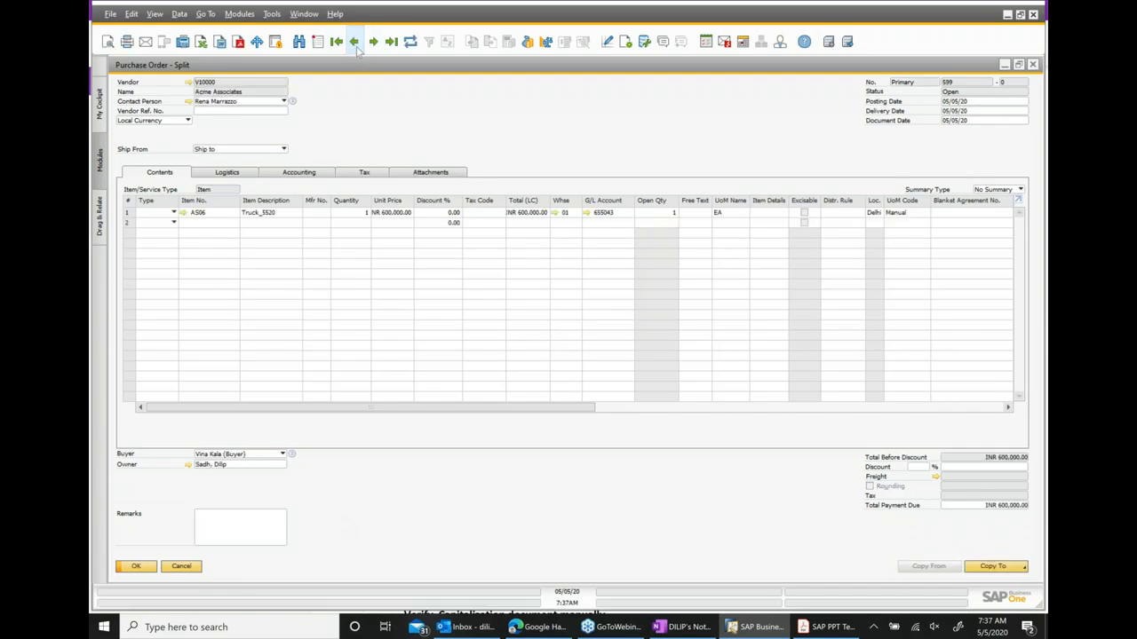
pyautogui.click(997, 567)
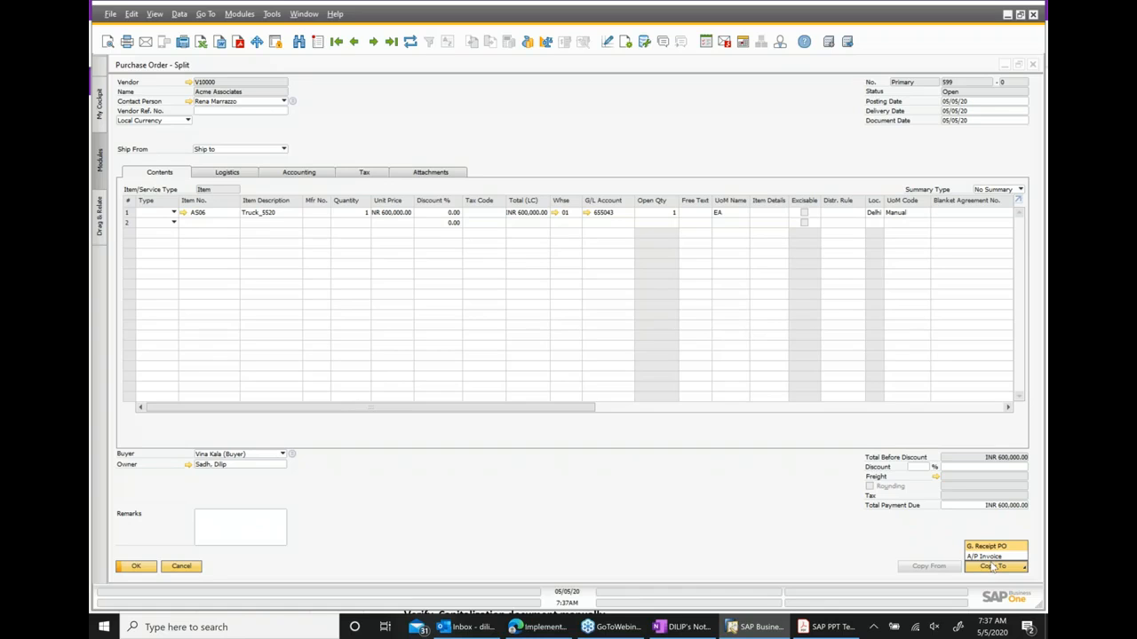
pyautogui.click(996, 547)
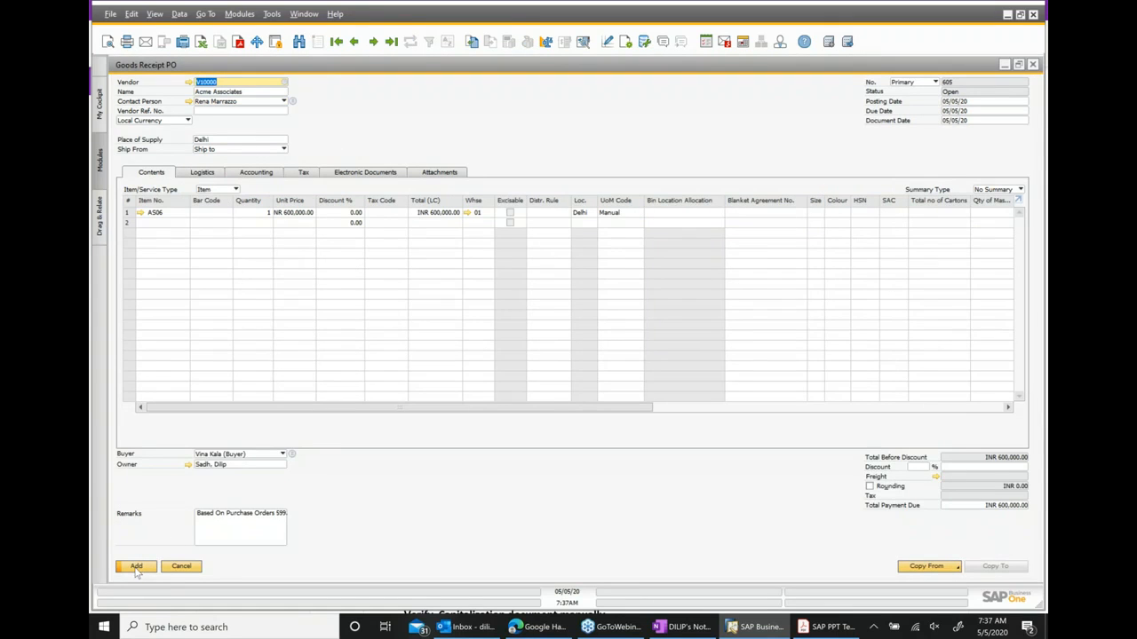
pyautogui.click(136, 567)
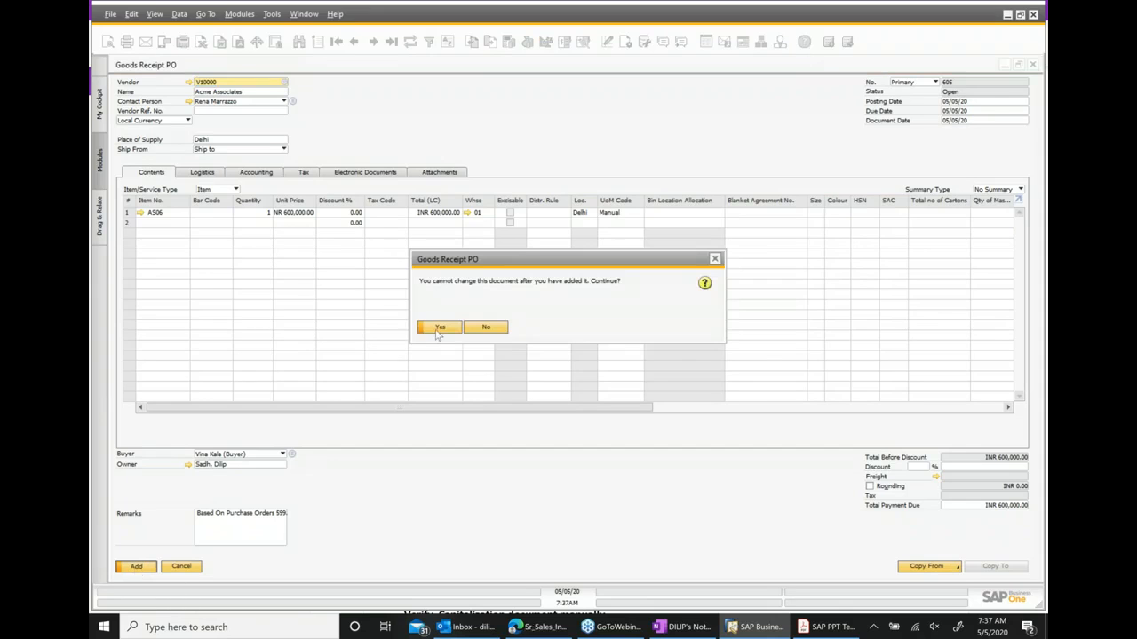
pyautogui.click(439, 328)
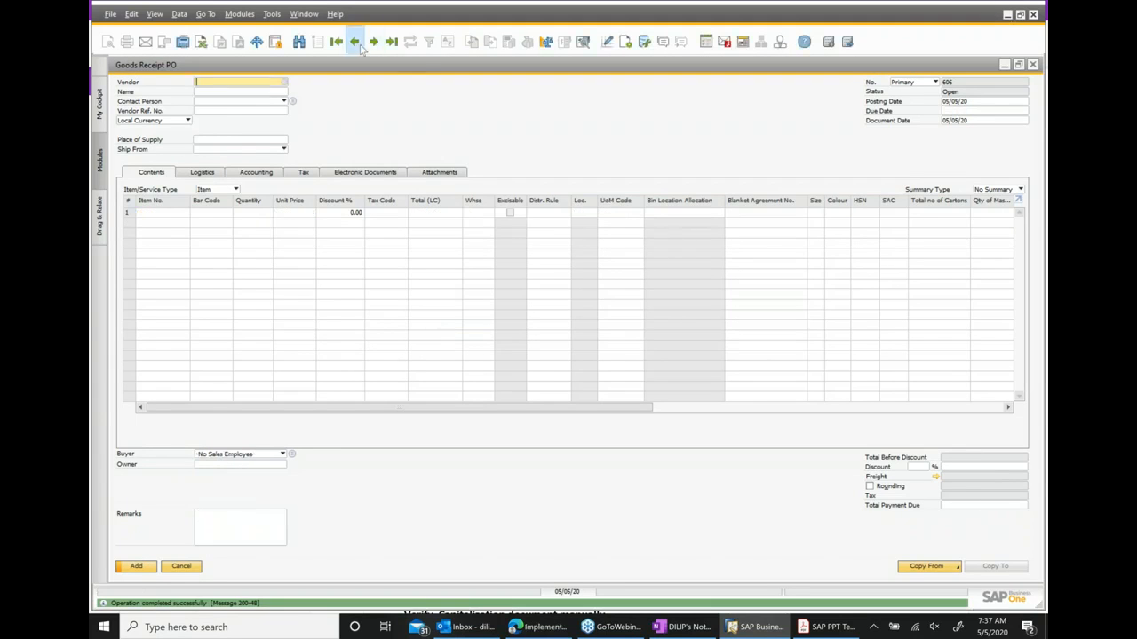
# Reopen the goods receipt PO and copy it to an A/P invoice.
pyautogui.click(353, 42)
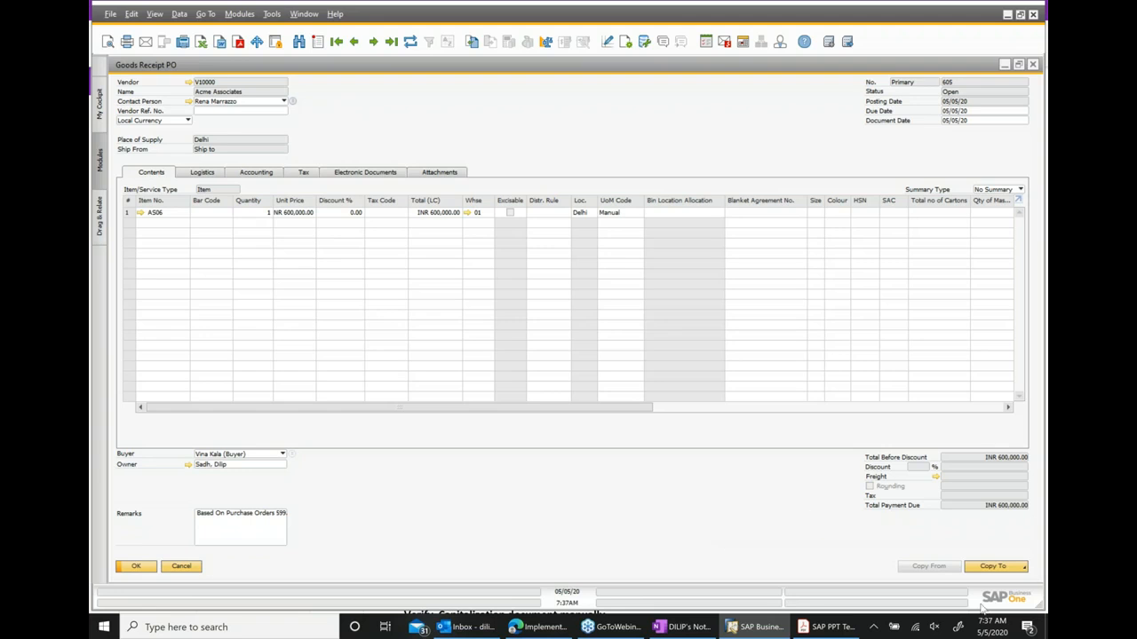
pyautogui.click(995, 568)
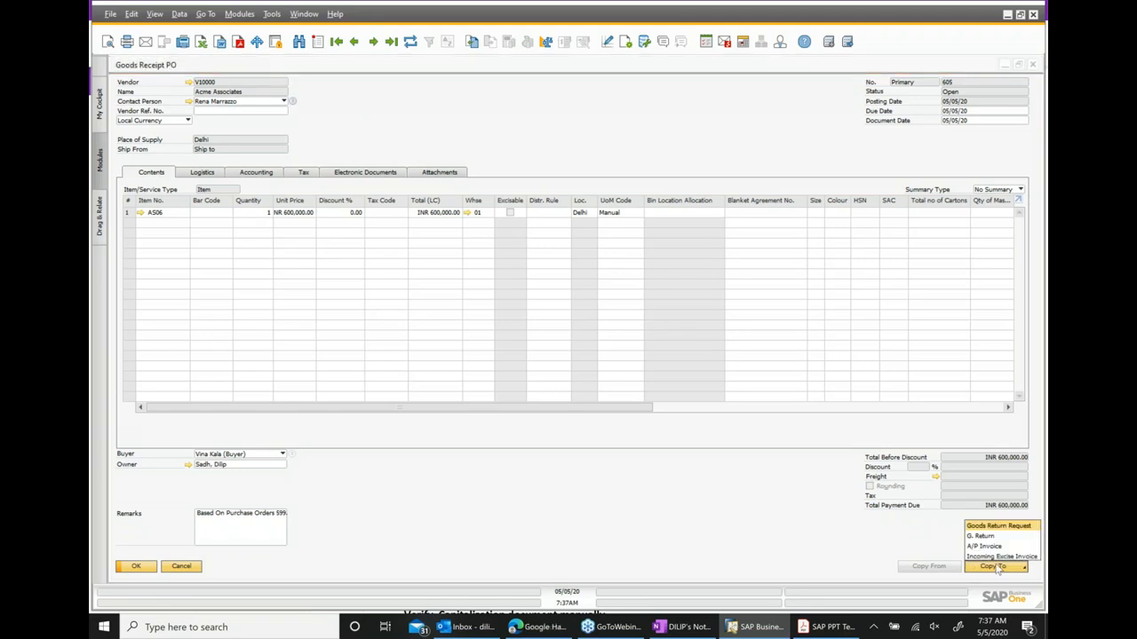
pyautogui.click(986, 553)
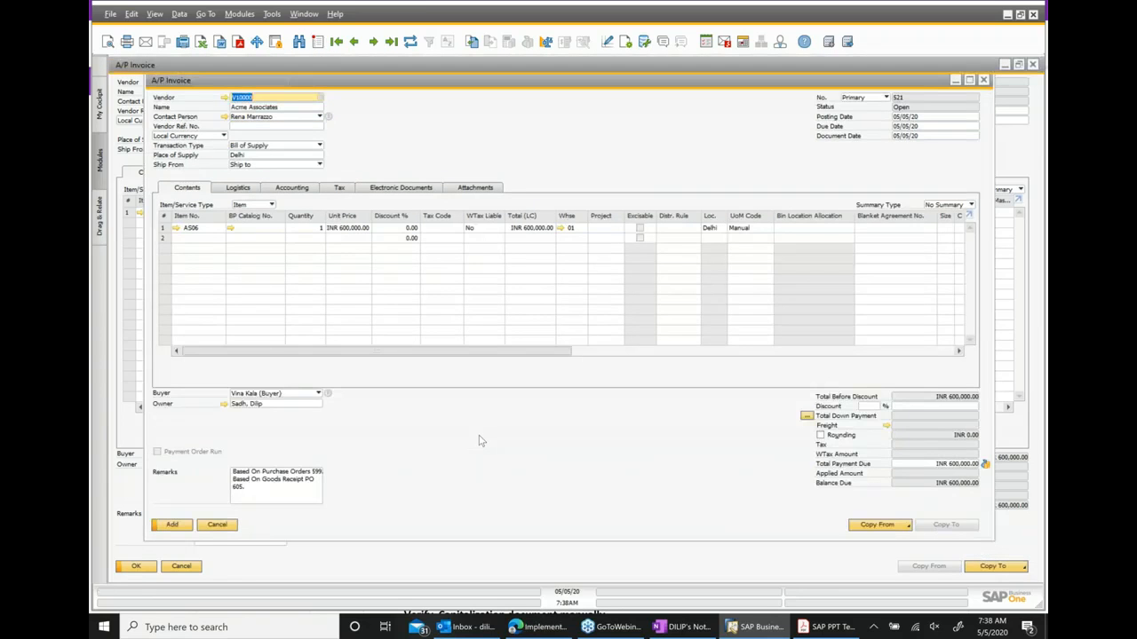
# Assign tax code CST@4 to the AS06 line and add the A/P invoice, confirming the add.
pyautogui.click(416, 215)
pyautogui.click(424, 216)
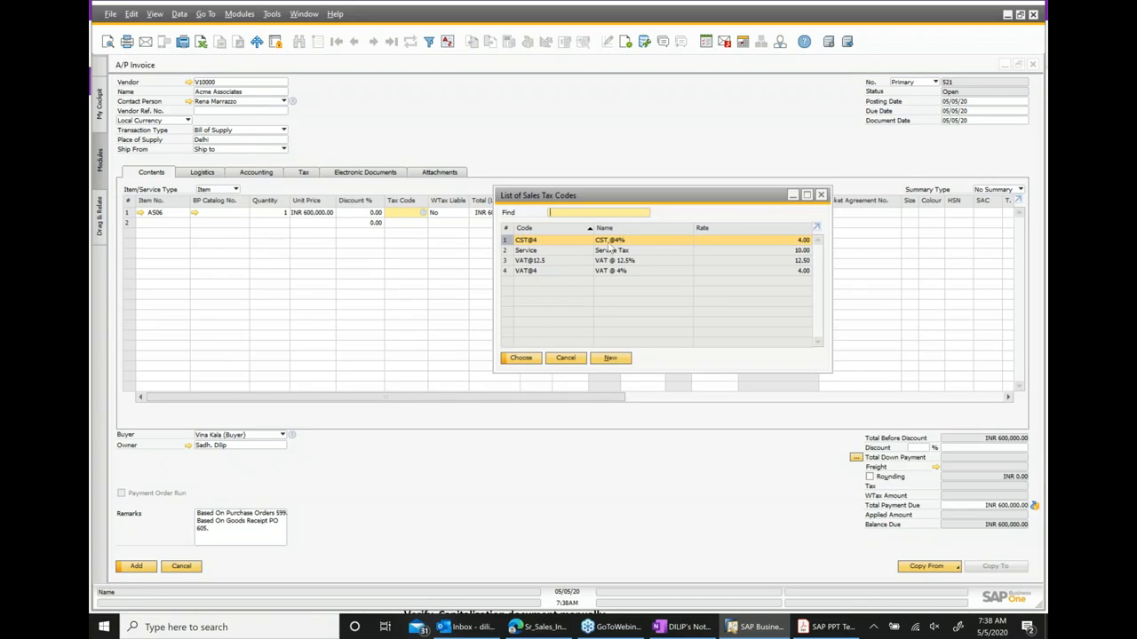
pyautogui.doubleClick(609, 244)
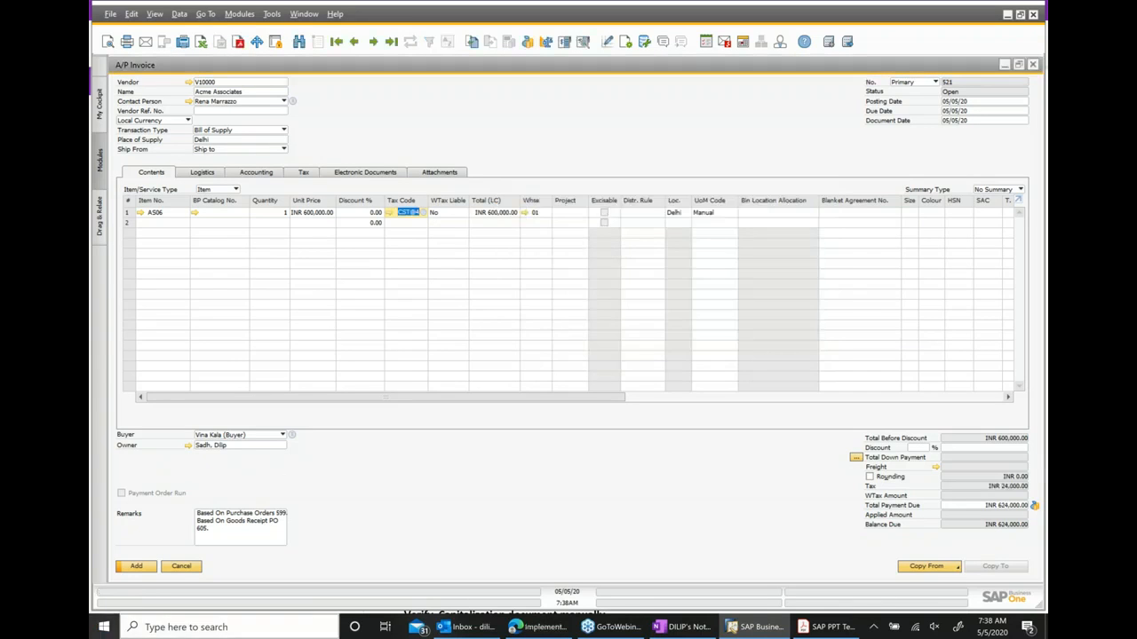
pyautogui.click(137, 568)
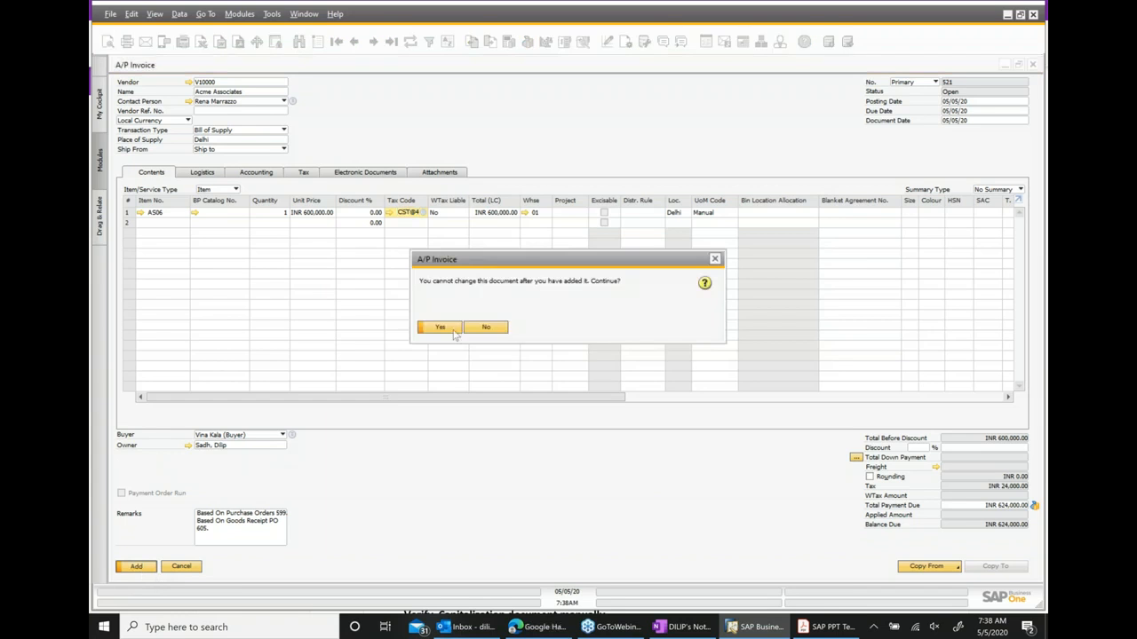
pyautogui.click(441, 327)
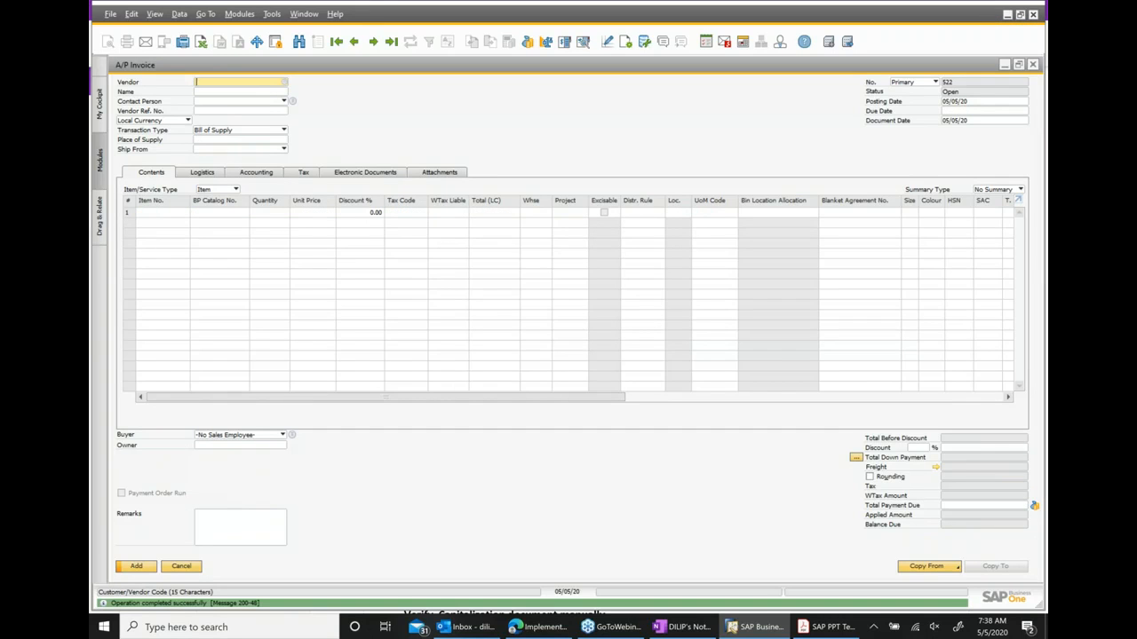
# Return to the added A/P invoice and open its relationship map.
pyautogui.click(358, 43)
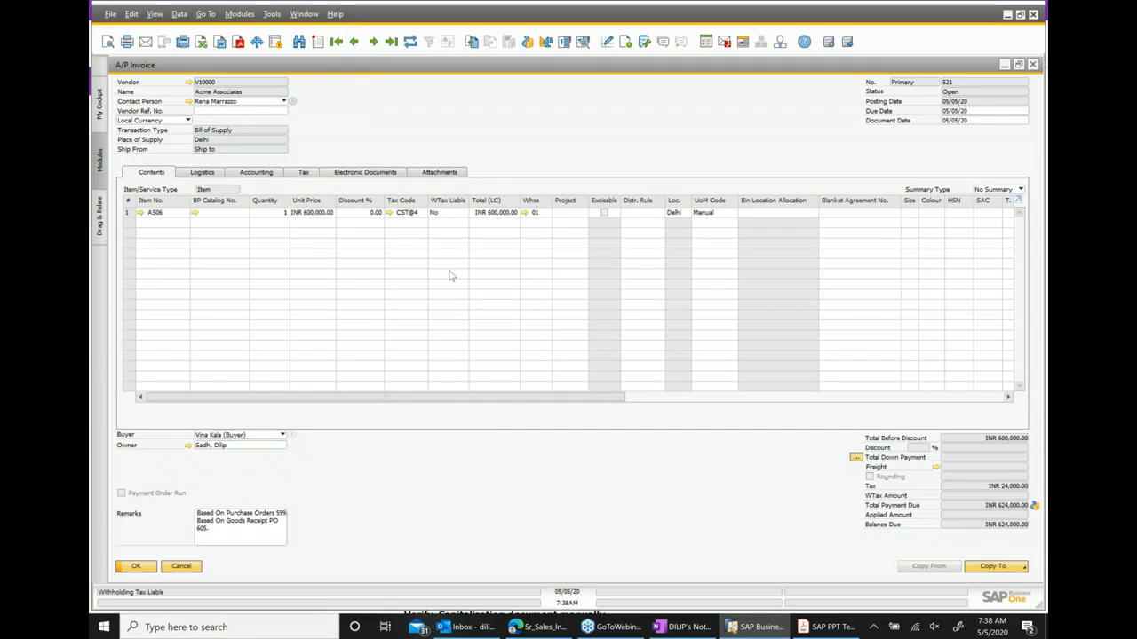
pyautogui.rightClick(513, 137)
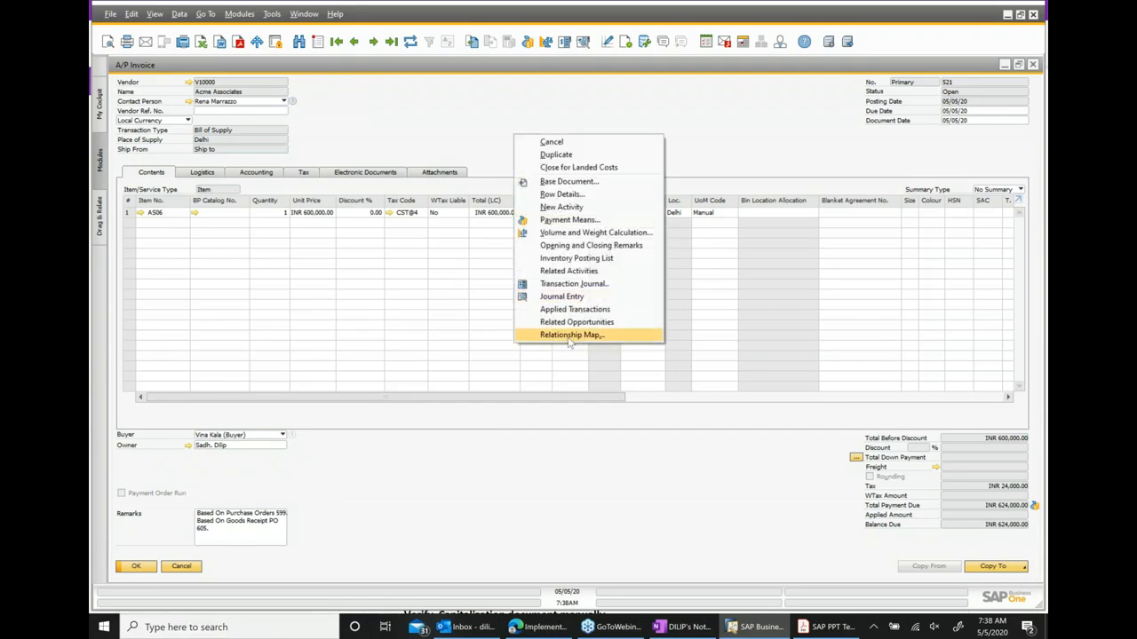
pyautogui.click(569, 336)
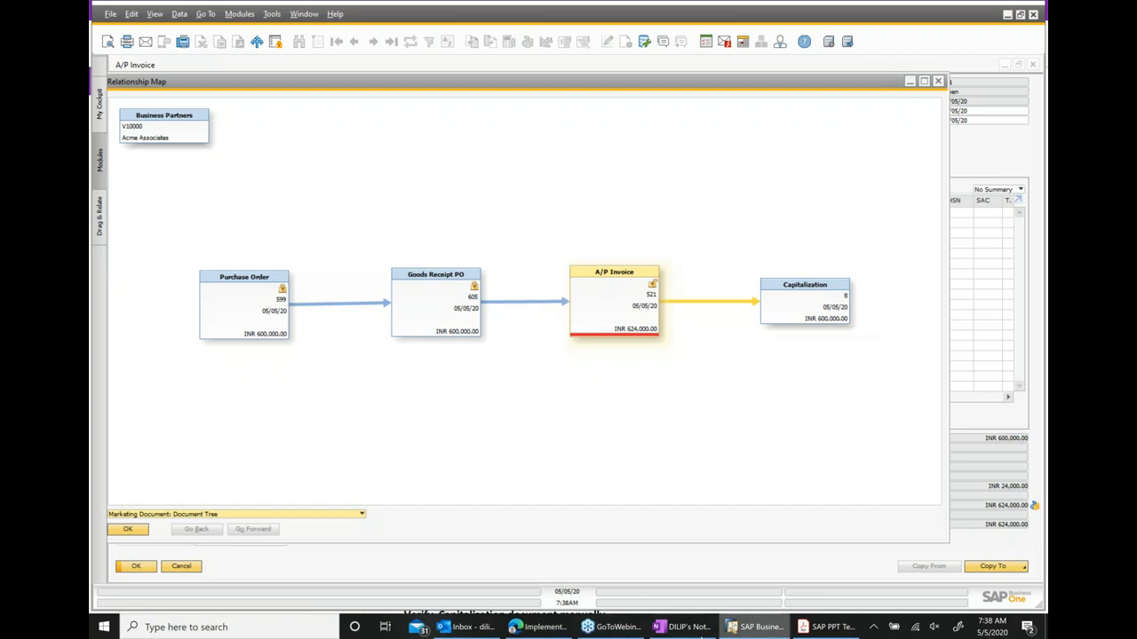
# Switch to the OneNote training checklist to review the cycle 1 steps, then return to SAP Business One.
pyautogui.click(745, 627)
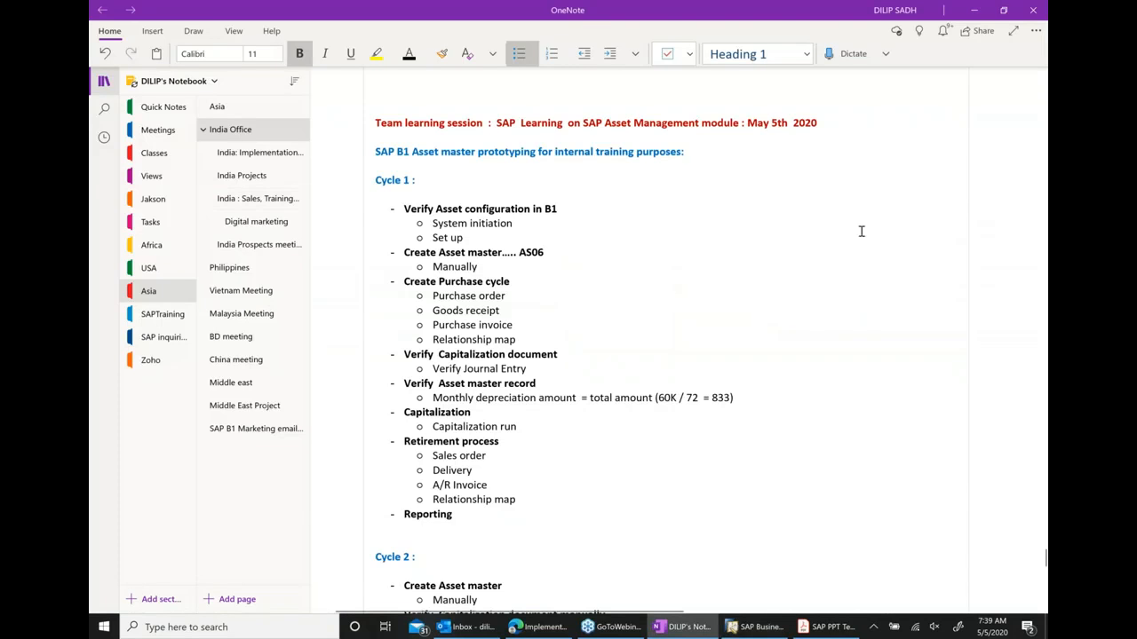
pyautogui.click(976, 10)
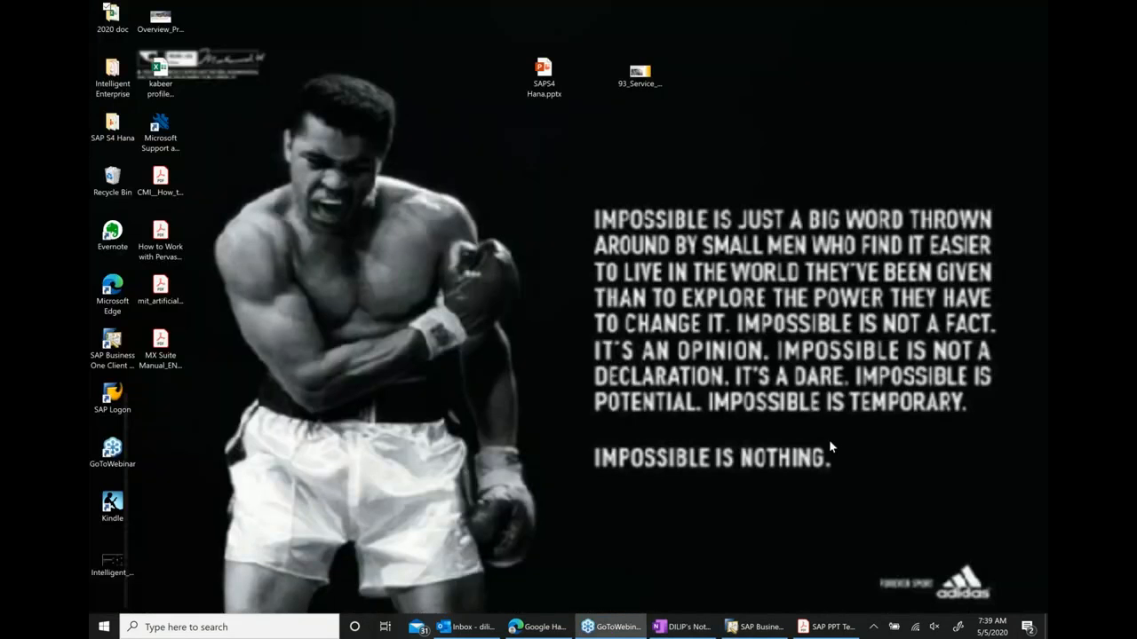
pyautogui.click(759, 627)
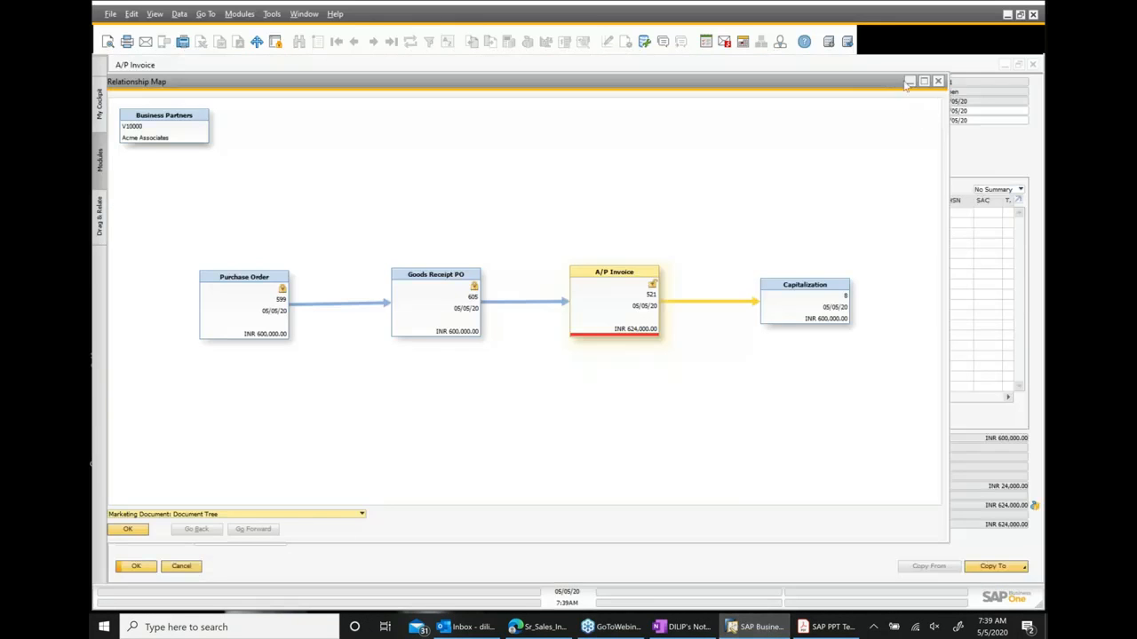
# Clear the workspace by minimizing the relationship map and A/P invoice and closing the other document windows.
pyautogui.click(909, 82)
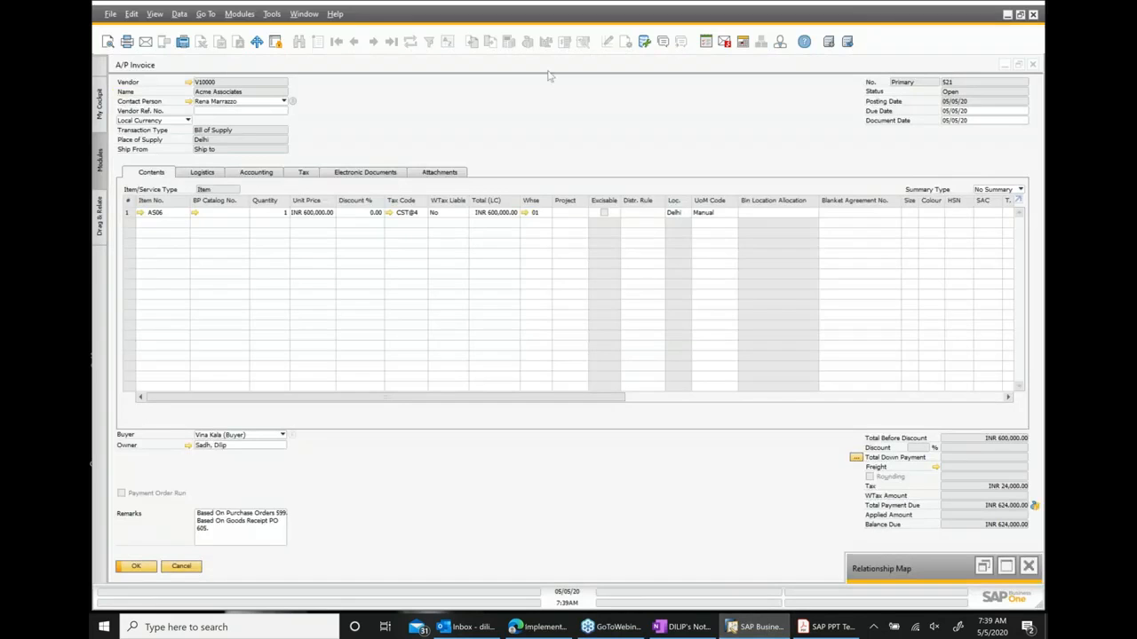
pyautogui.click(1005, 67)
pyautogui.click(1005, 67)
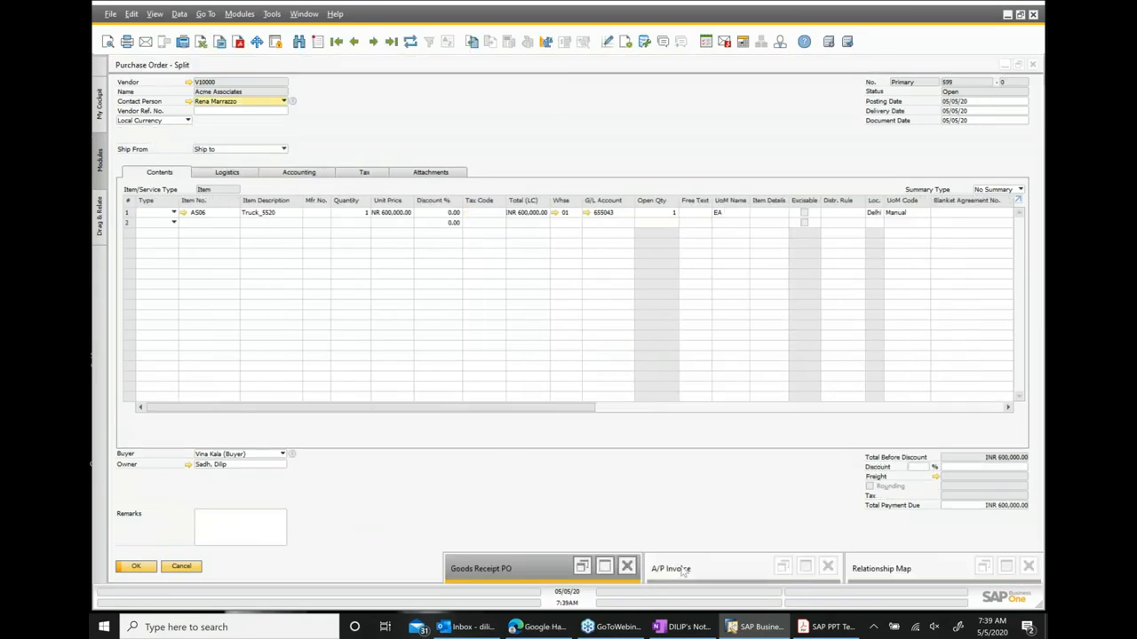
pyautogui.click(628, 566)
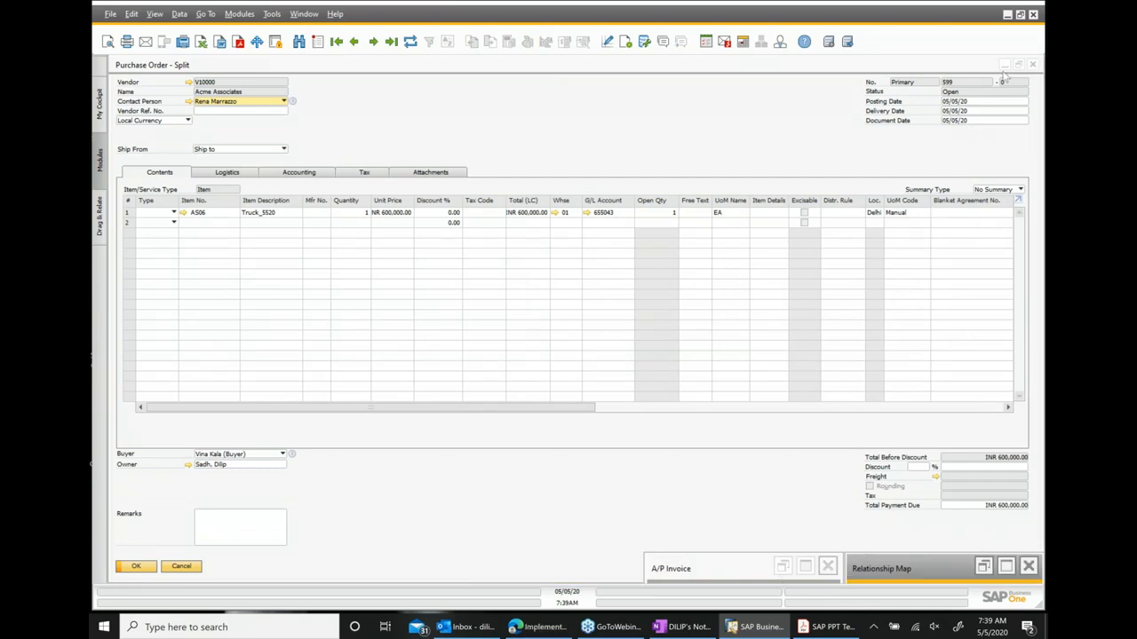
pyautogui.click(963, 91)
pyautogui.click(1004, 65)
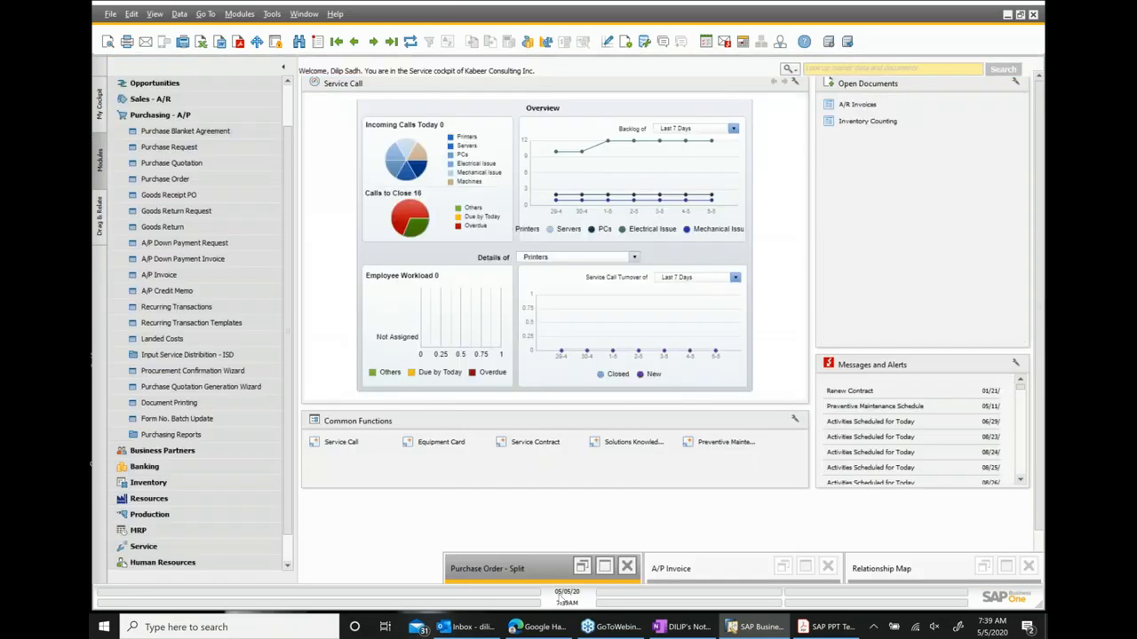
pyautogui.click(628, 567)
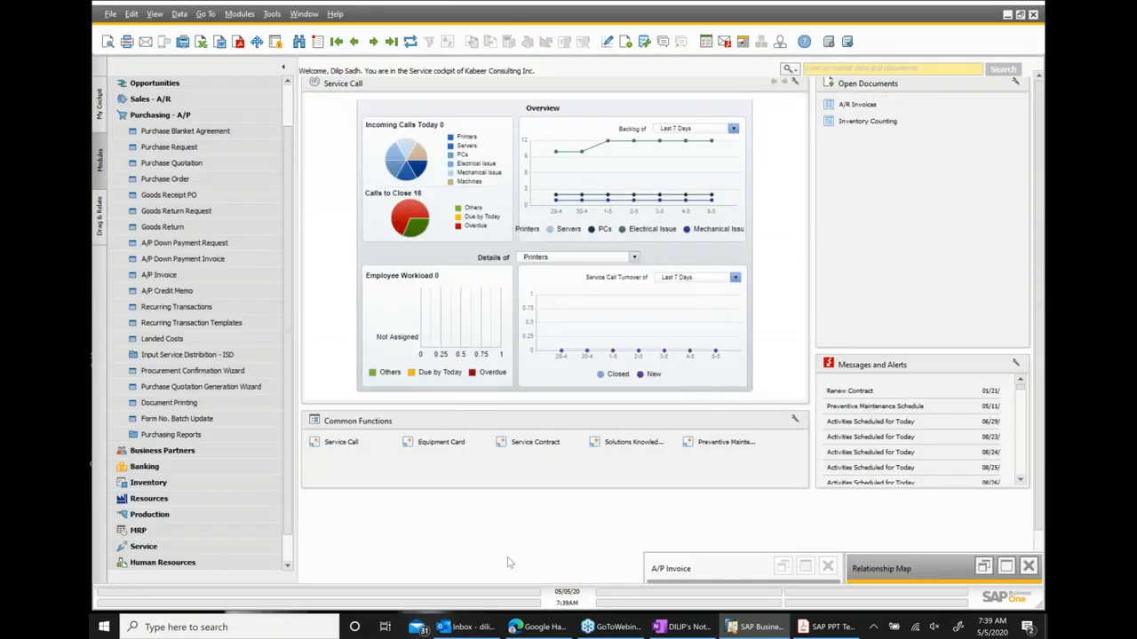
# Open Capitalization under Fixed Assets in the Financials module.
pyautogui.click(173, 116)
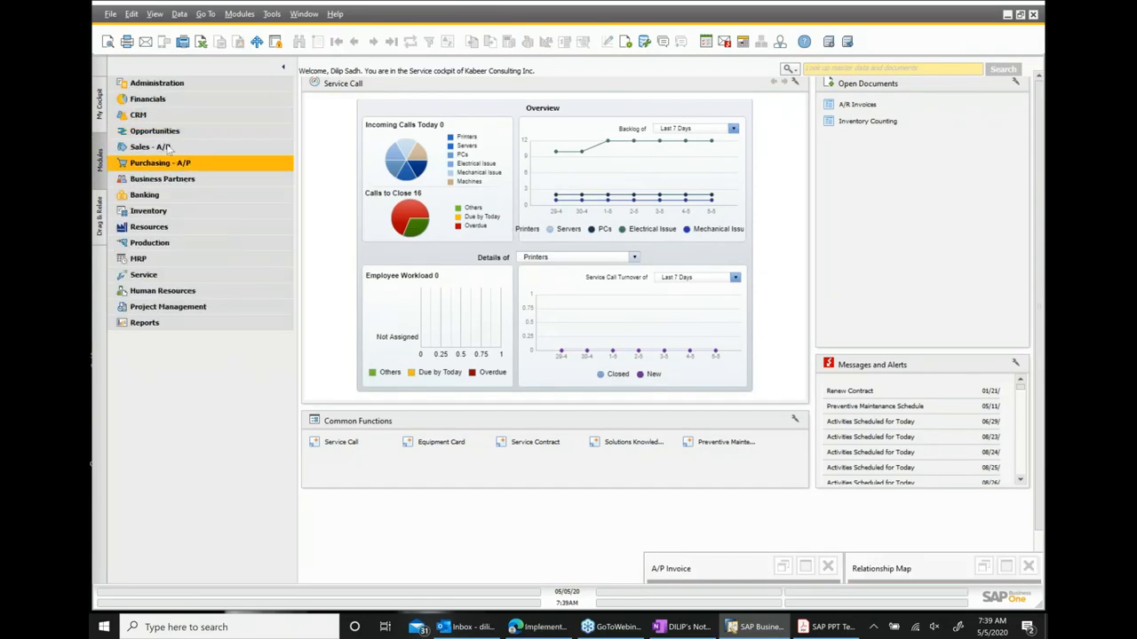
pyautogui.click(148, 99)
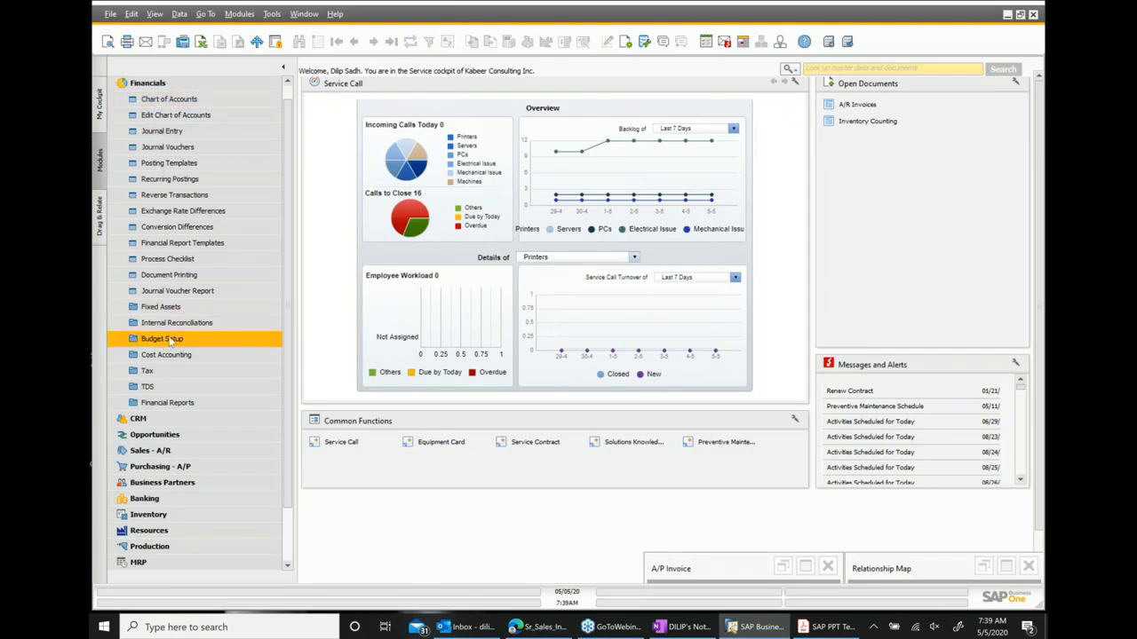
pyautogui.click(169, 308)
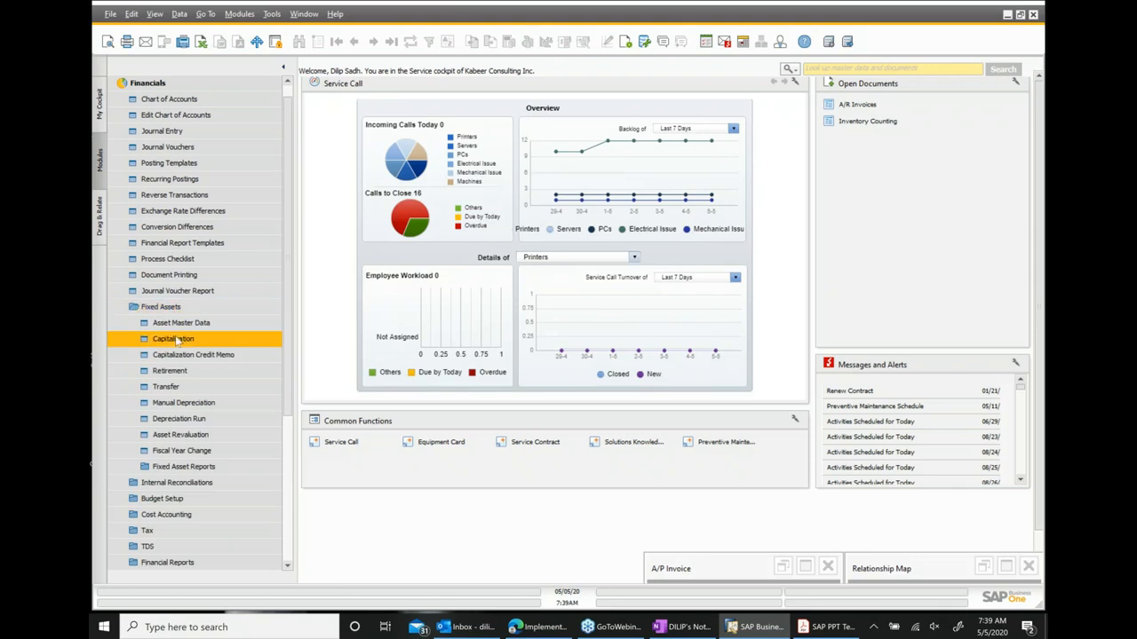
pyautogui.click(190, 342)
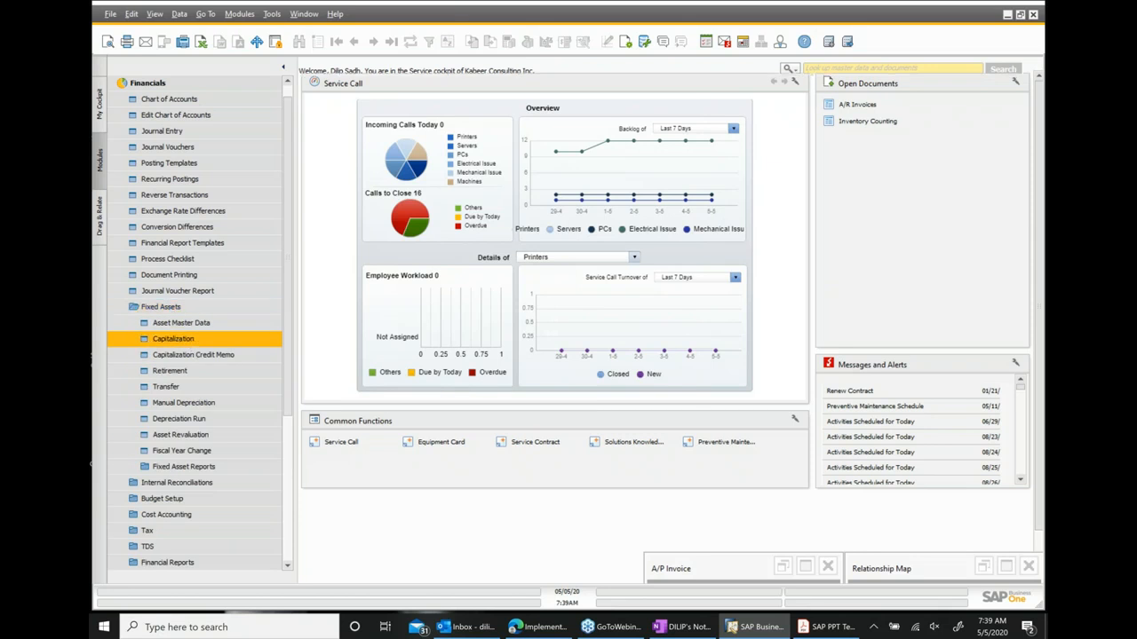
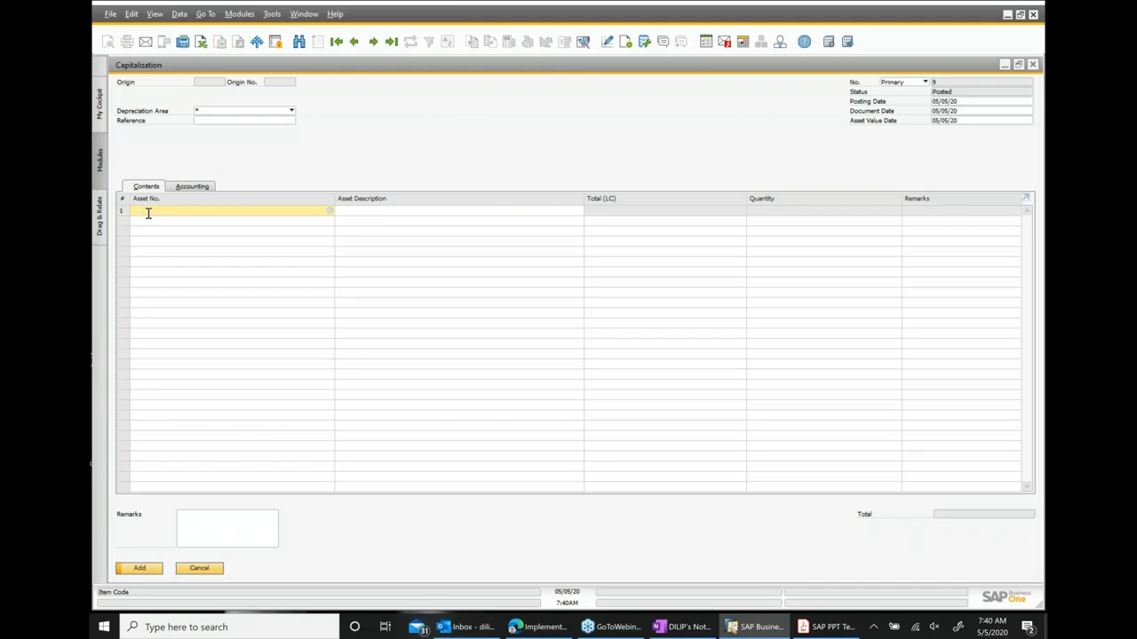
pyautogui.click(330, 212)
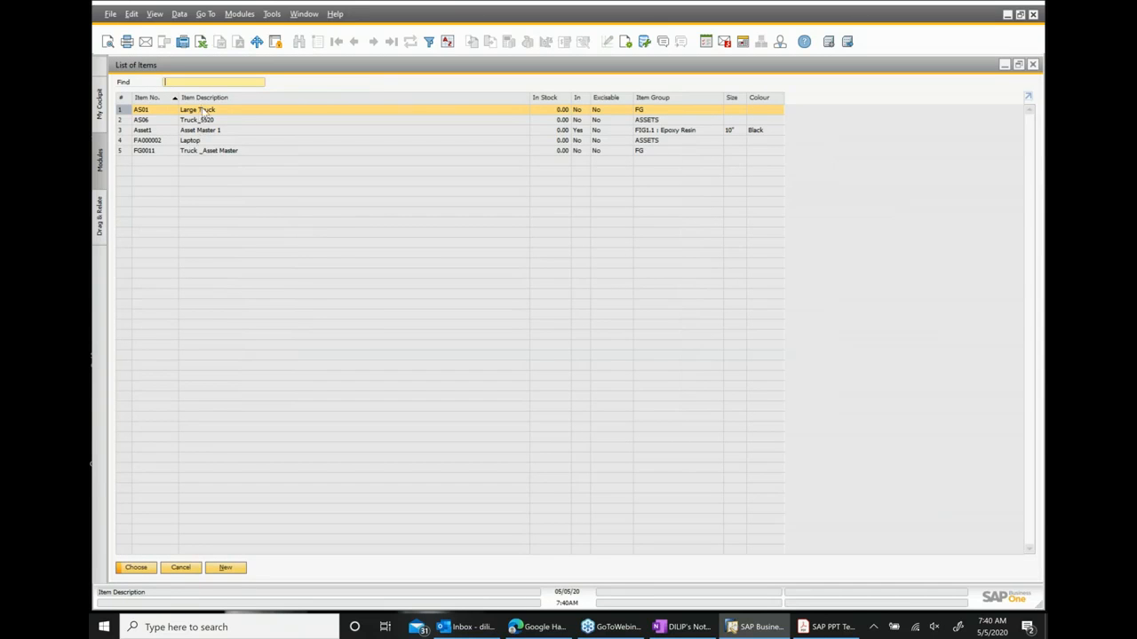
pyautogui.doubleClick(207, 131)
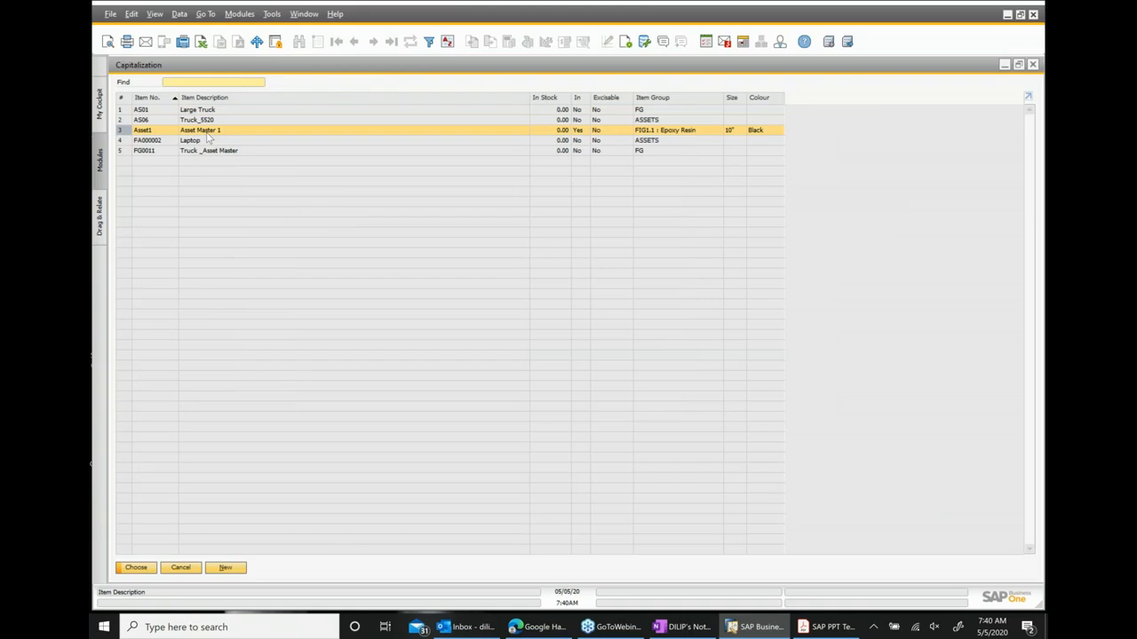
pyautogui.click(702, 212)
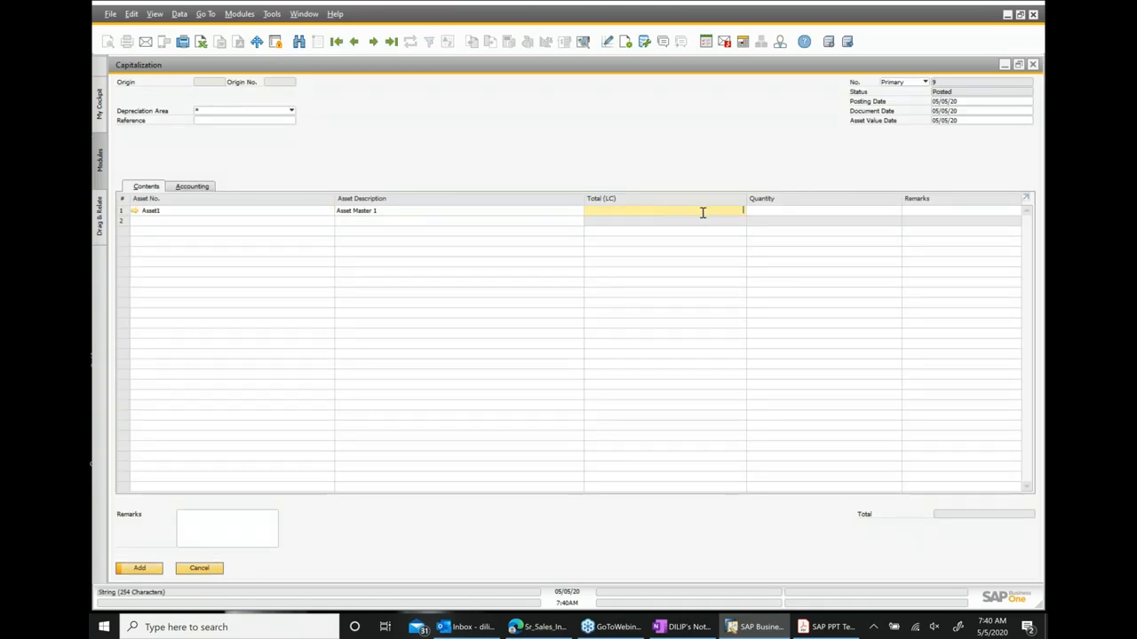
pyautogui.write('500000')
pyautogui.click(1033, 65)
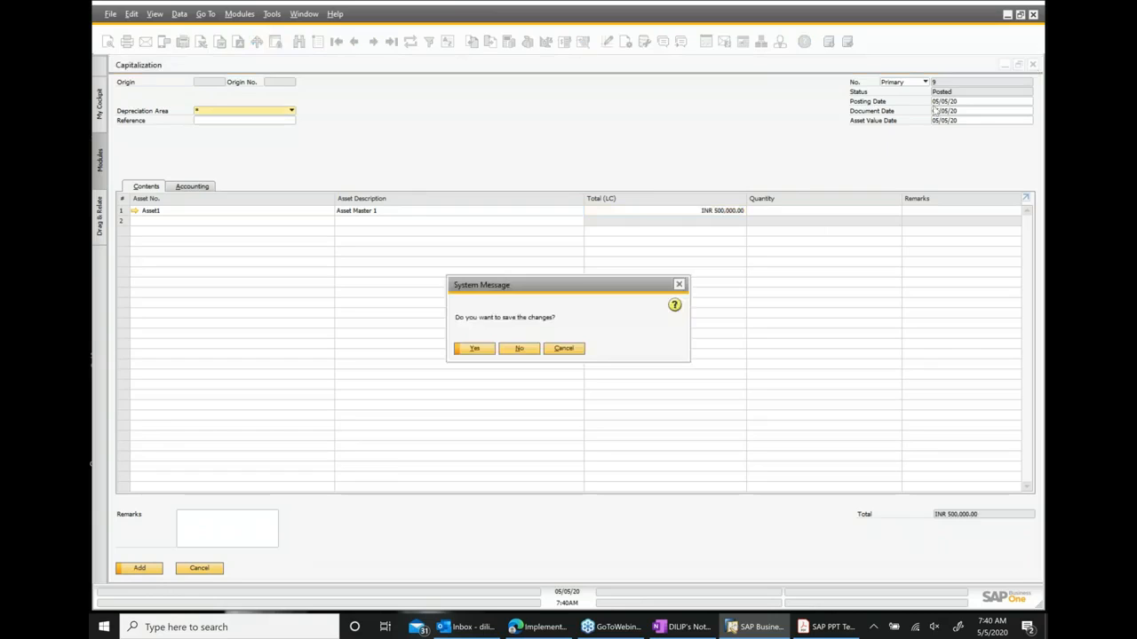
pyautogui.click(519, 348)
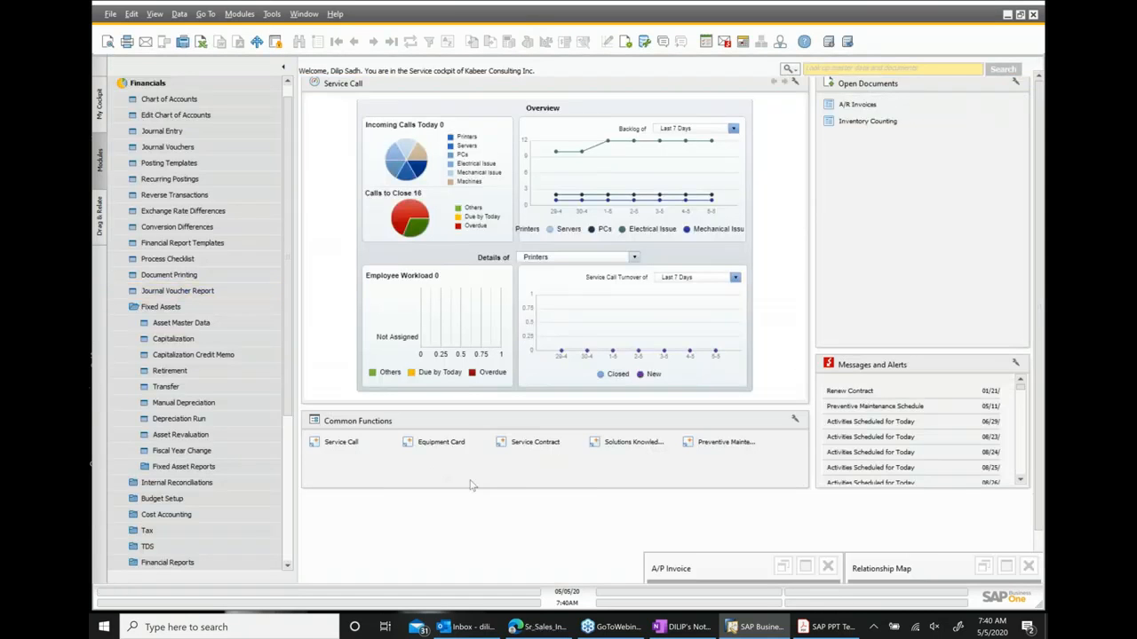
# Open the capitalization document from the relationship map and review its accounting details and journal entry.
pyautogui.click(1005, 566)
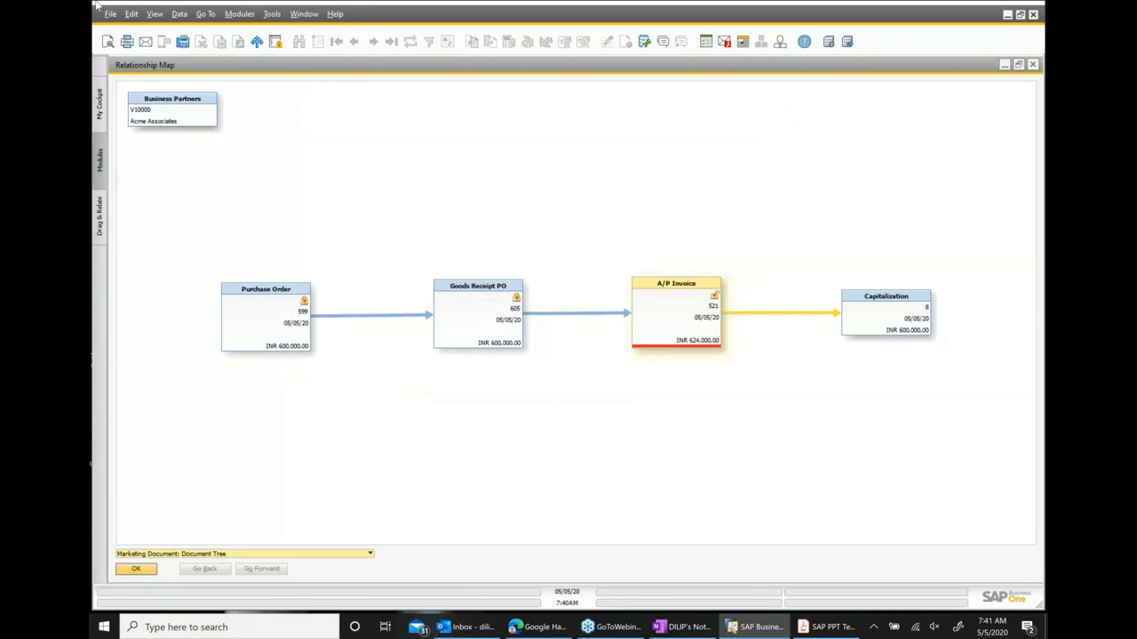
pyautogui.doubleClick(870, 327)
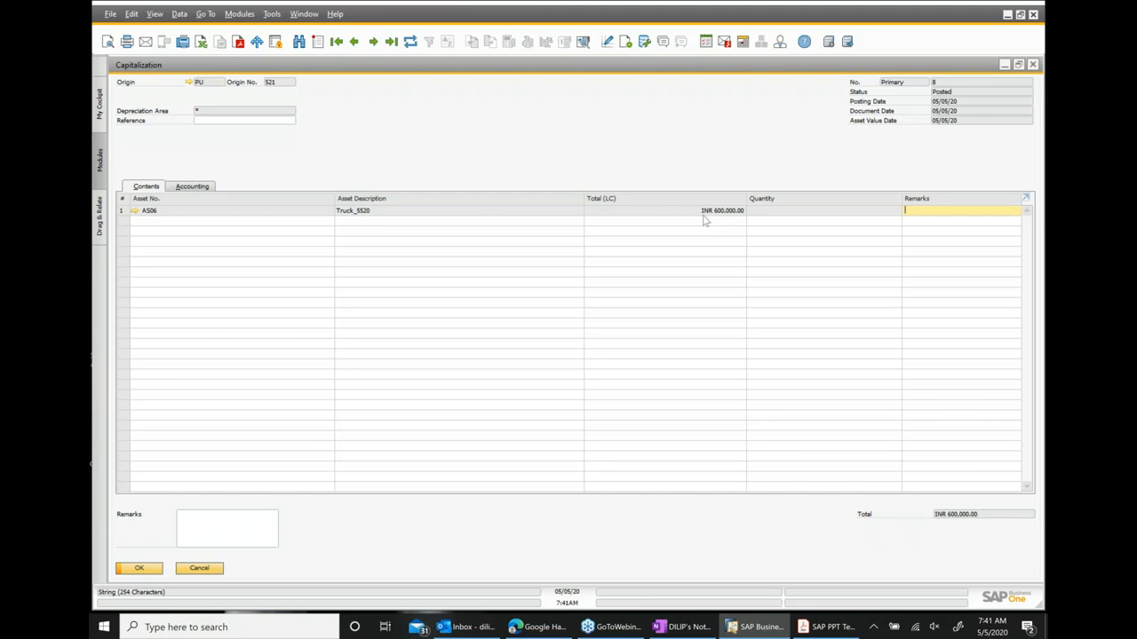
pyautogui.click(199, 190)
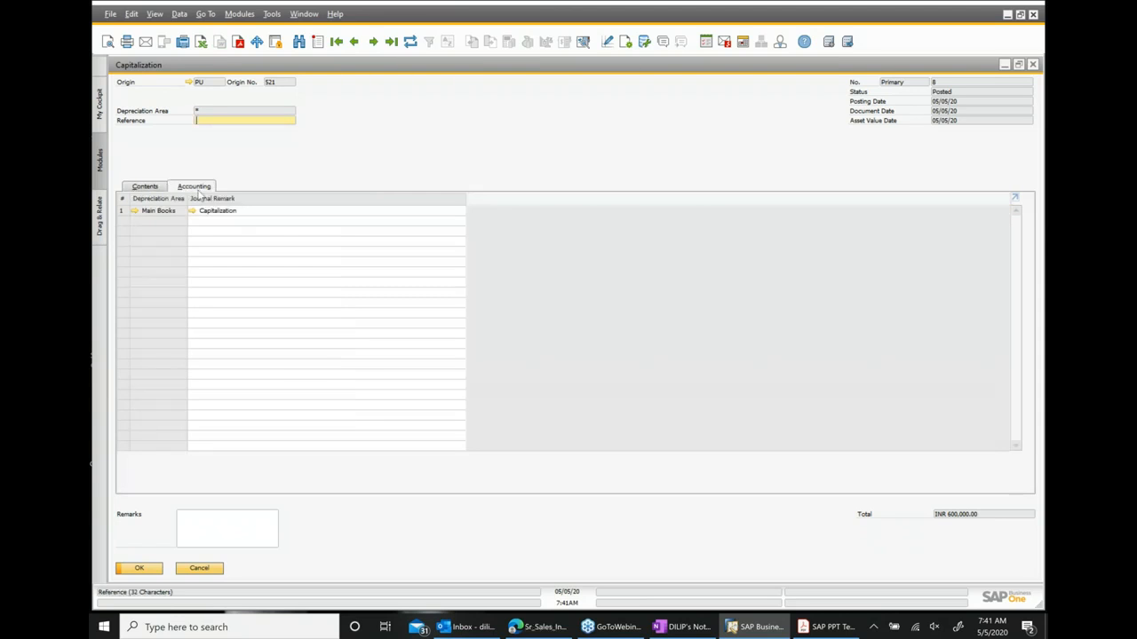
pyautogui.click(147, 187)
pyautogui.rightClick(529, 162)
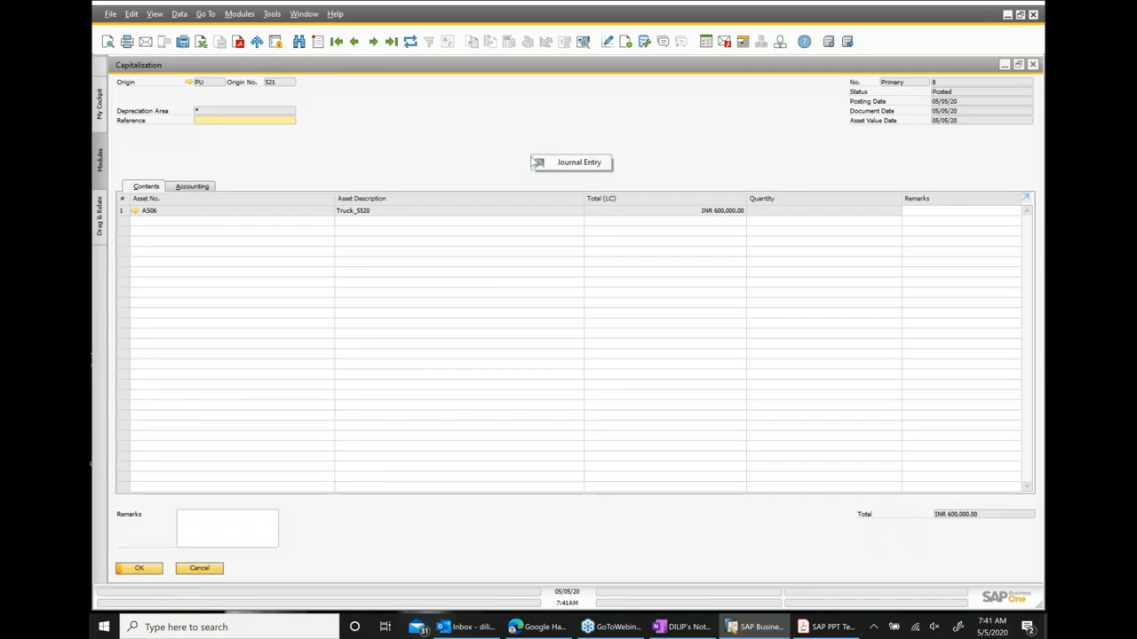
pyautogui.click(575, 169)
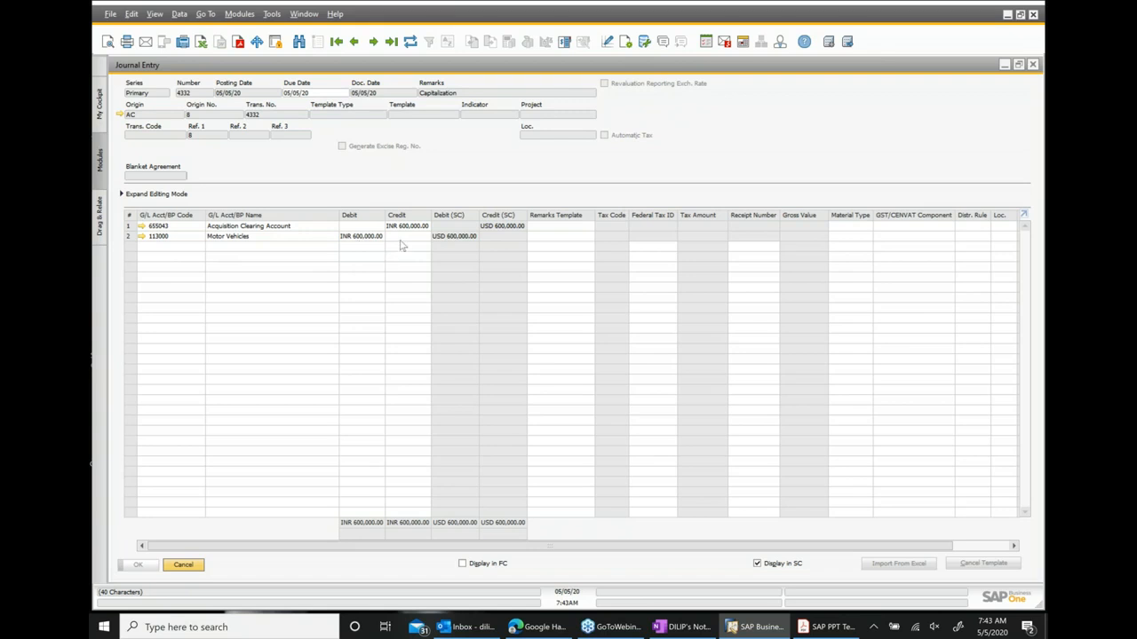
pyautogui.click(1032, 65)
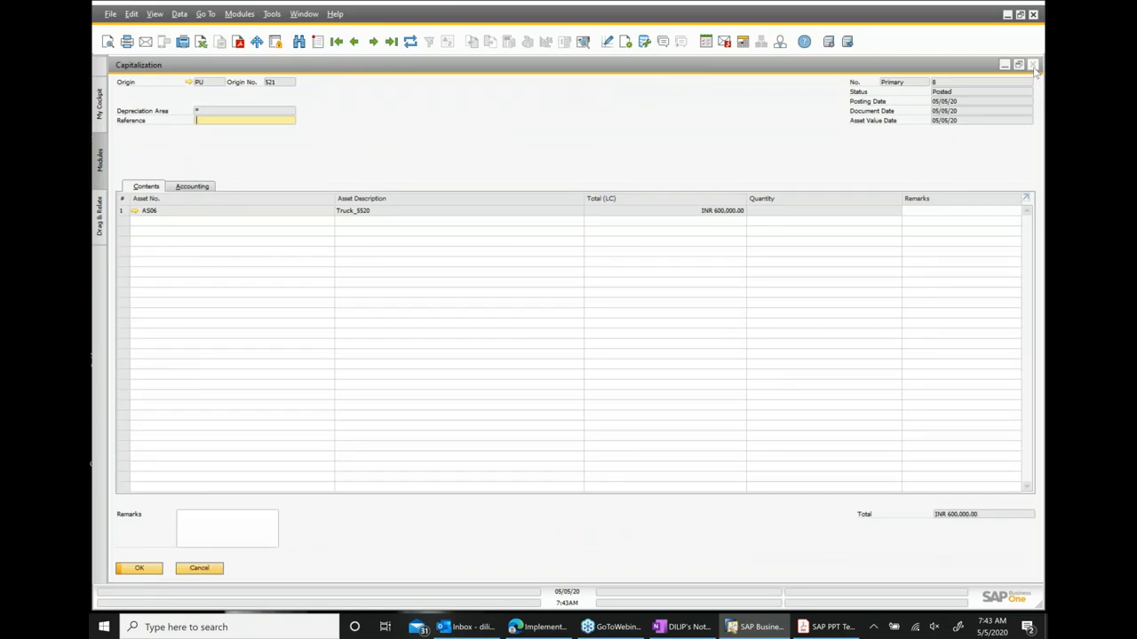
pyautogui.click(1032, 65)
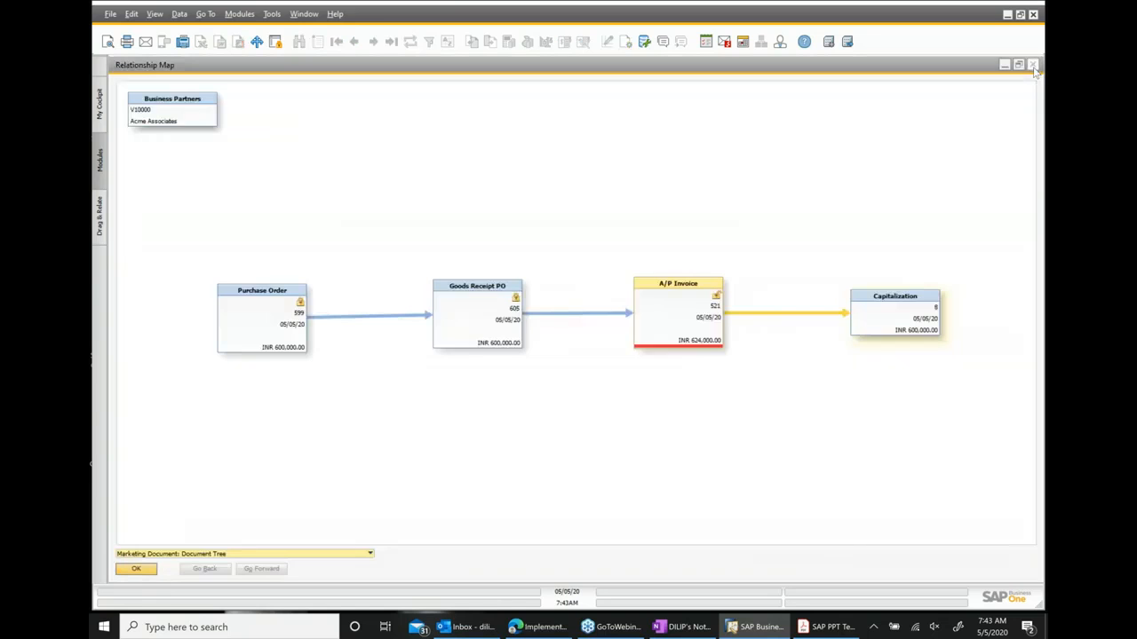
# Open the A/P invoice from the relationship map and review its journal entry.
pyautogui.click(677, 323)
pyautogui.doubleClick(677, 323)
pyautogui.rightClick(597, 183)
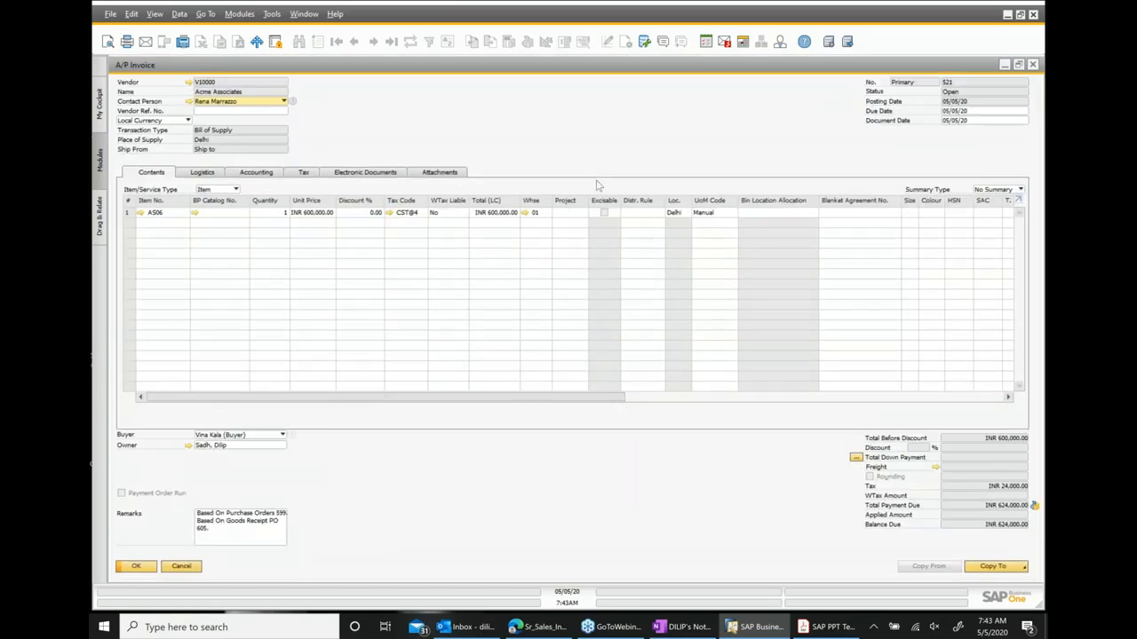
pyautogui.click(644, 343)
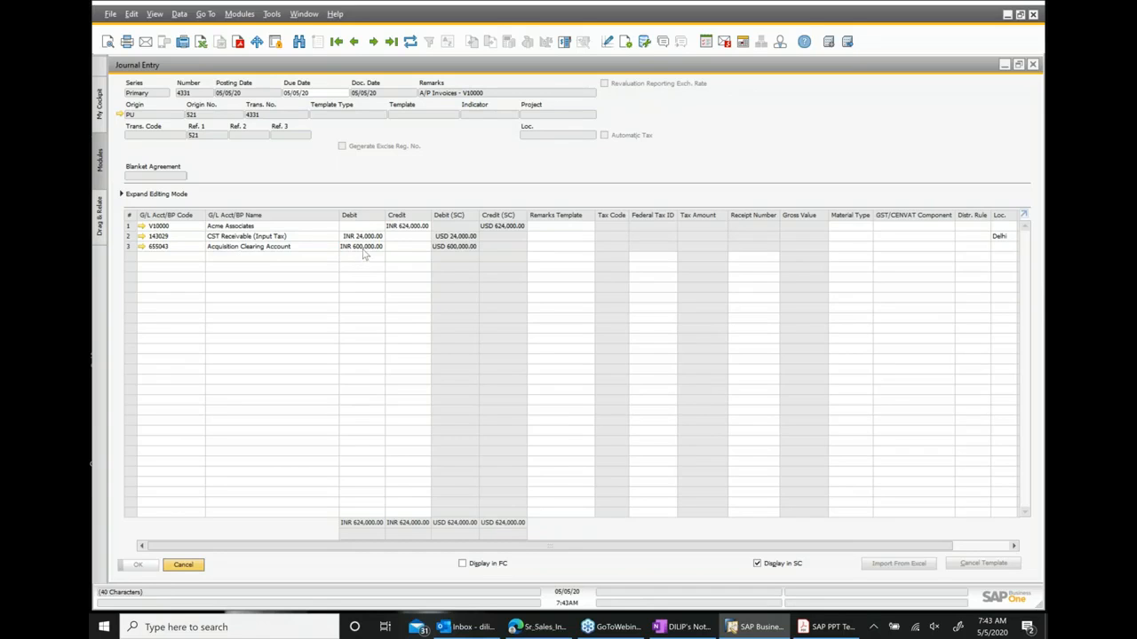
pyautogui.click(1032, 65)
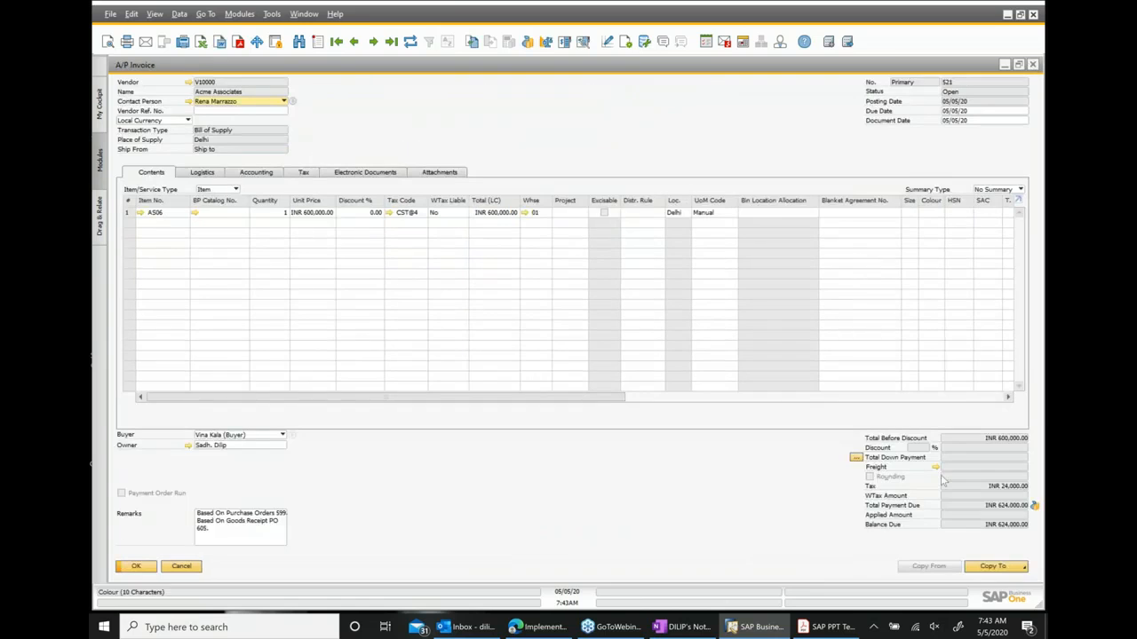
pyautogui.click(1033, 64)
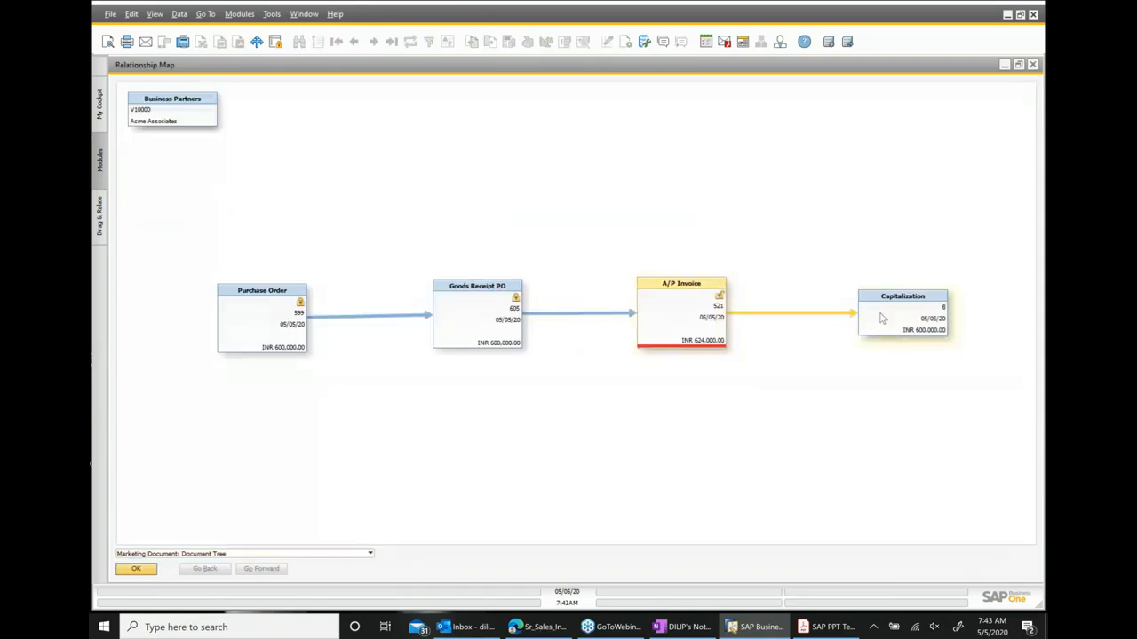
# Reopen the capitalization document from the map and review its journal entry again.
pyautogui.doubleClick(882, 318)
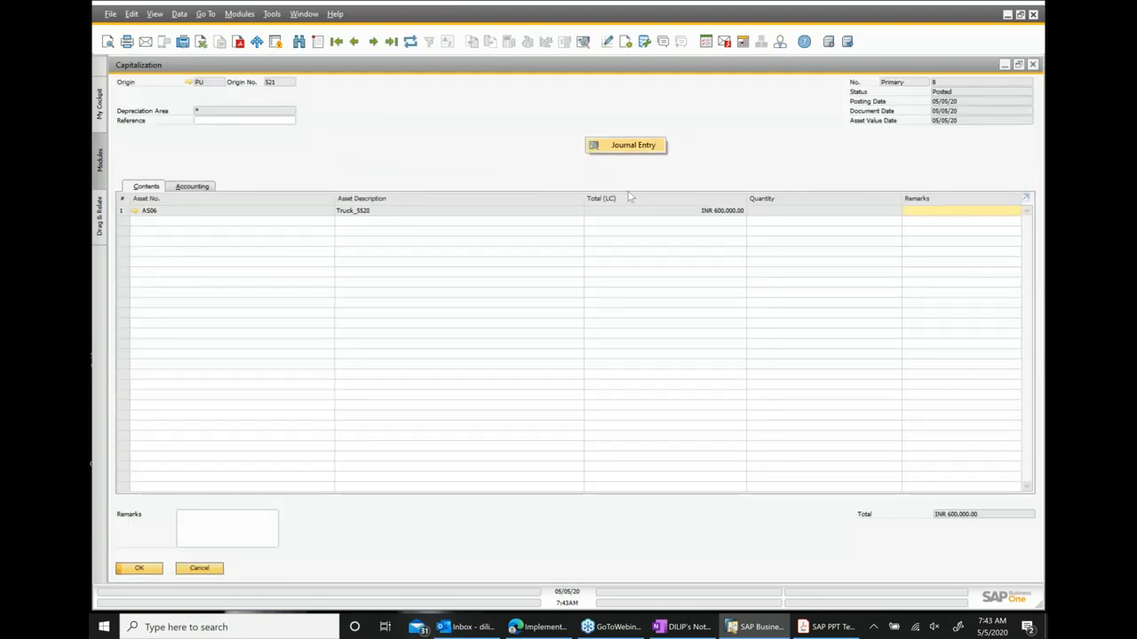
pyautogui.click(626, 145)
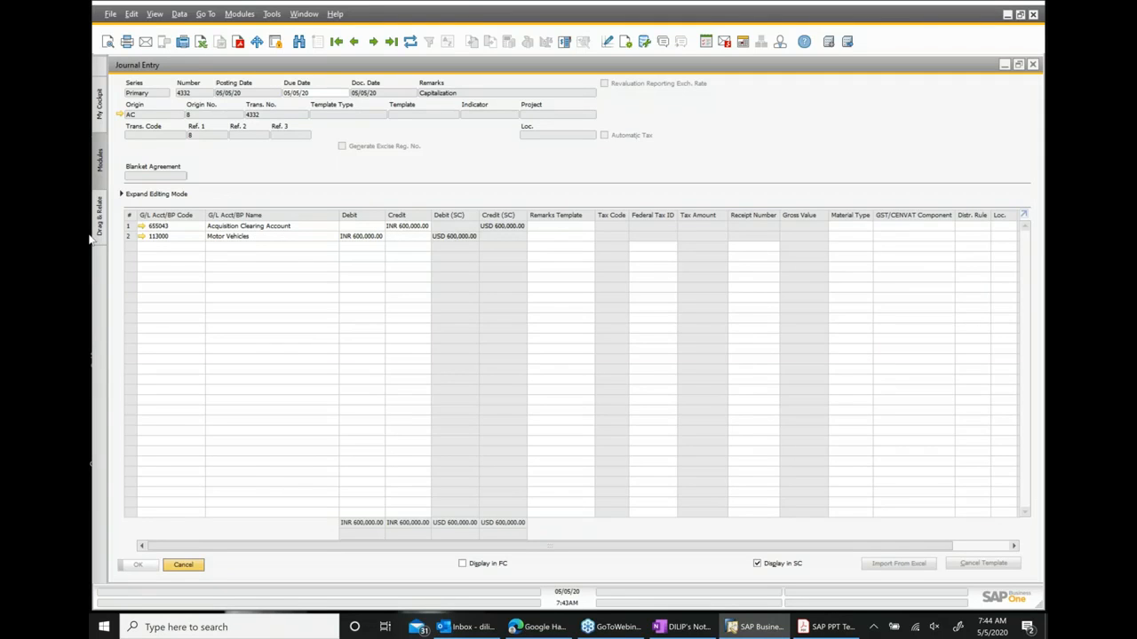
pyautogui.click(1033, 65)
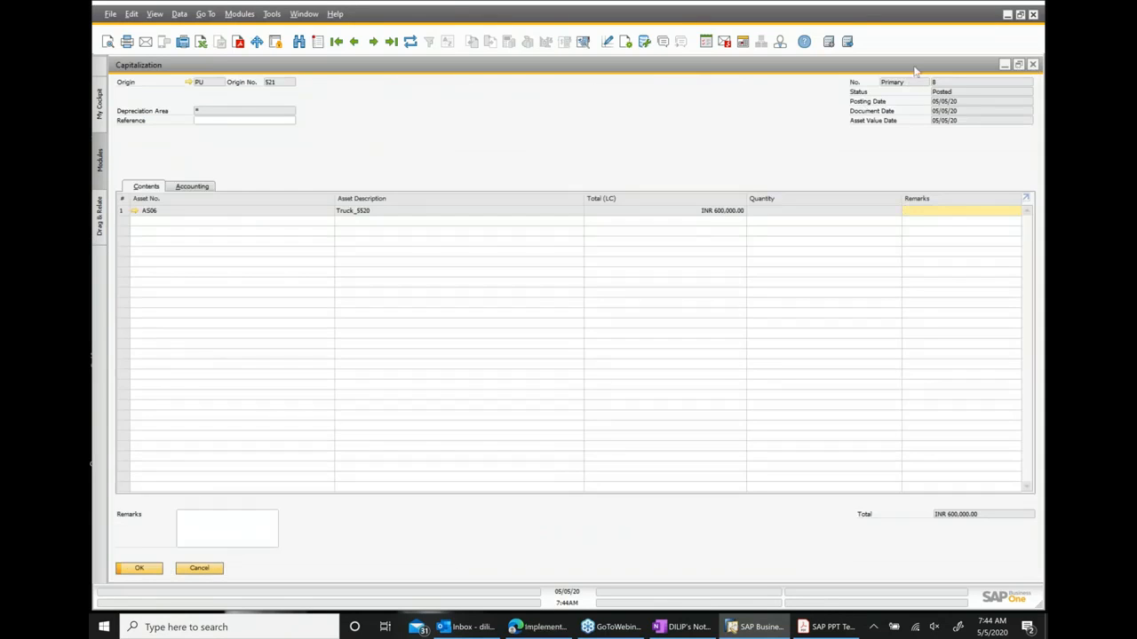
pyautogui.click(1033, 65)
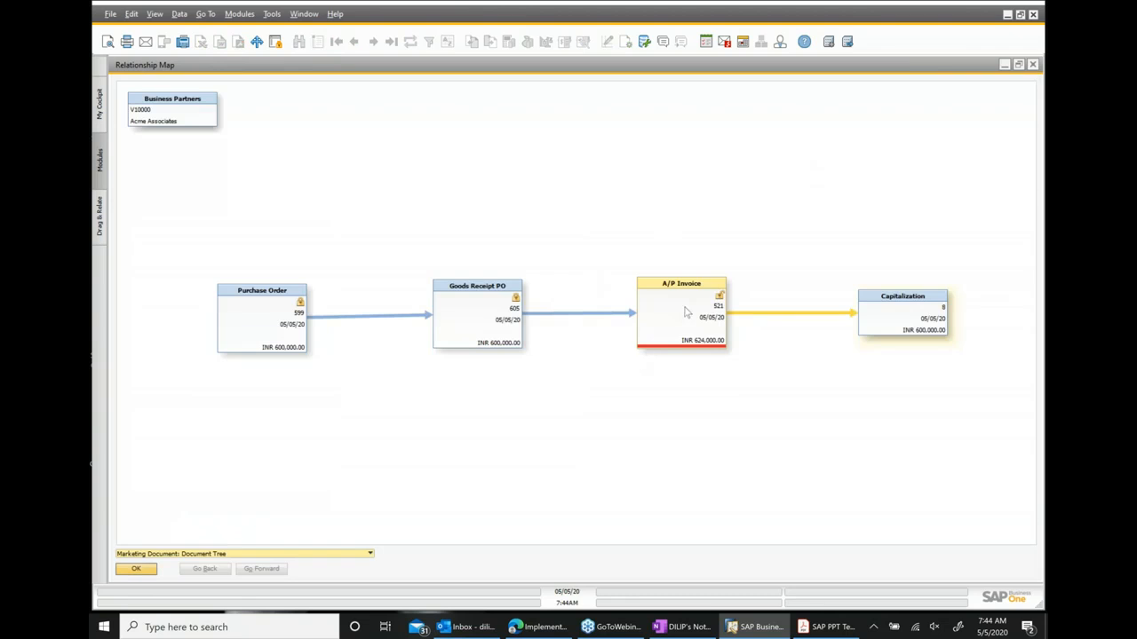
# Reopen the A/P invoice from the map and check its journal entry once more.
pyautogui.doubleClick(687, 310)
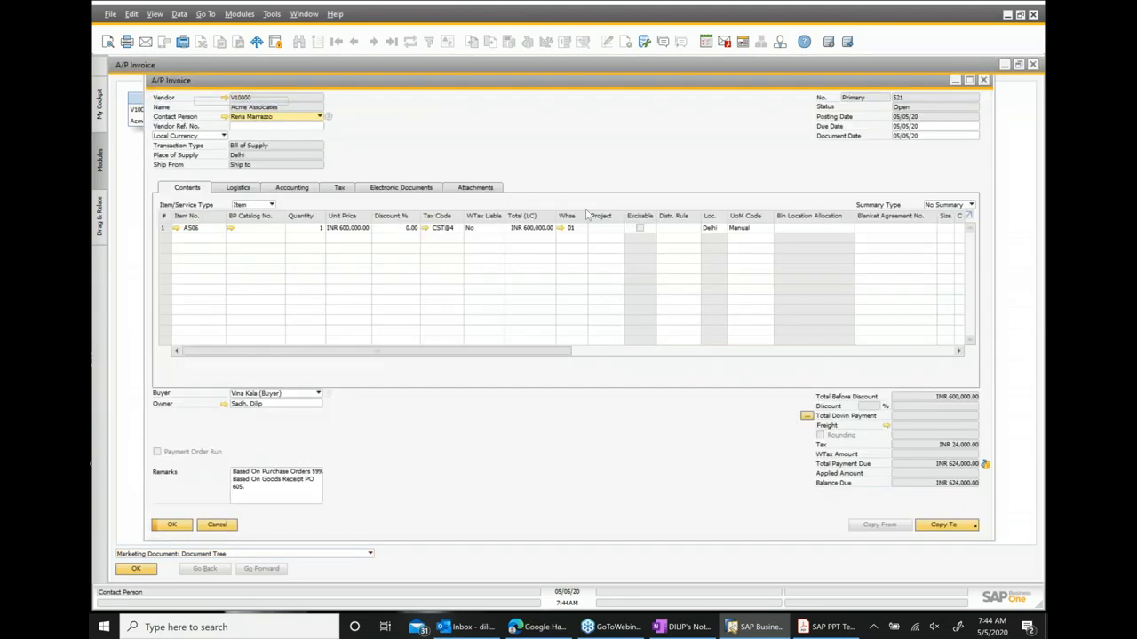
pyautogui.rightClick(595, 159)
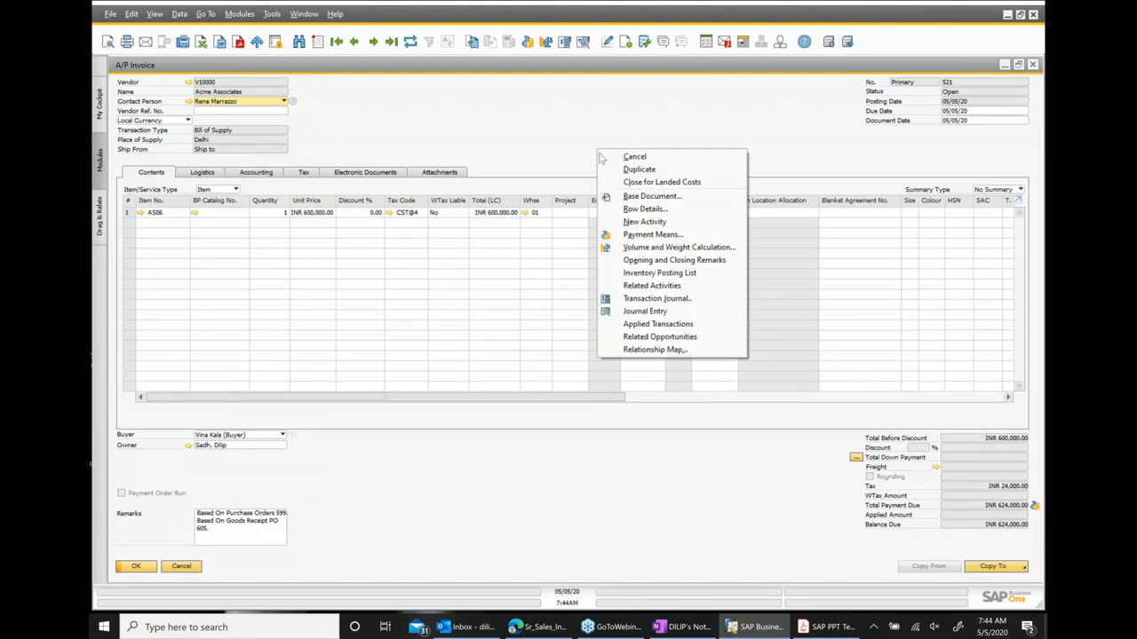
pyautogui.click(639, 311)
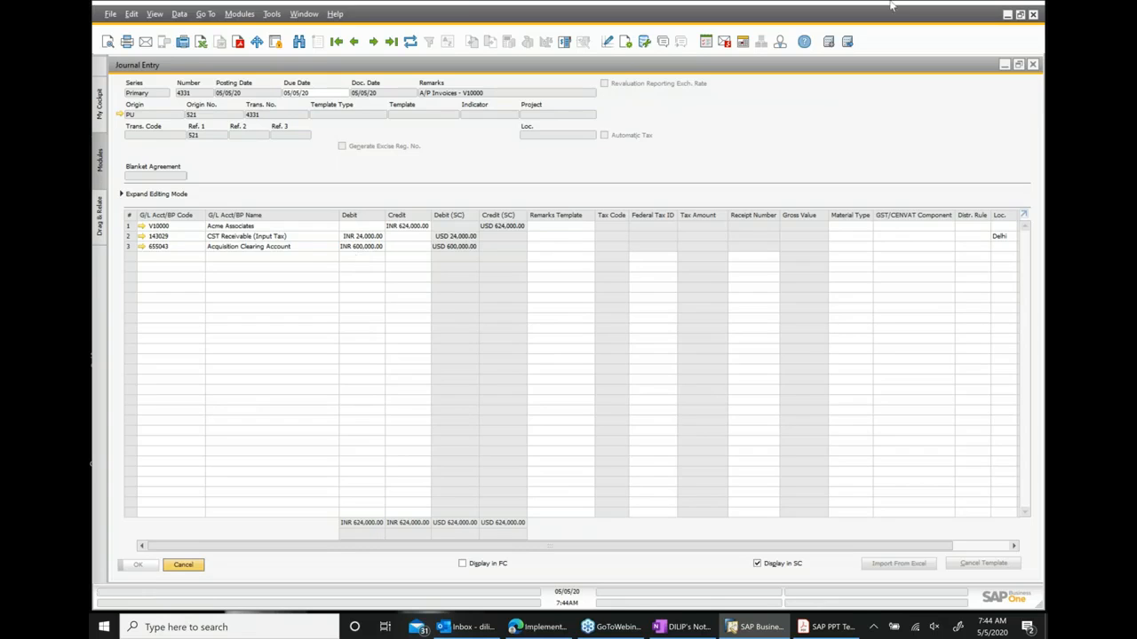
pyautogui.click(1032, 68)
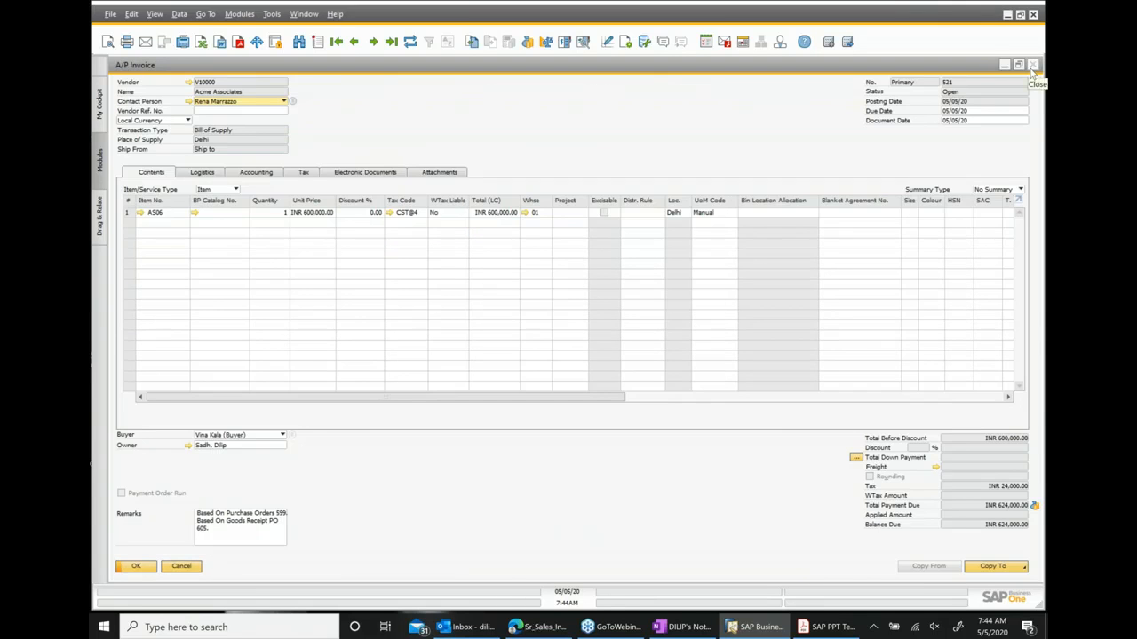
pyautogui.click(1032, 67)
# Open the goods receipt PO from the map, inspect its available actions, then close it and the relationship map.
pyautogui.doubleClick(501, 316)
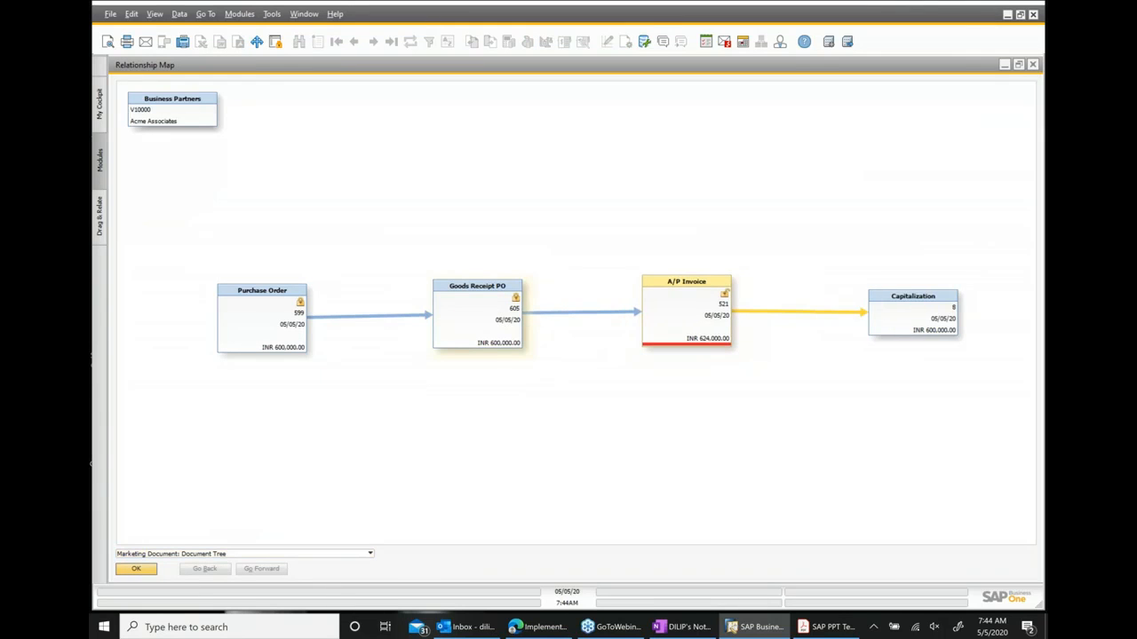
pyautogui.rightClick(559, 156)
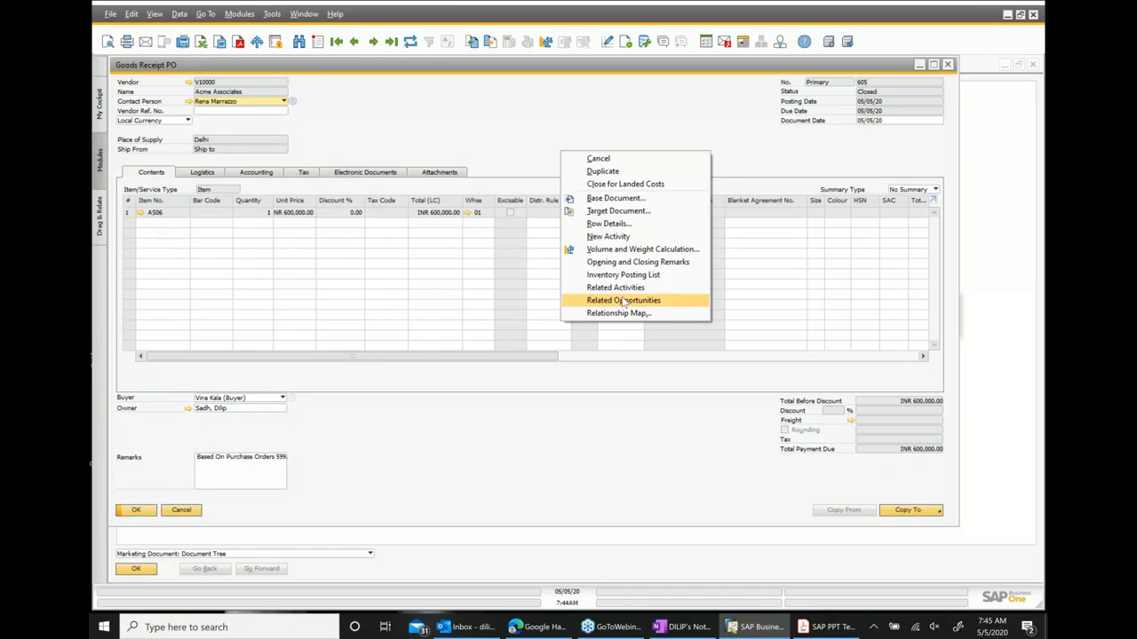
pyautogui.click(719, 105)
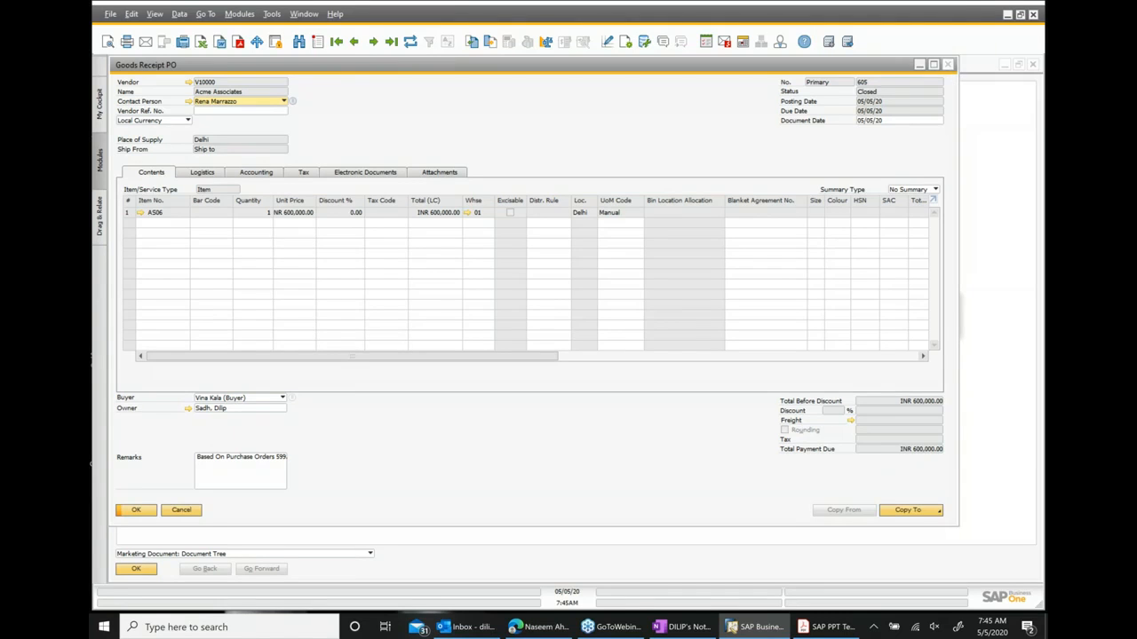
pyautogui.click(947, 64)
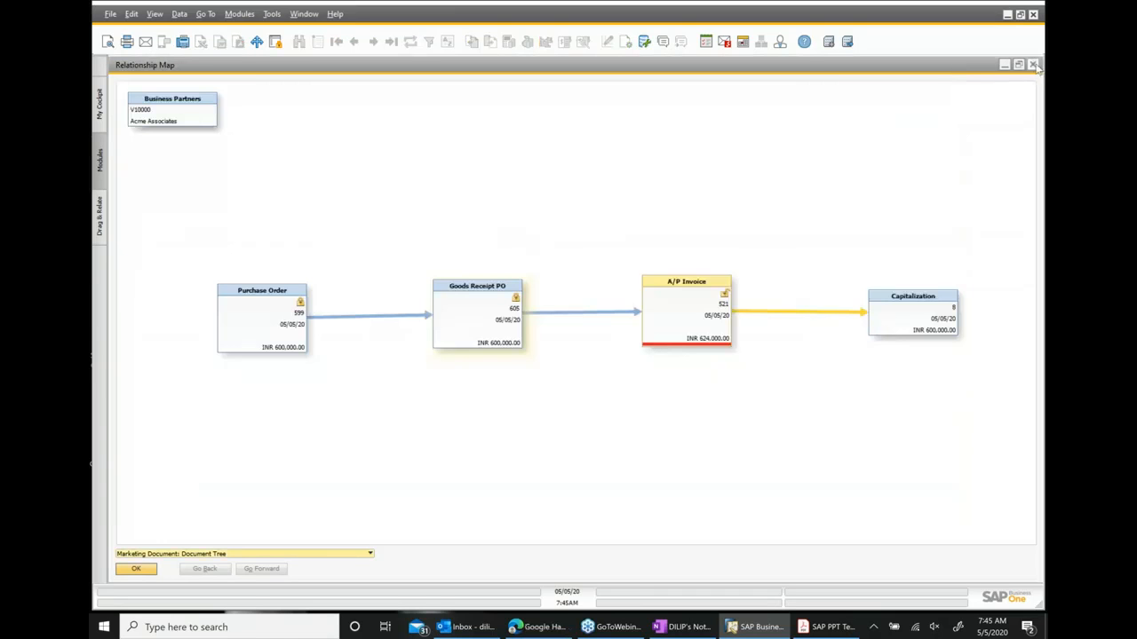
pyautogui.click(1033, 65)
# Close the minimized A/P invoice, open Capitalization and browse back to the previous capitalization document.
pyautogui.click(827, 565)
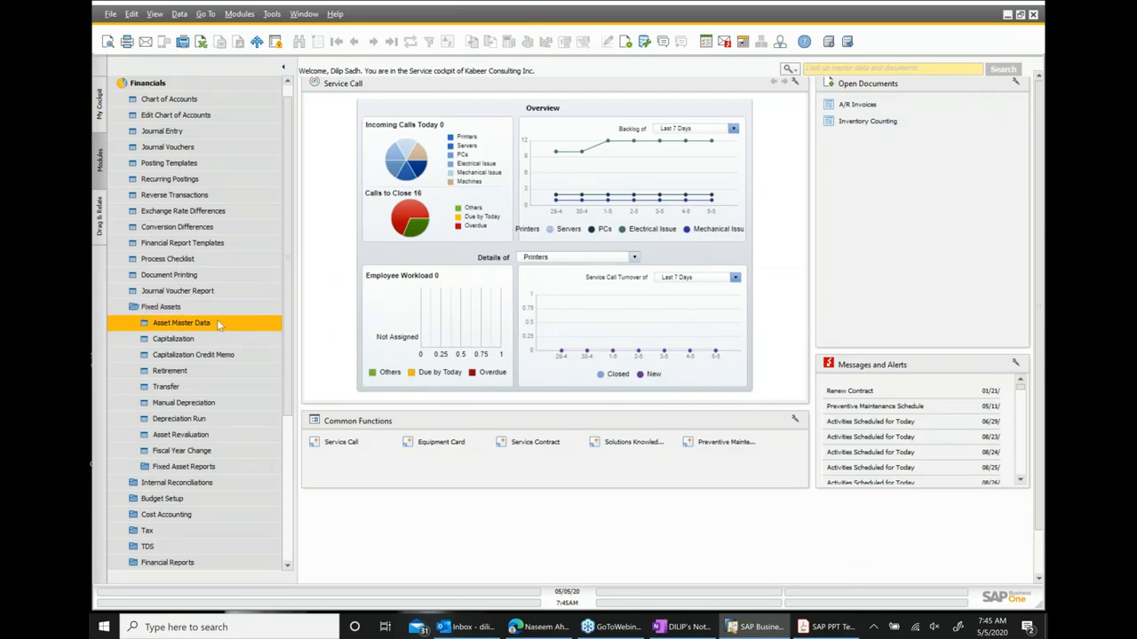
pyautogui.click(190, 343)
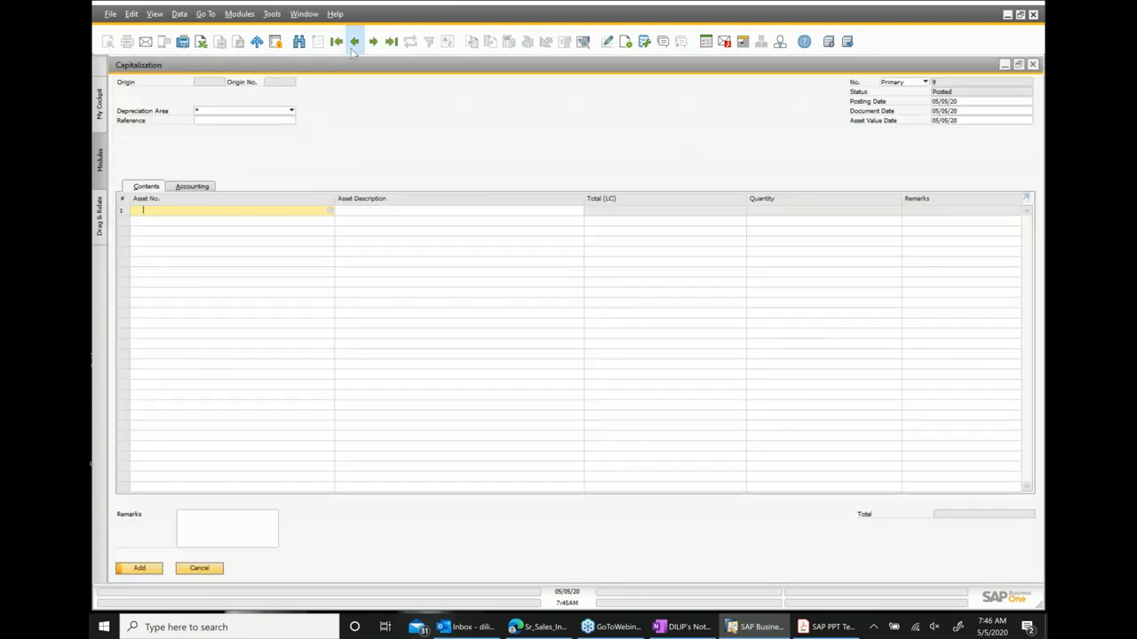
pyautogui.click(353, 41)
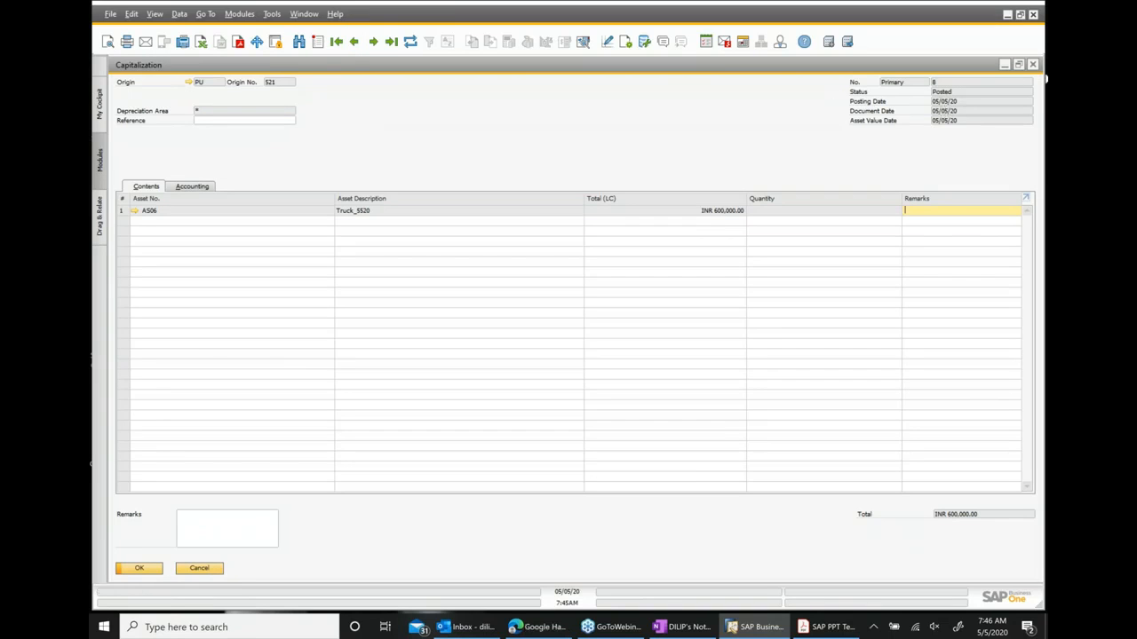
pyautogui.click(1032, 63)
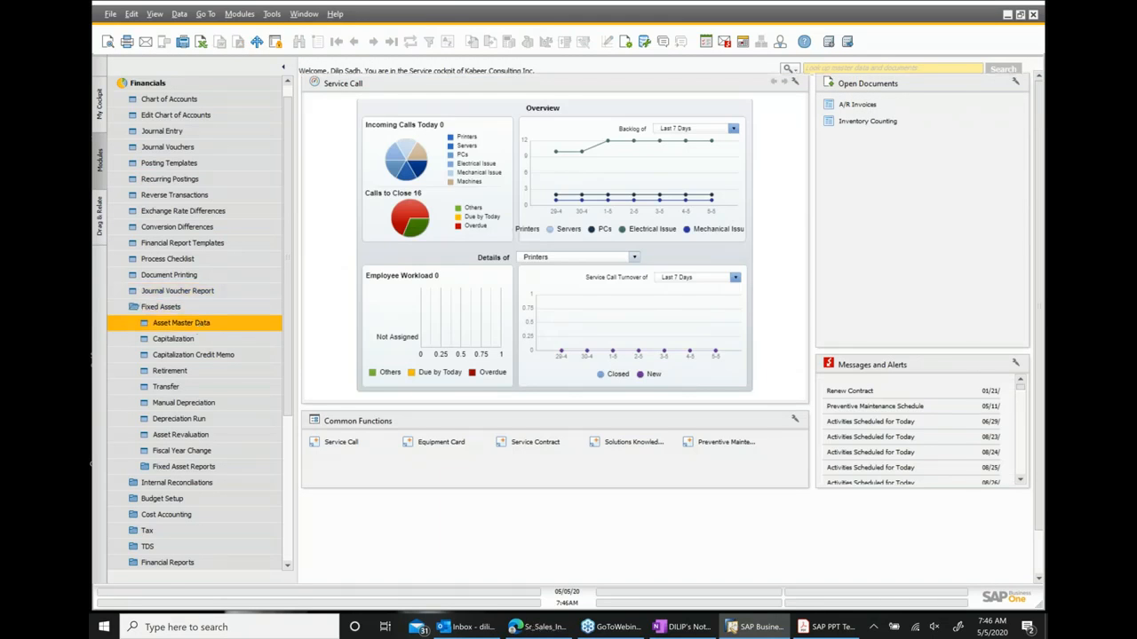
# Open Asset Master Data, search all items with a wildcard, and open the Truck_5520 asset.
pyautogui.click(214, 323)
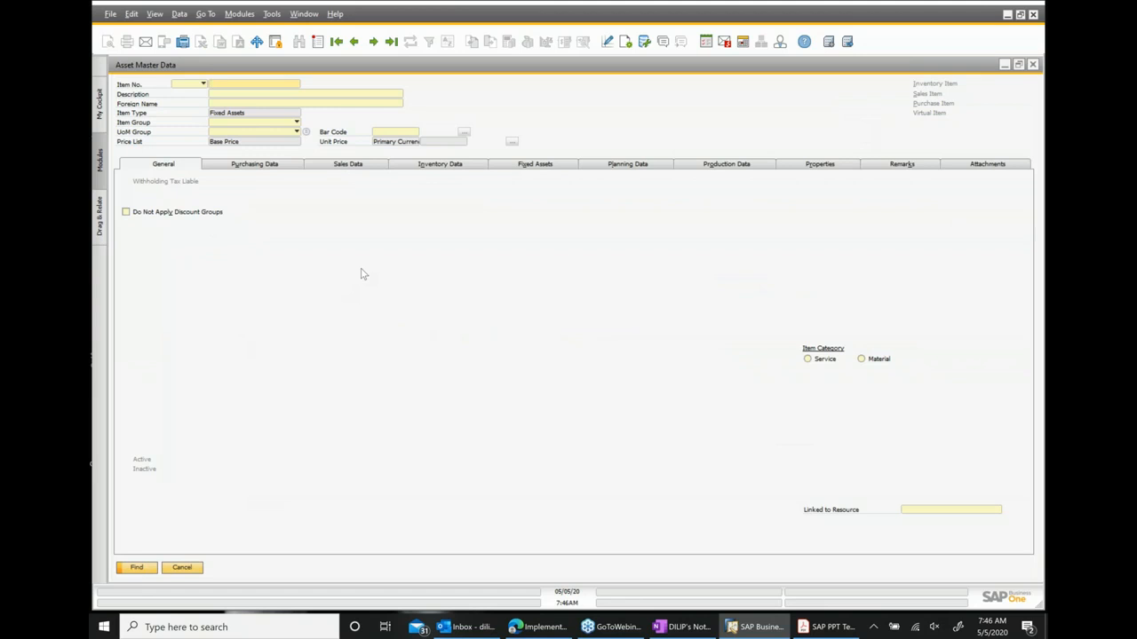
pyautogui.write('*')
pyautogui.press('Return')
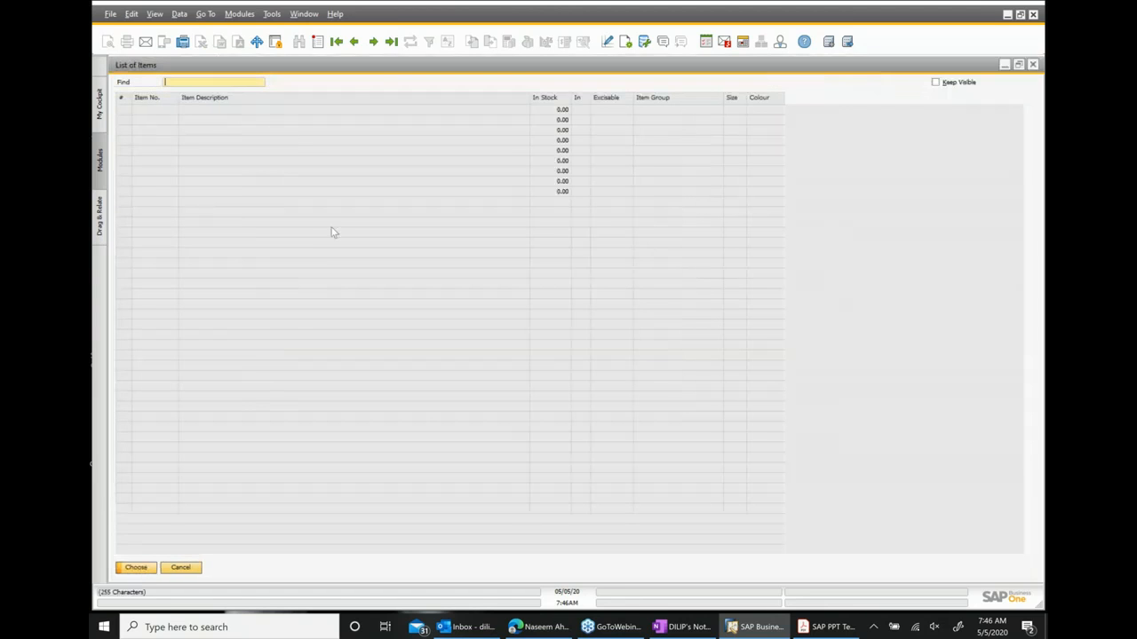
pyautogui.doubleClick(207, 143)
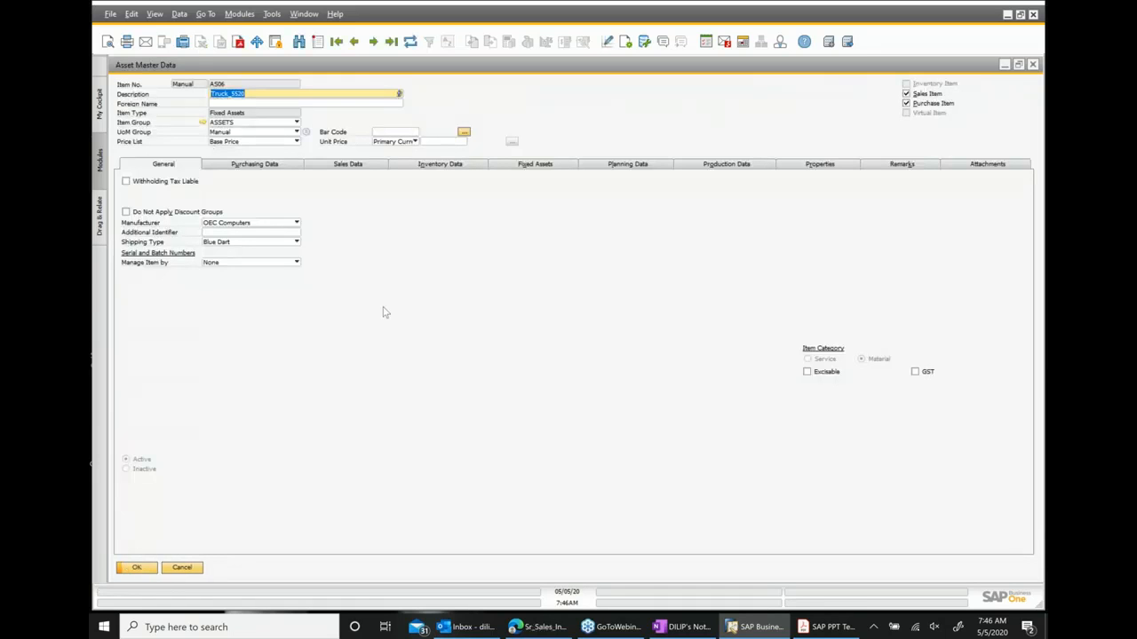
# Review the truck asset's Fixed Assets overview, values and monthly depreciation schedule for fiscal year FY2020.
pyautogui.click(540, 167)
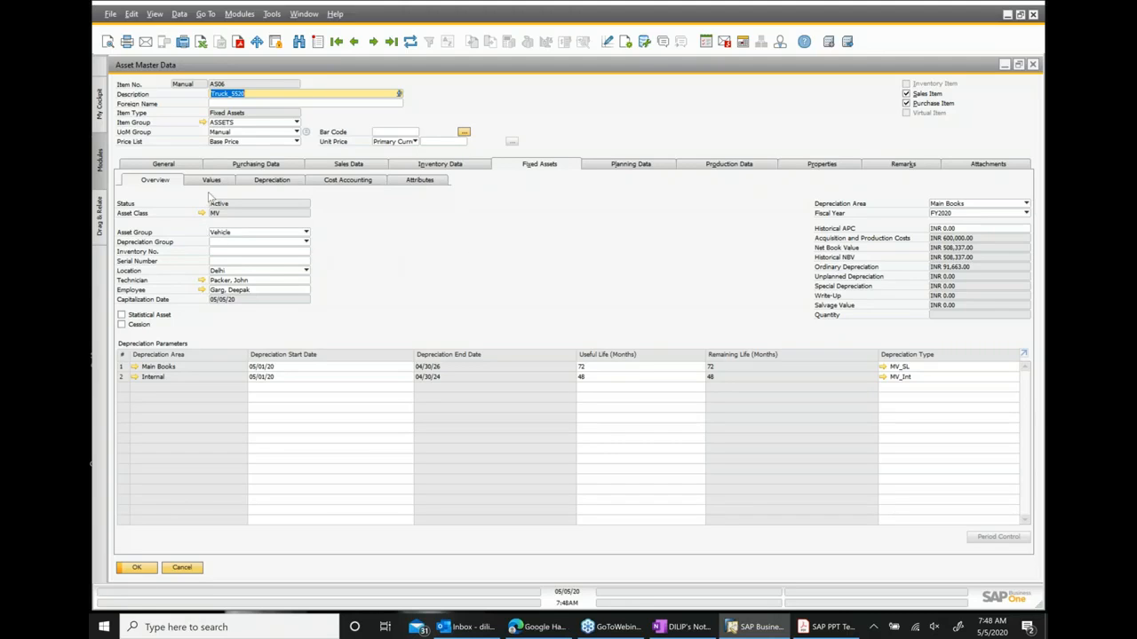
pyautogui.click(212, 183)
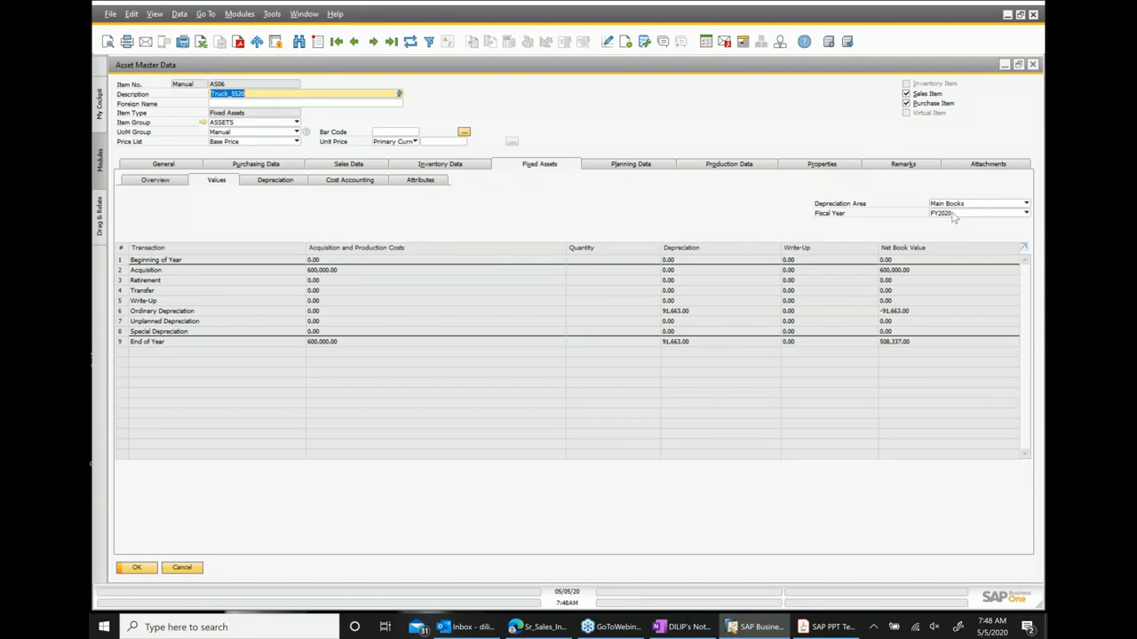
pyautogui.click(955, 214)
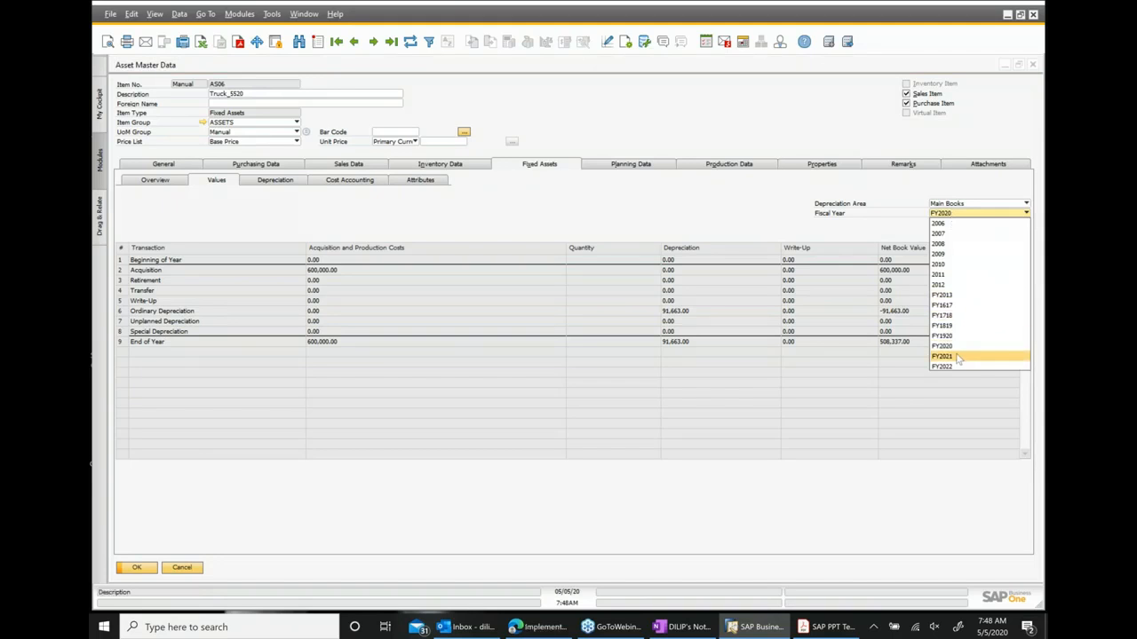
pyautogui.click(761, 217)
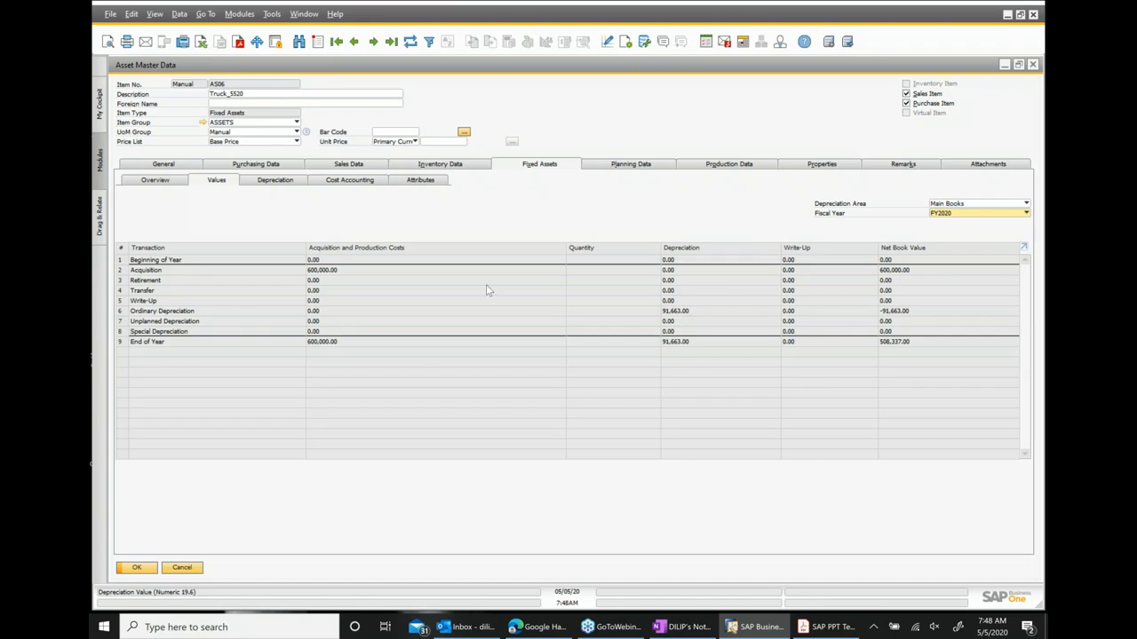
pyautogui.click(276, 180)
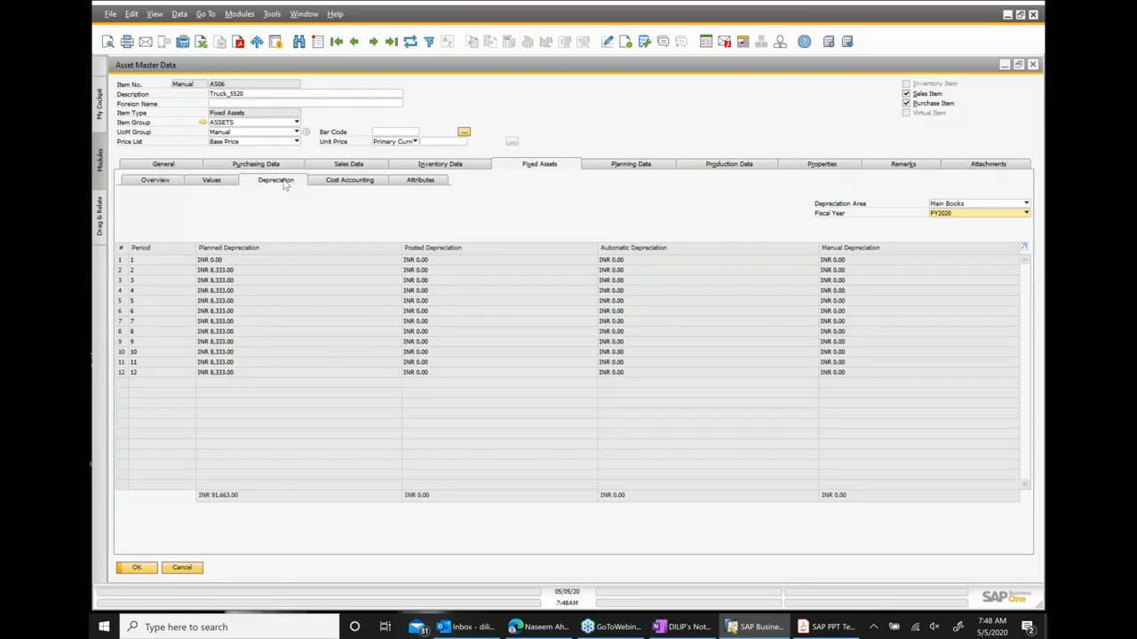
pyautogui.click(214, 180)
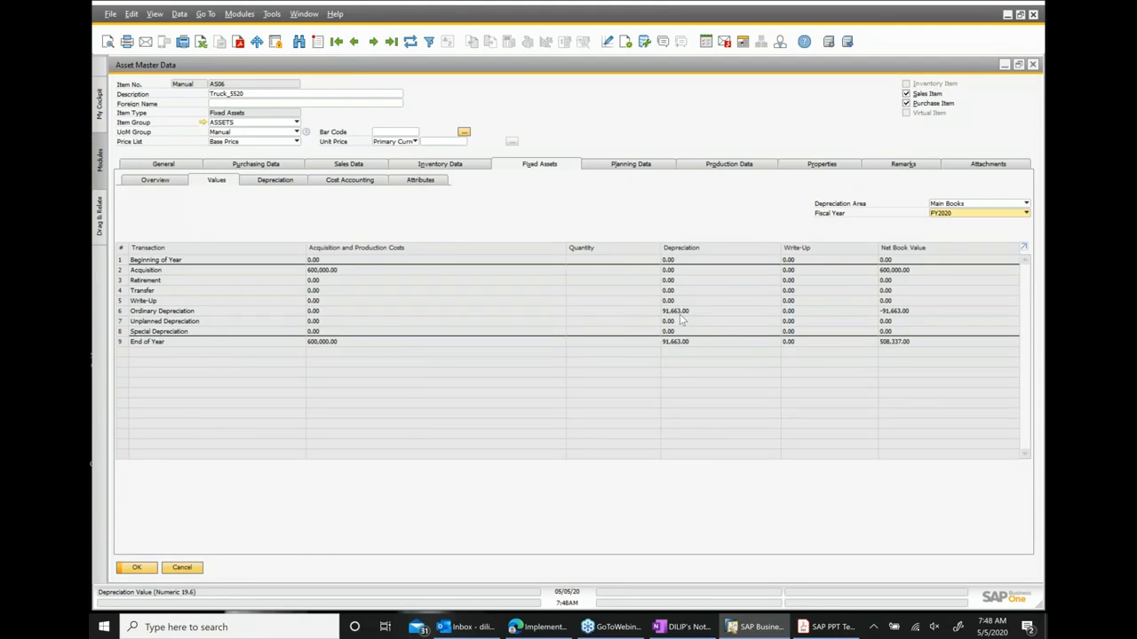
pyautogui.click(158, 181)
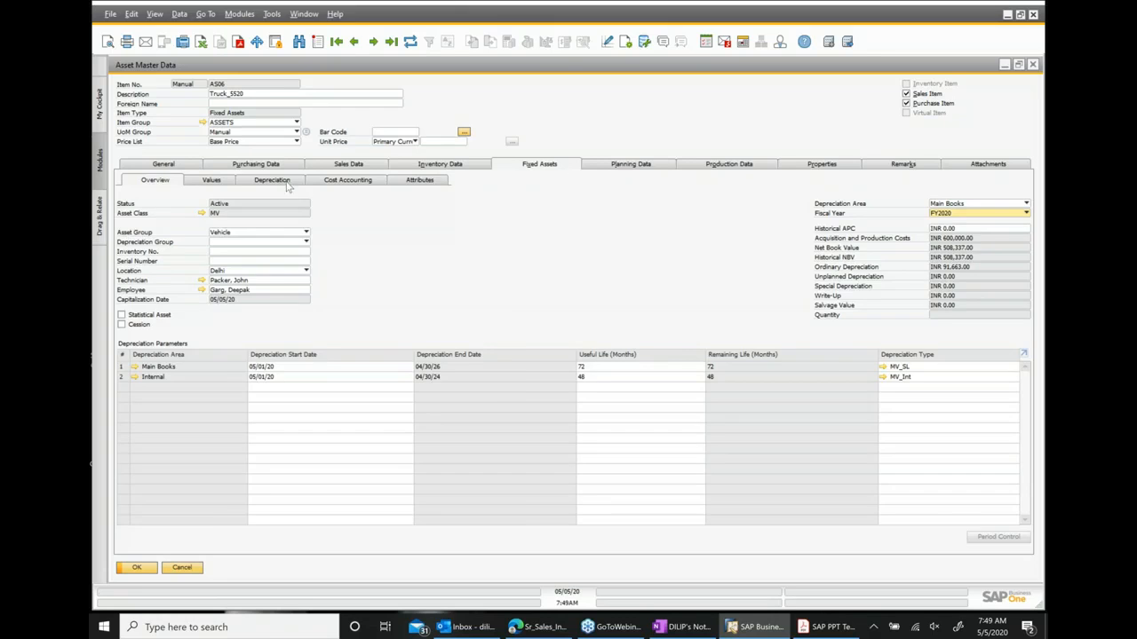
pyautogui.click(272, 181)
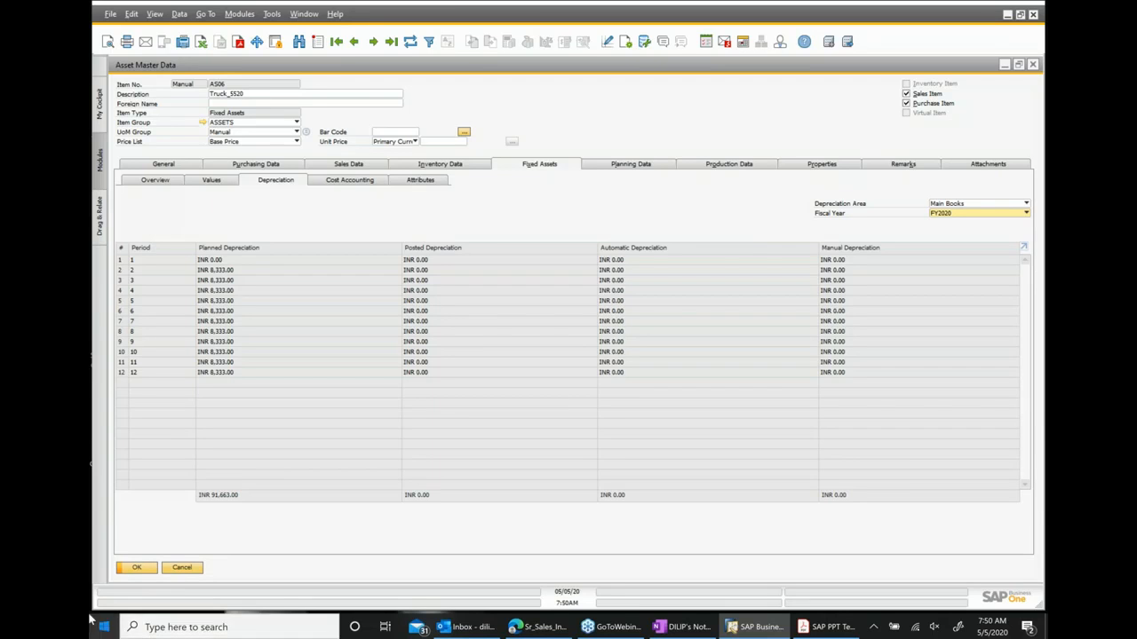
# Open the Calculator app, divide 600000 by 72 to check the monthly depreciation, and close it.
pyautogui.click(238, 627)
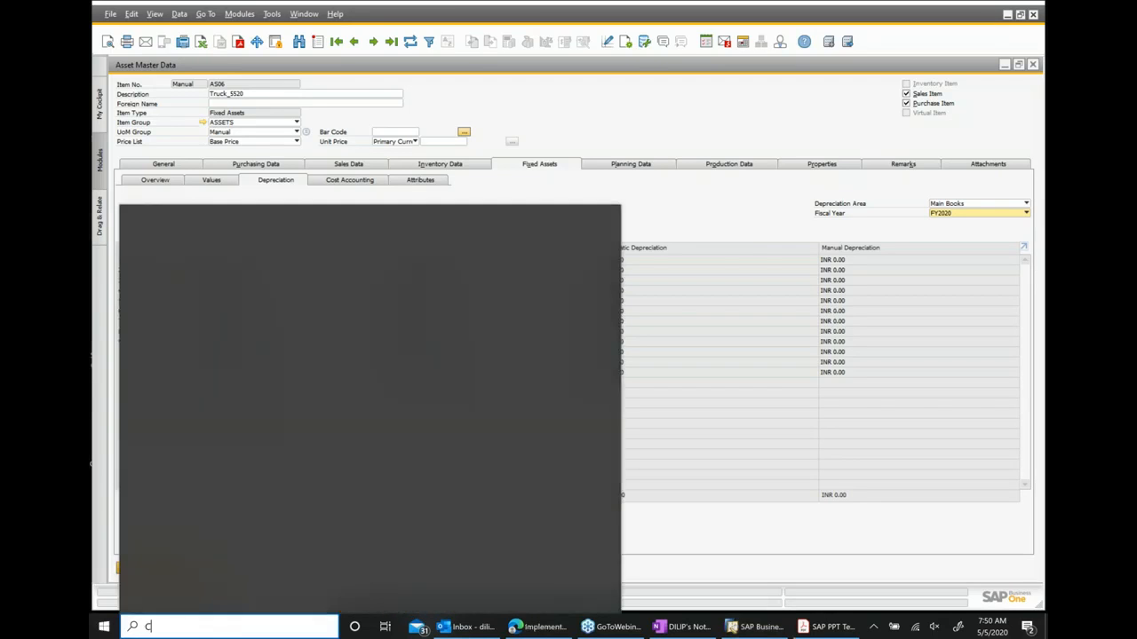
pyautogui.write('C')
pyautogui.click(214, 278)
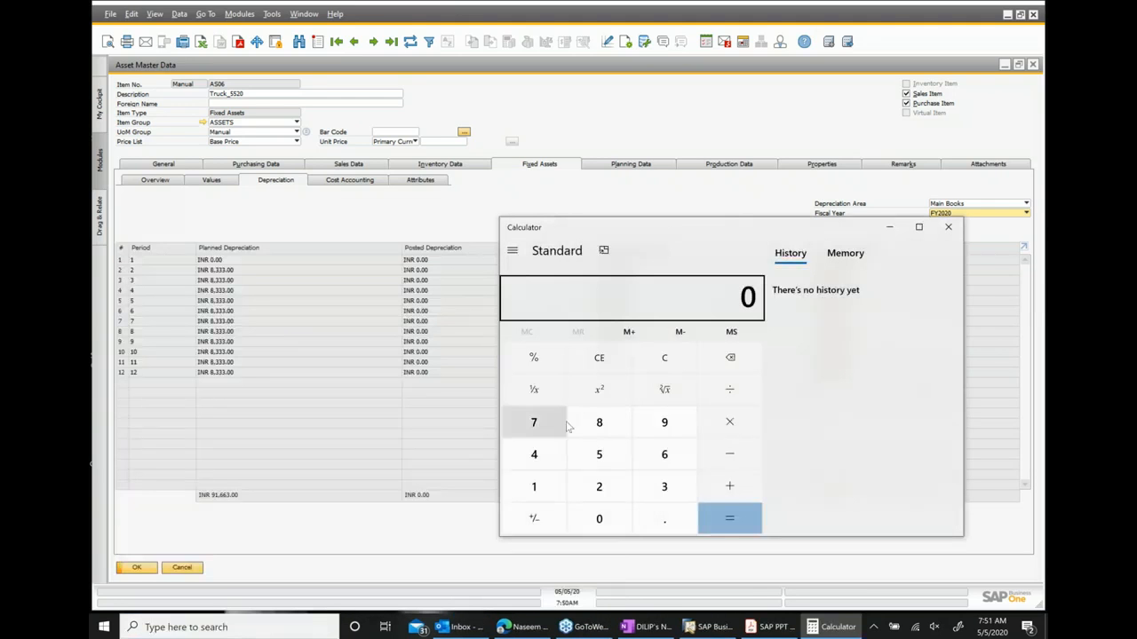
pyautogui.click(677, 462)
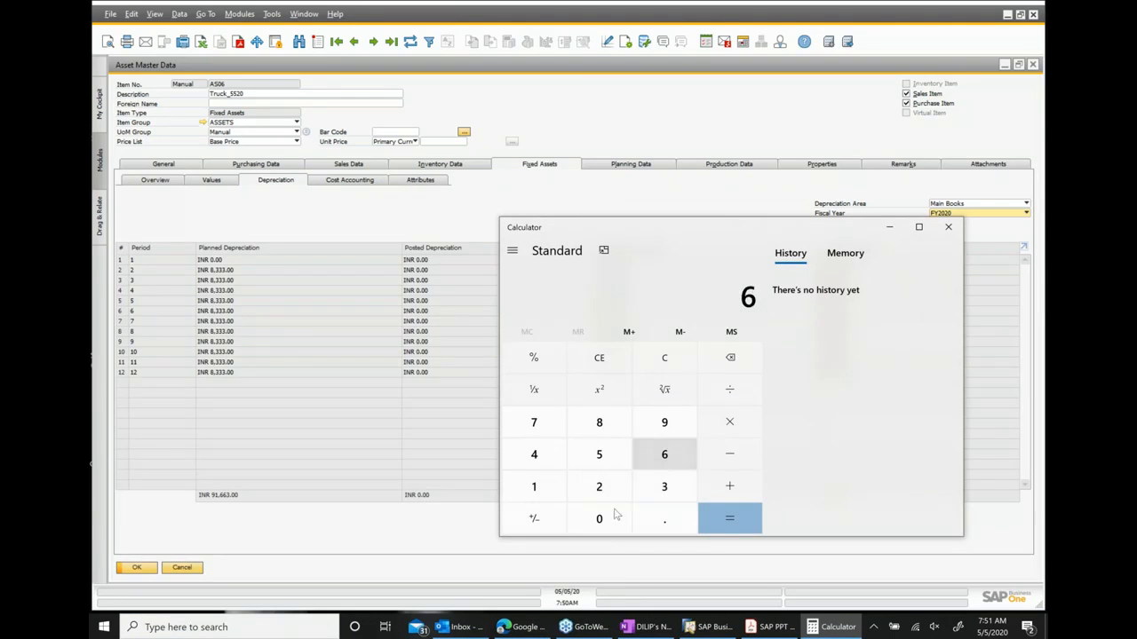
pyautogui.click(611, 518)
pyautogui.click(611, 518)
pyautogui.click(611, 519)
pyautogui.click(611, 518)
pyautogui.click(611, 519)
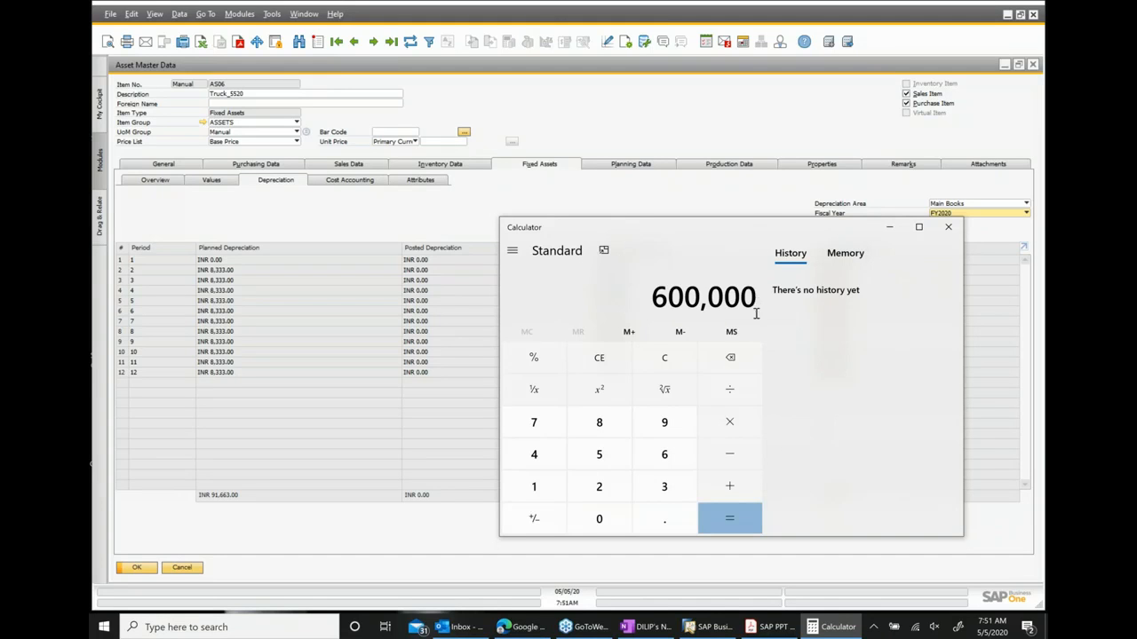
pyautogui.click(730, 395)
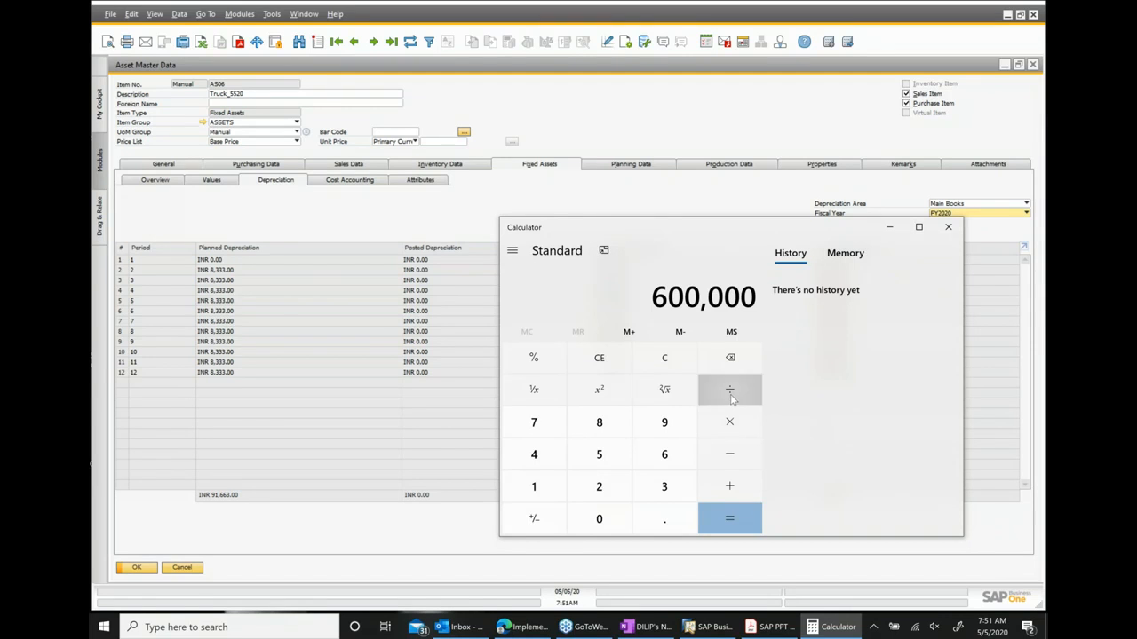
pyautogui.click(536, 426)
pyautogui.click(619, 493)
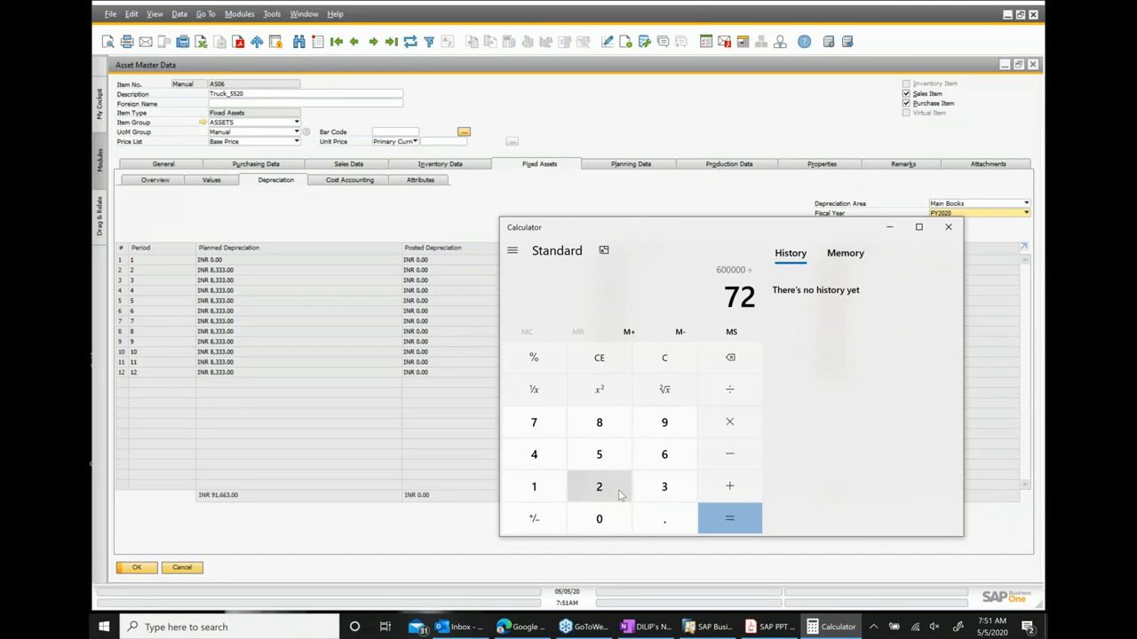
pyautogui.click(729, 519)
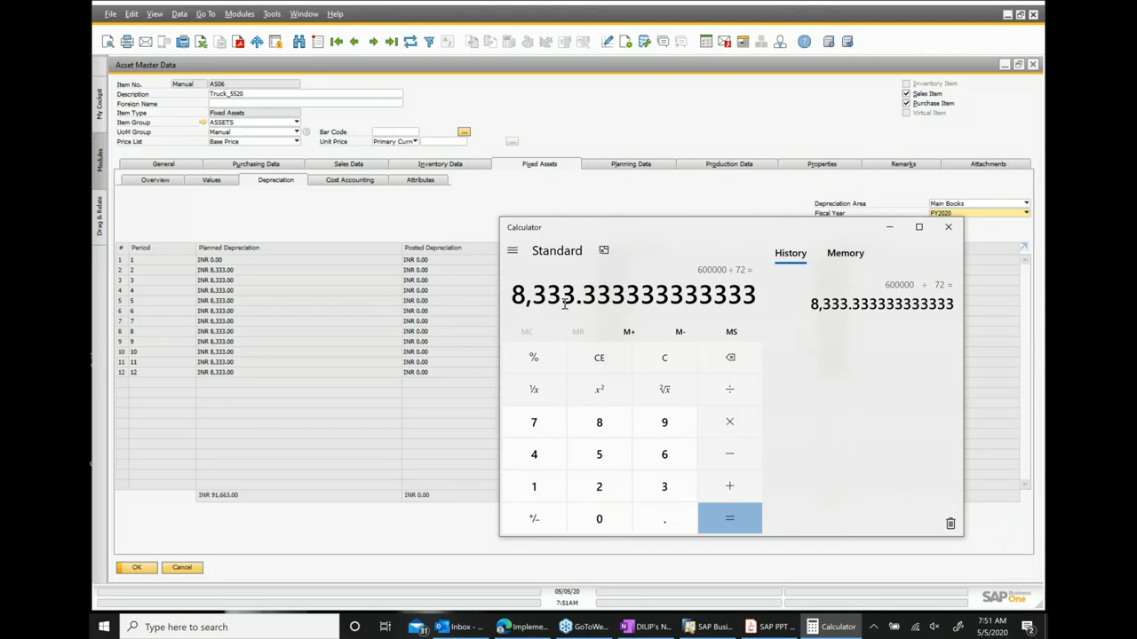
pyautogui.click(947, 227)
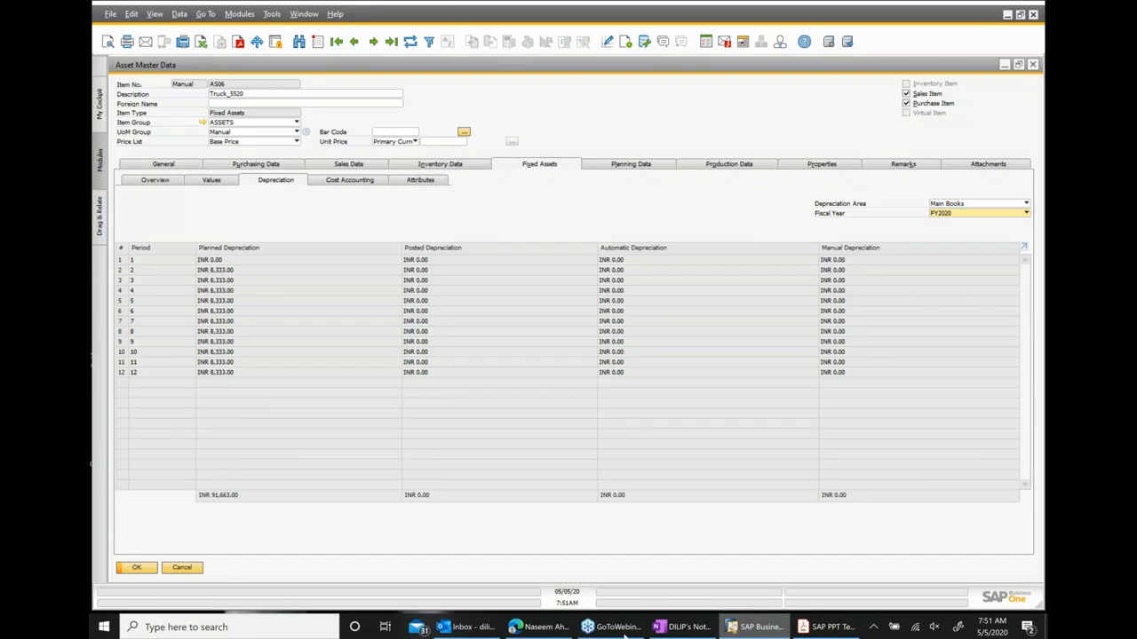
# Reopen the Calculator, multiply 8333 by 11 to check the year's planned depreciation, and minimize it.
pyautogui.click(292, 624)
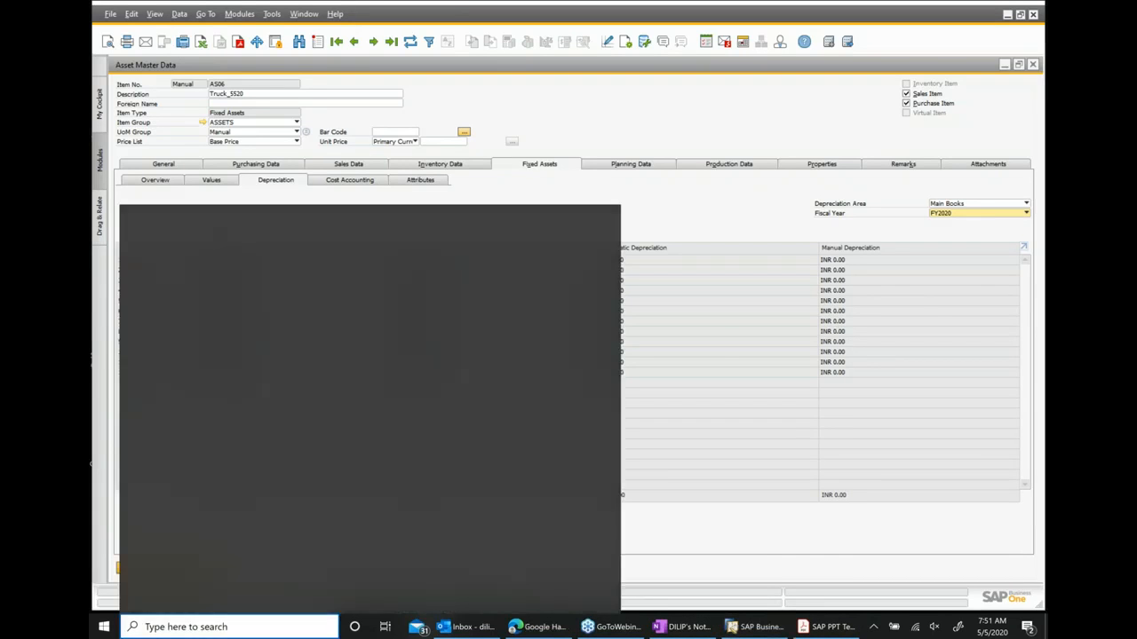
pyautogui.write('c')
pyautogui.click(211, 278)
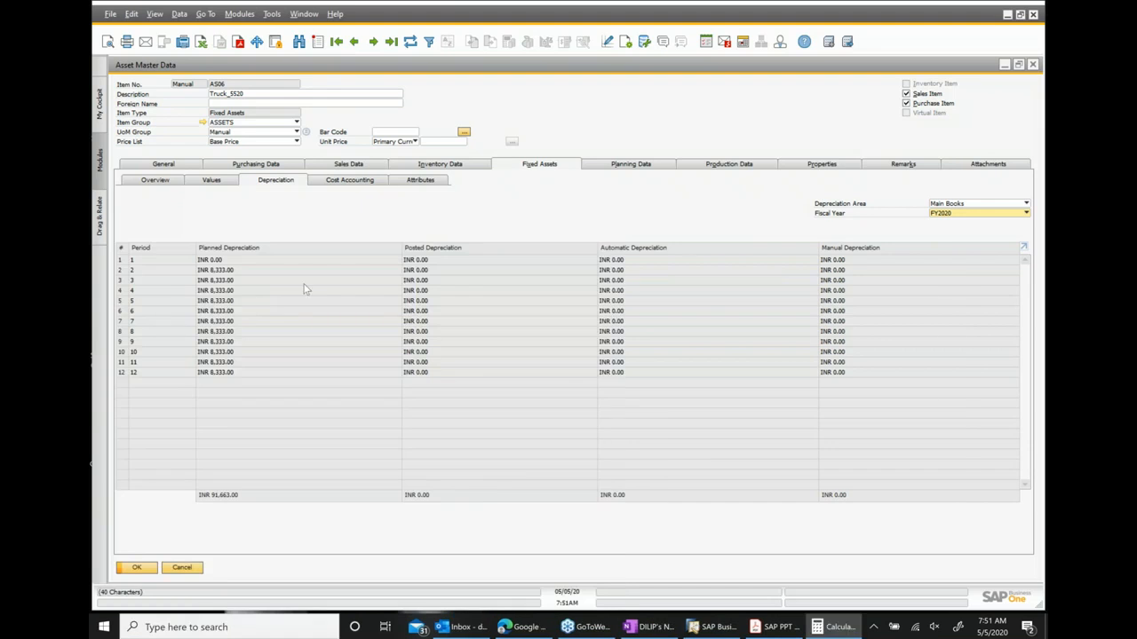
pyautogui.click(608, 435)
pyautogui.click(669, 487)
pyautogui.click(669, 486)
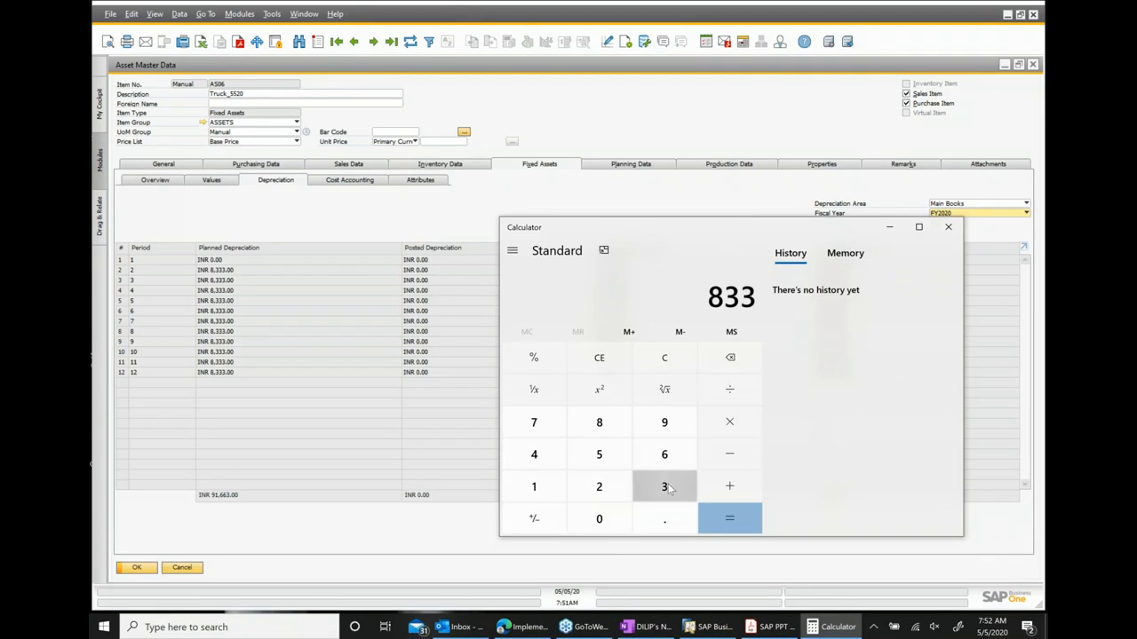
pyautogui.click(668, 488)
pyautogui.click(732, 431)
pyautogui.doubleClick(533, 487)
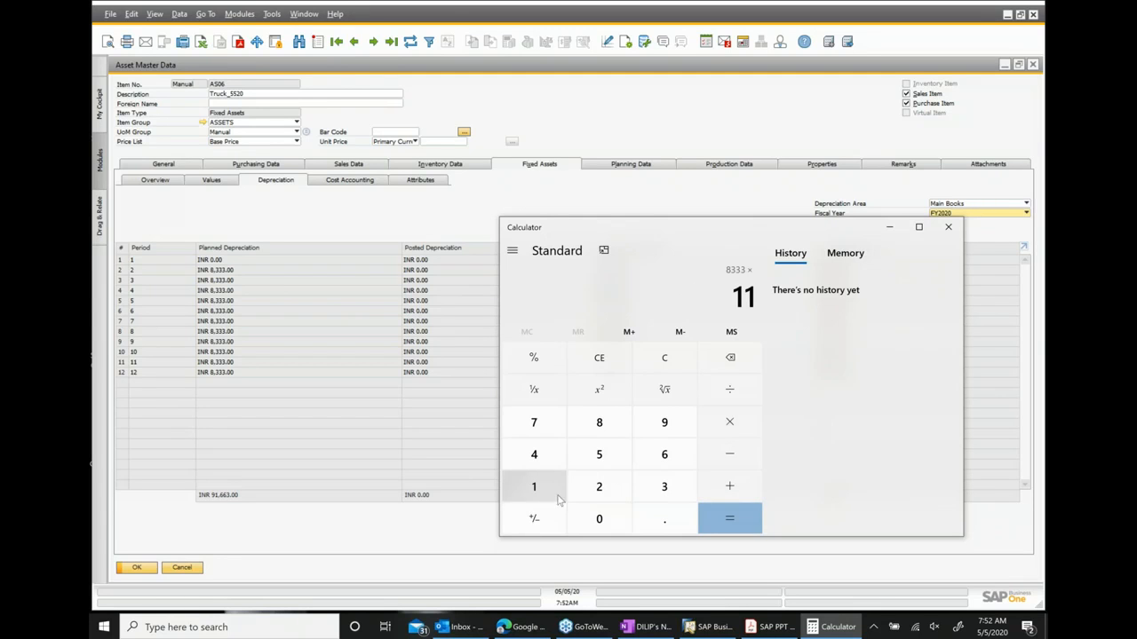
pyautogui.click(734, 526)
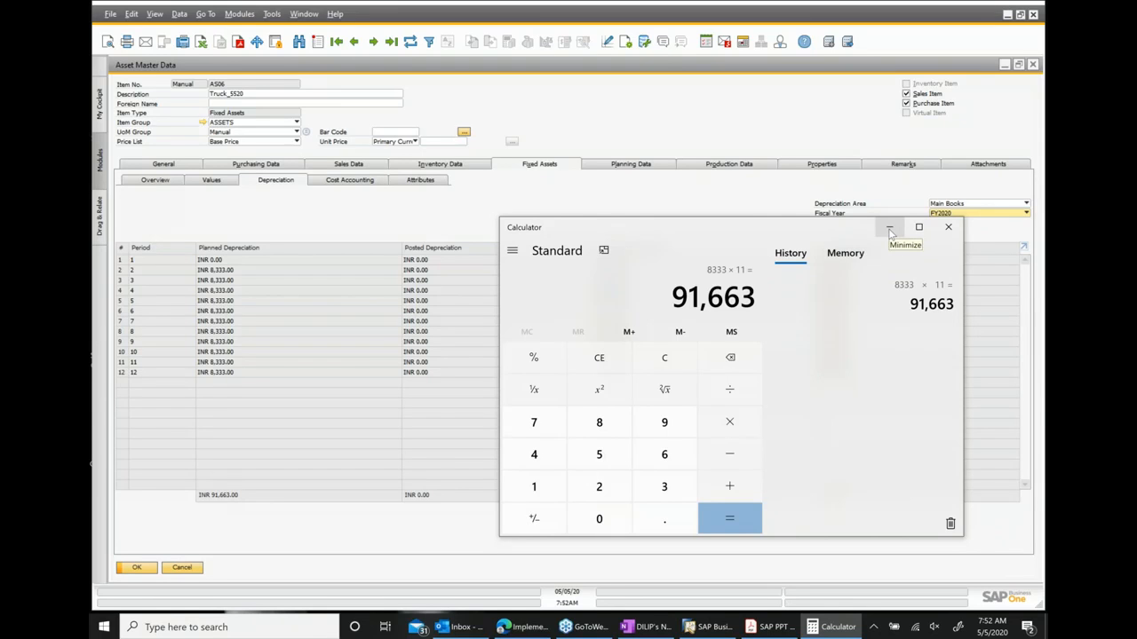
pyautogui.click(890, 231)
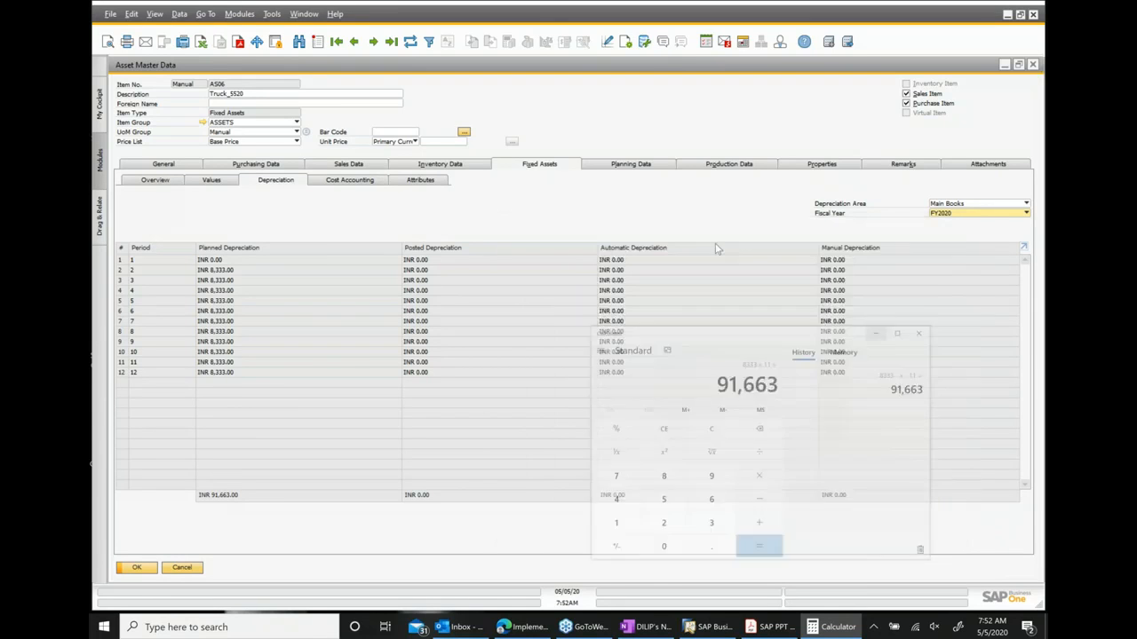
# Compare the asset's values and overview against the calculator result, then minimize the calculator again.
pyautogui.click(216, 185)
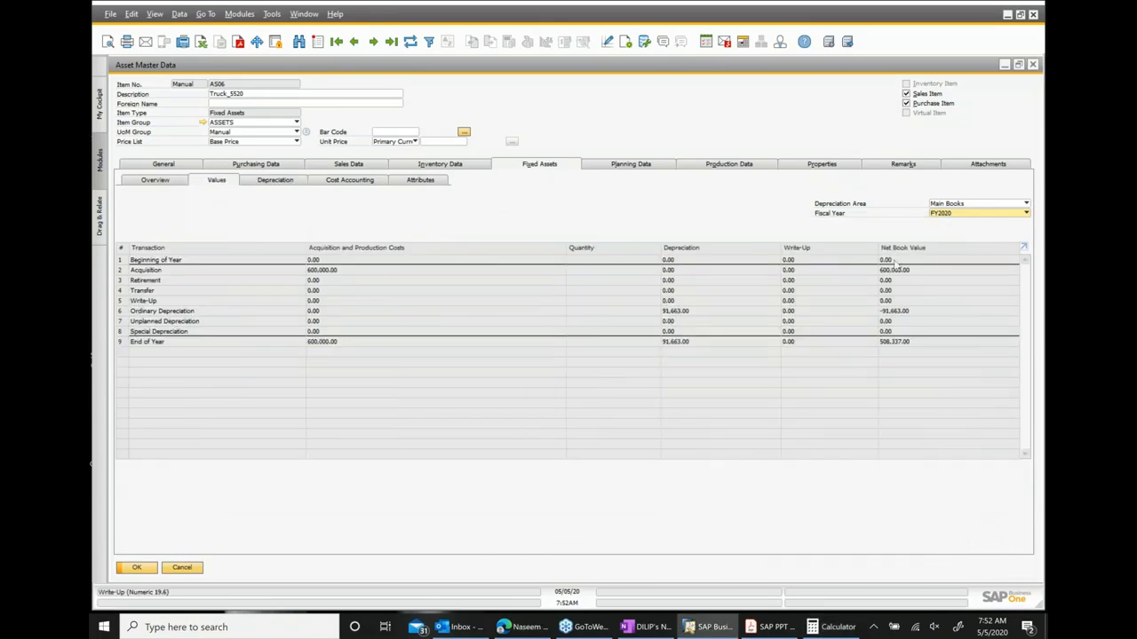
pyautogui.click(165, 181)
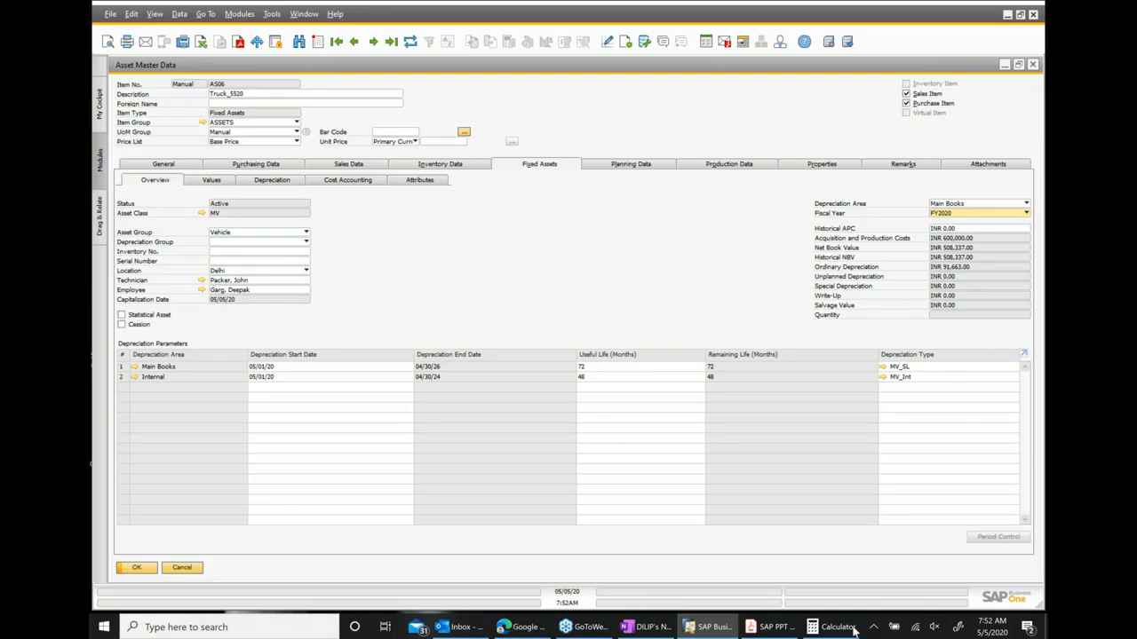
pyautogui.click(852, 628)
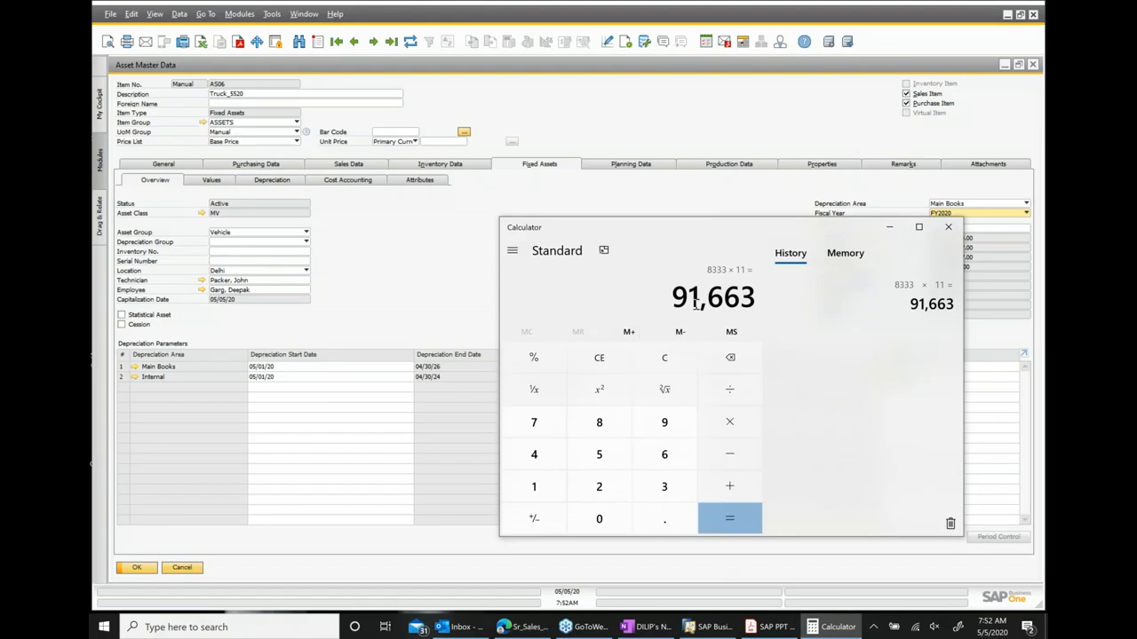
pyautogui.click(887, 228)
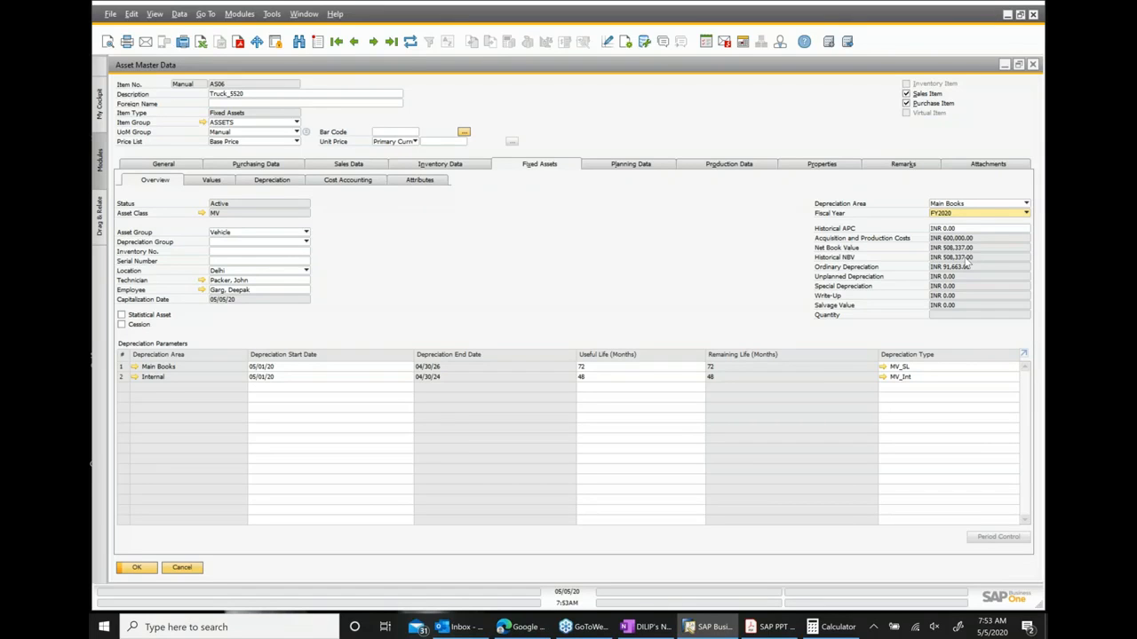
# Browse the asset's values, depreciation and cost accounting tabs, select the Main Books depreciation row, and close the asset master.
pyautogui.click(226, 182)
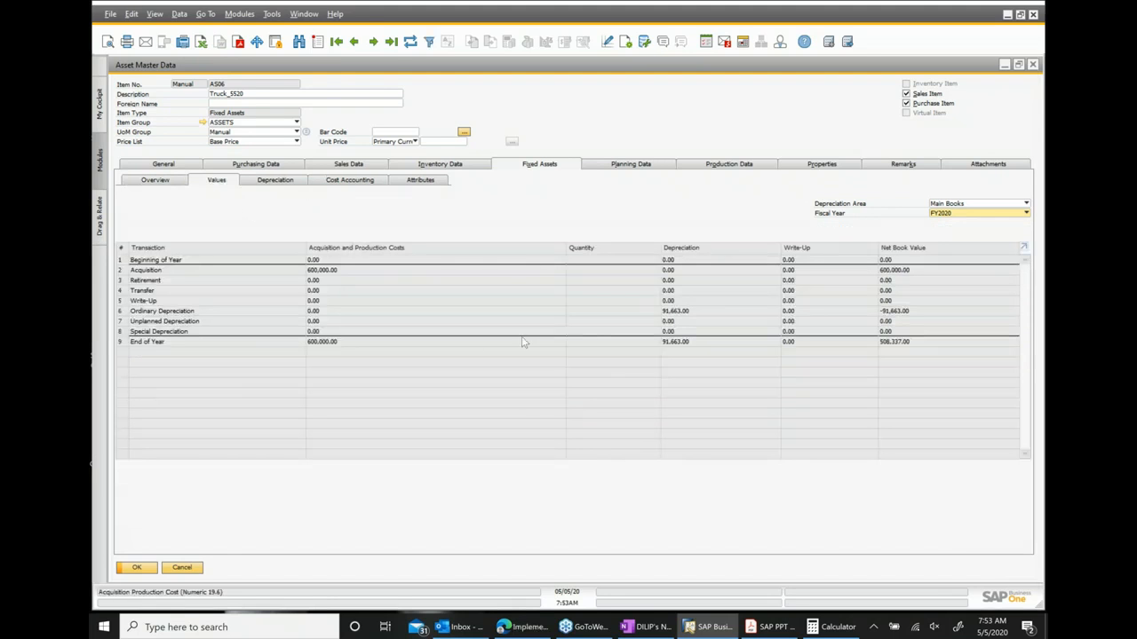
pyautogui.click(277, 180)
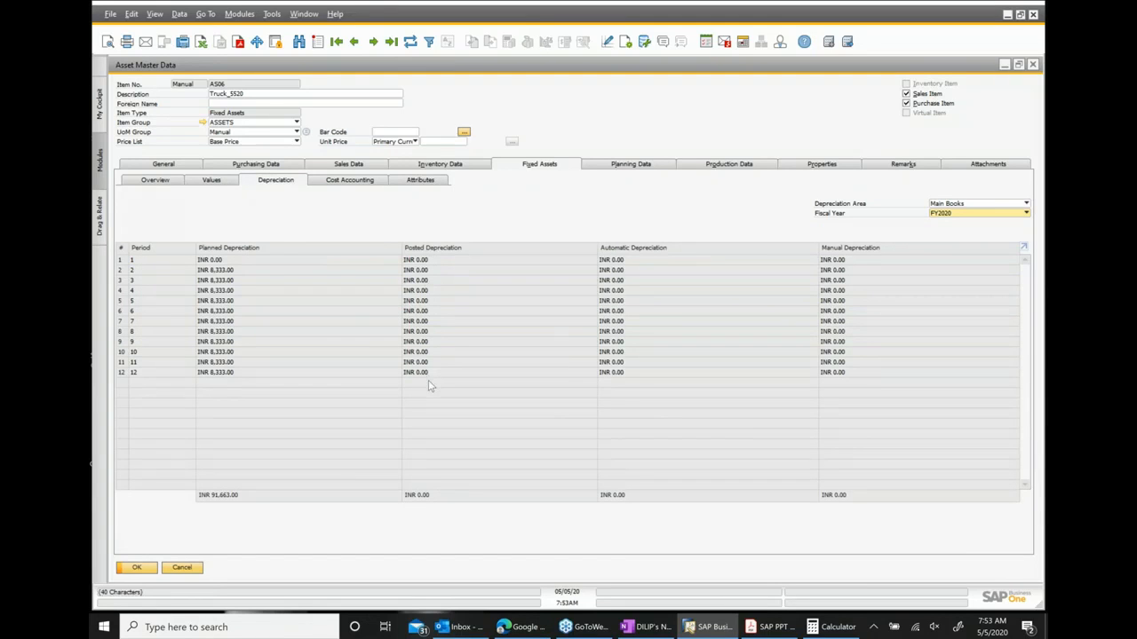
pyautogui.click(353, 181)
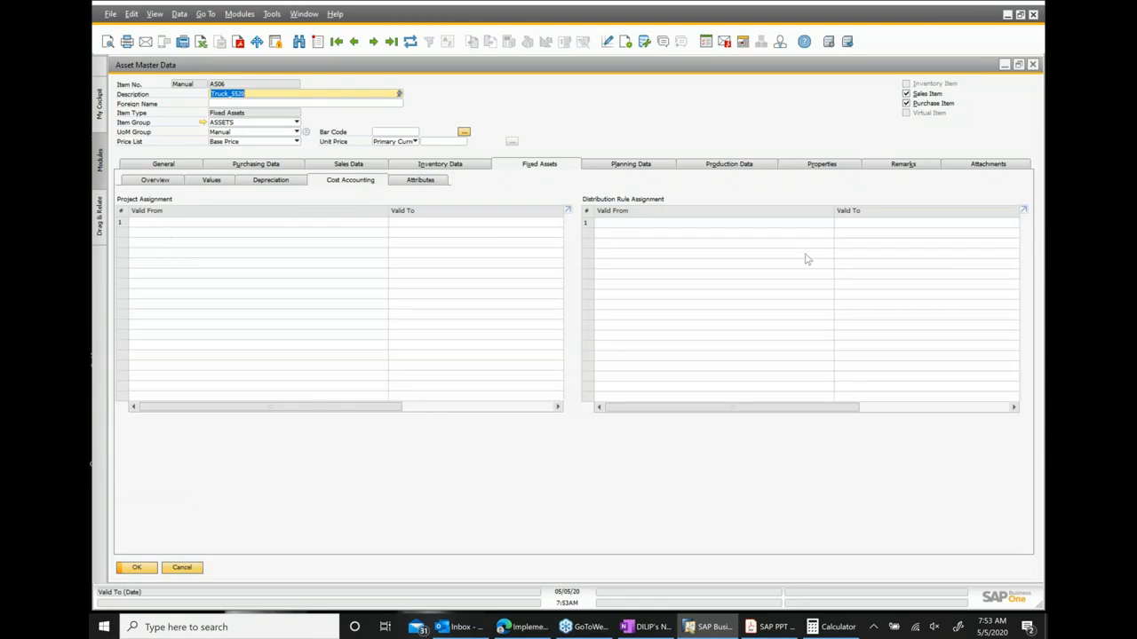
pyautogui.click(158, 183)
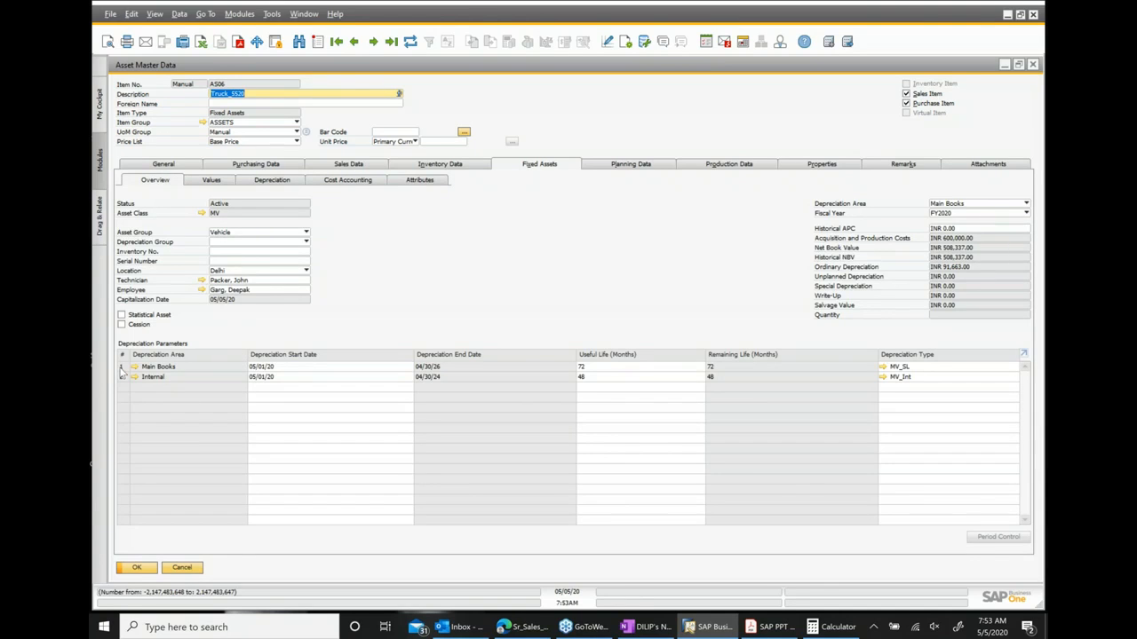
pyautogui.click(122, 367)
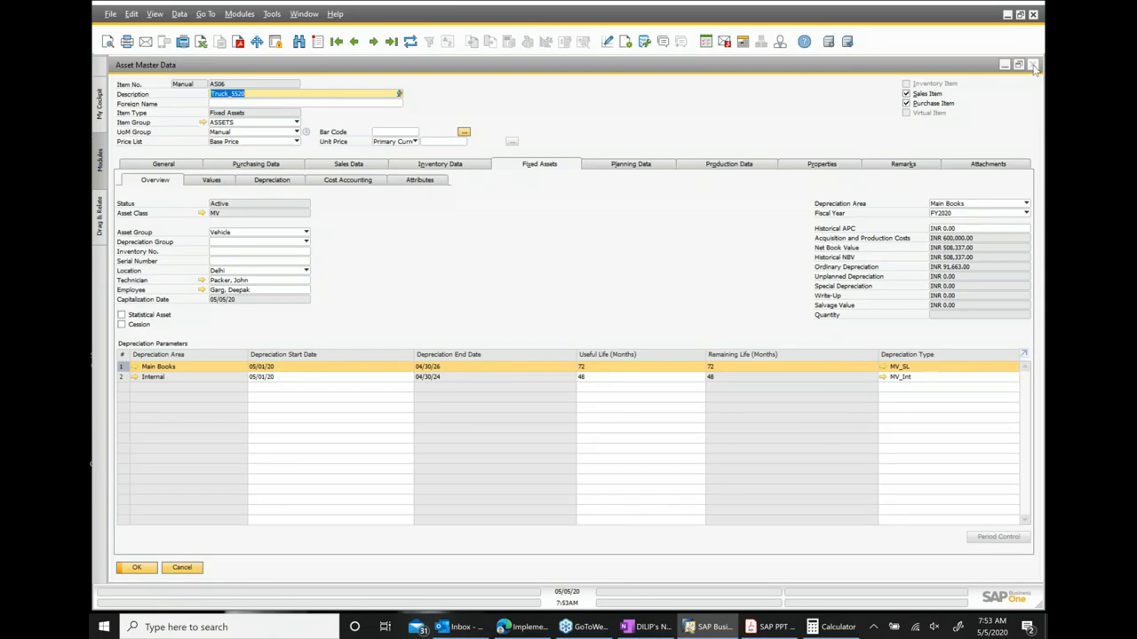
pyautogui.click(1033, 65)
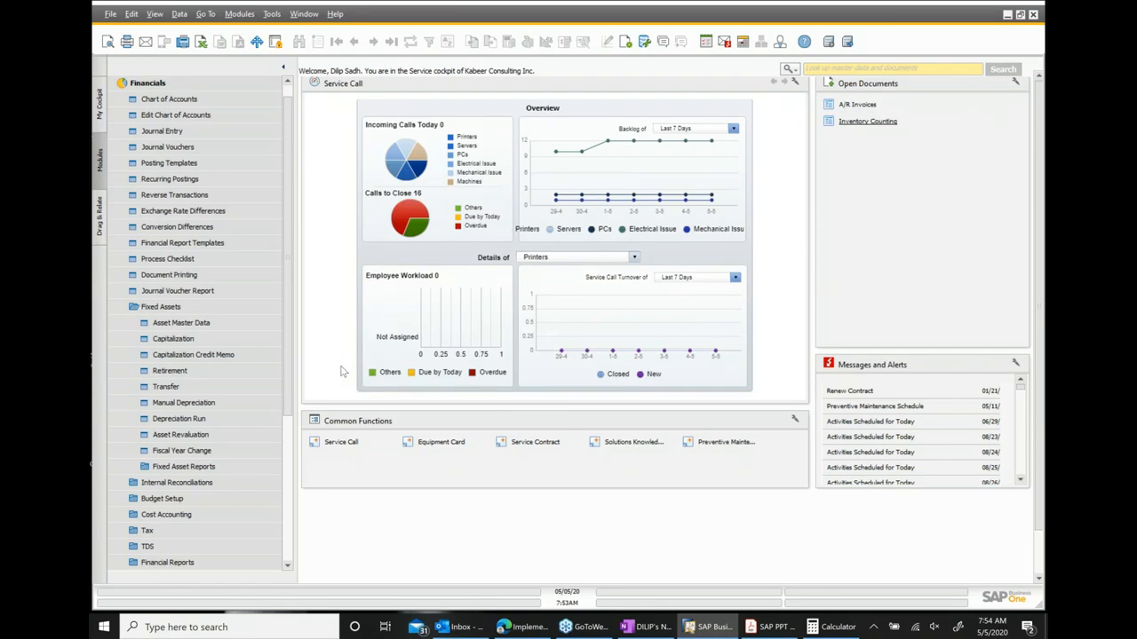
# Open the Depreciation Run for Main Books up to 05/31/20, preview it, and close it without executing.
pyautogui.click(191, 428)
pyautogui.click(195, 418)
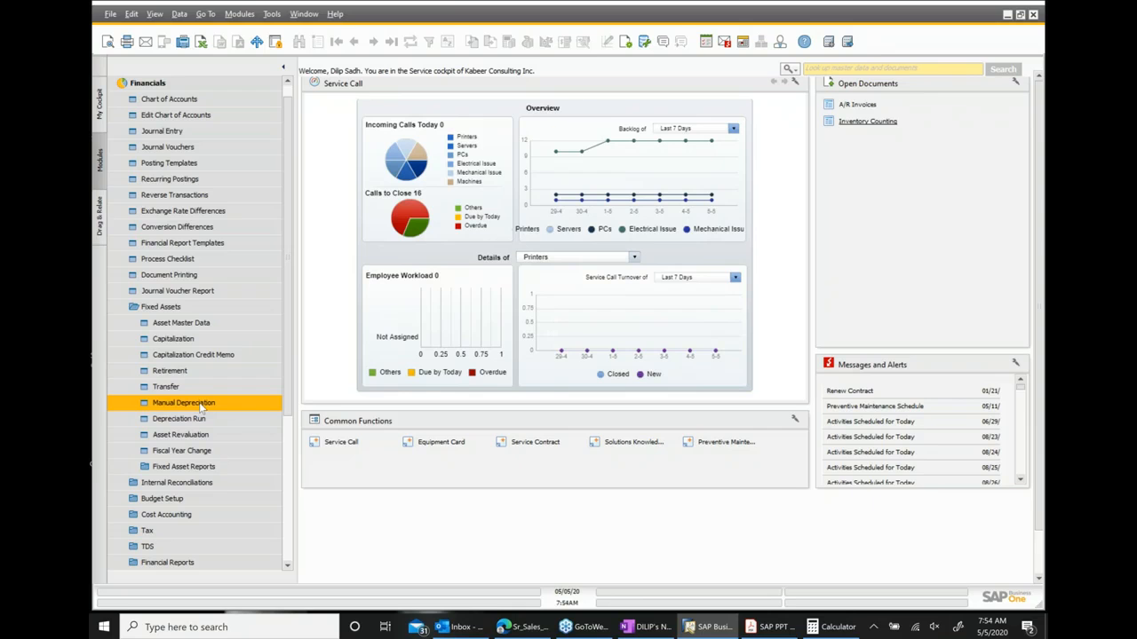
pyautogui.click(198, 420)
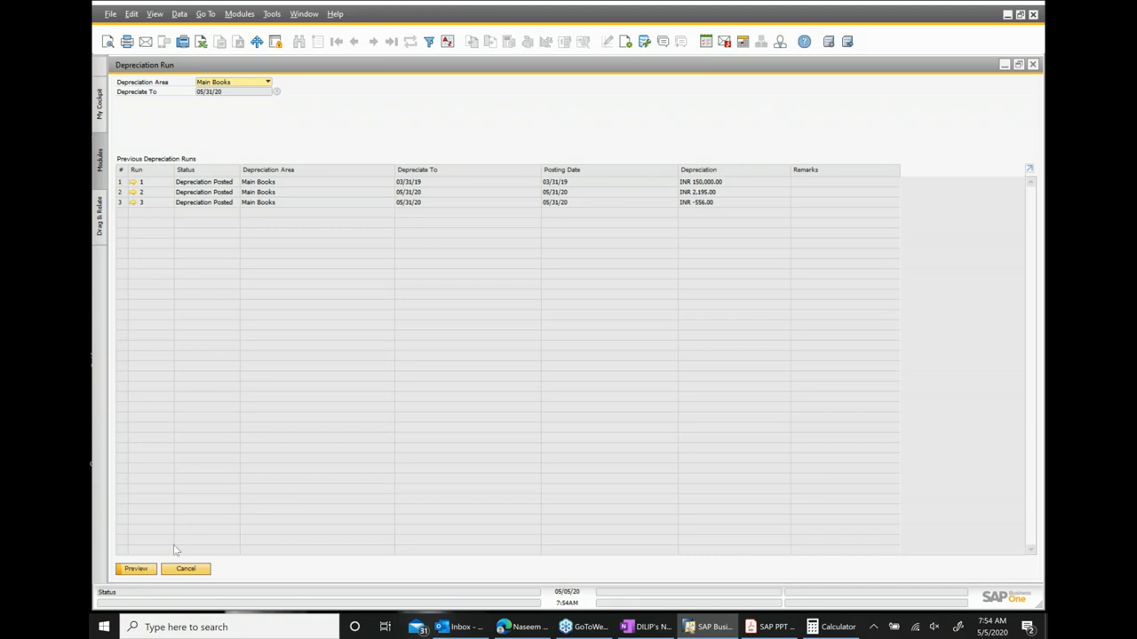
pyautogui.click(137, 569)
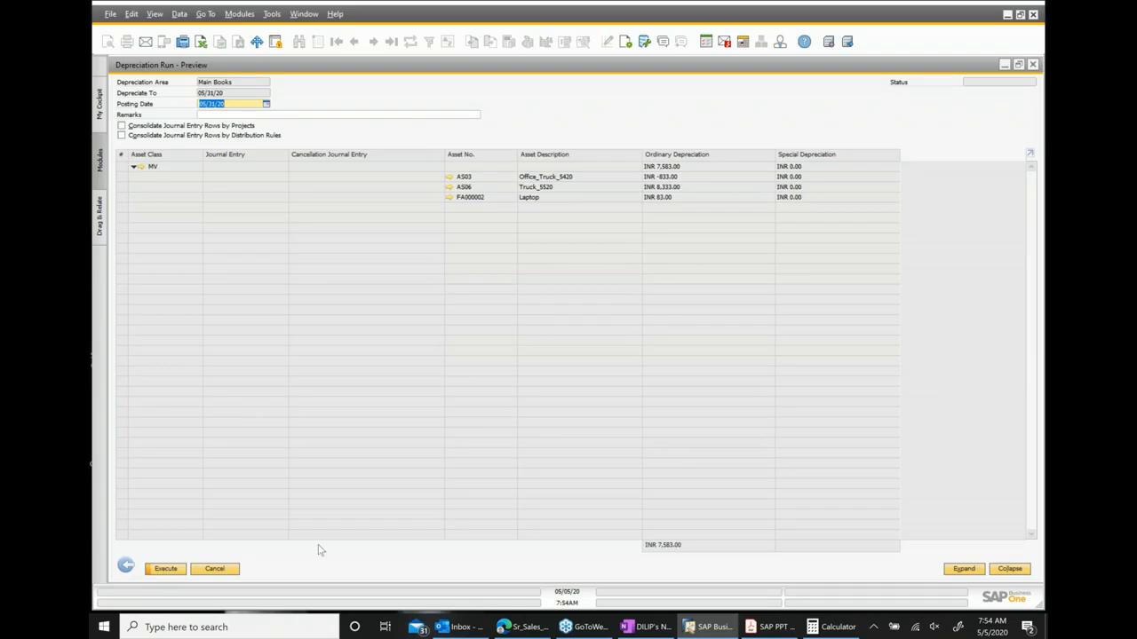
pyautogui.click(1033, 65)
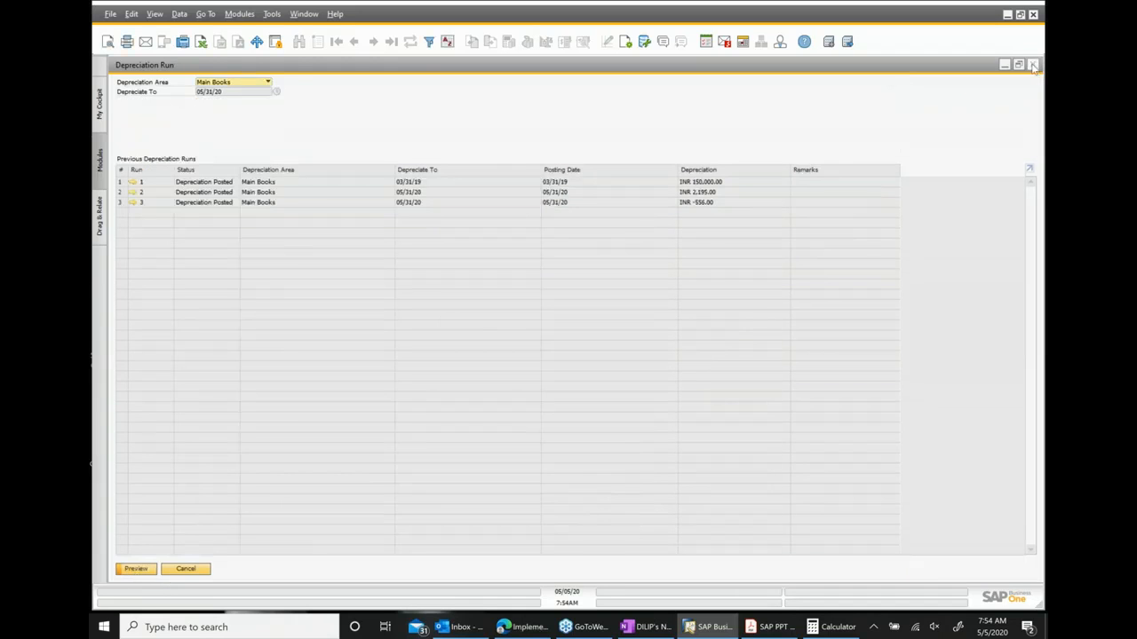
pyautogui.click(1033, 65)
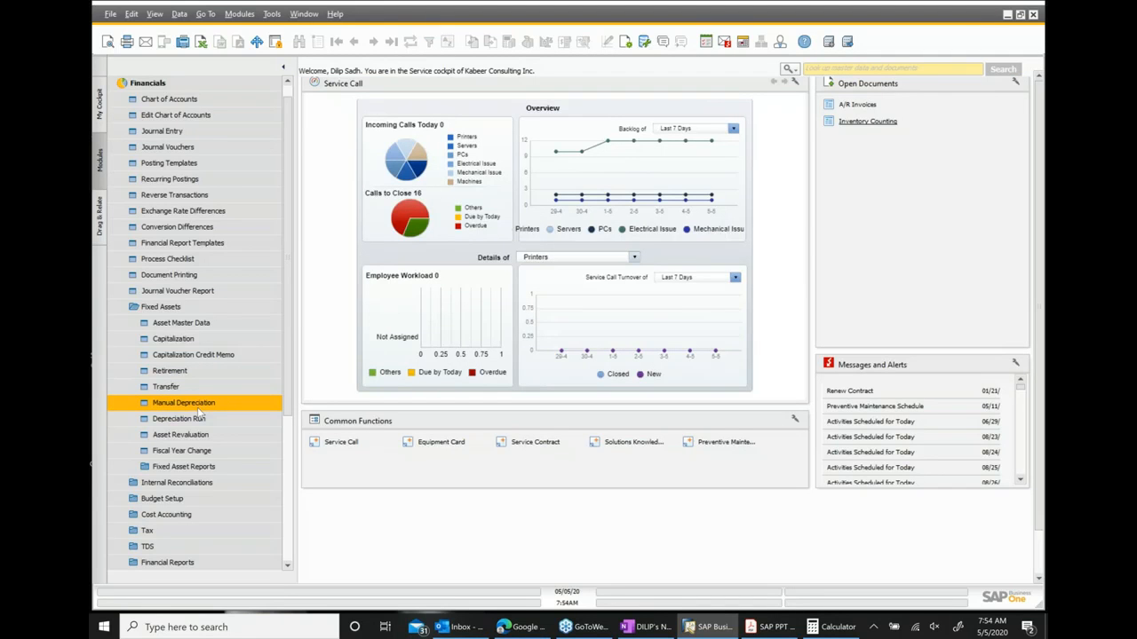
# Open the Manual Depreciation form twice to inspect it, closing it each time.
pyautogui.click(198, 420)
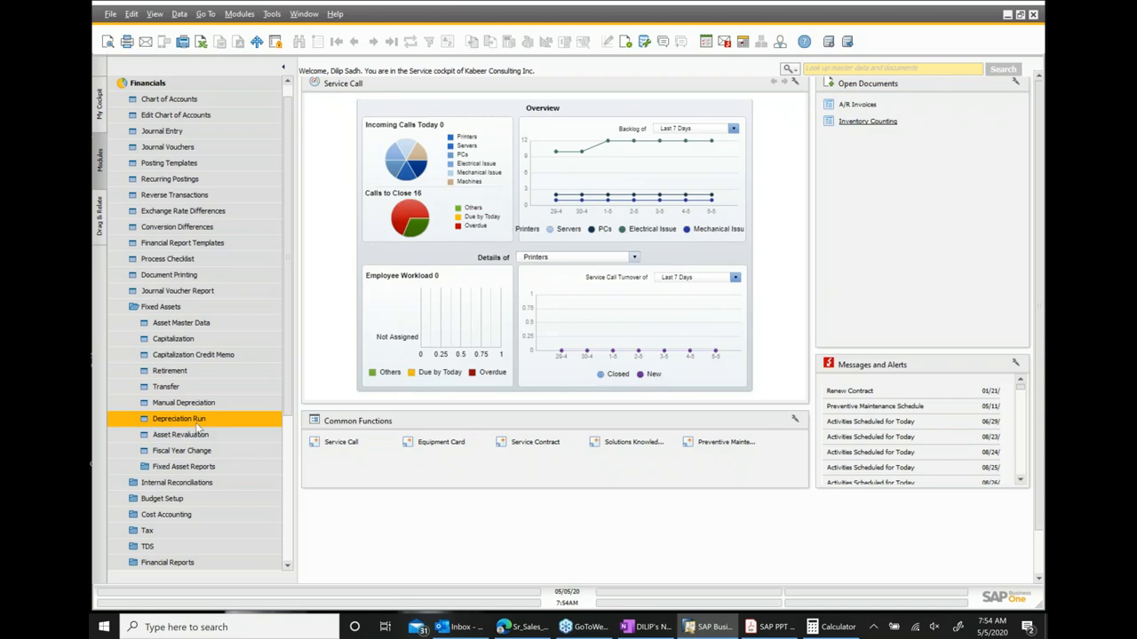
pyautogui.click(205, 406)
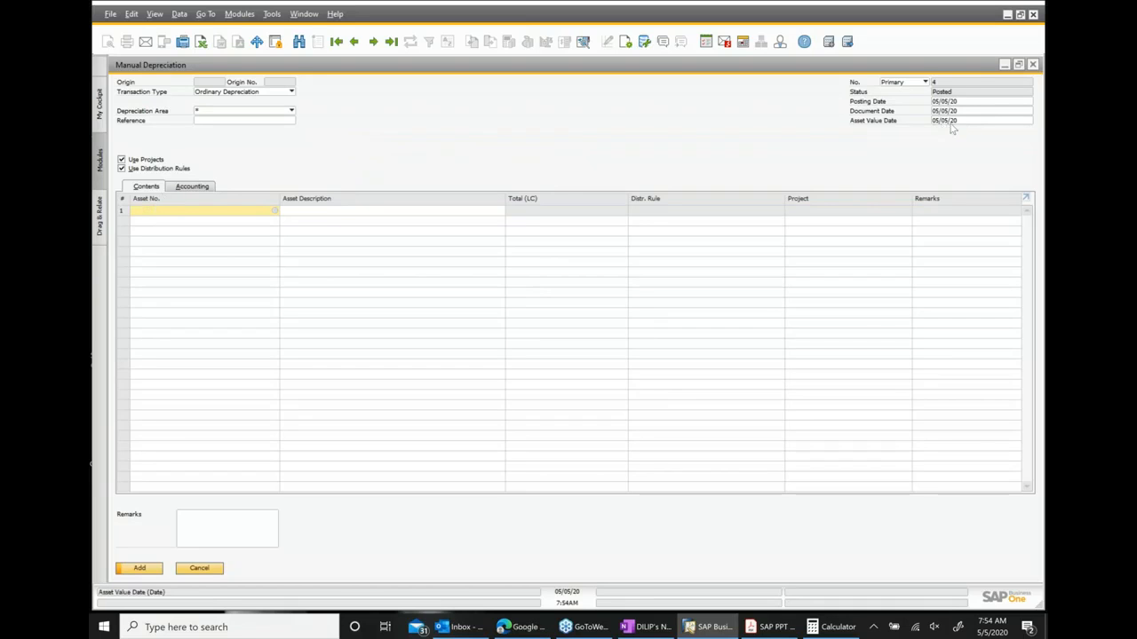
pyautogui.click(1033, 65)
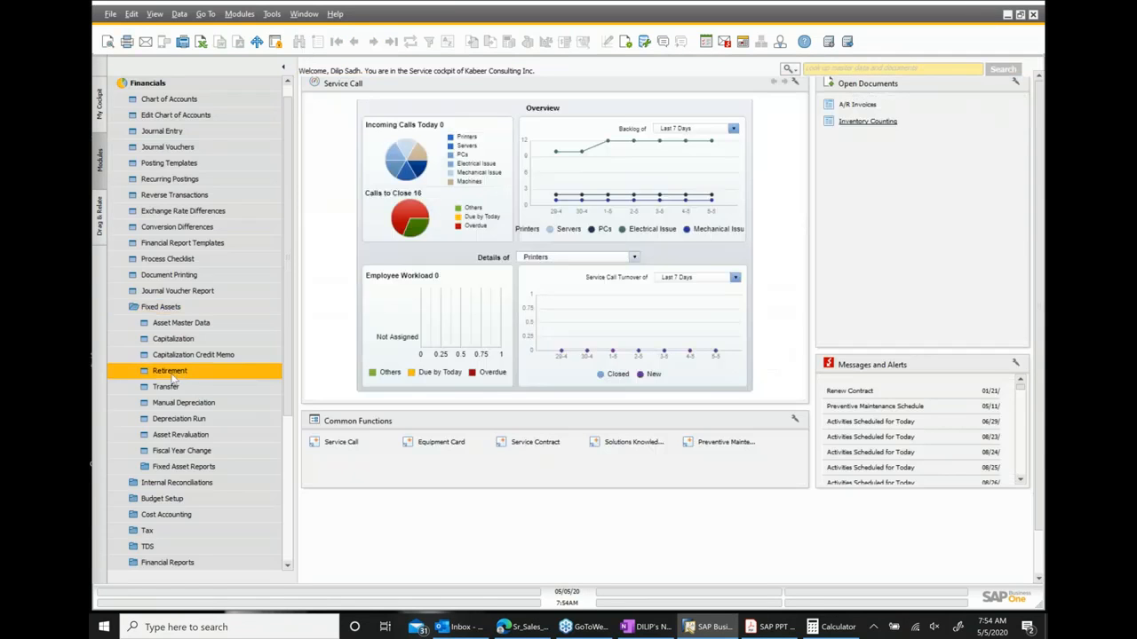
pyautogui.click(181, 404)
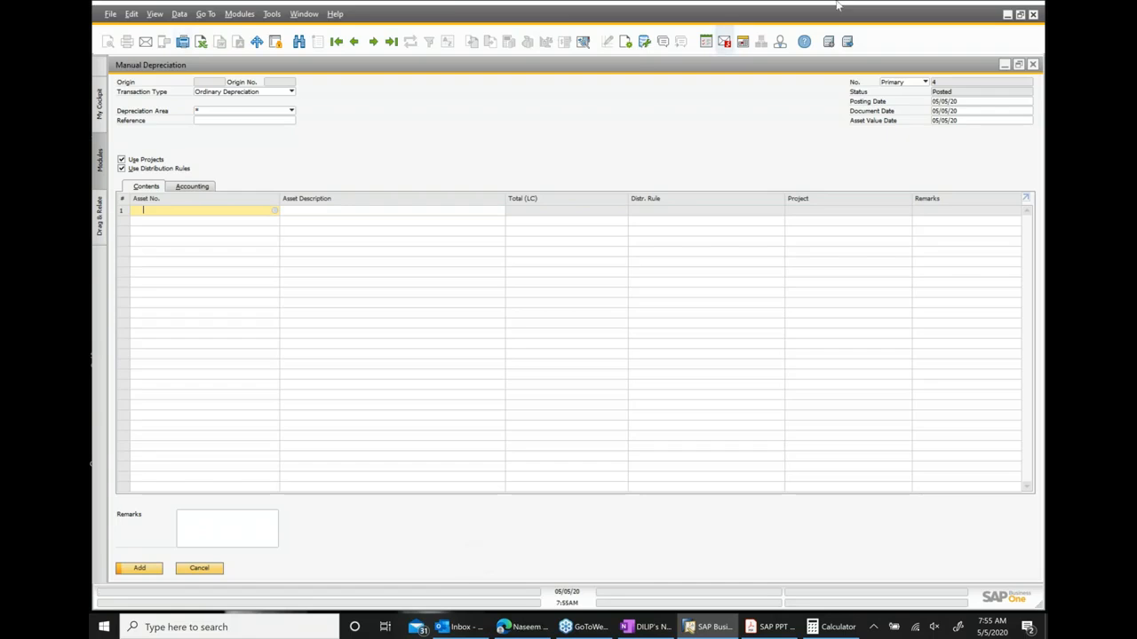
pyautogui.click(1033, 64)
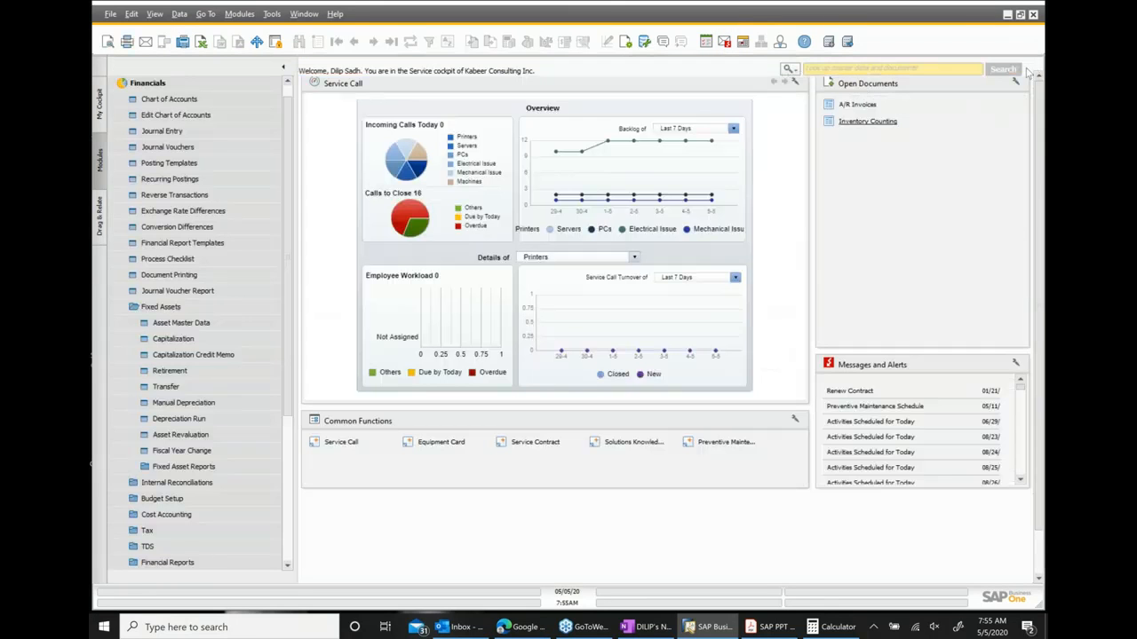
# Preview and execute the Main Books depreciation run up to 05/31/20, confirm the run, and close its windows.
pyautogui.click(178, 418)
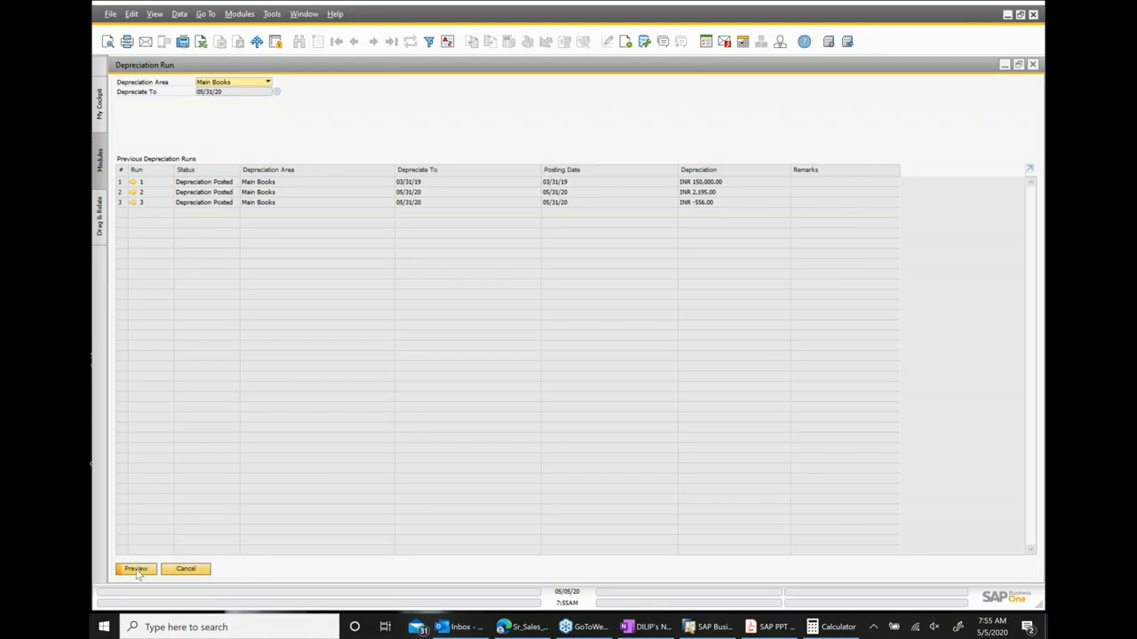
pyautogui.click(137, 572)
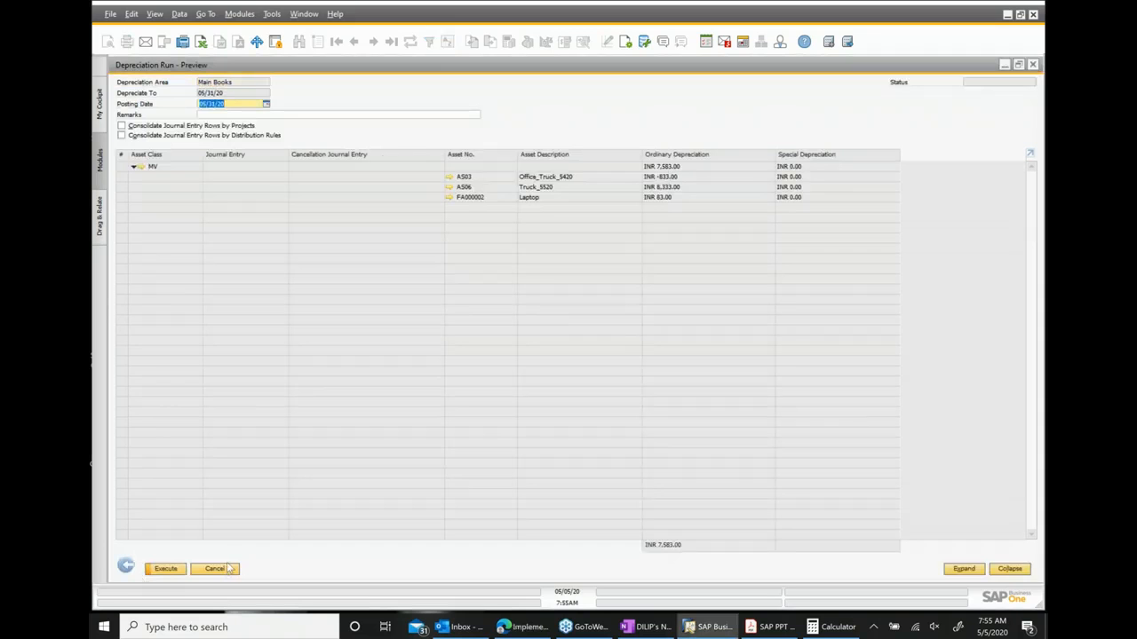
pyautogui.click(1031, 66)
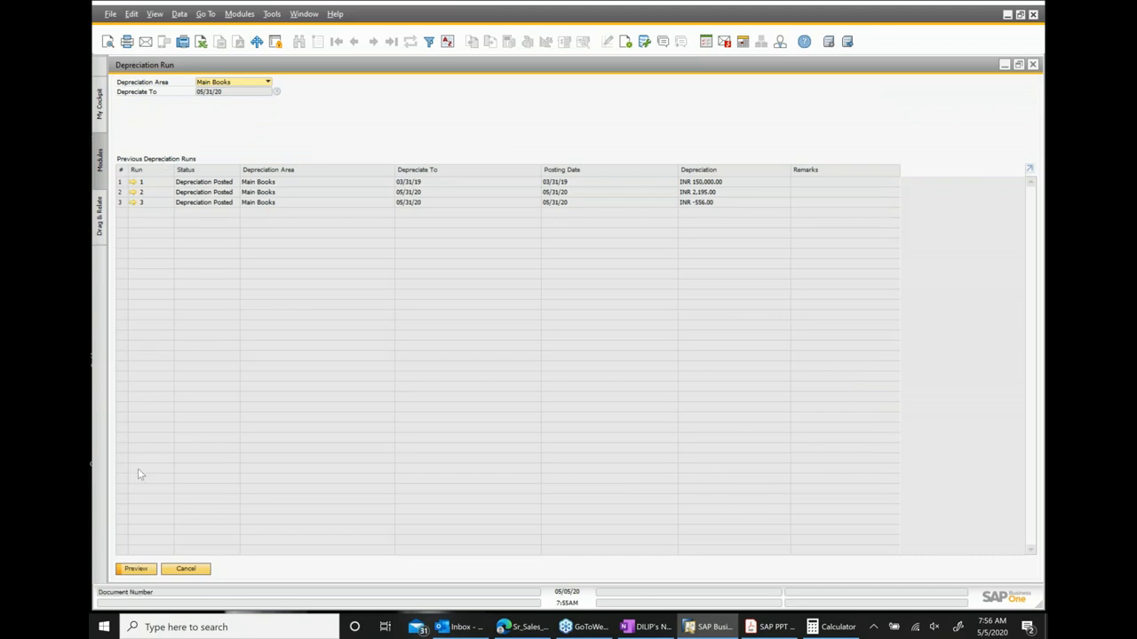
pyautogui.click(137, 572)
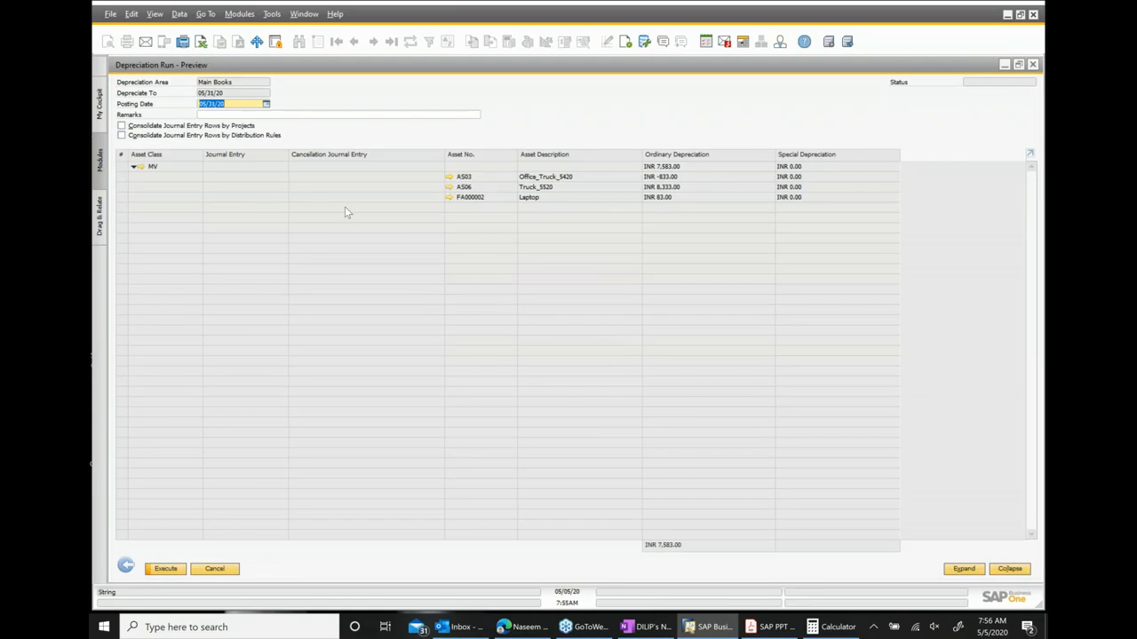
pyautogui.click(122, 188)
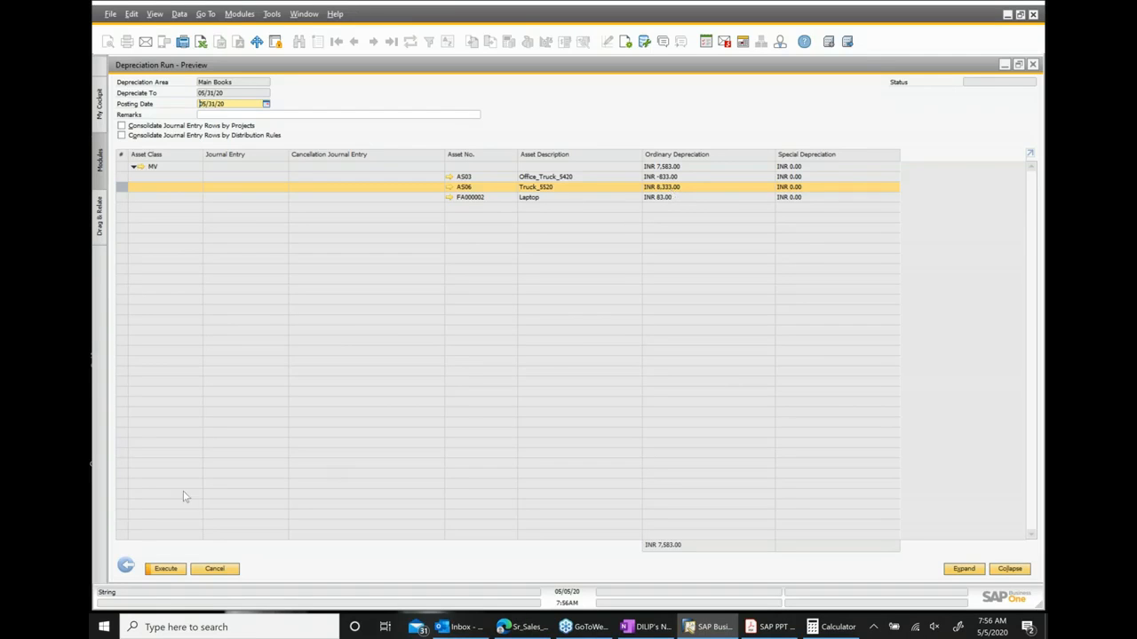
pyautogui.click(172, 571)
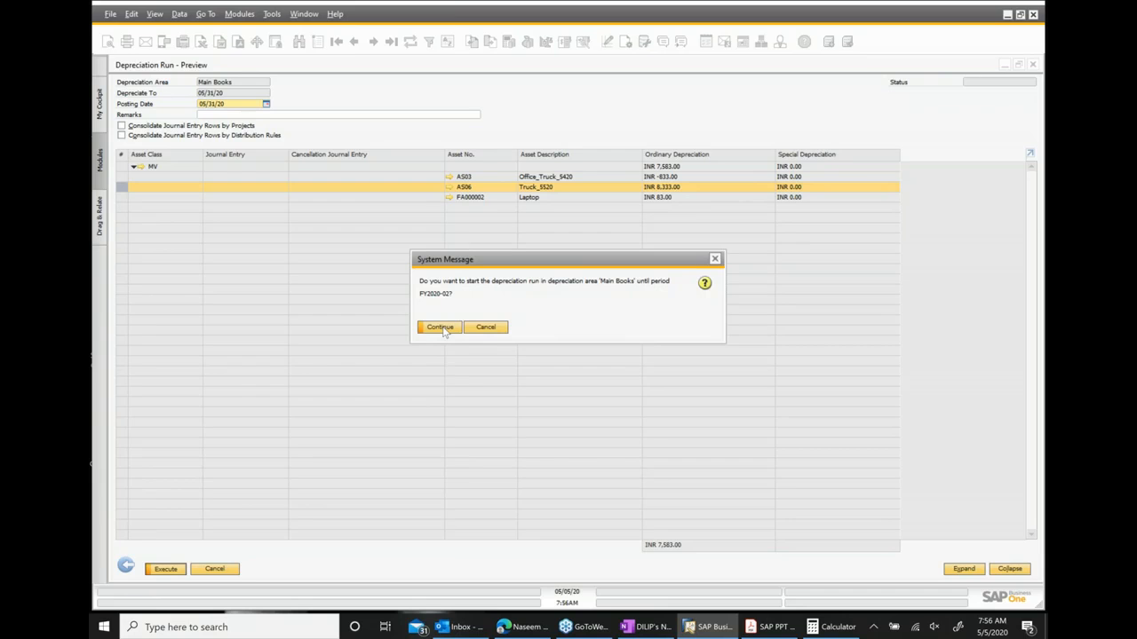
pyautogui.click(440, 328)
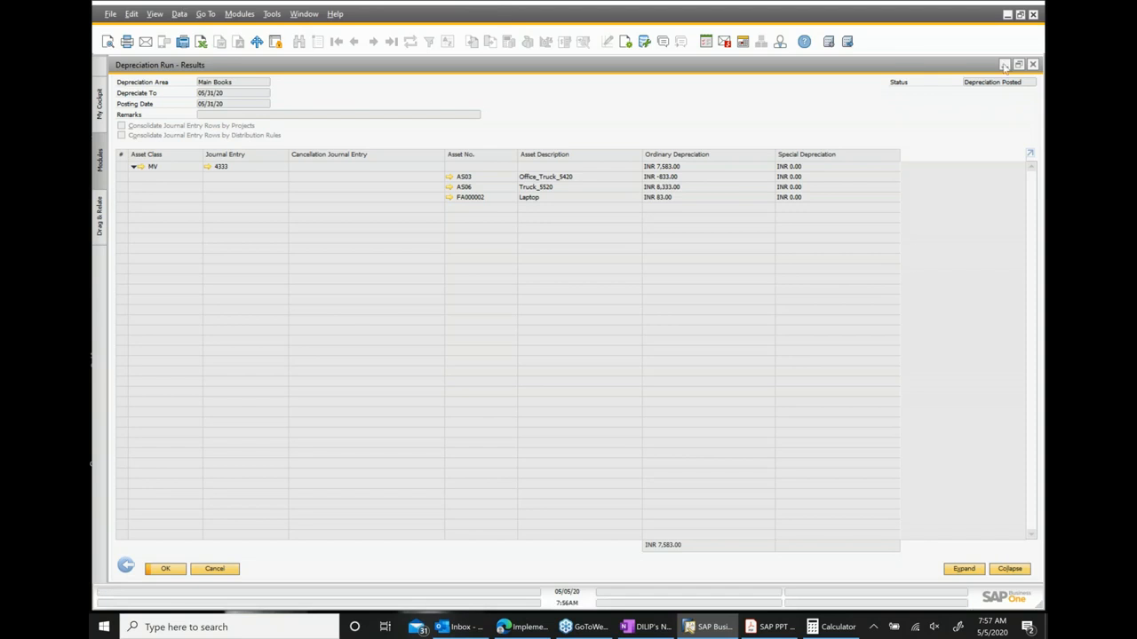
pyautogui.click(1032, 64)
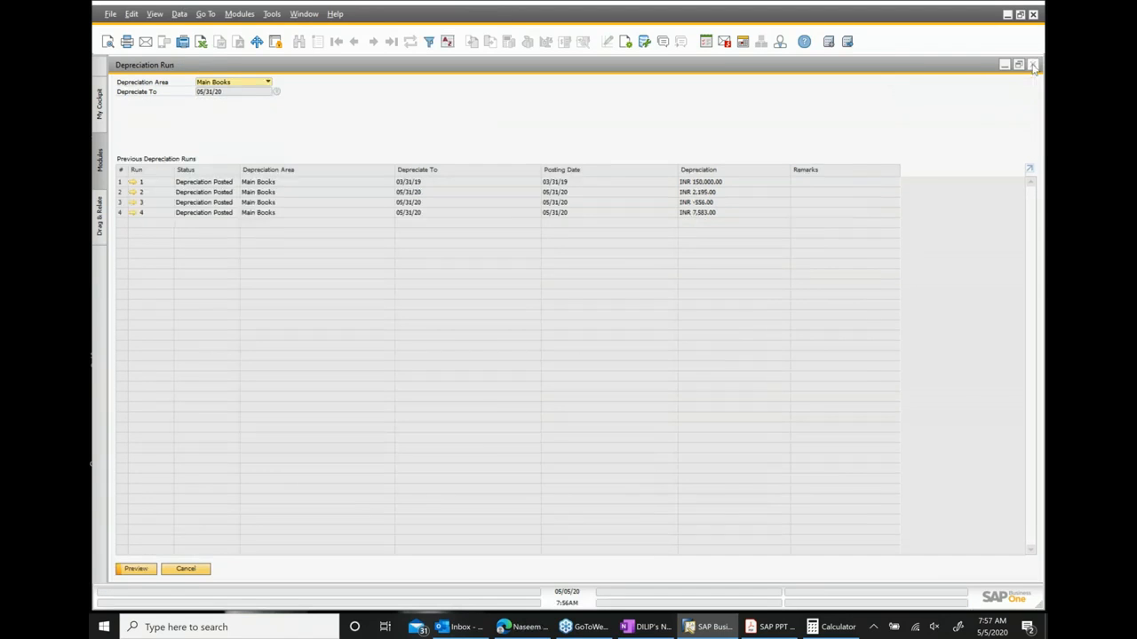
pyautogui.click(1032, 65)
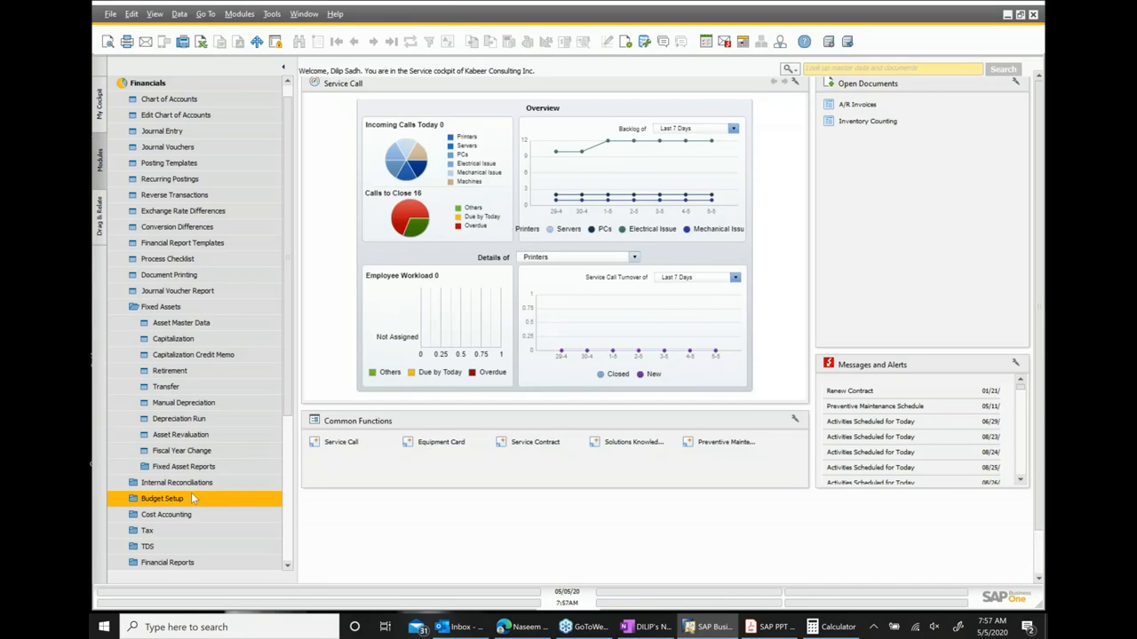
# Open the Truck_S520 asset master through a wildcard search and review its fixed asset values and depreciation tabs.
pyautogui.click(182, 323)
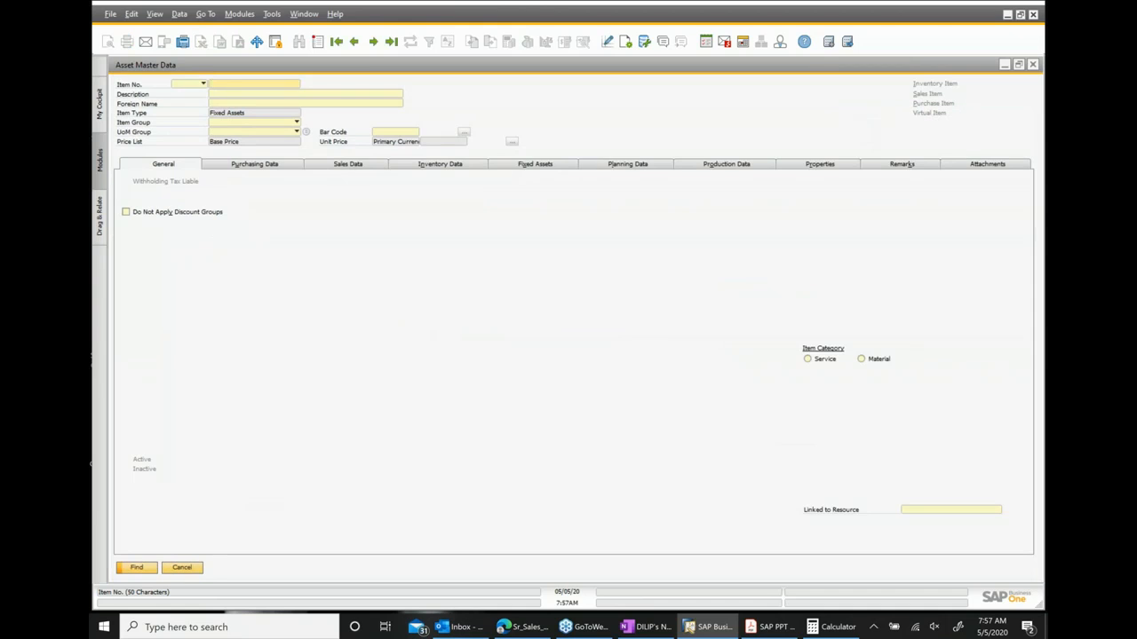
pyautogui.write('*')
pyautogui.press('Return')
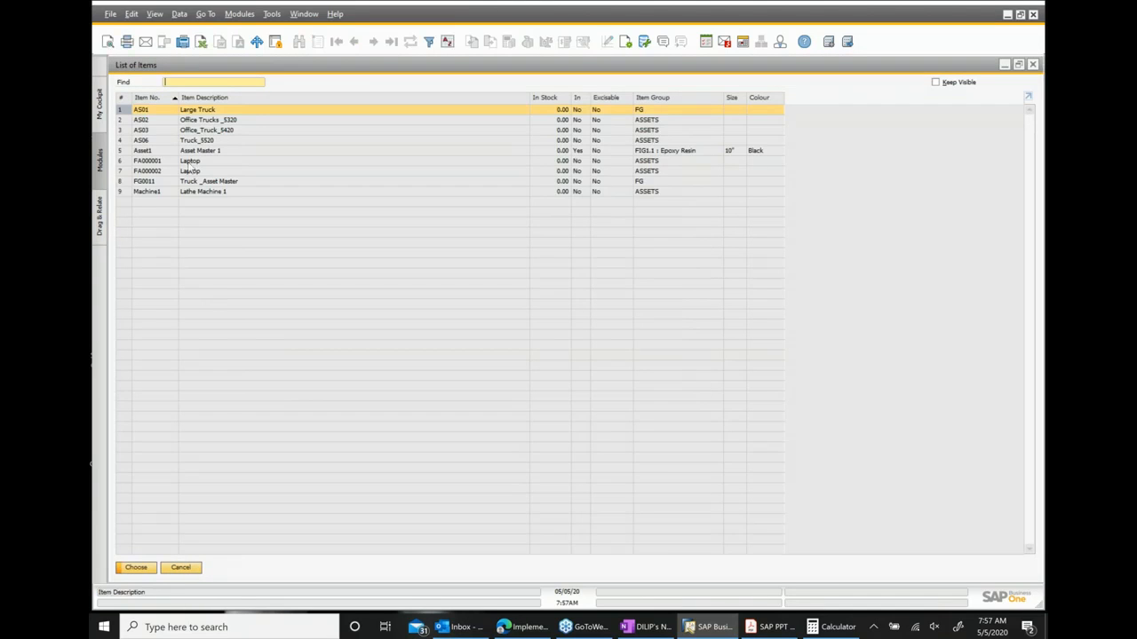
pyautogui.doubleClick(202, 141)
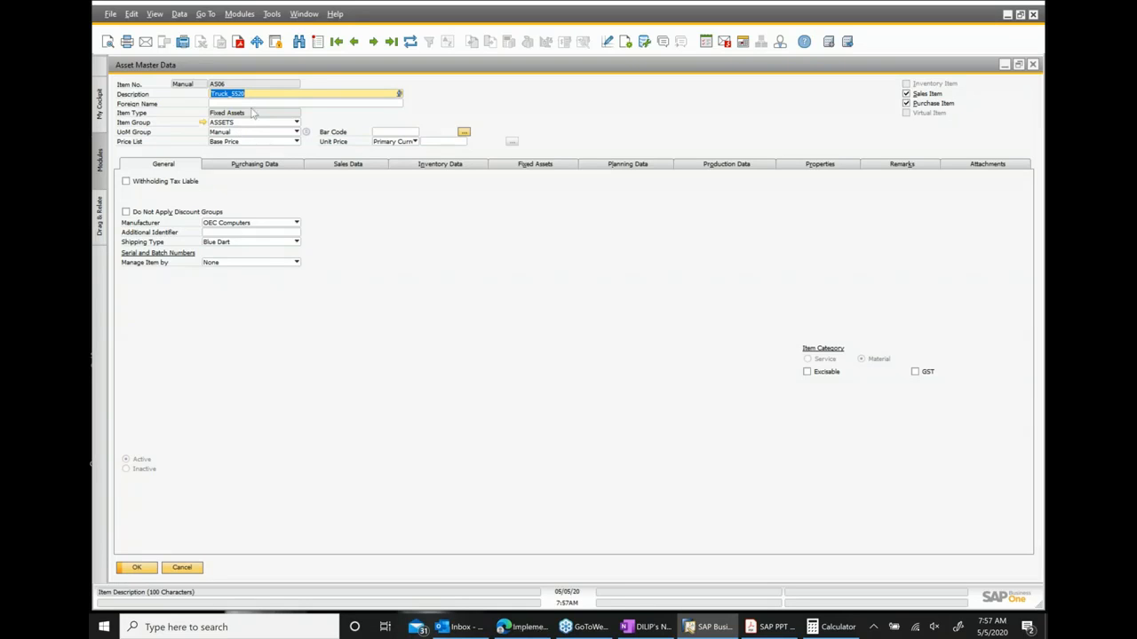
pyautogui.click(533, 165)
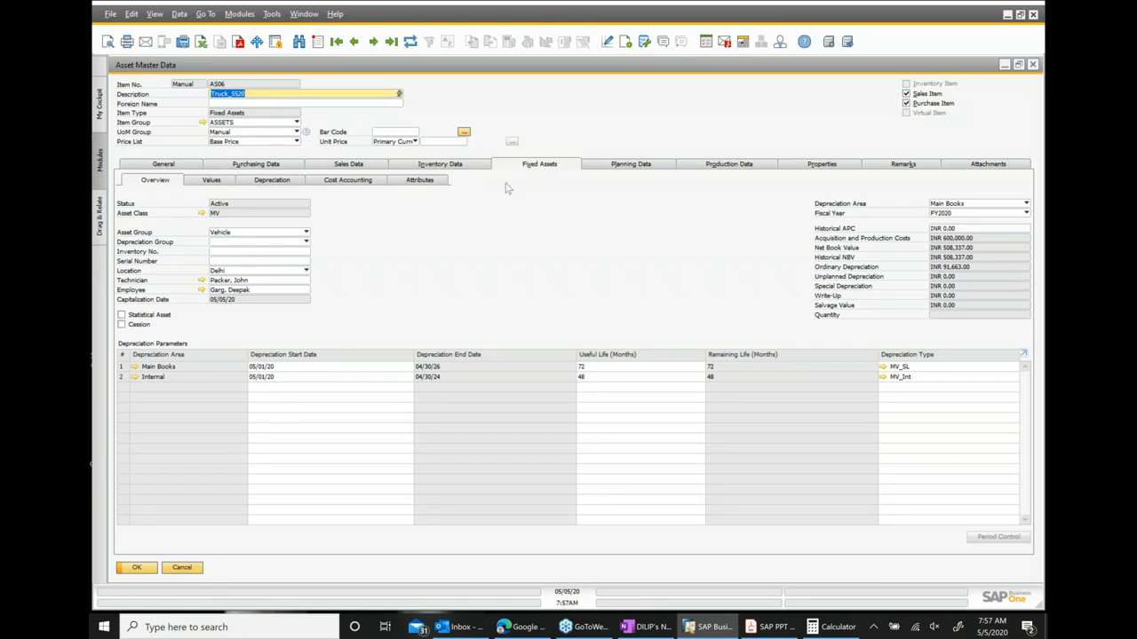
pyautogui.click(224, 183)
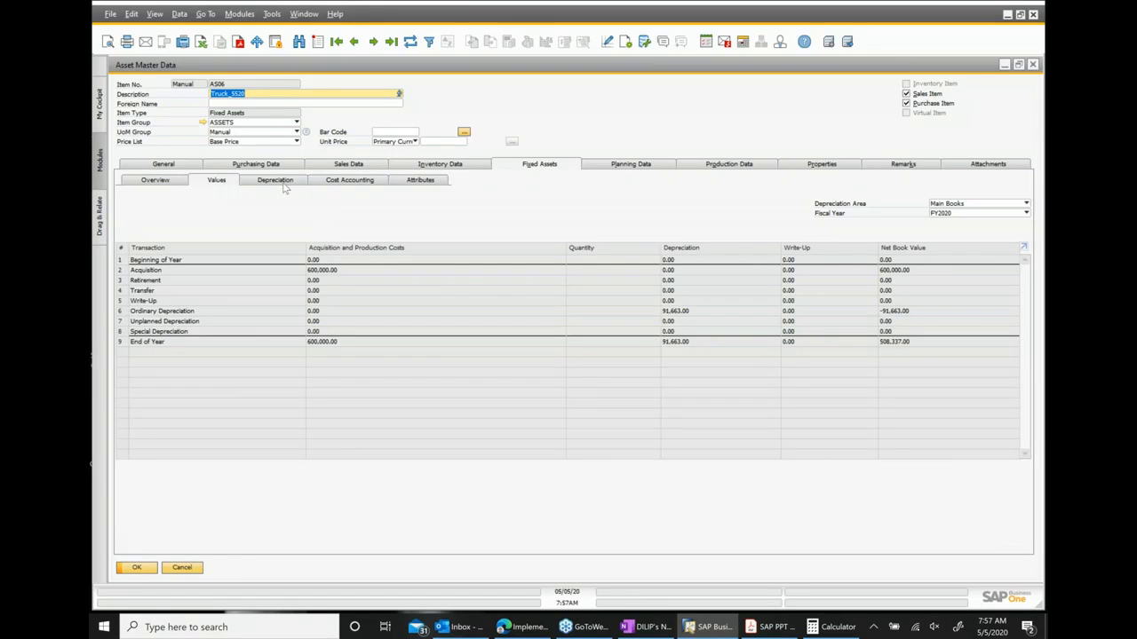
pyautogui.click(276, 182)
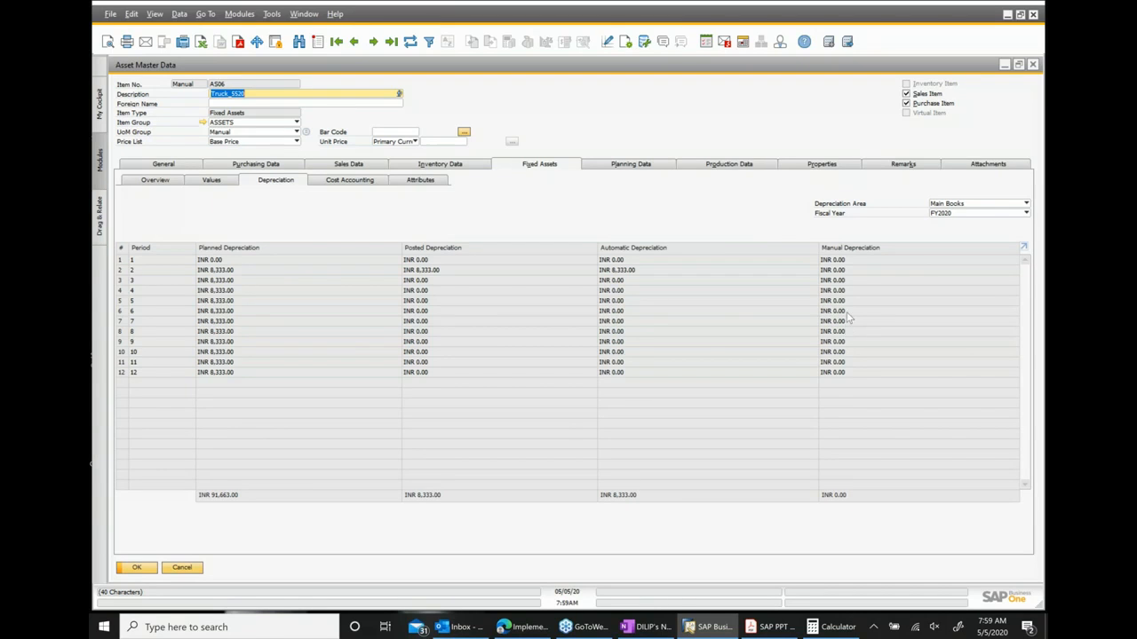
# Open the truck's Asset Transaction Report, drill into the capitalization document, and close both windows.
pyautogui.rightClick(524, 217)
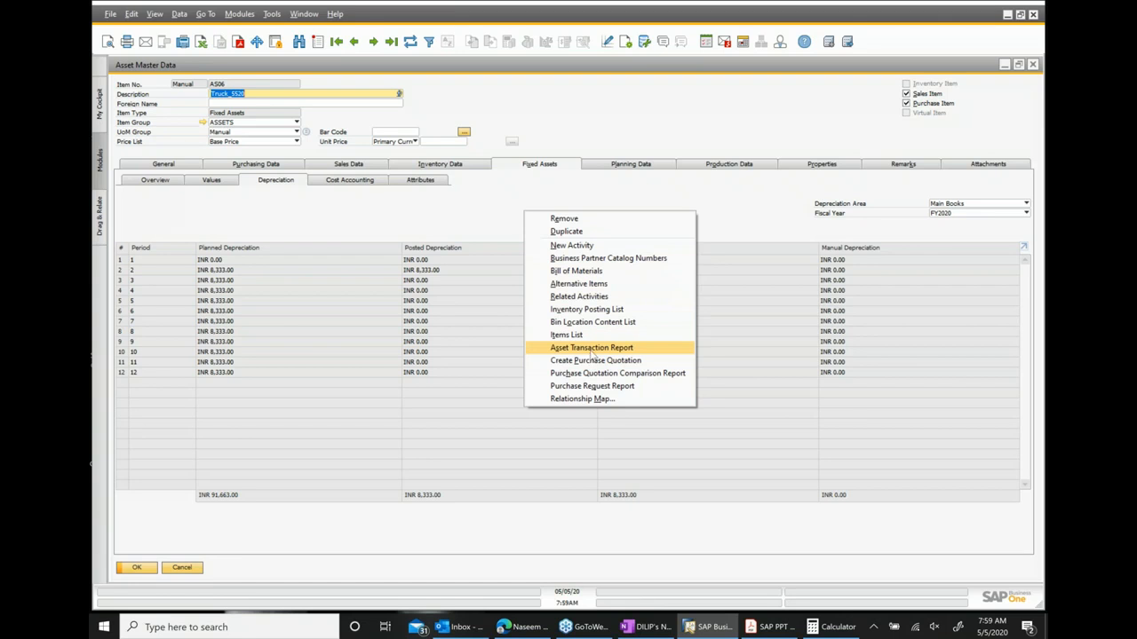
pyautogui.click(592, 348)
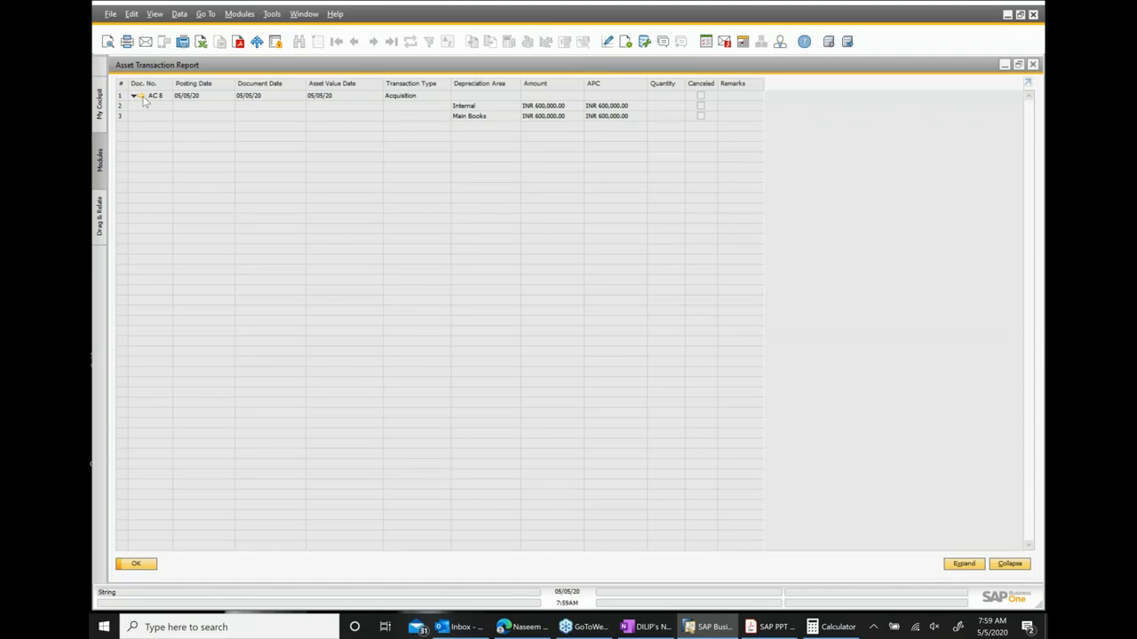
pyautogui.click(139, 95)
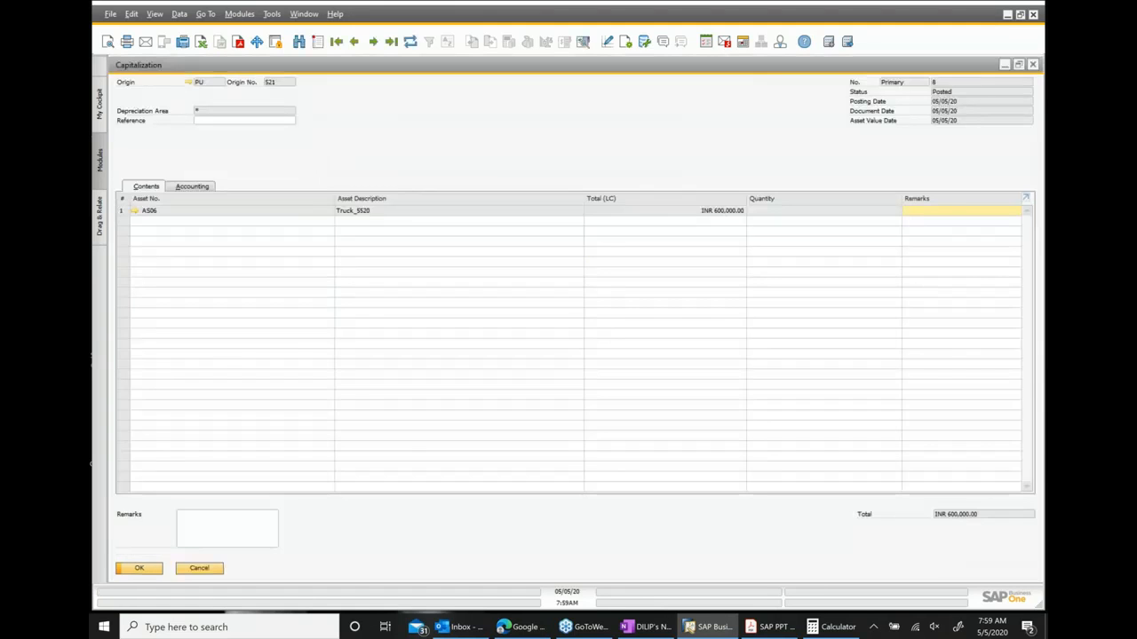
pyautogui.click(1019, 65)
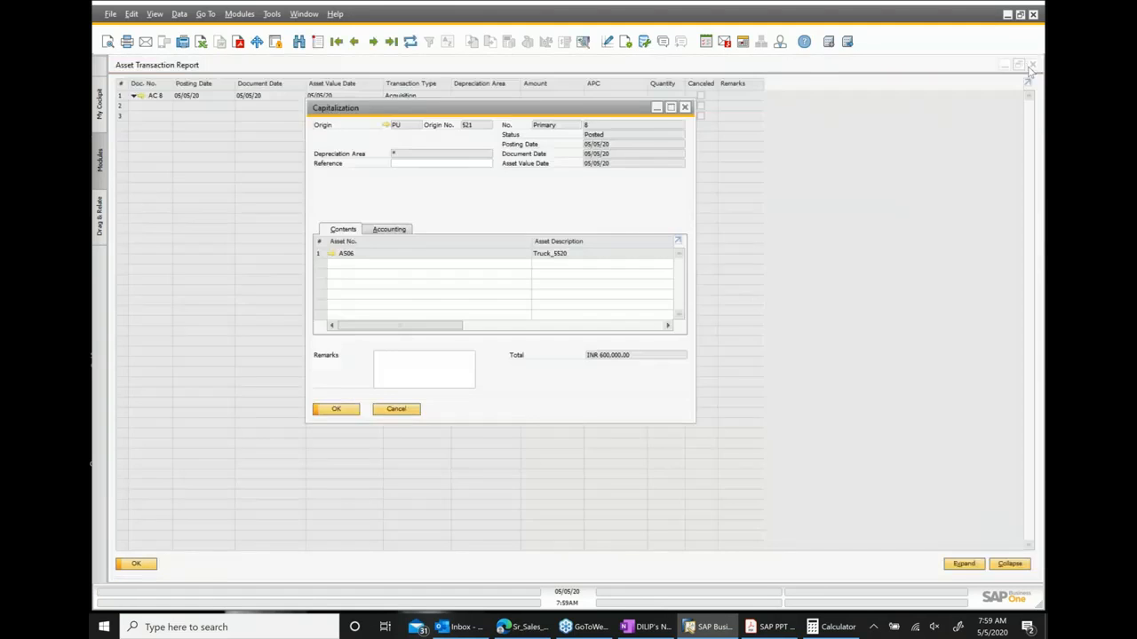
pyautogui.click(684, 107)
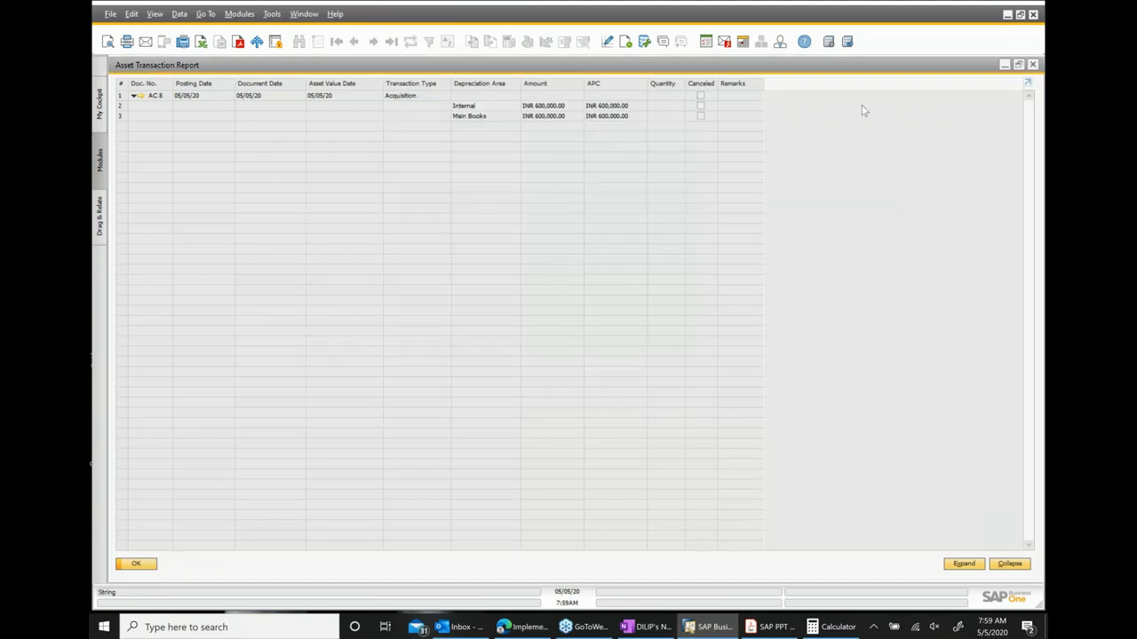
pyautogui.click(1033, 65)
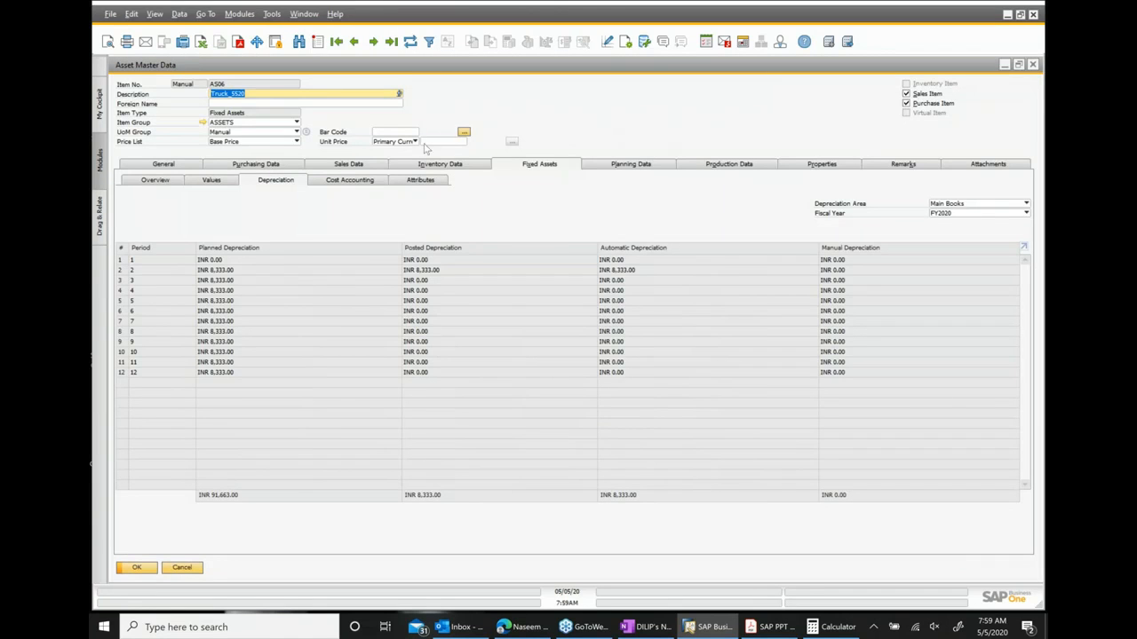
# Return to the asset overview, reopen the Asset Transaction Report, and close it.
pyautogui.click(155, 181)
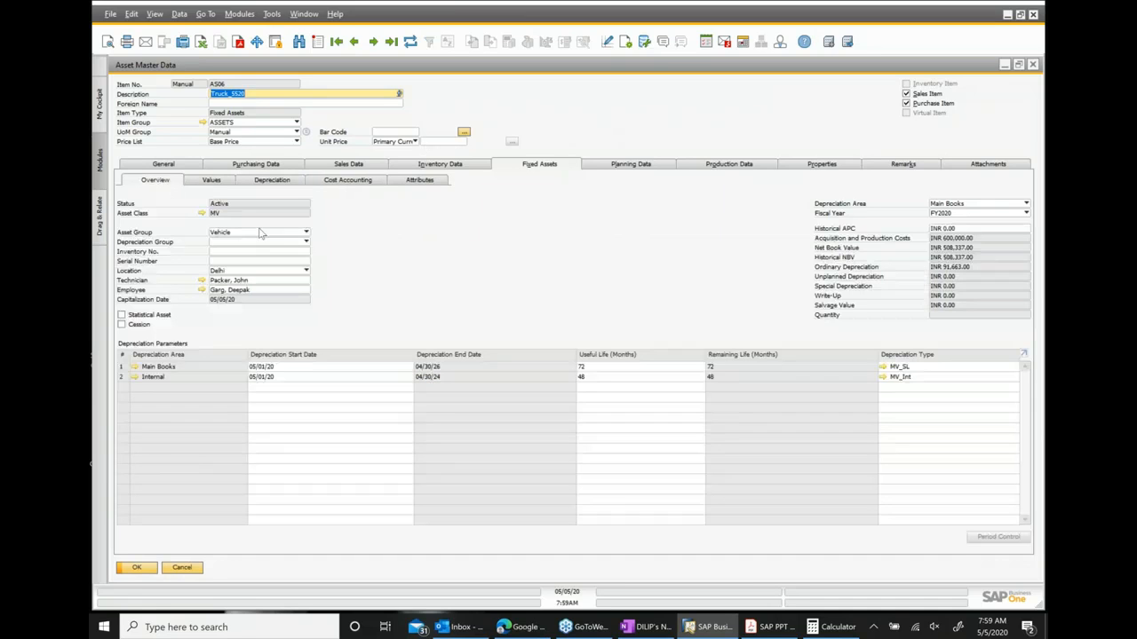
pyautogui.rightClick(533, 231)
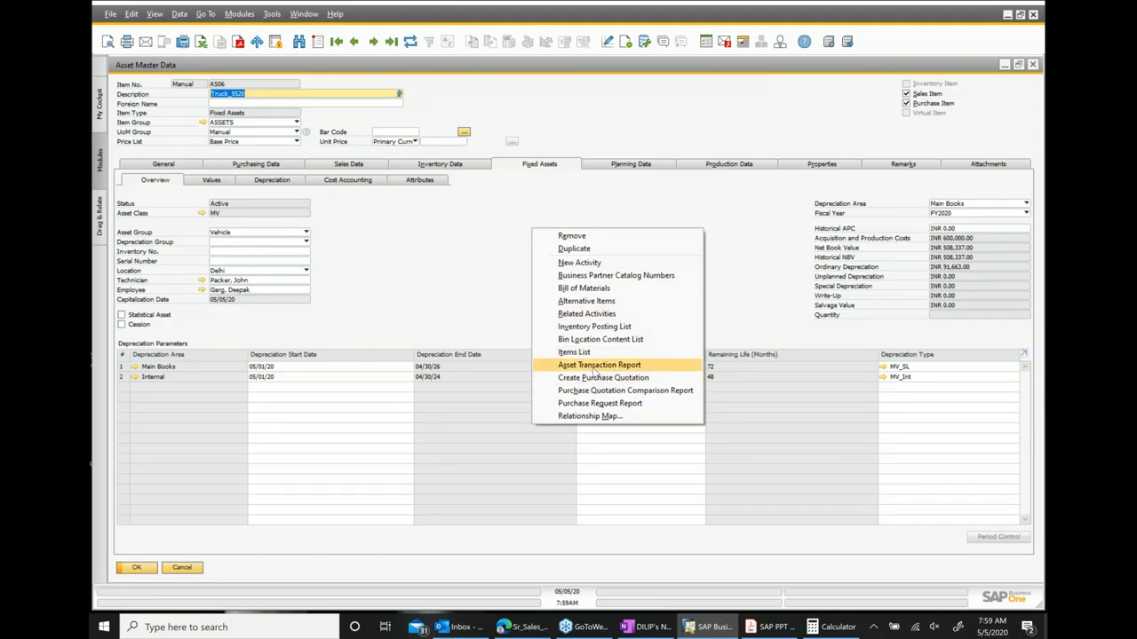
pyautogui.click(594, 369)
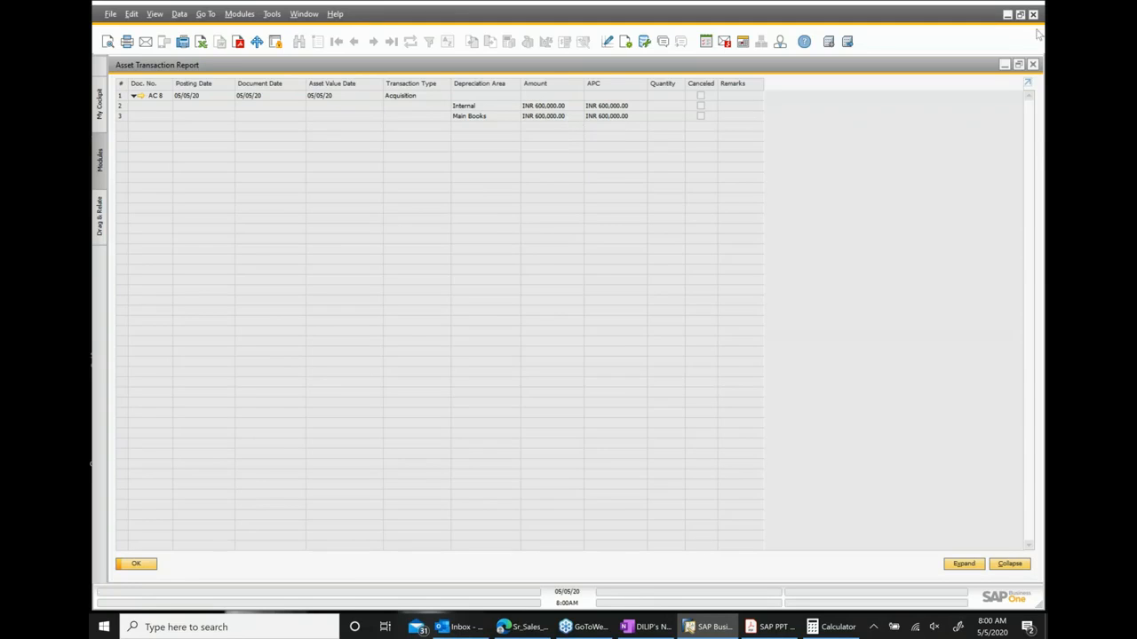
pyautogui.click(1033, 65)
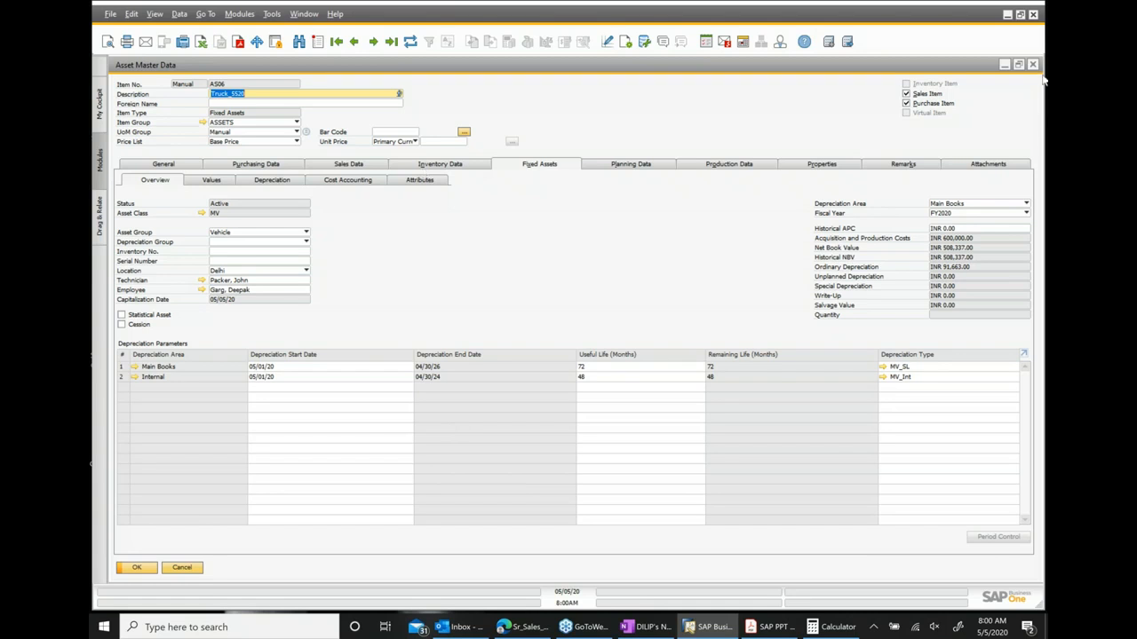
# Close the asset master and add a Capitalization Credit Memo for asset AS06 with a total of INR 40,000.
pyautogui.click(1033, 67)
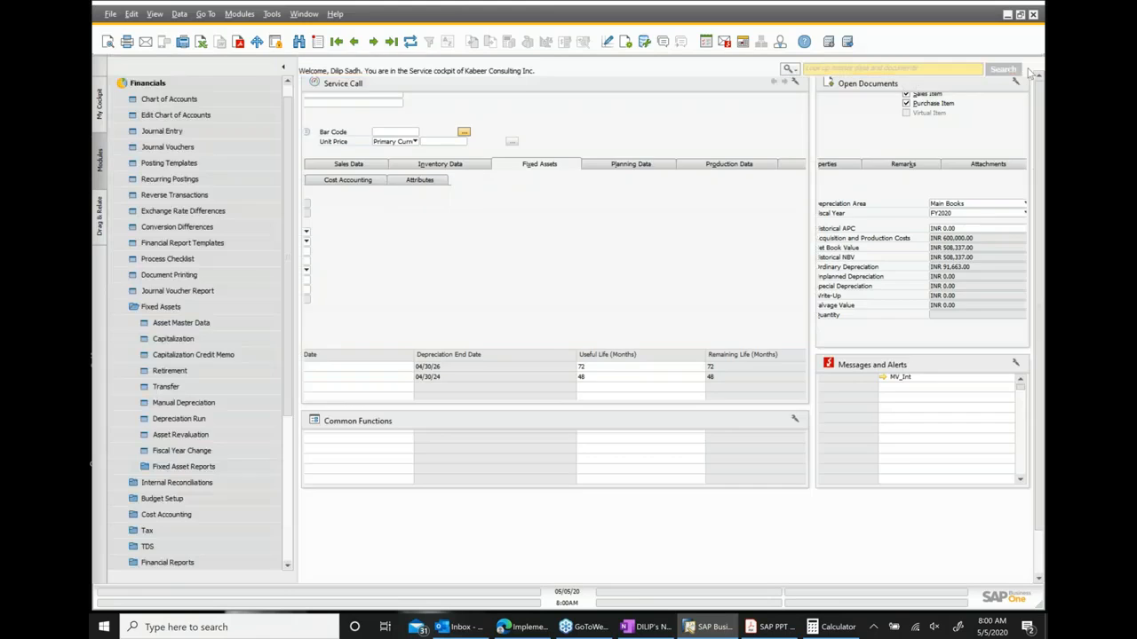
pyautogui.click(190, 359)
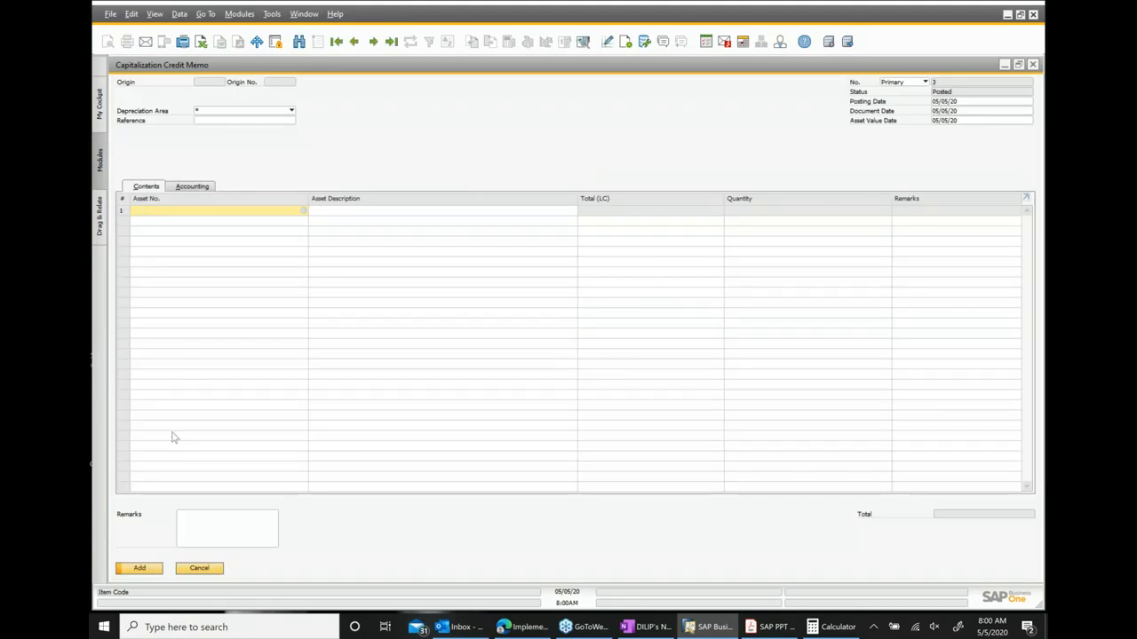
pyautogui.write('AS')
pyautogui.write('06')
pyautogui.press('Tab')
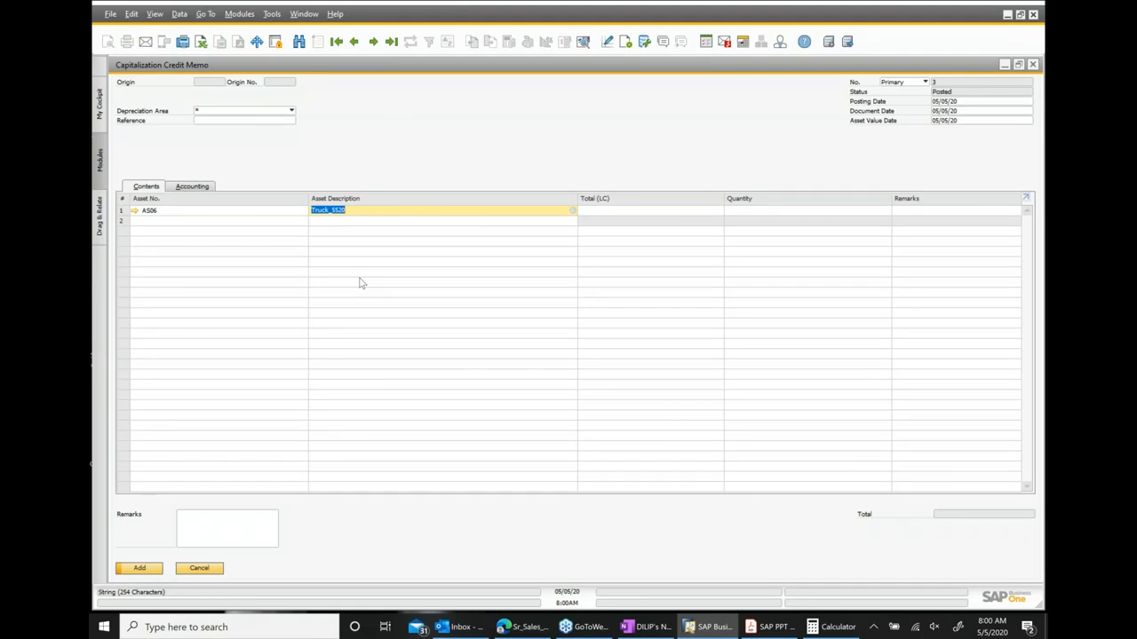
pyautogui.click(590, 211)
pyautogui.write('4')
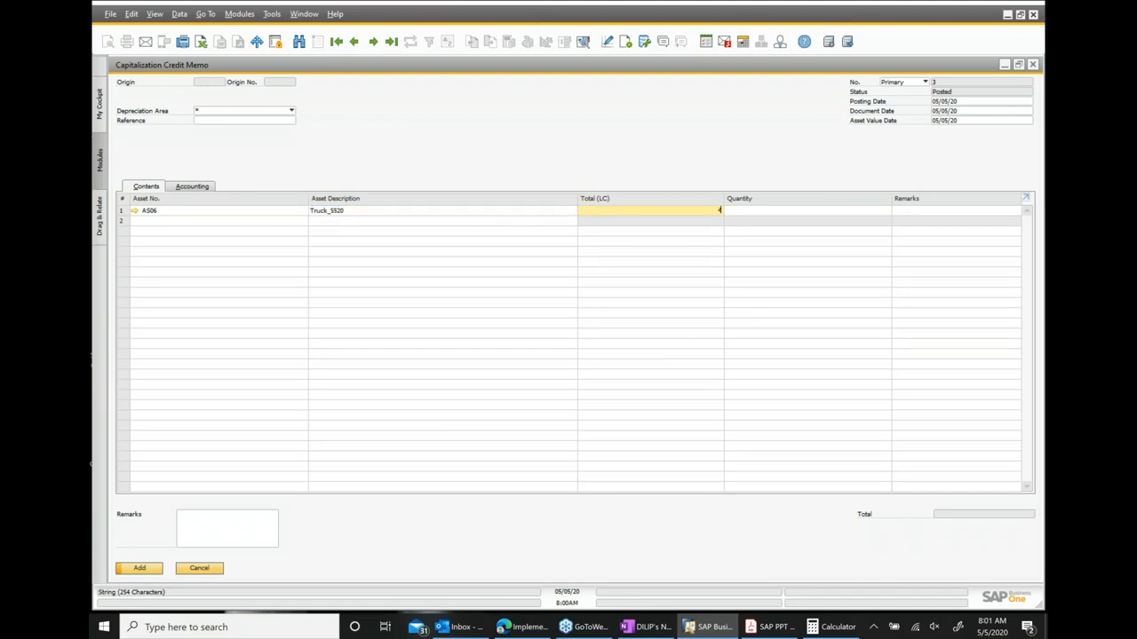
pyautogui.write('0000')
pyautogui.click(147, 570)
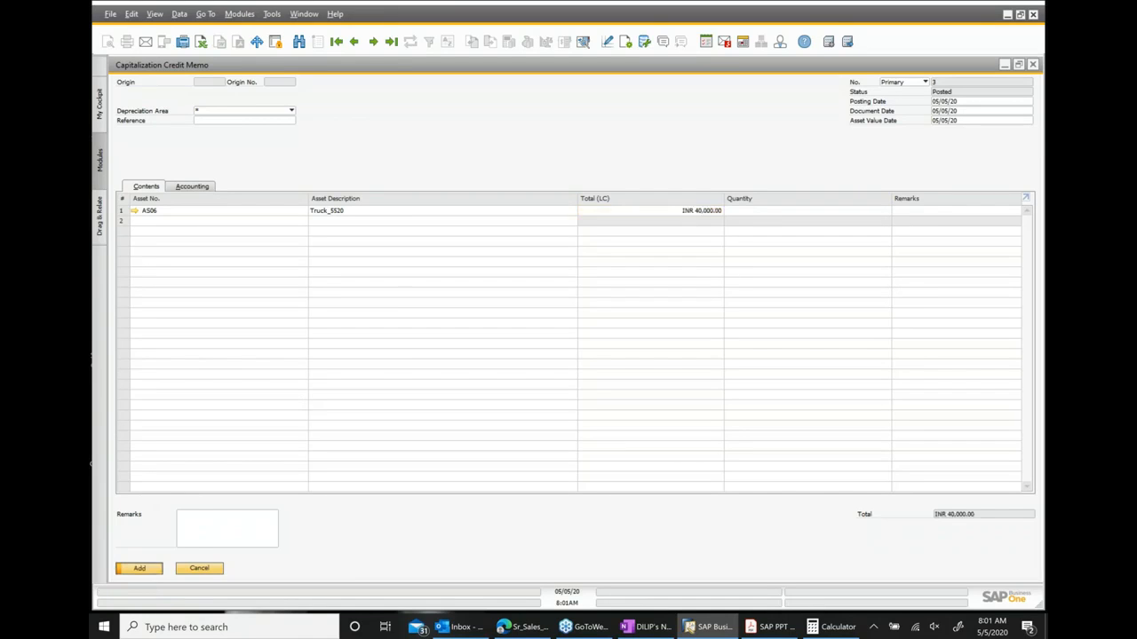
pyautogui.click(439, 328)
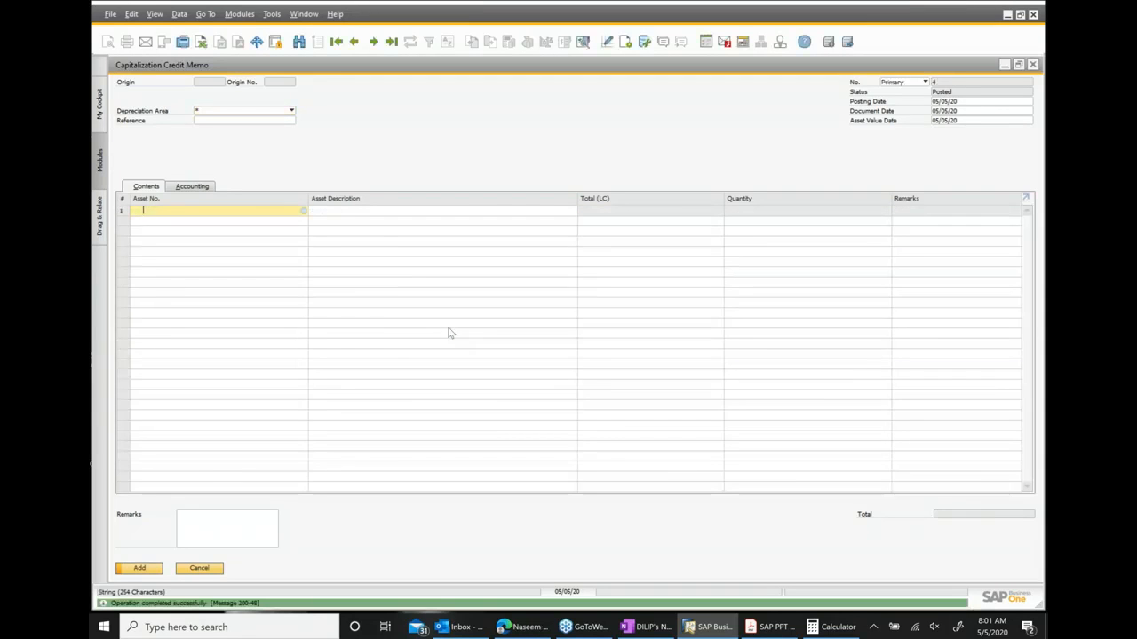
# Go back to the posted capitalization credit memo, open its journal entry, and close both windows.
pyautogui.click(352, 43)
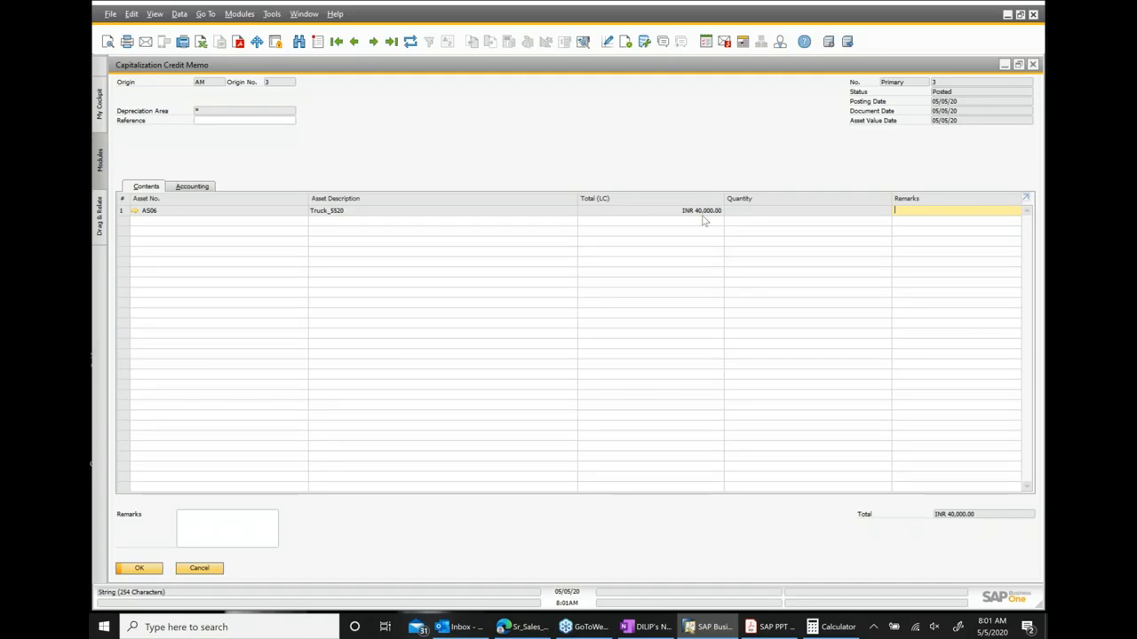
pyautogui.rightClick(565, 151)
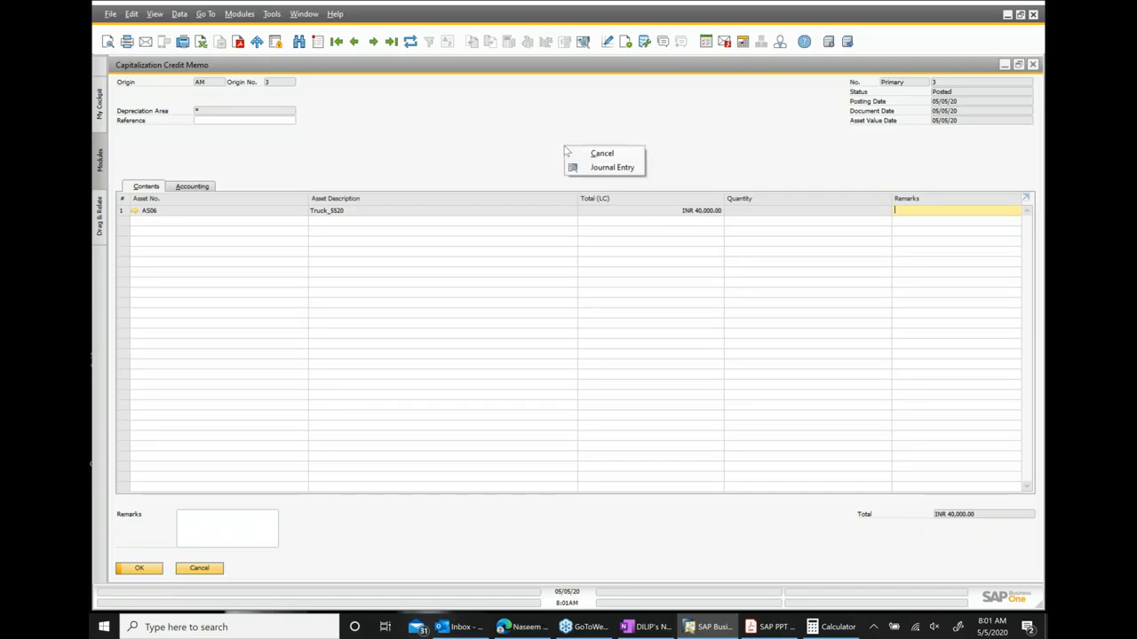
pyautogui.click(610, 168)
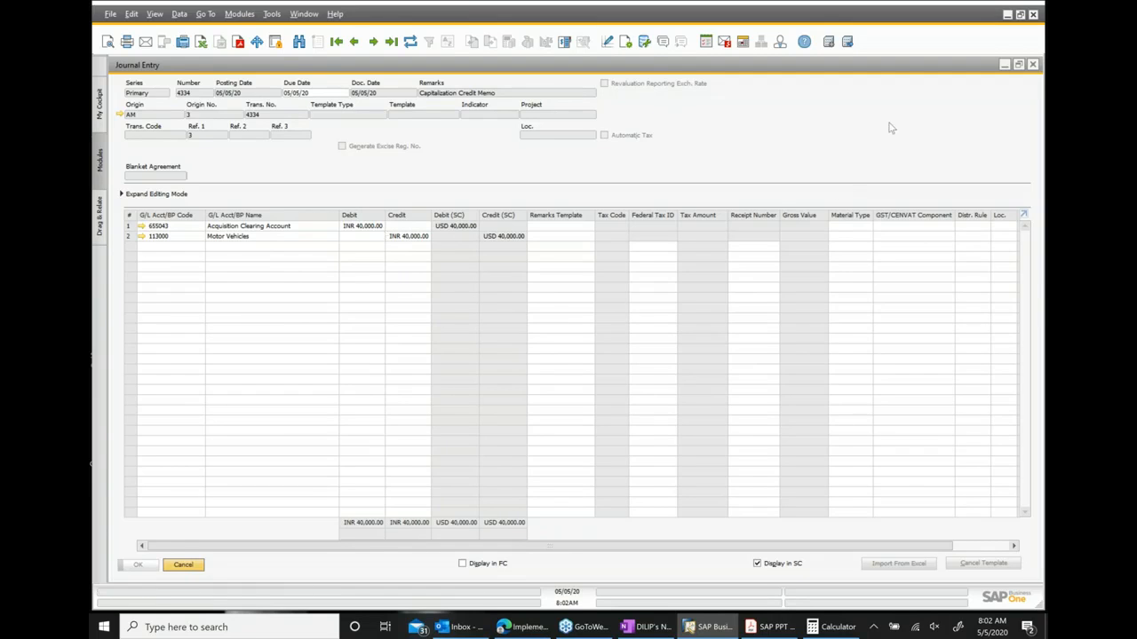
pyautogui.click(1032, 66)
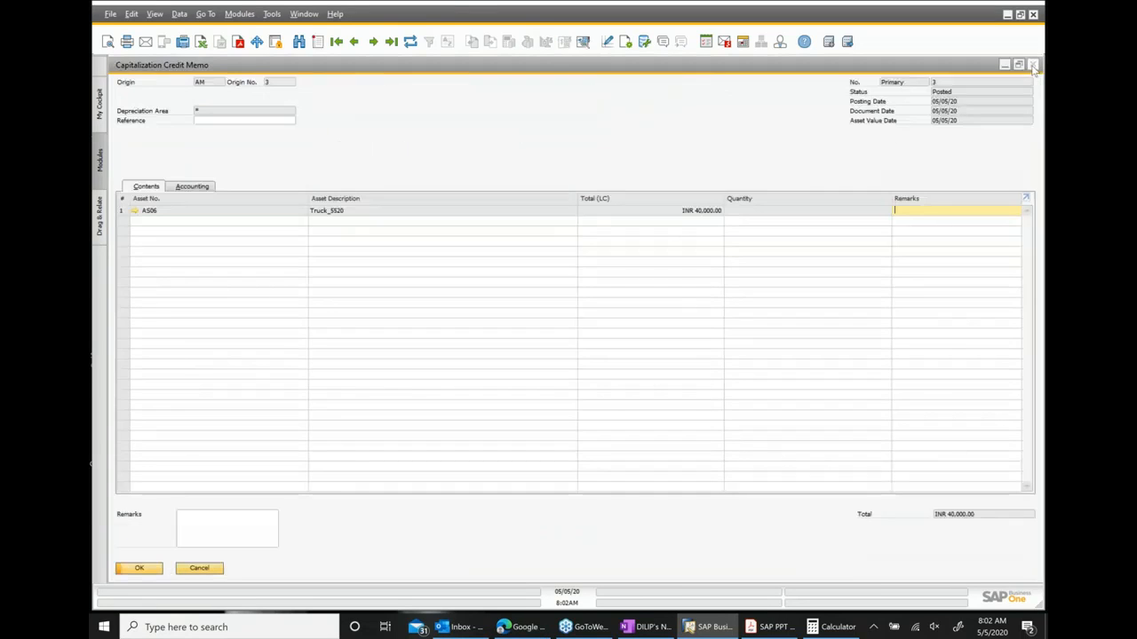
pyautogui.click(1033, 66)
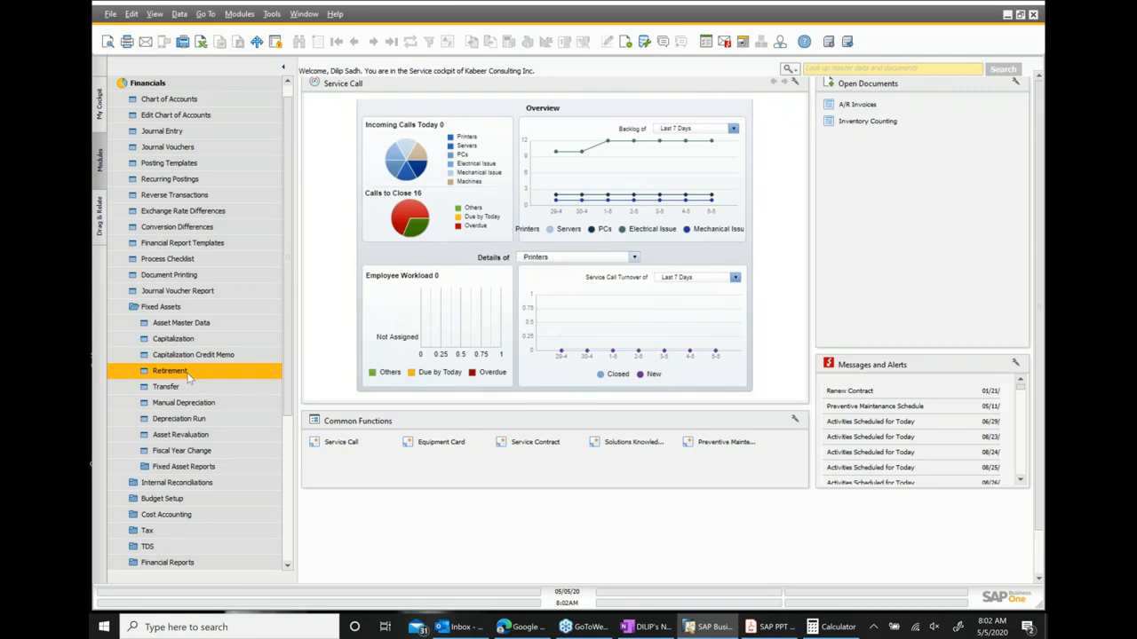
# Open a new Retirement document and set its transaction type to Sales.
pyautogui.click(173, 371)
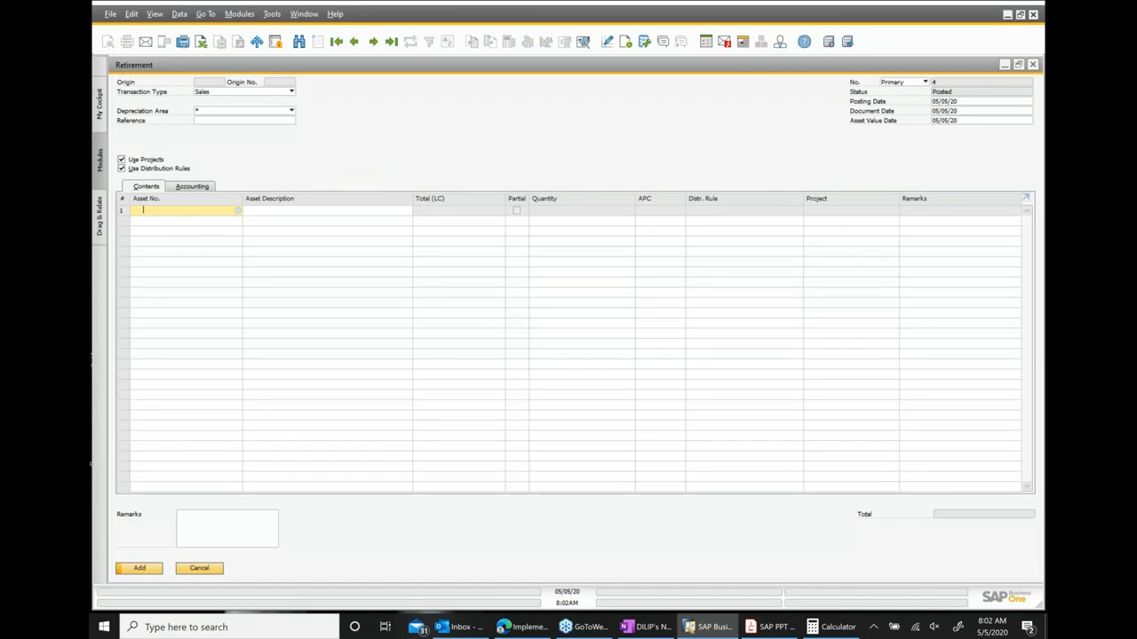
pyautogui.click(291, 93)
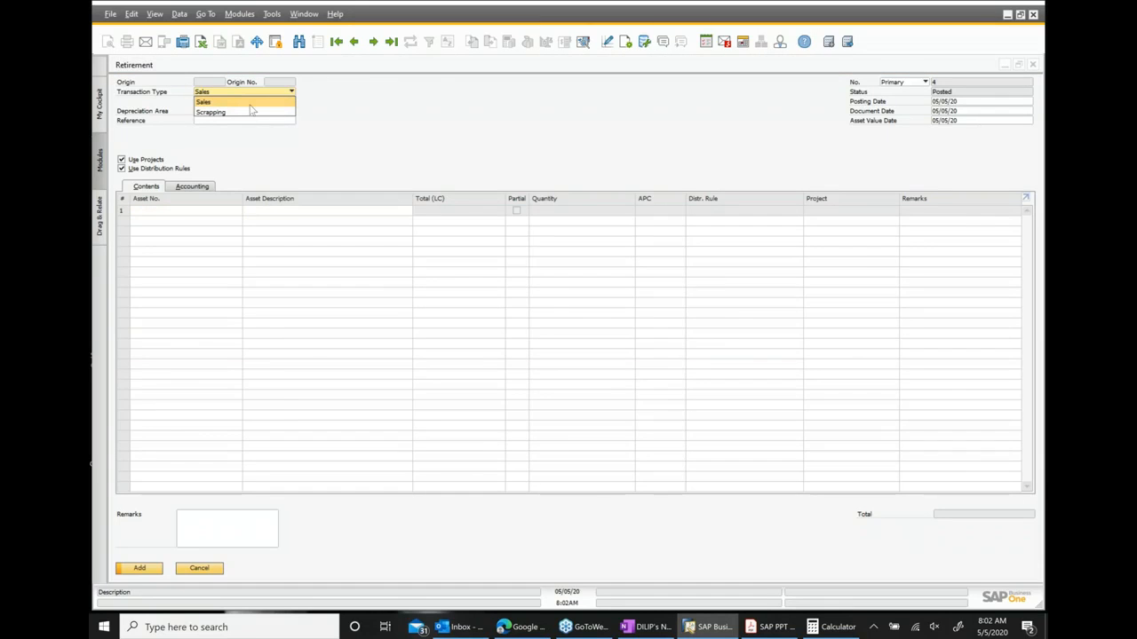
pyautogui.click(433, 102)
pyautogui.doubleClick(306, 64)
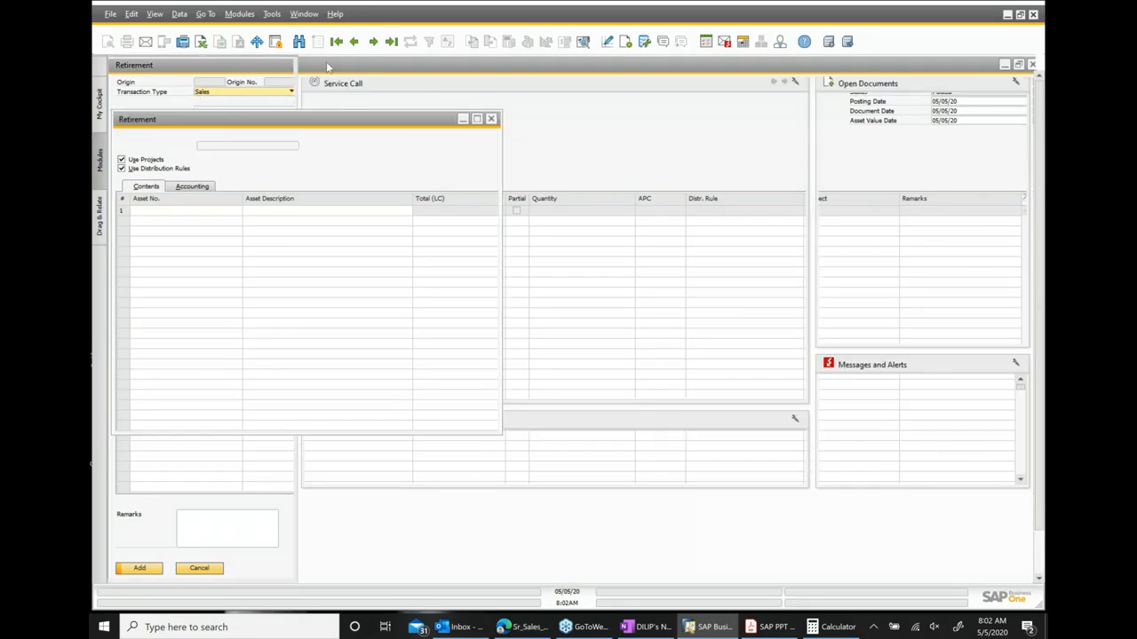
pyautogui.doubleClick(505, 67)
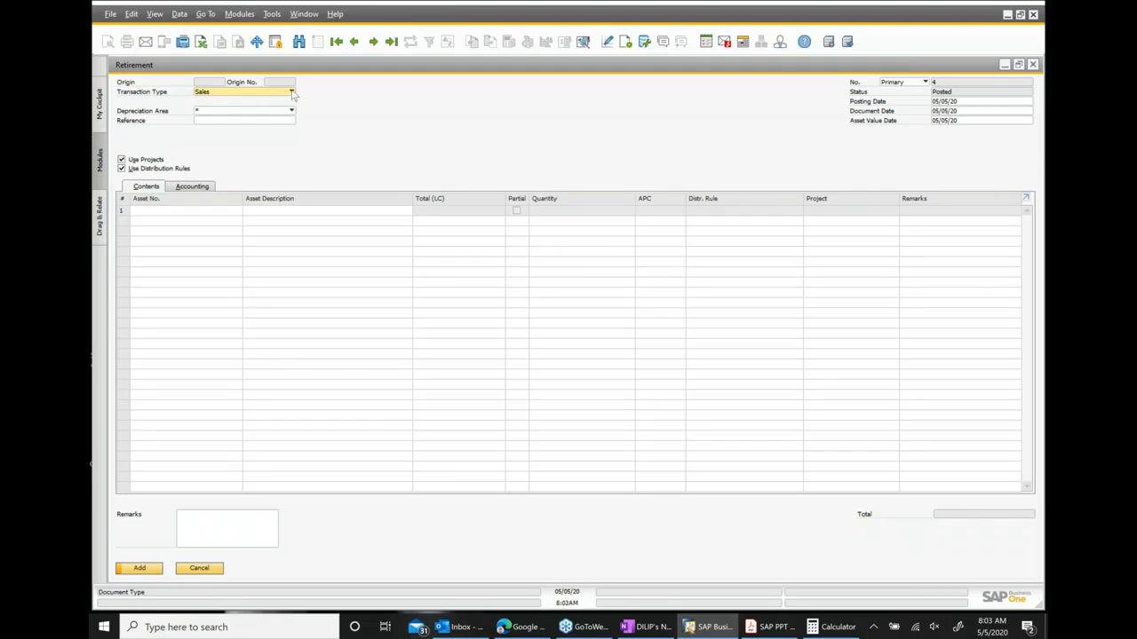
pyautogui.click(290, 93)
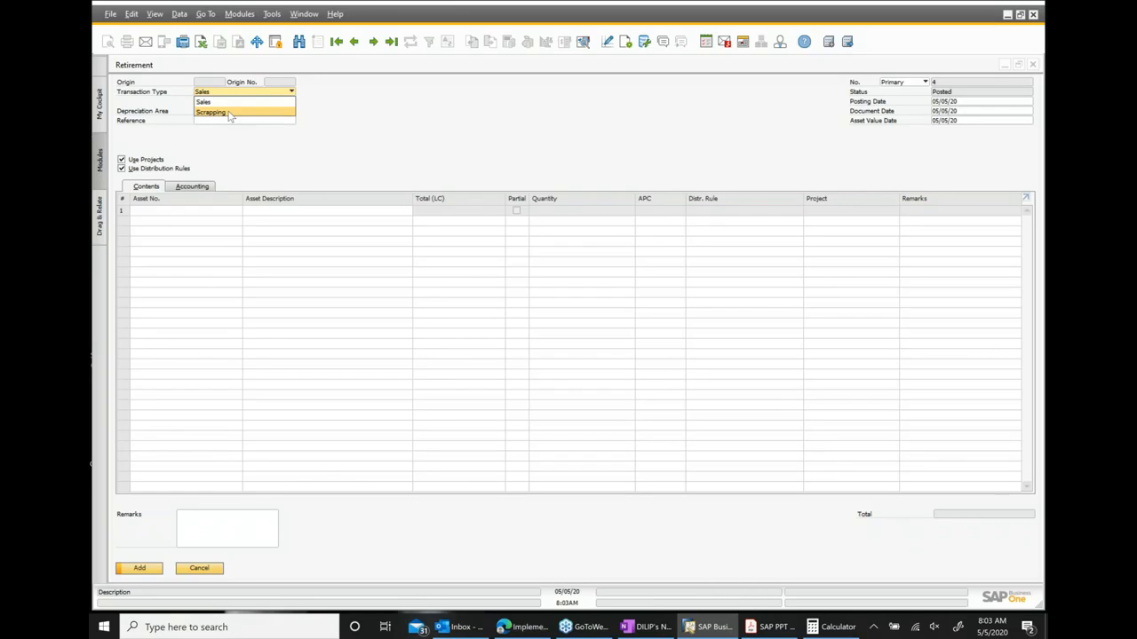
pyautogui.click(206, 104)
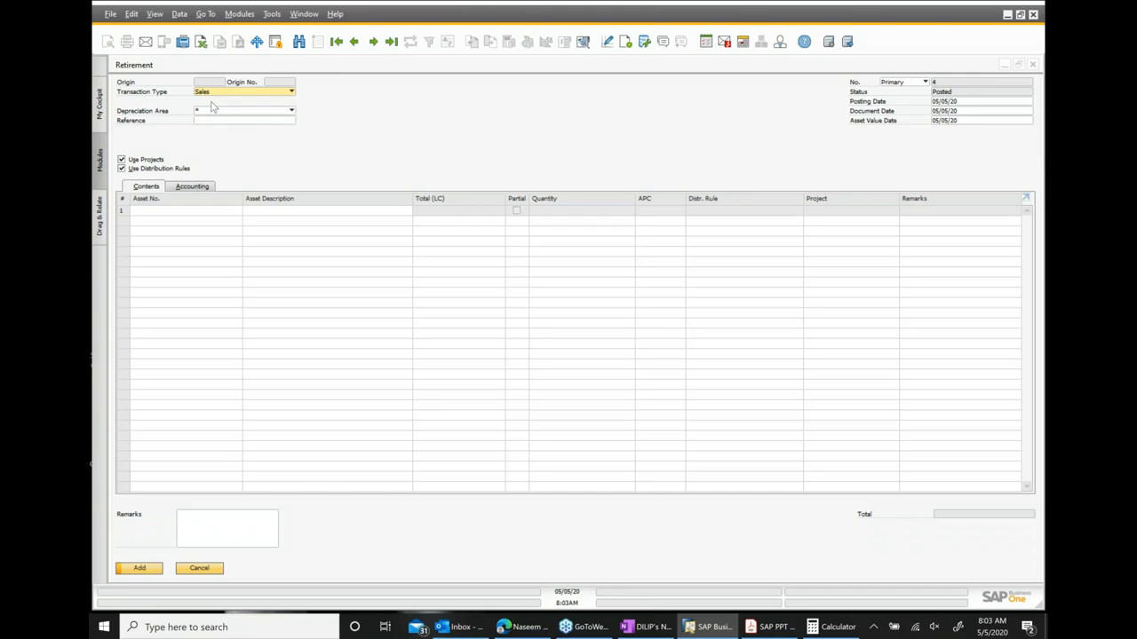
# Enter asset AS06 on the retirement with a total of INR 75,000.
pyautogui.click(146, 212)
pyautogui.write('ASS0')
pyautogui.write('6')
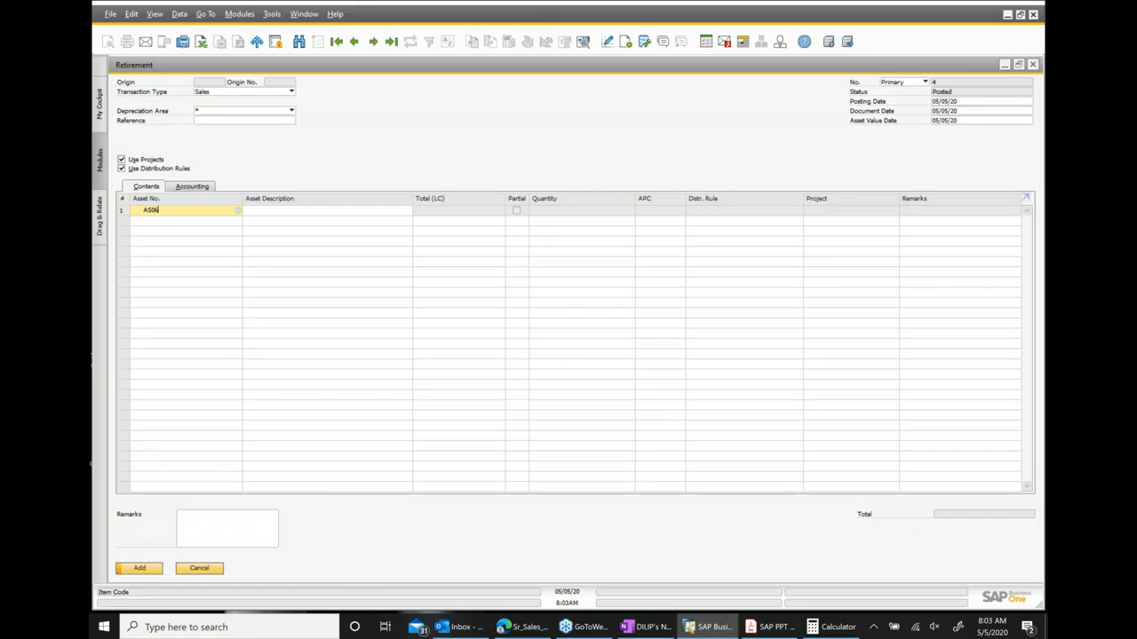
pyautogui.click(256, 519)
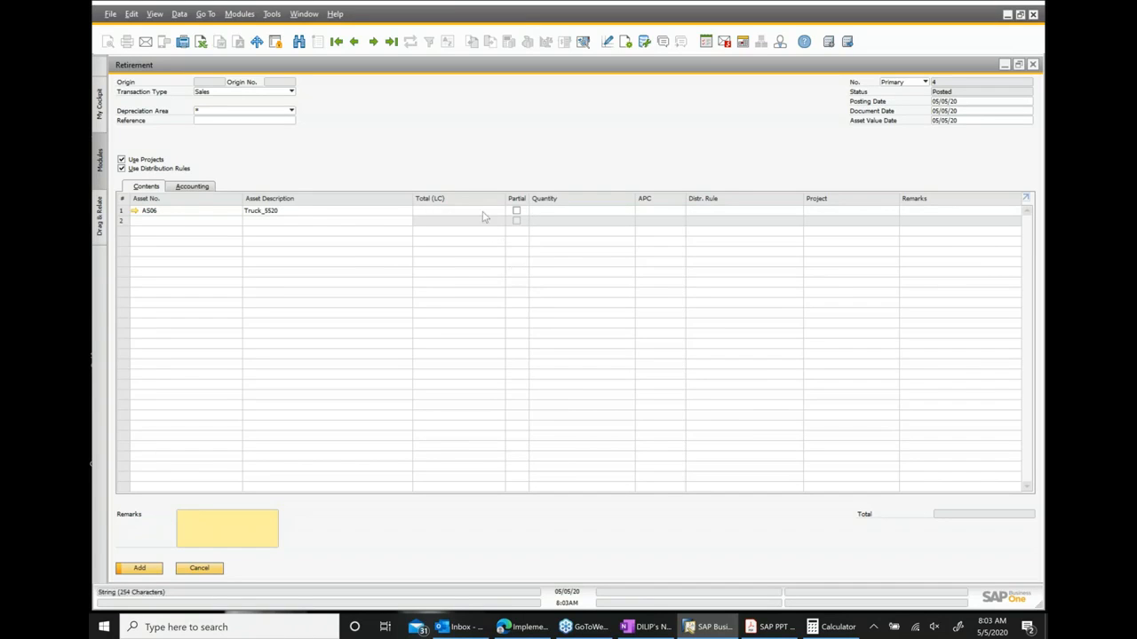
pyautogui.click(484, 212)
pyautogui.write('750')
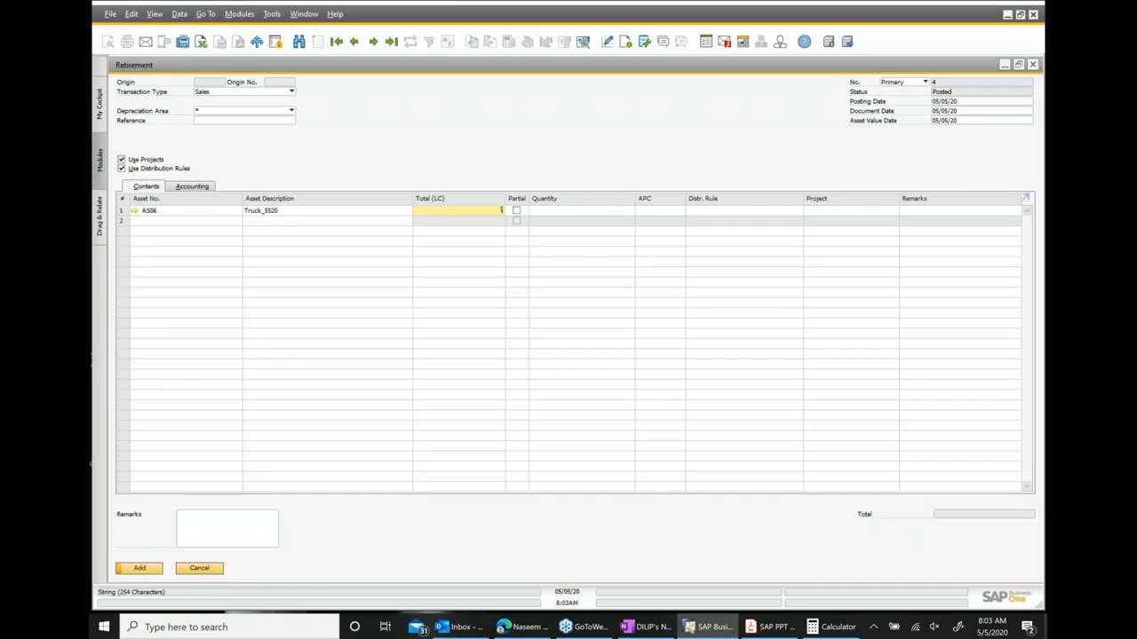
pyautogui.write('00')
# Switch the retirement's transaction type to Scrapping, then close the document without saving.
pyautogui.click(290, 92)
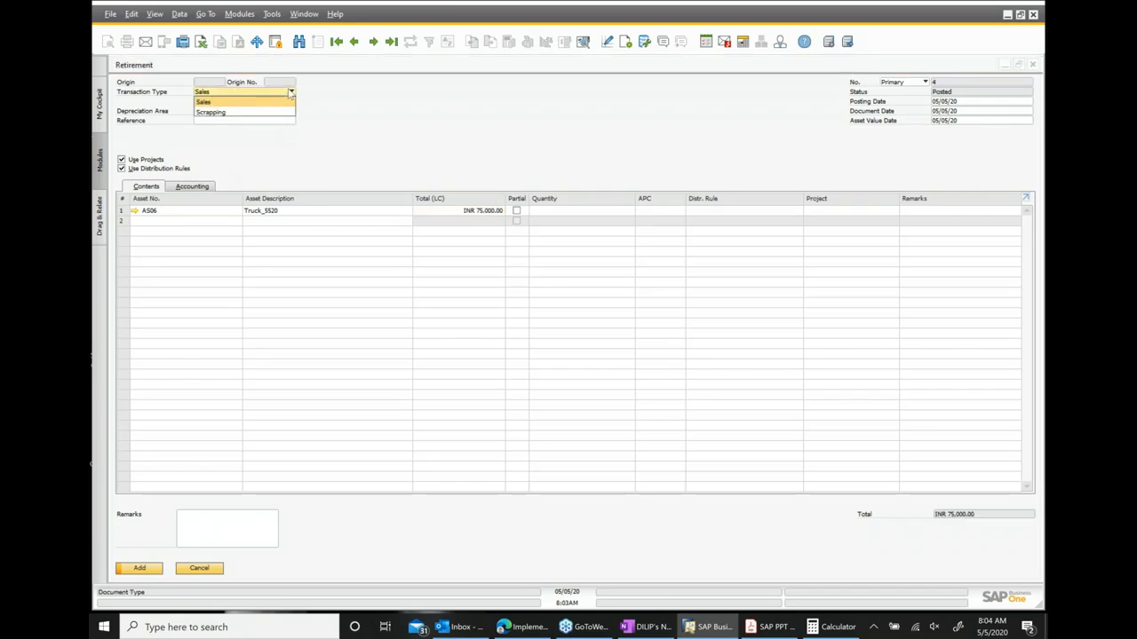
pyautogui.click(219, 112)
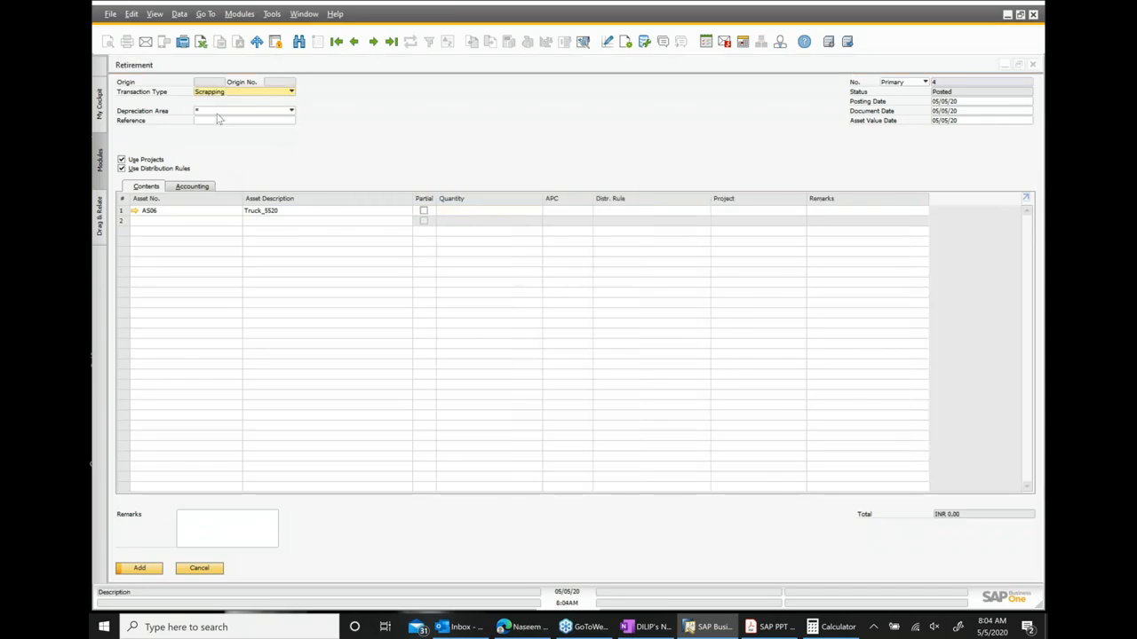
pyautogui.click(471, 216)
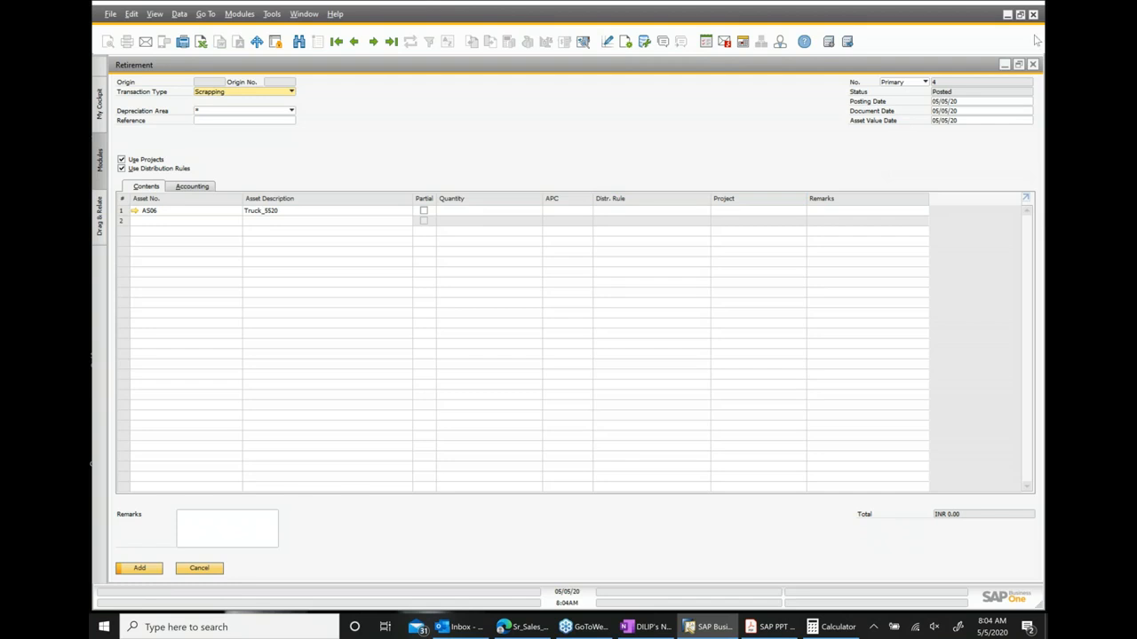
pyautogui.click(1033, 65)
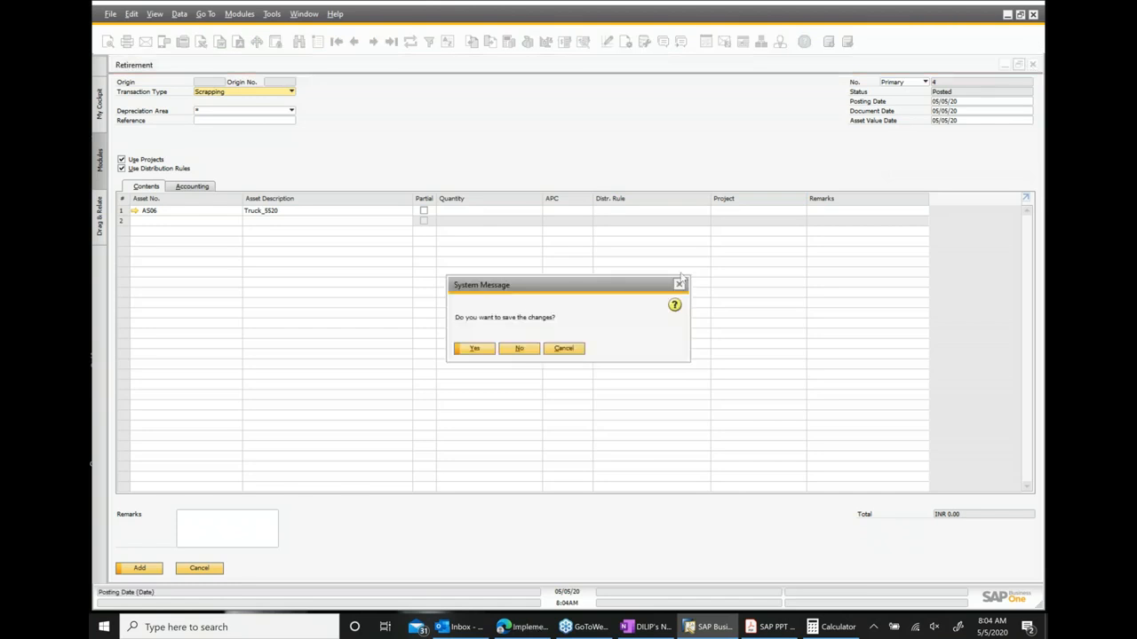
pyautogui.click(521, 348)
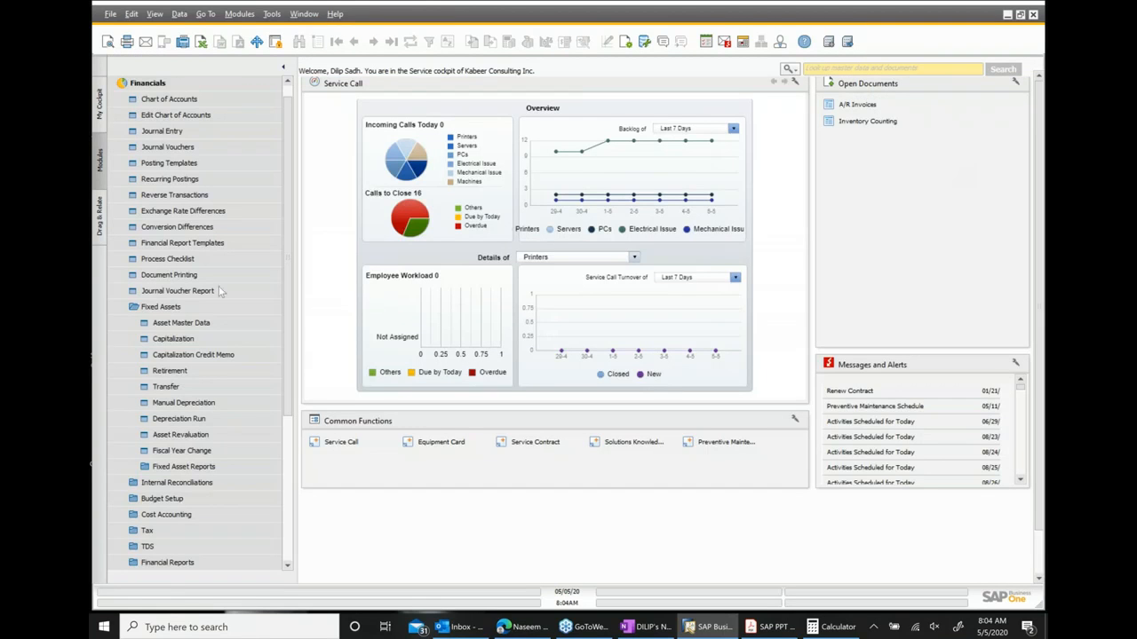
# Open a new Sales Order and choose customer Maxi-Teq from the business partner list.
pyautogui.click(176, 307)
pyautogui.scroll(1, 168, 228)
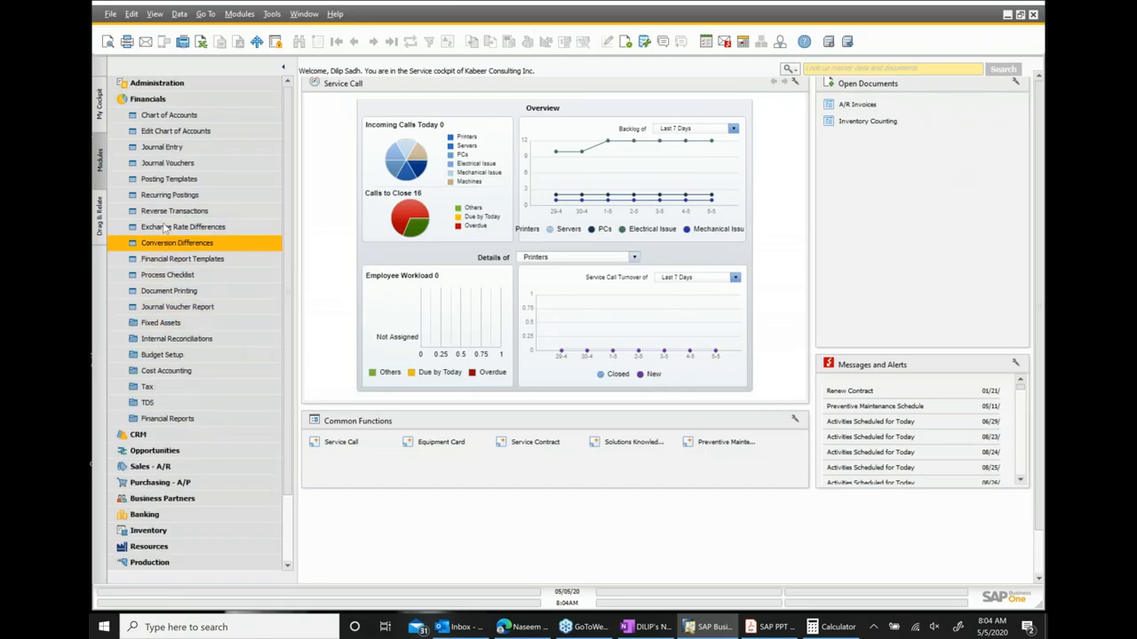
pyautogui.click(146, 99)
pyautogui.click(151, 146)
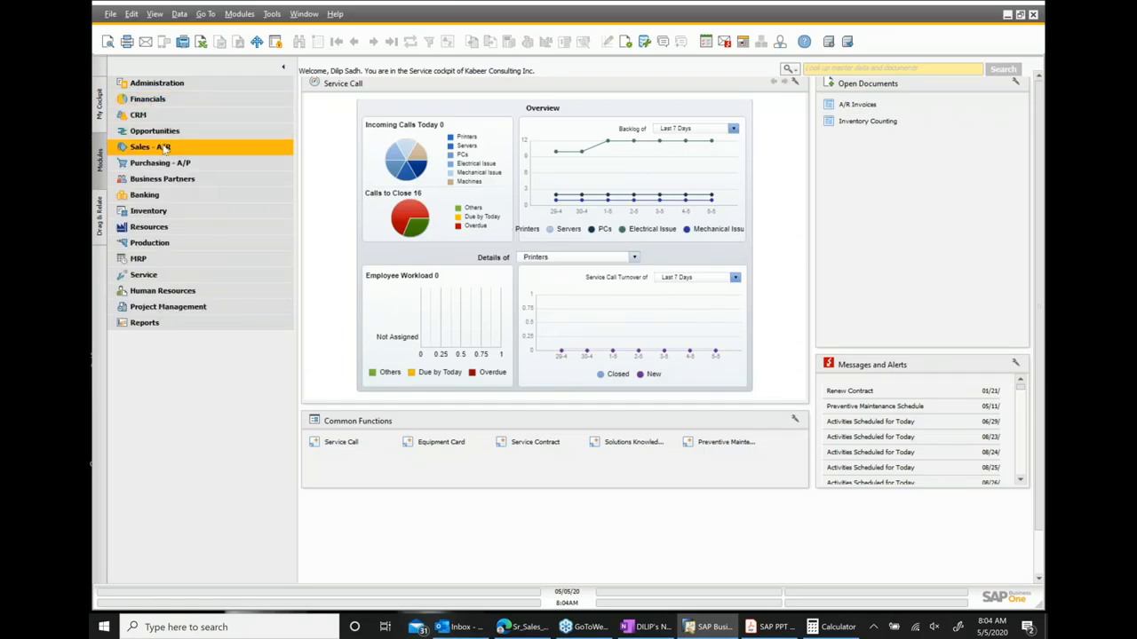
pyautogui.click(174, 133)
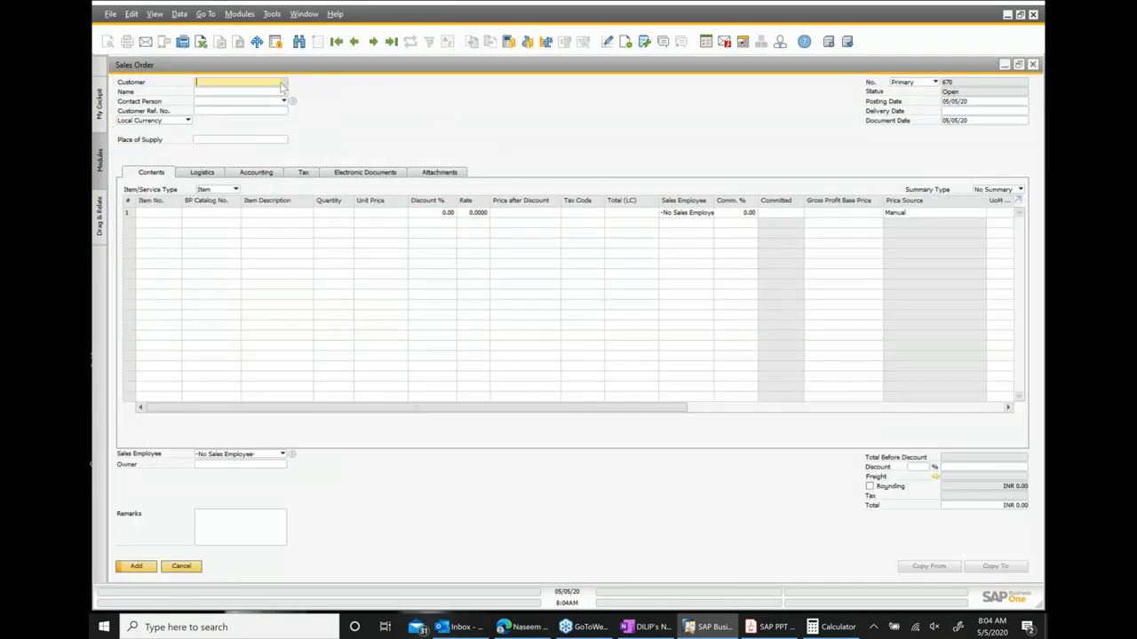
pyautogui.click(285, 82)
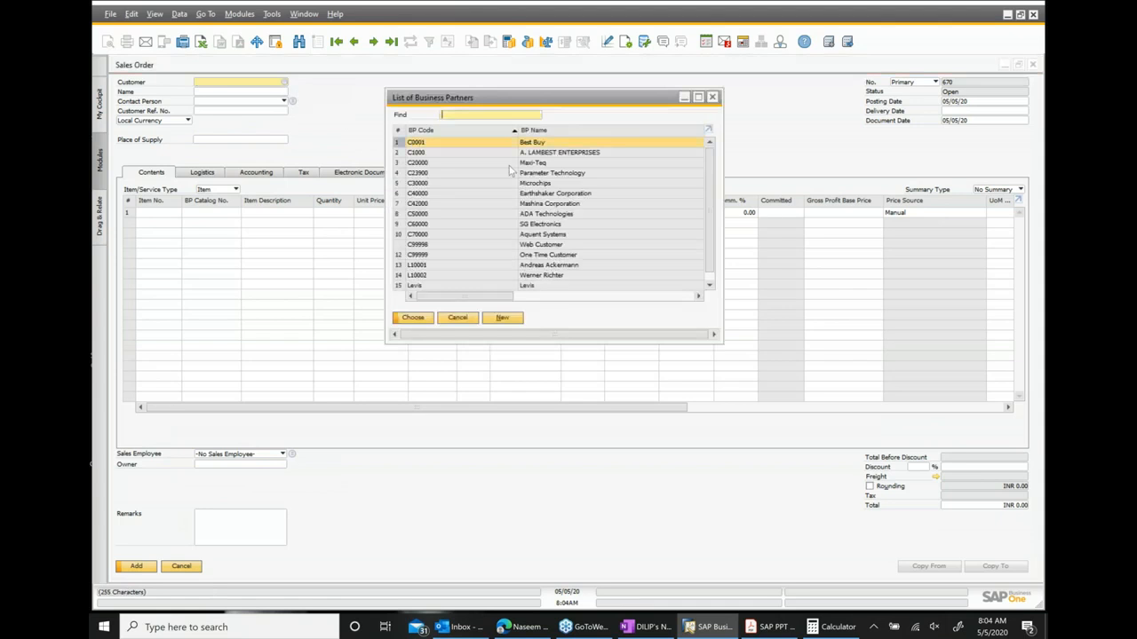
pyautogui.doubleClick(538, 163)
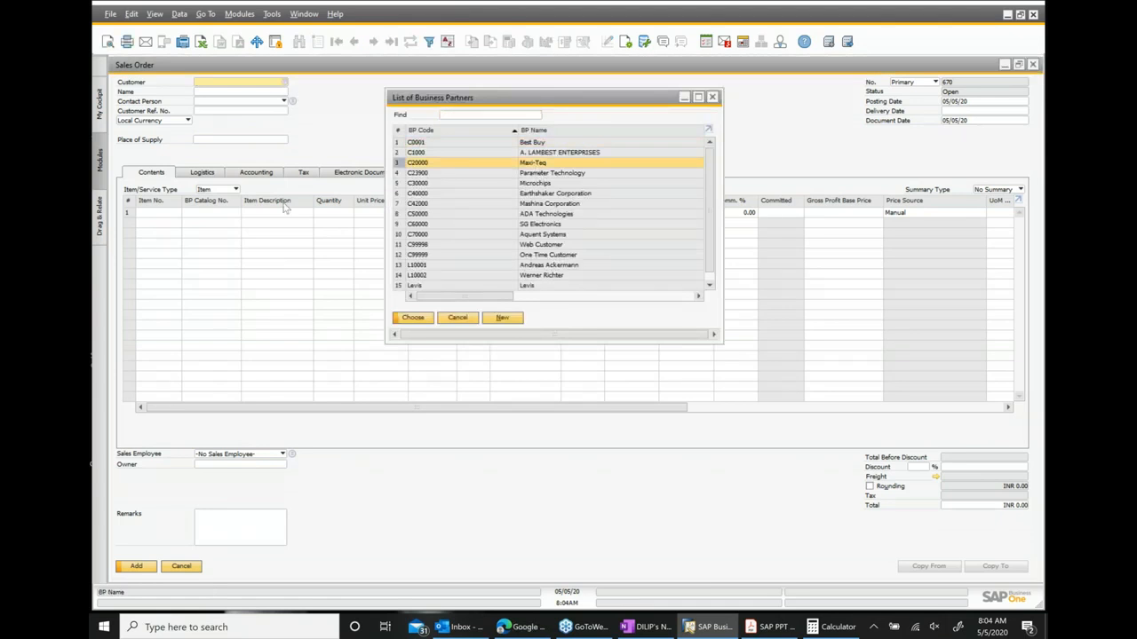
# Enter asset AS06 as the sales order's first item line.
pyautogui.click(149, 214)
pyautogui.write('ASD')
pyautogui.write('6')
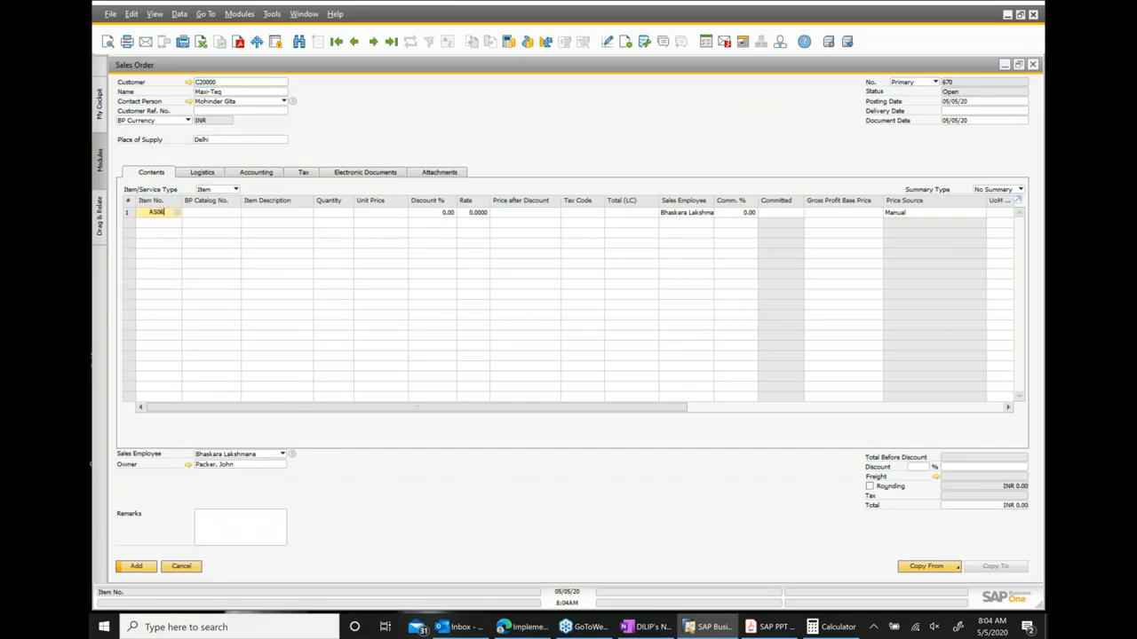
pyautogui.click(213, 229)
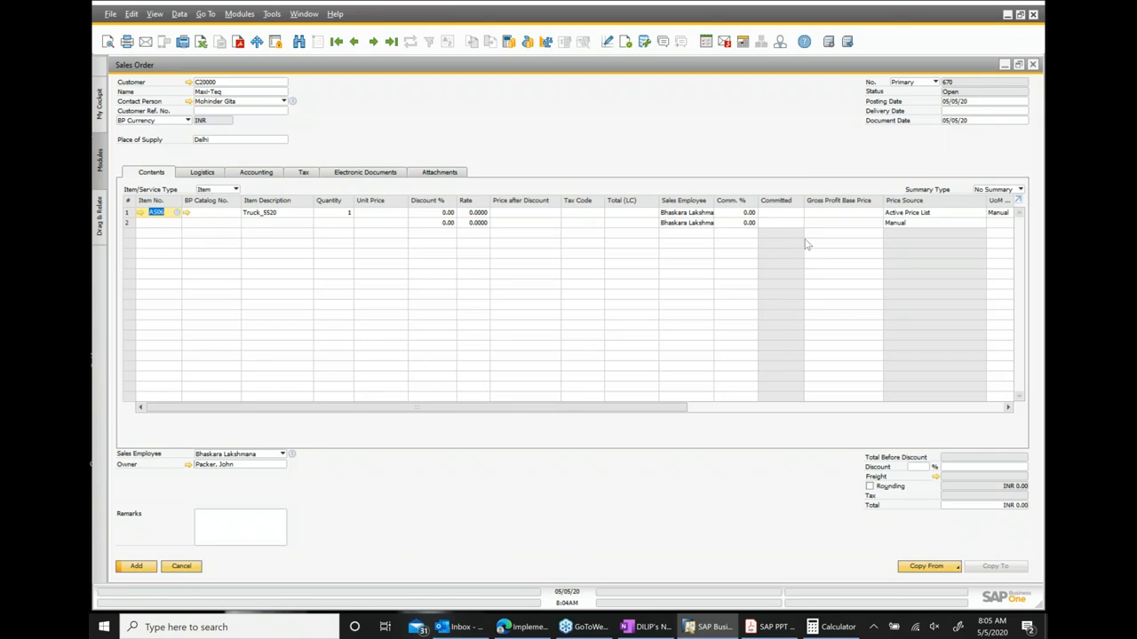
# Minimize the sales order and reopen the Financials module menu.
pyautogui.click(1004, 65)
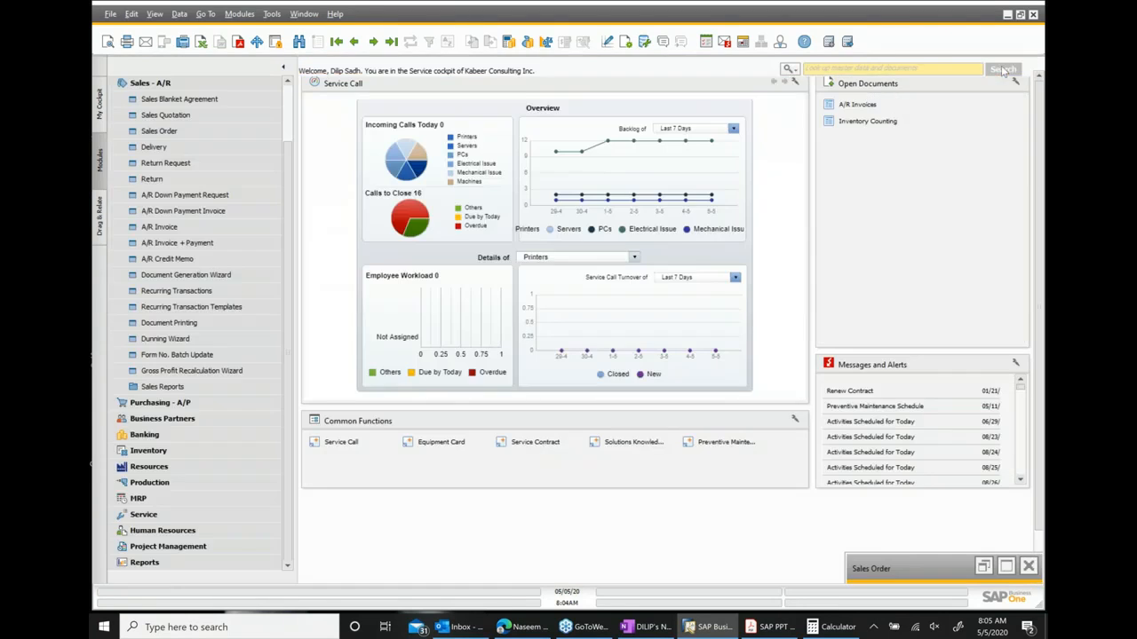
pyautogui.click(150, 86)
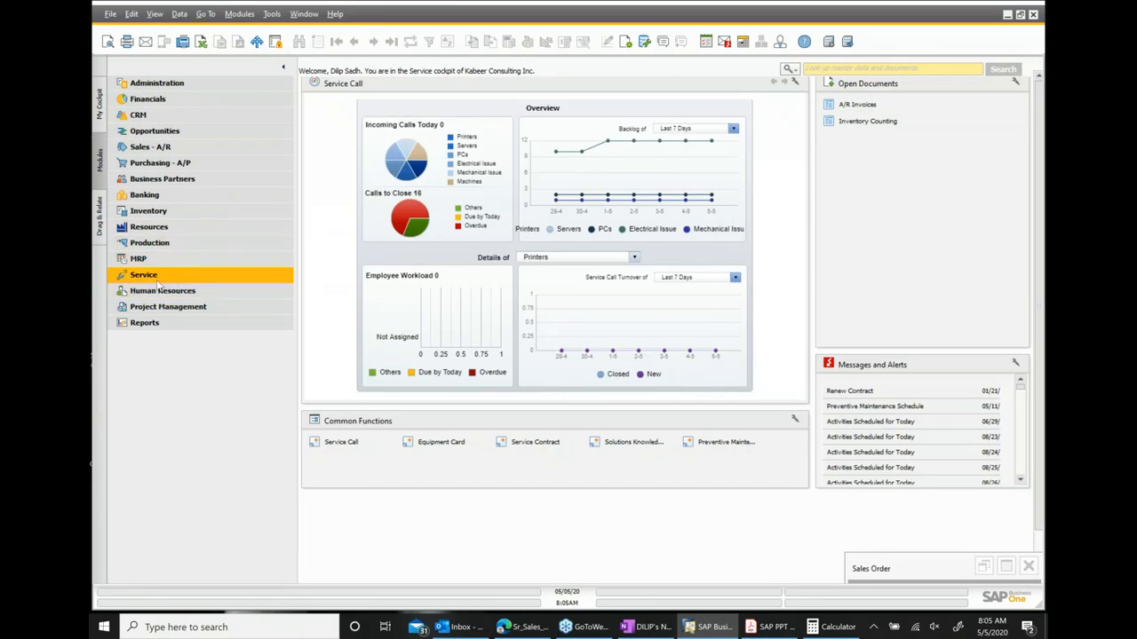
pyautogui.click(169, 103)
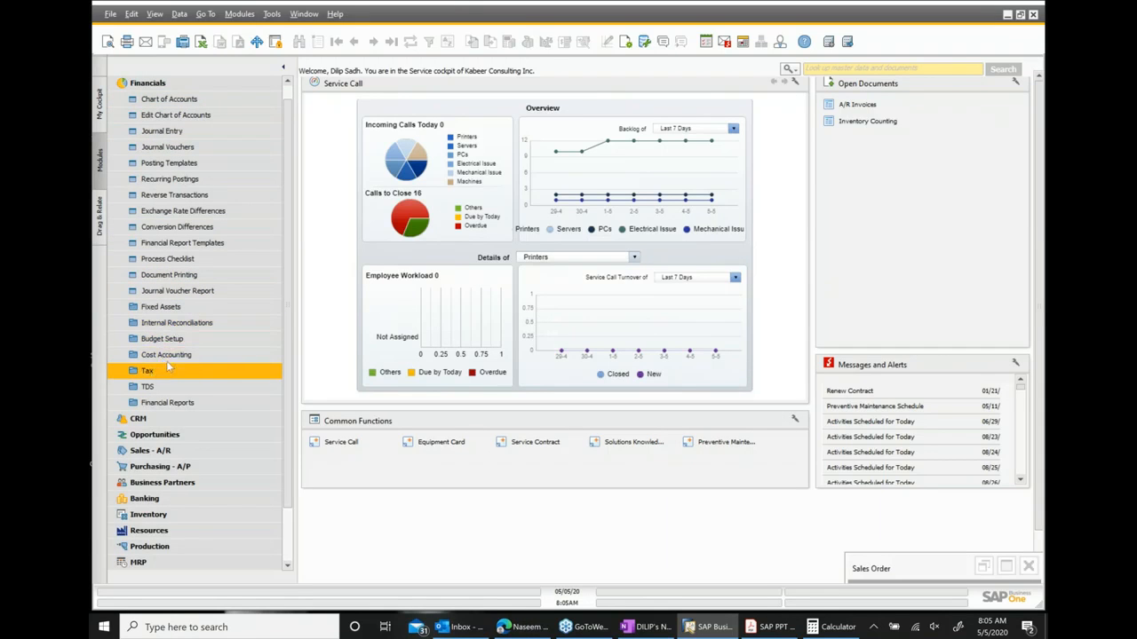
# Restore the sales order and set the Truck_S520 line's unit price to INR 75,000.
pyautogui.click(174, 308)
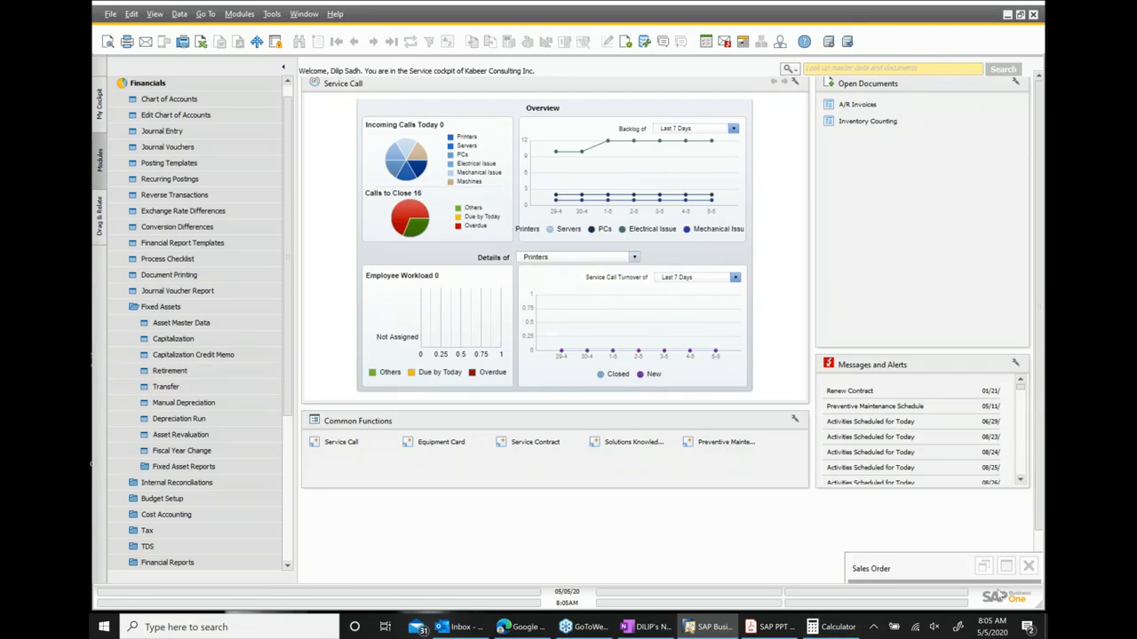
pyautogui.click(1007, 566)
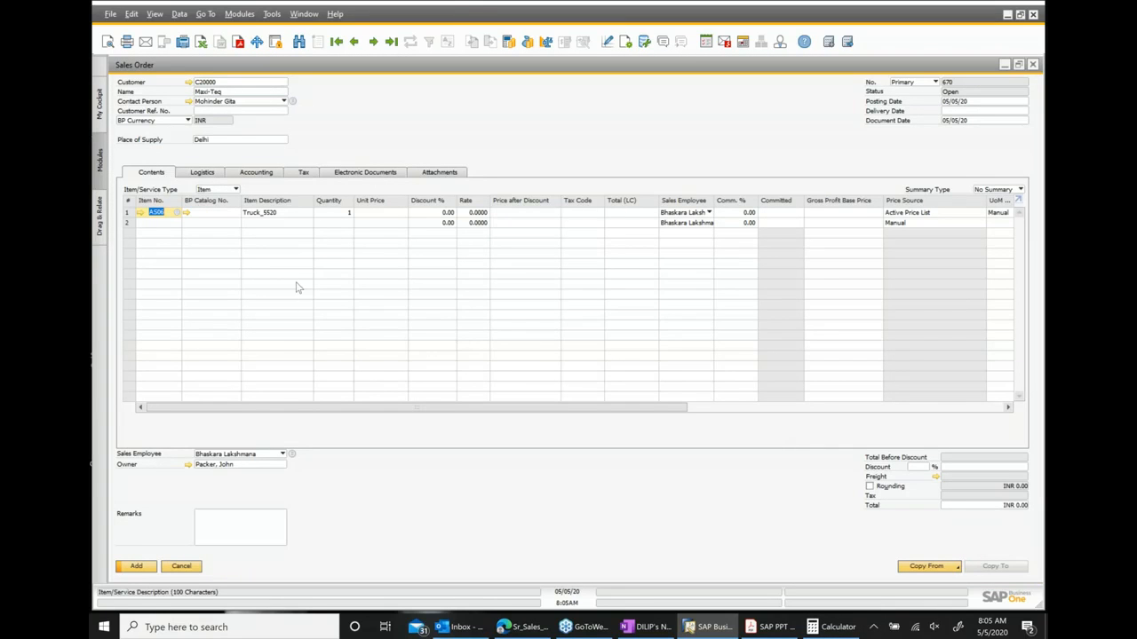
pyautogui.click(370, 215)
pyautogui.write('7')
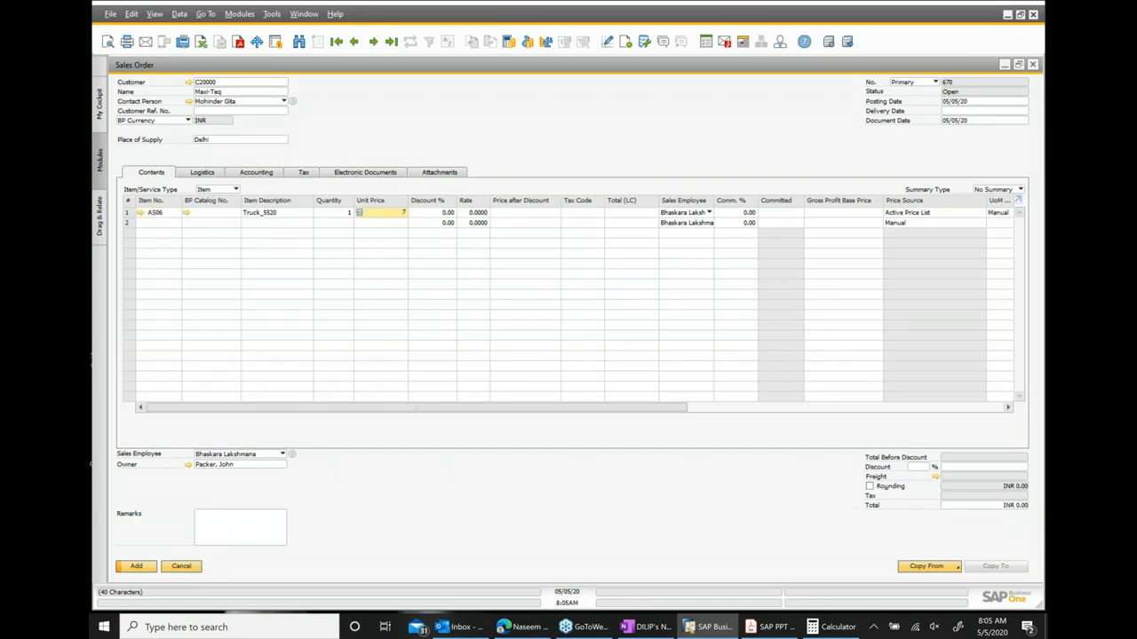
pyautogui.write('5000')
# Set the delivery date to 05/05/20, apply it to the existing rows, and add the sales order.
pyautogui.click(998, 111)
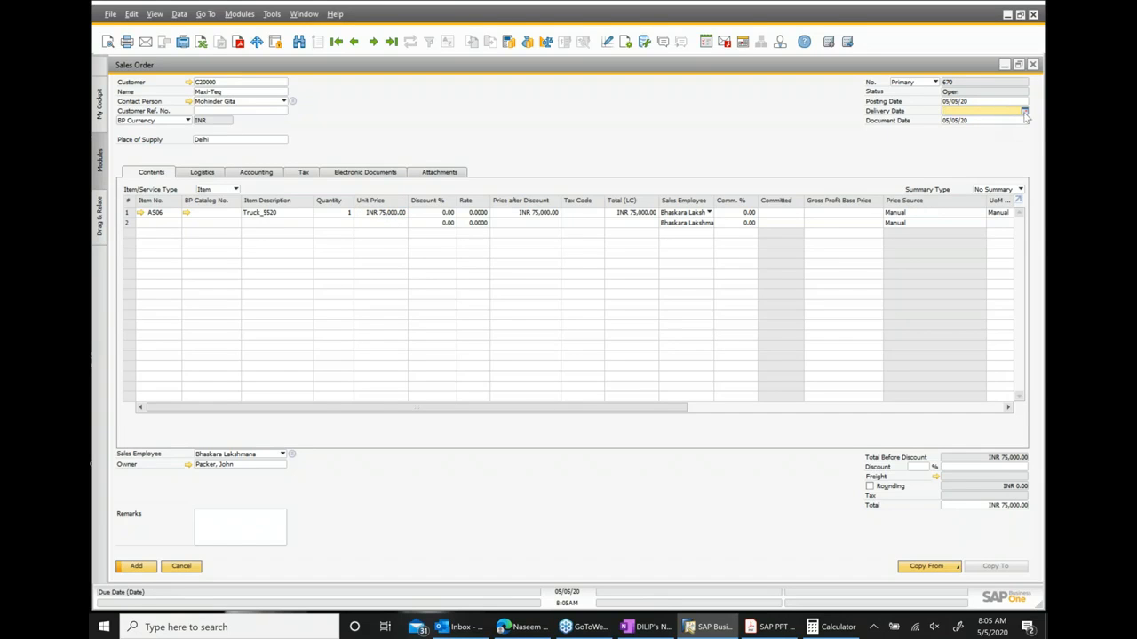
pyautogui.click(1024, 111)
pyautogui.click(951, 168)
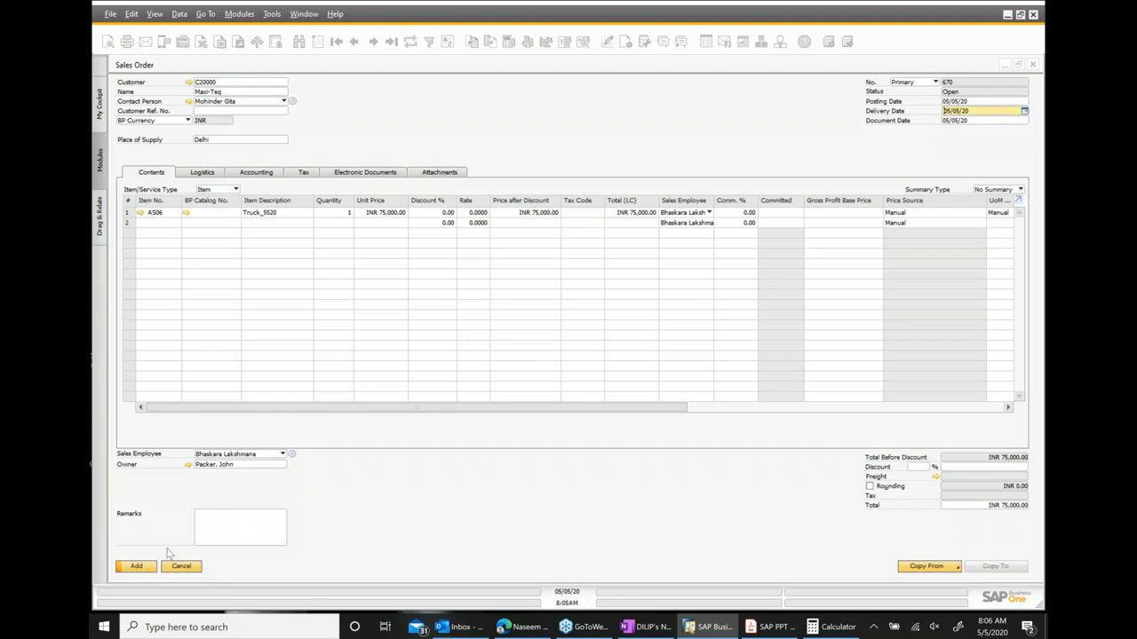
pyautogui.click(136, 567)
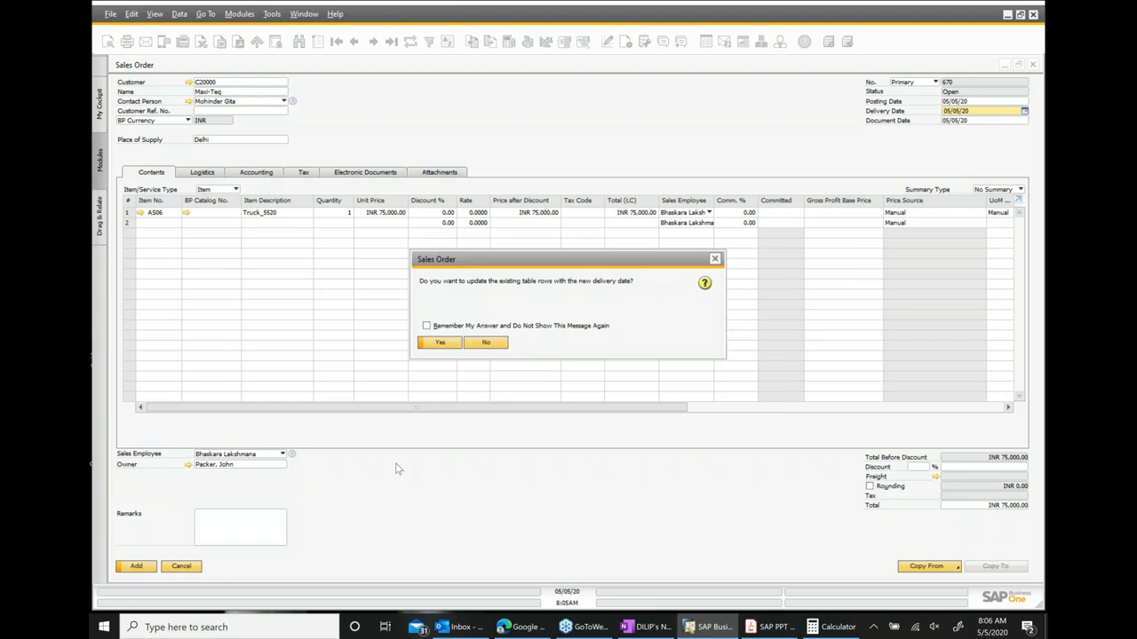
pyautogui.click(439, 344)
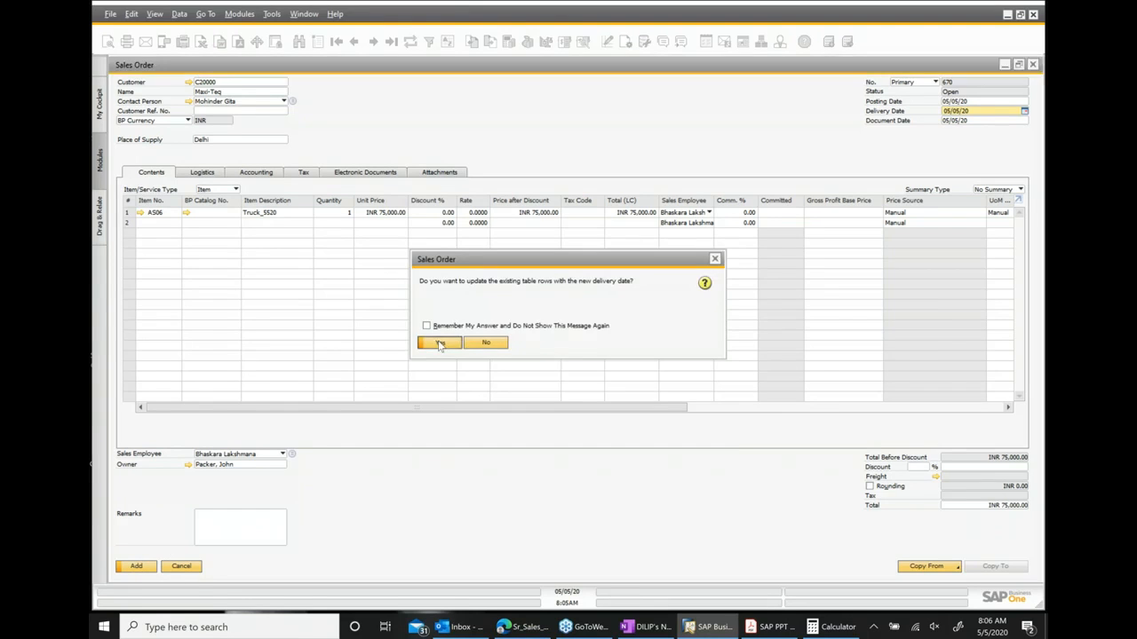
pyautogui.click(140, 566)
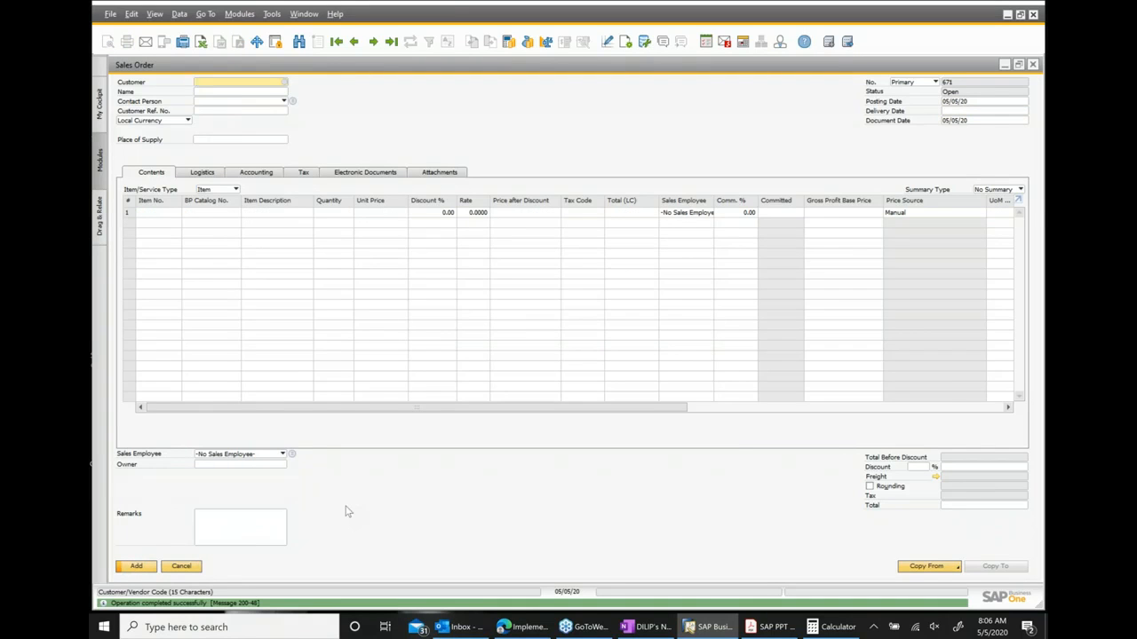
# Reopen the sales order, copy it to a Delivery, and add the delivery document.
pyautogui.click(356, 42)
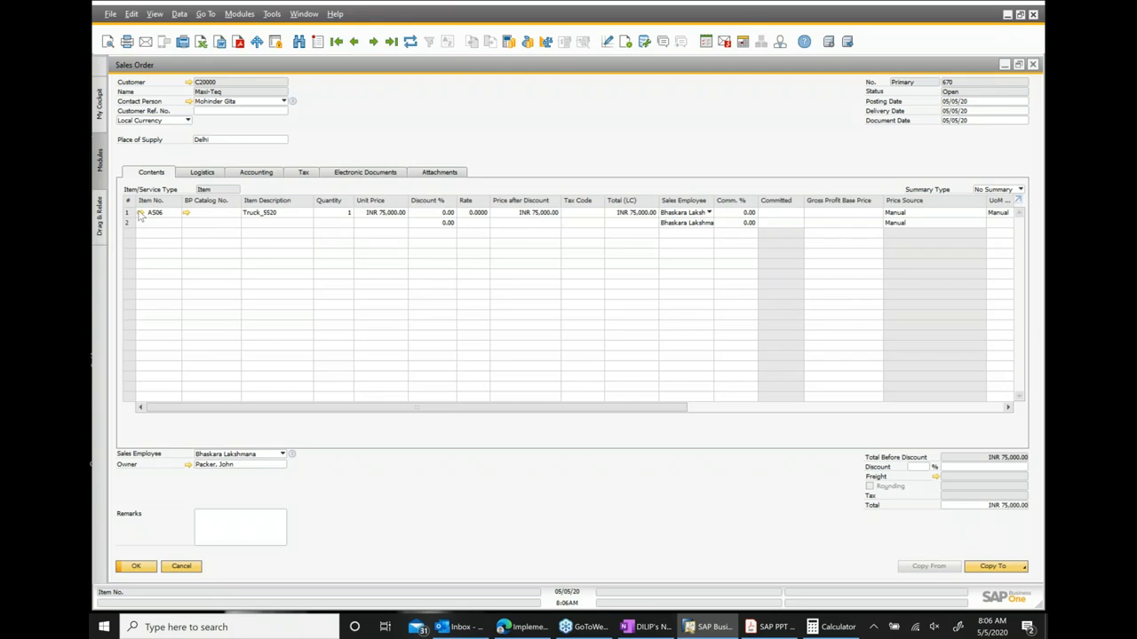
pyautogui.click(994, 573)
pyautogui.click(989, 548)
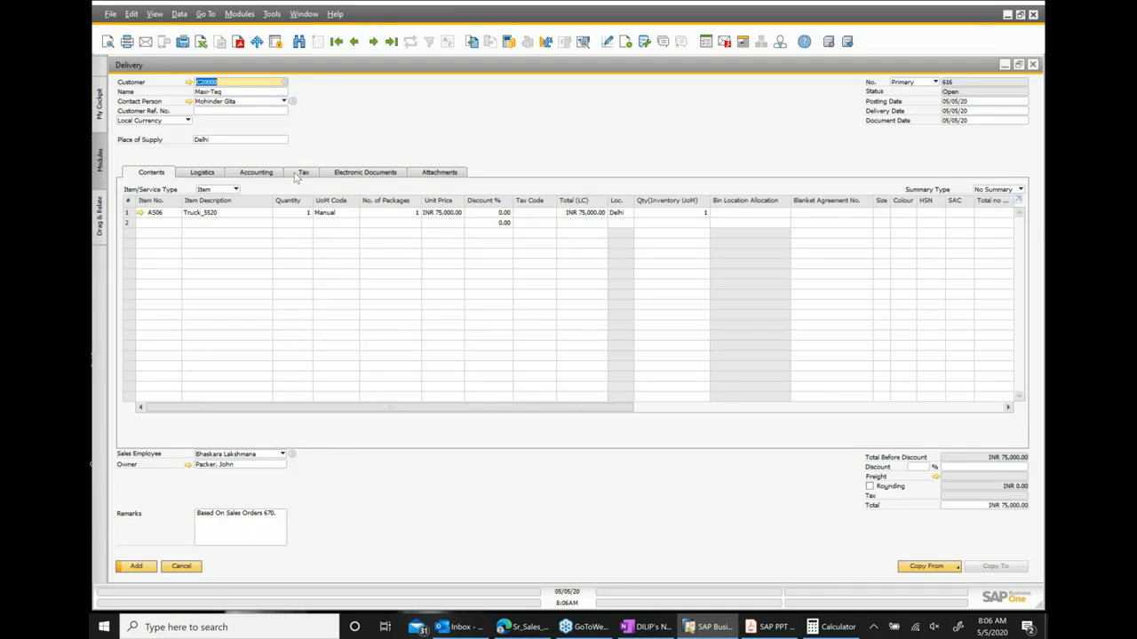
pyautogui.click(143, 568)
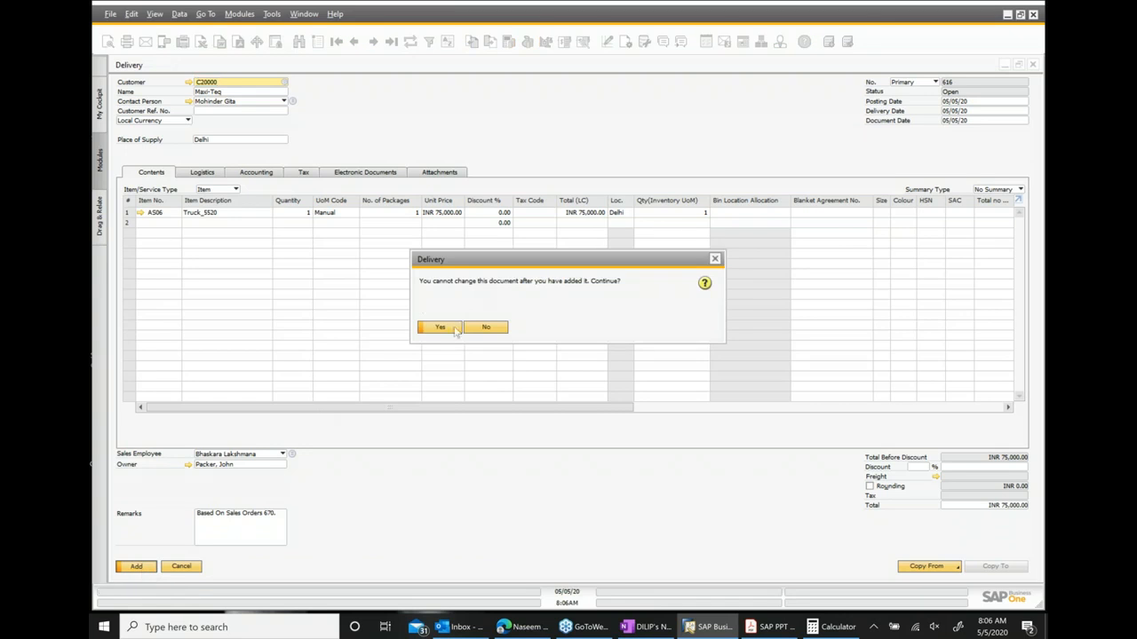
pyautogui.click(453, 329)
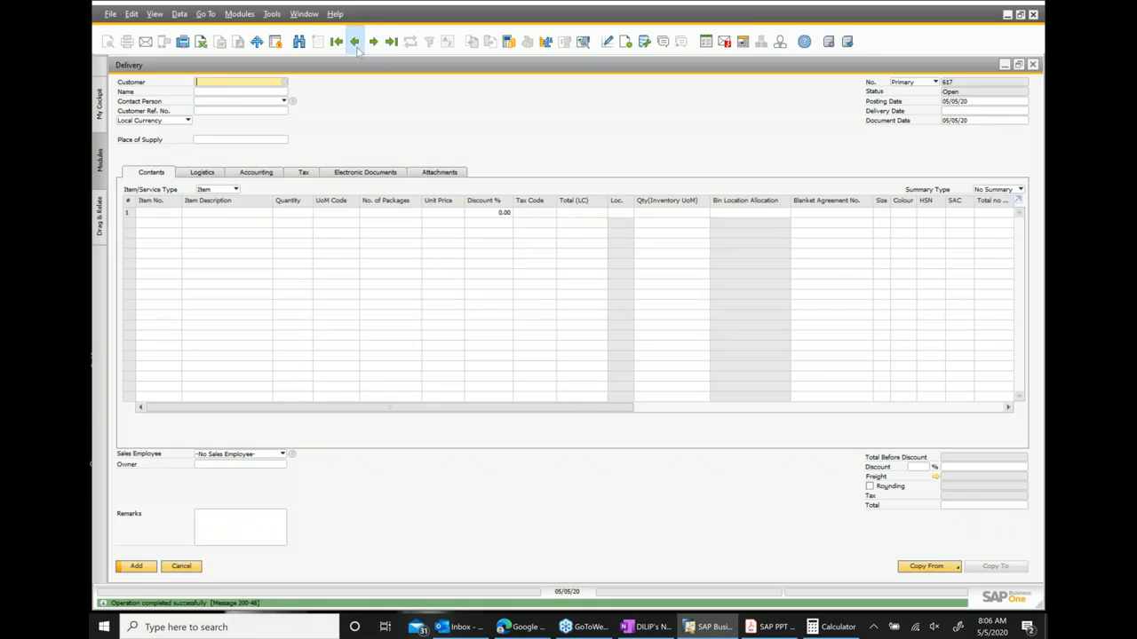
# Reopen the delivery, copy it to an A/R Invoice, and set the asset line's tax code to CST@4.
pyautogui.click(353, 41)
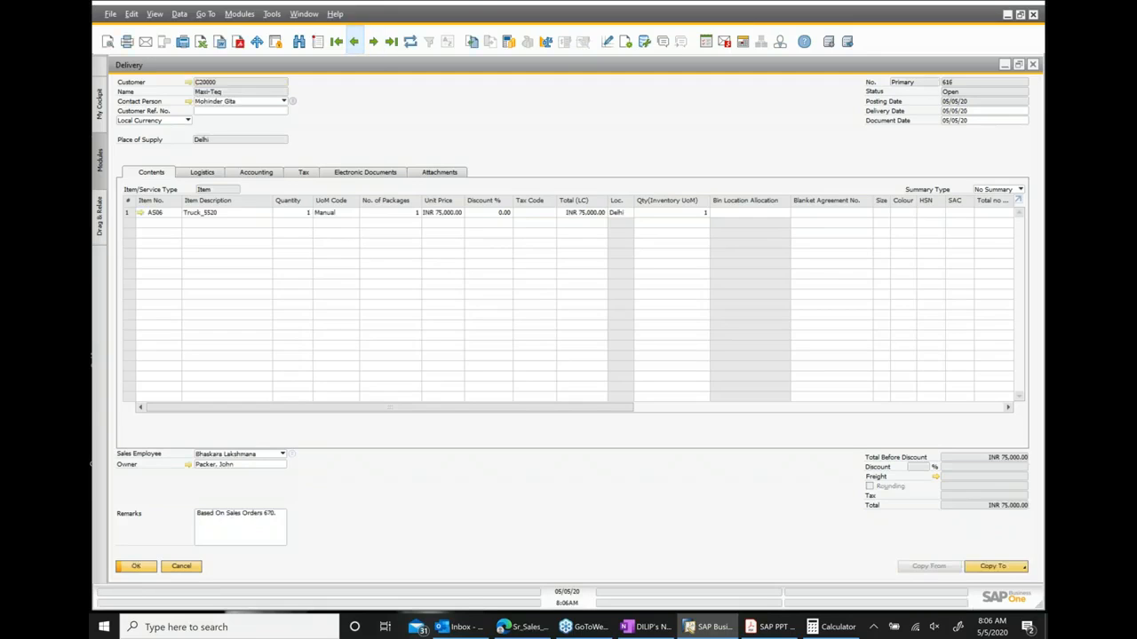
pyautogui.click(992, 566)
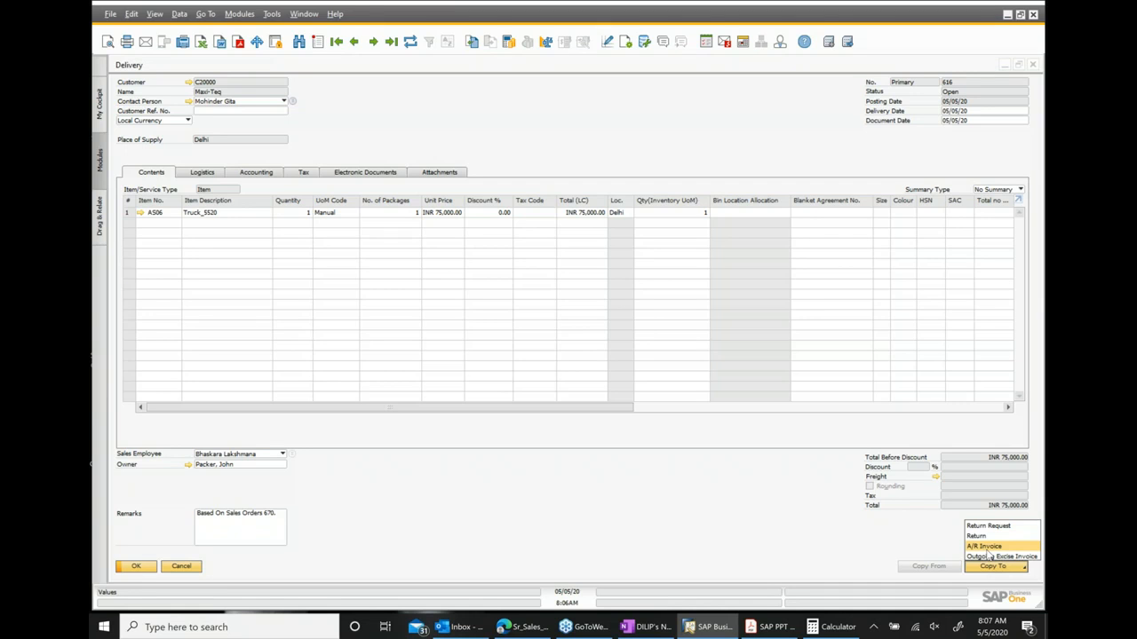
pyautogui.click(984, 546)
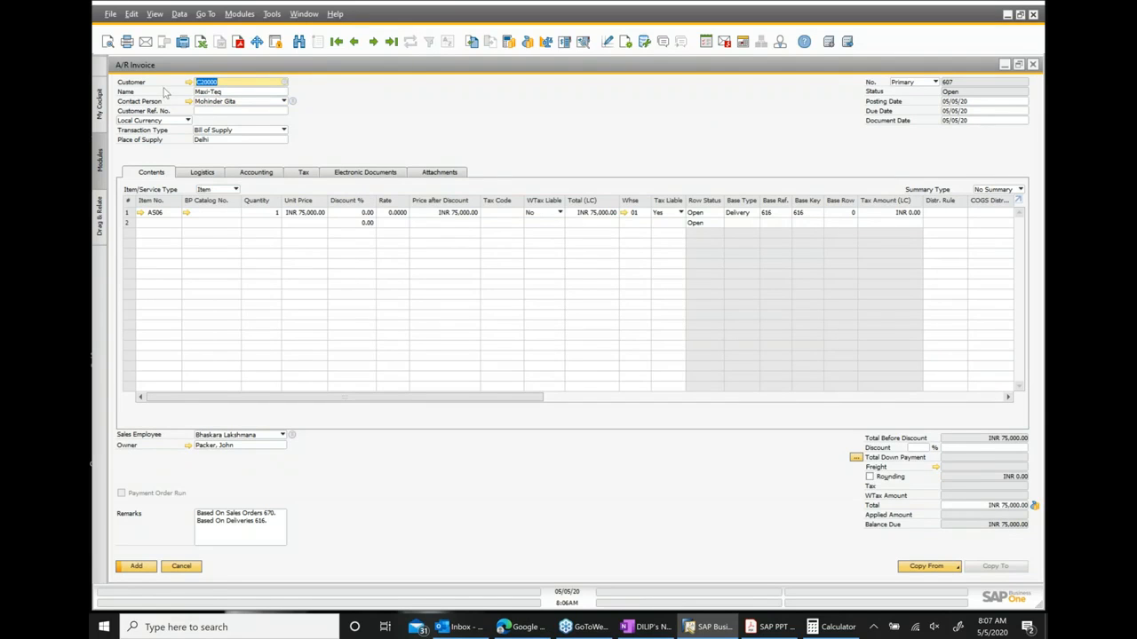
pyautogui.click(502, 214)
pyautogui.click(518, 215)
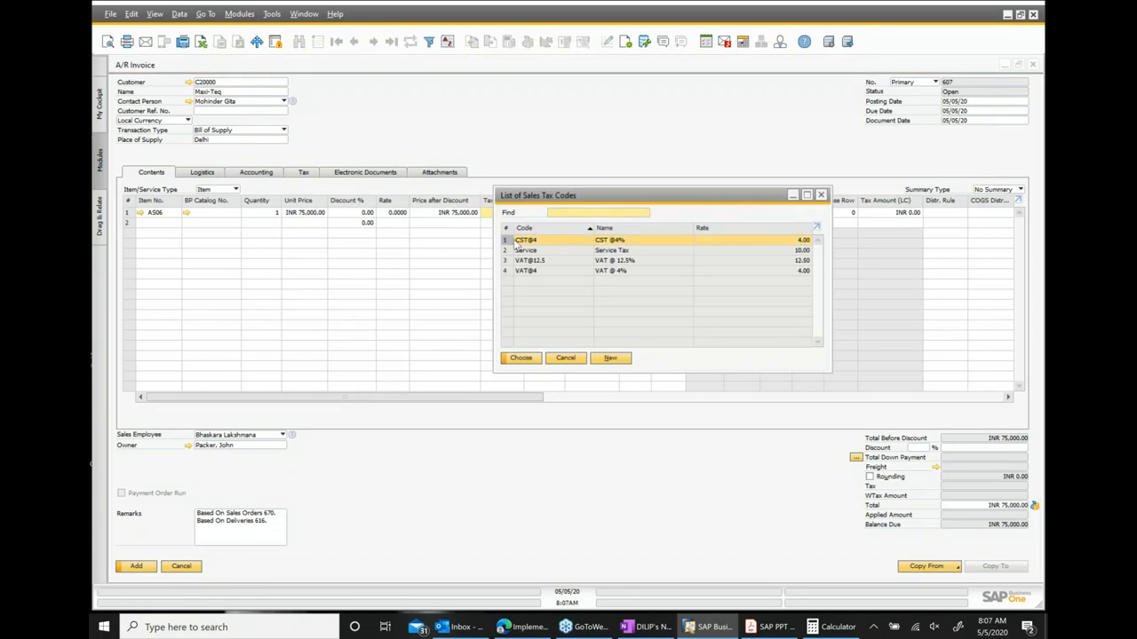
pyautogui.doubleClick(518, 242)
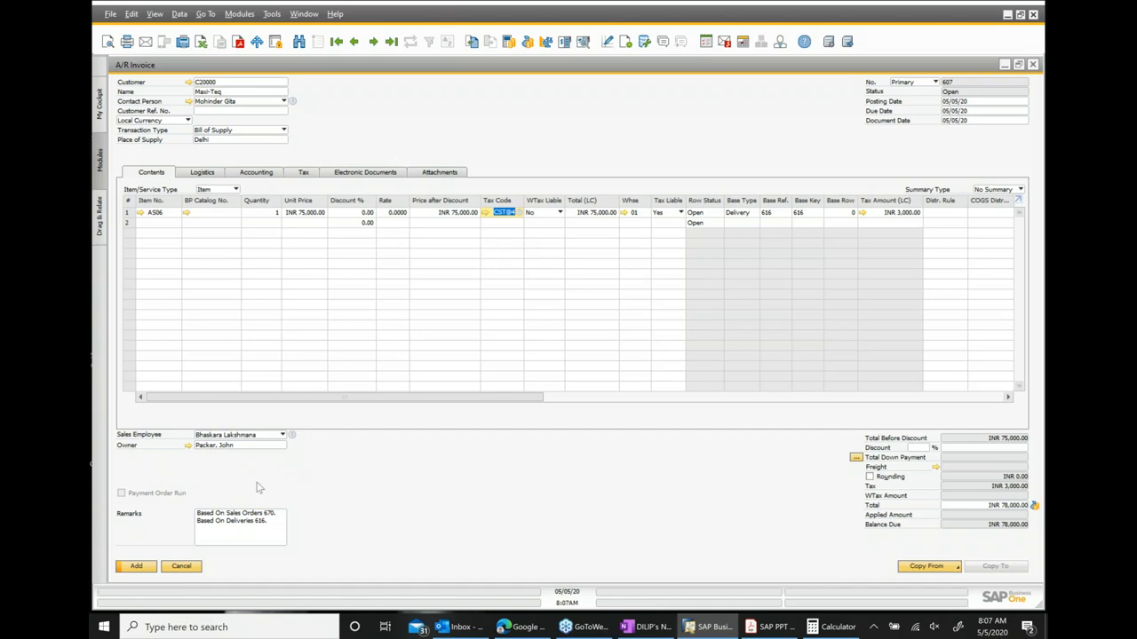
# Add the A/R invoice, confirming that it cannot be changed afterwards.
pyautogui.click(144, 571)
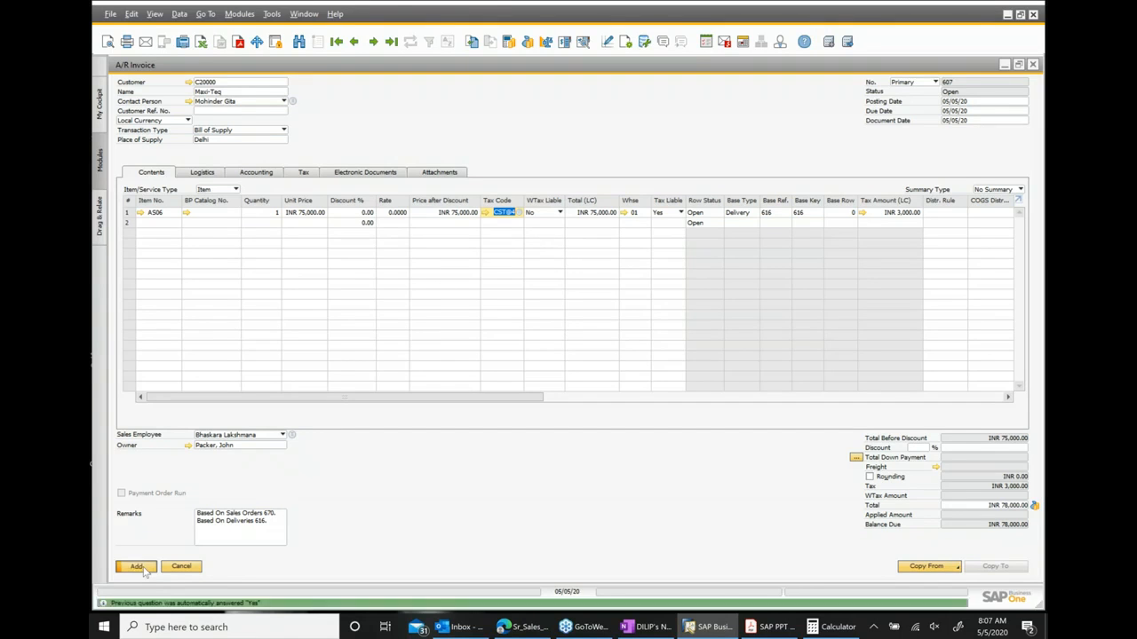
pyautogui.click(262, 334)
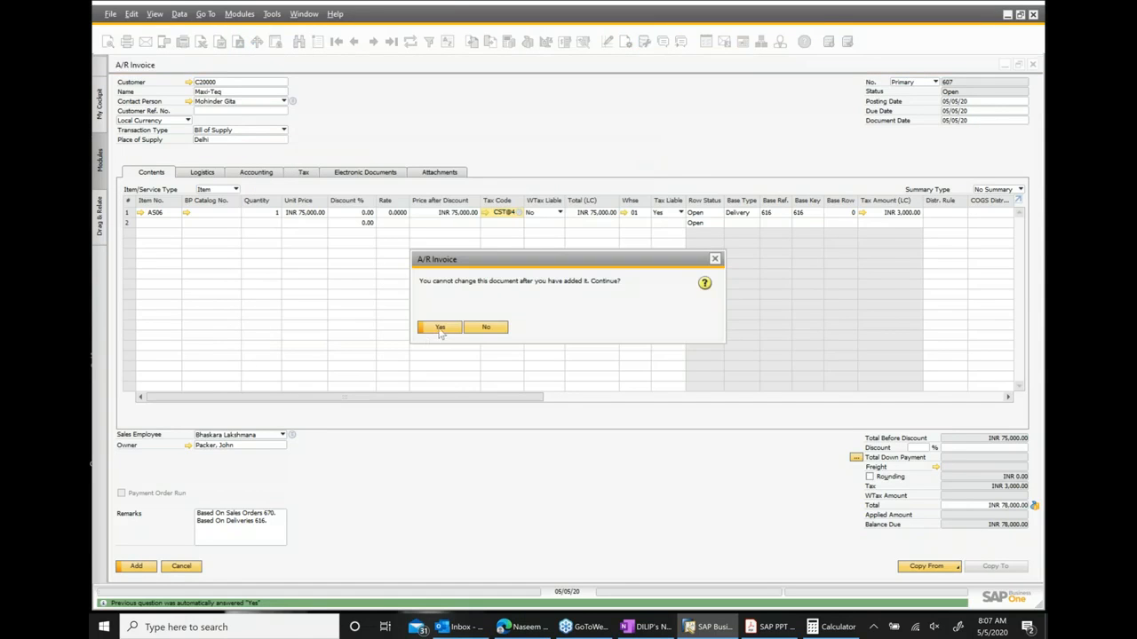
pyautogui.click(439, 329)
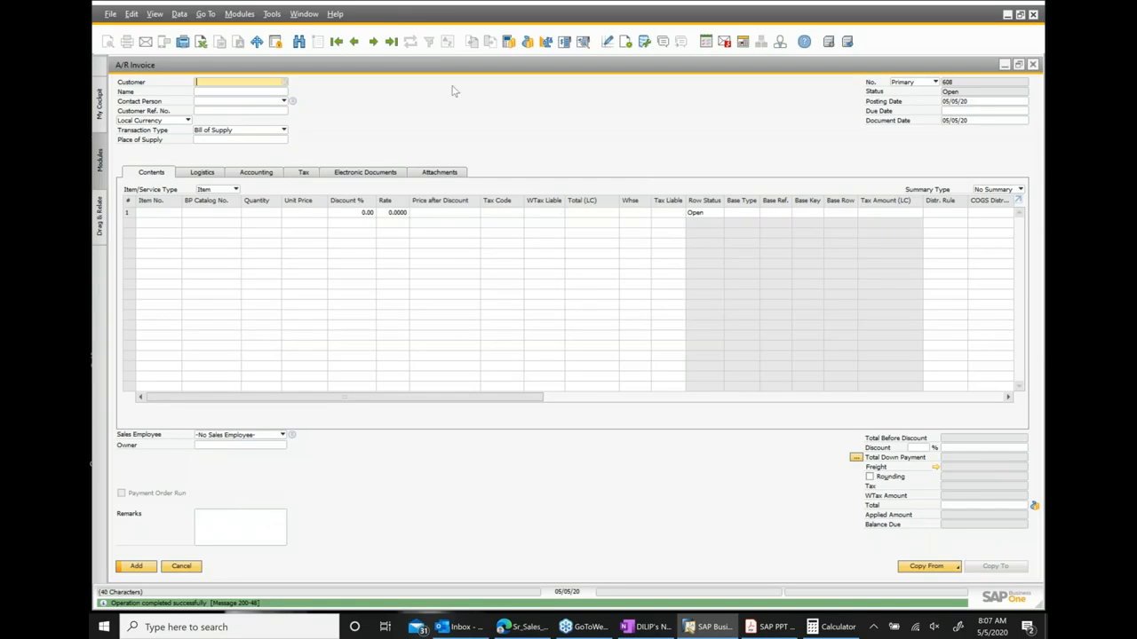
# Reopen the added A/R invoice and display its relationship map.
pyautogui.click(354, 42)
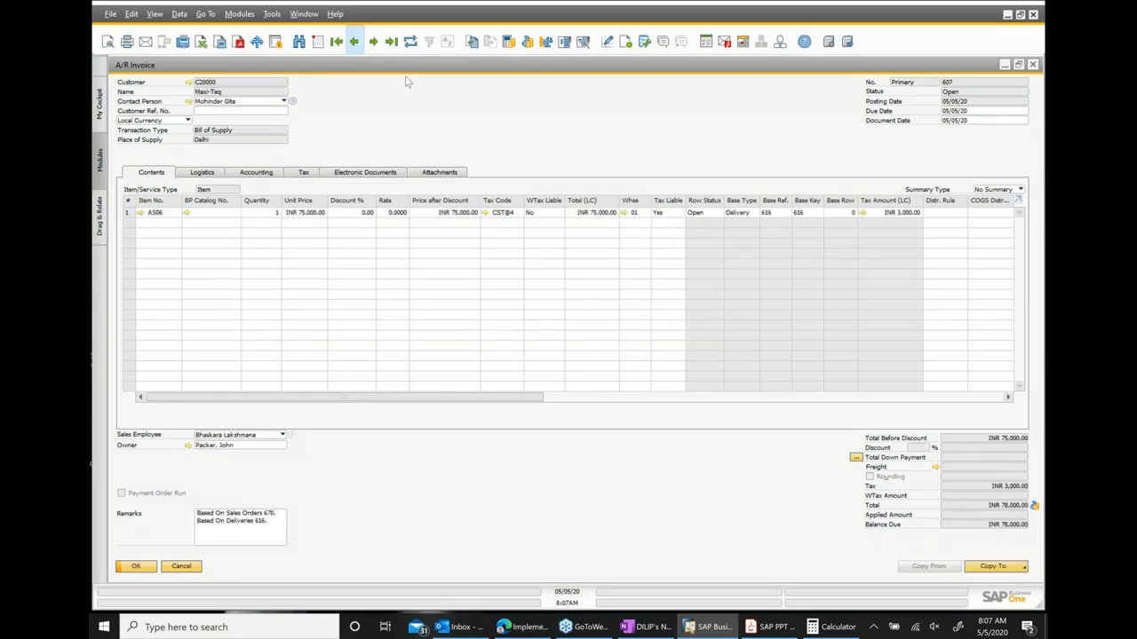
pyautogui.rightClick(437, 114)
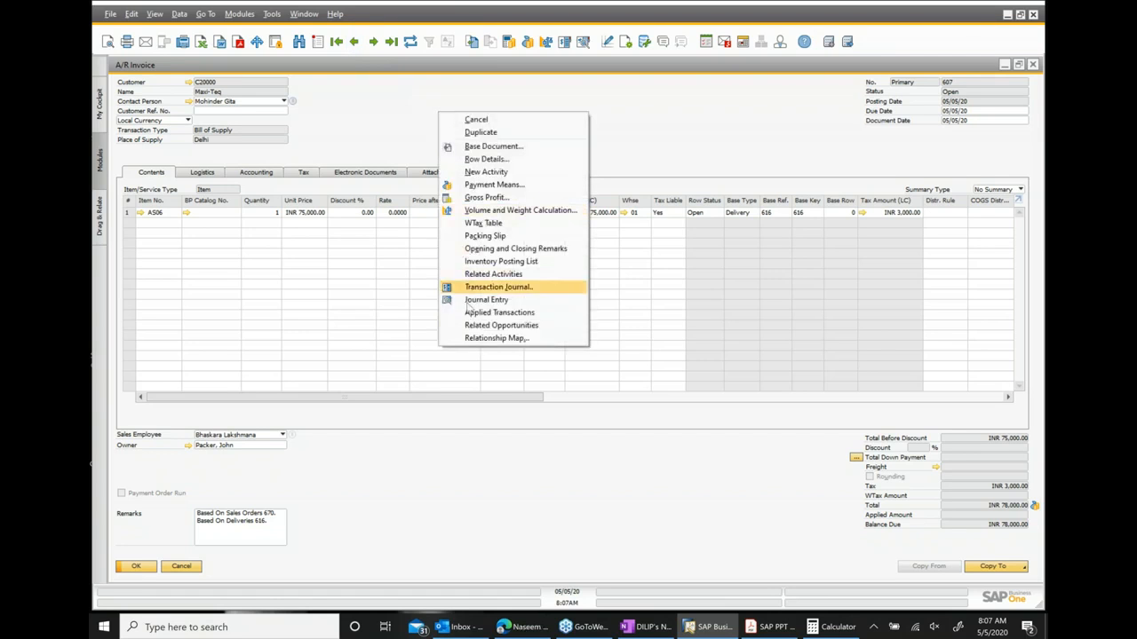
pyautogui.click(477, 341)
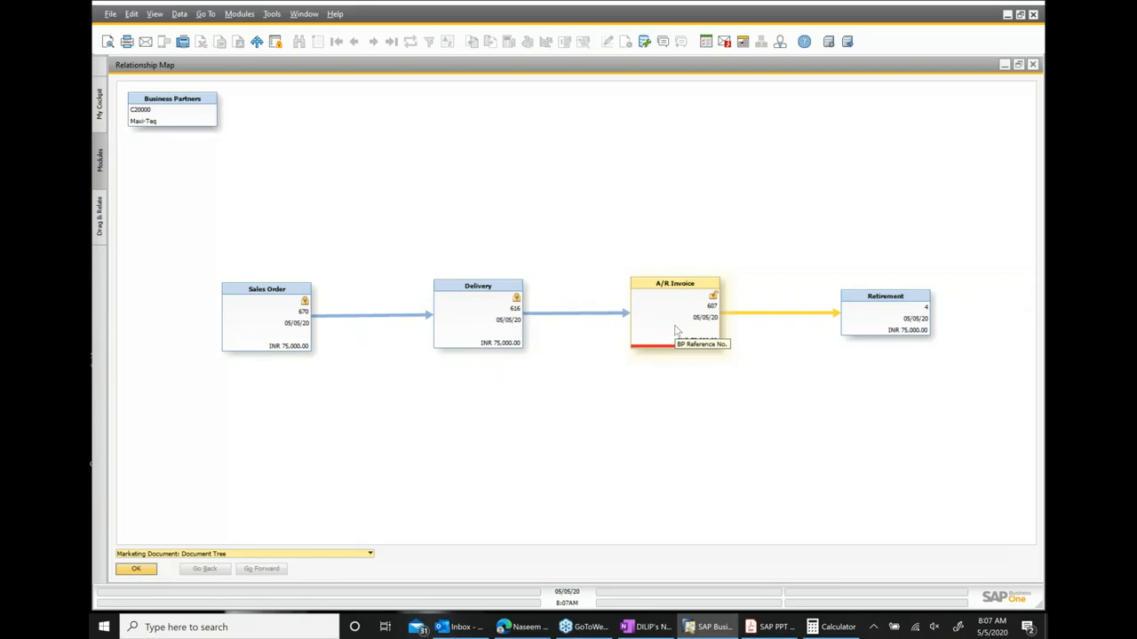
# Open the linked Retirement document from the map and view its journal entry.
pyautogui.doubleClick(873, 323)
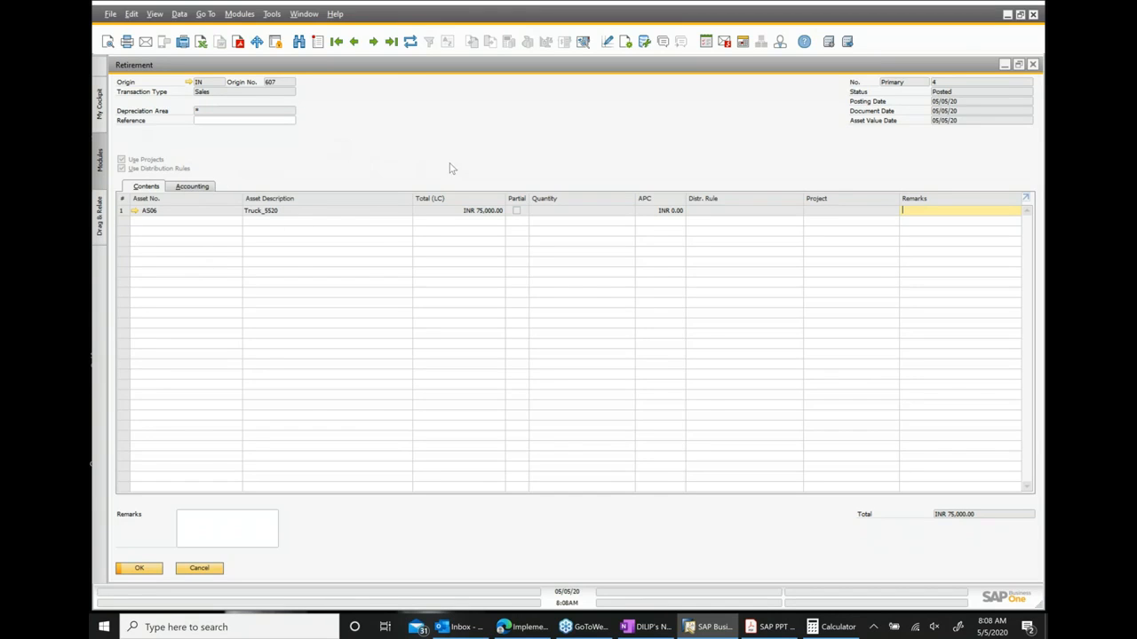
pyautogui.rightClick(541, 154)
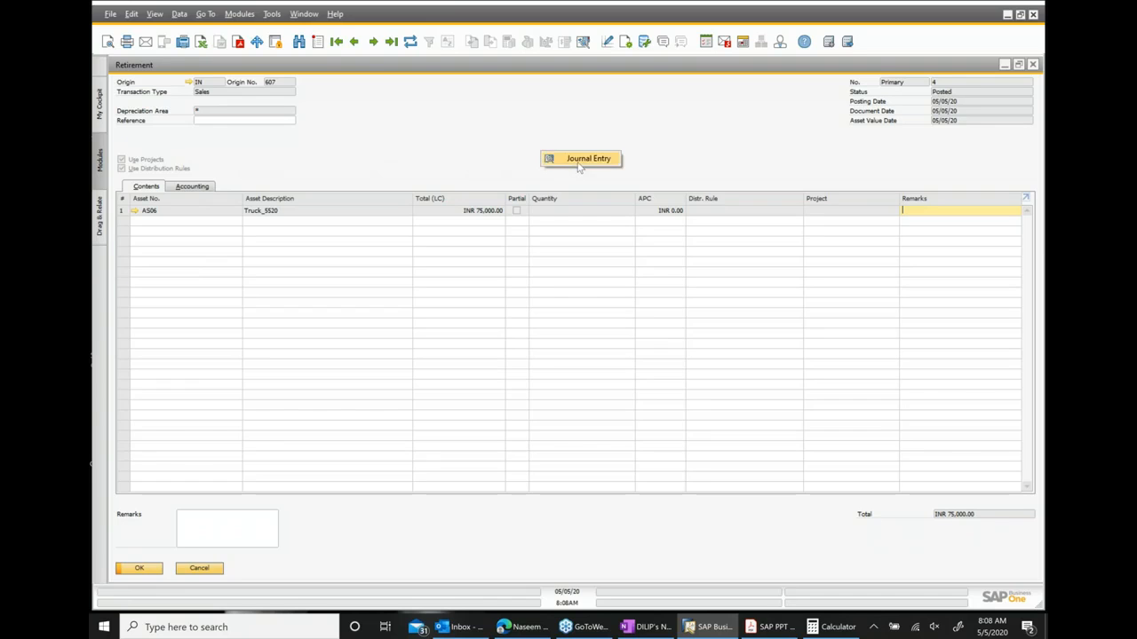
pyautogui.click(579, 159)
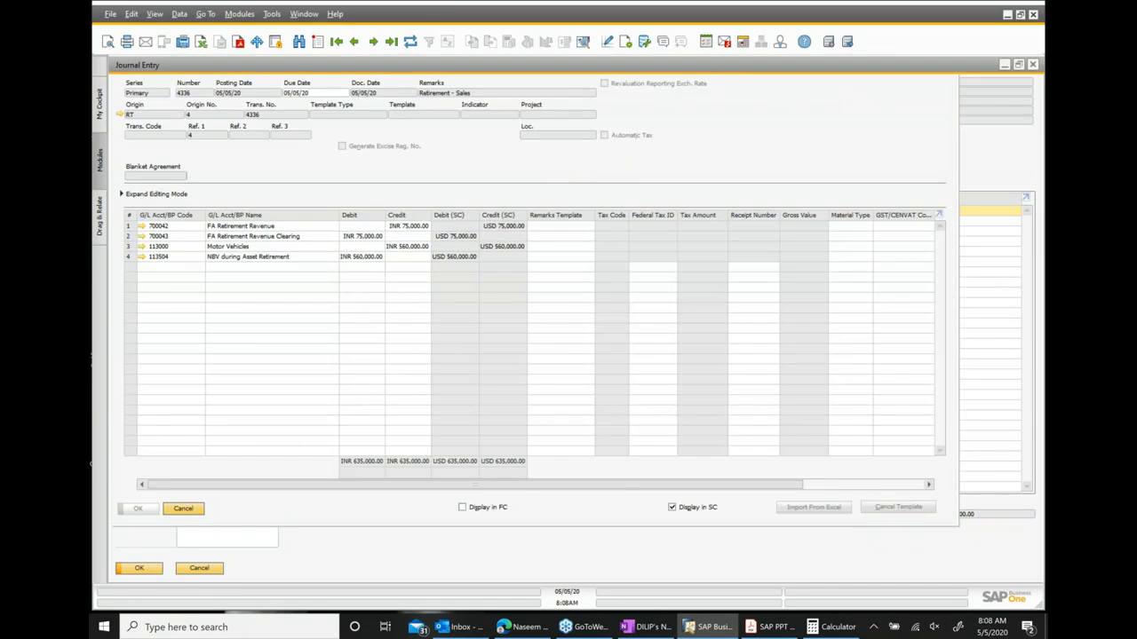
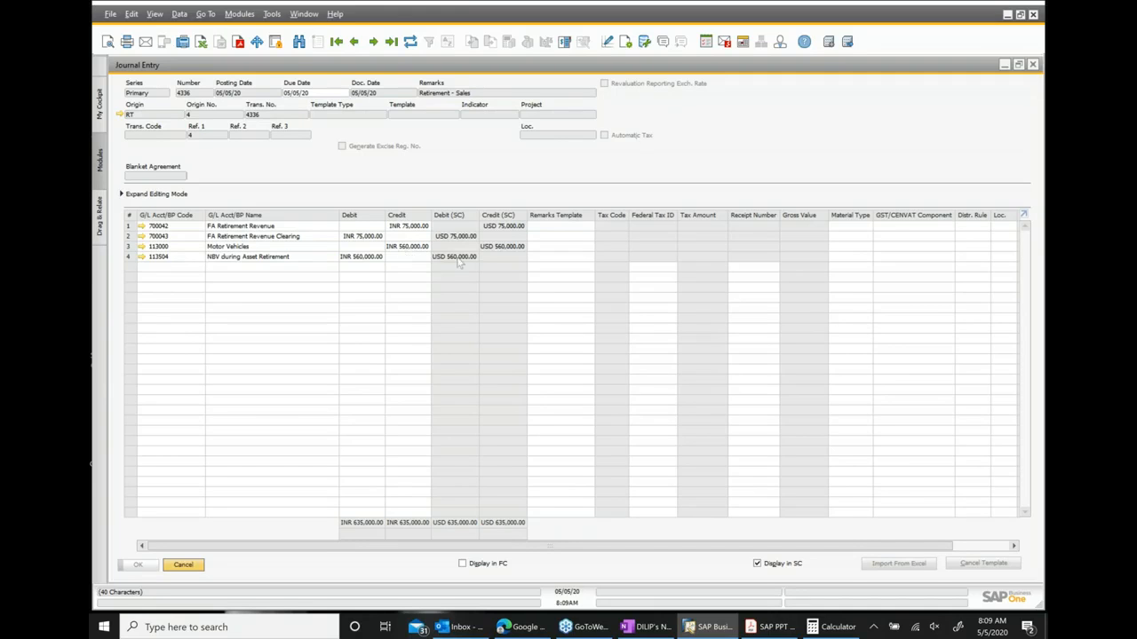
# Go back to the relationship map, open the A/R Invoice from it, and display the invoice's journal entry.
pyautogui.click(1035, 68)
pyautogui.click(1035, 68)
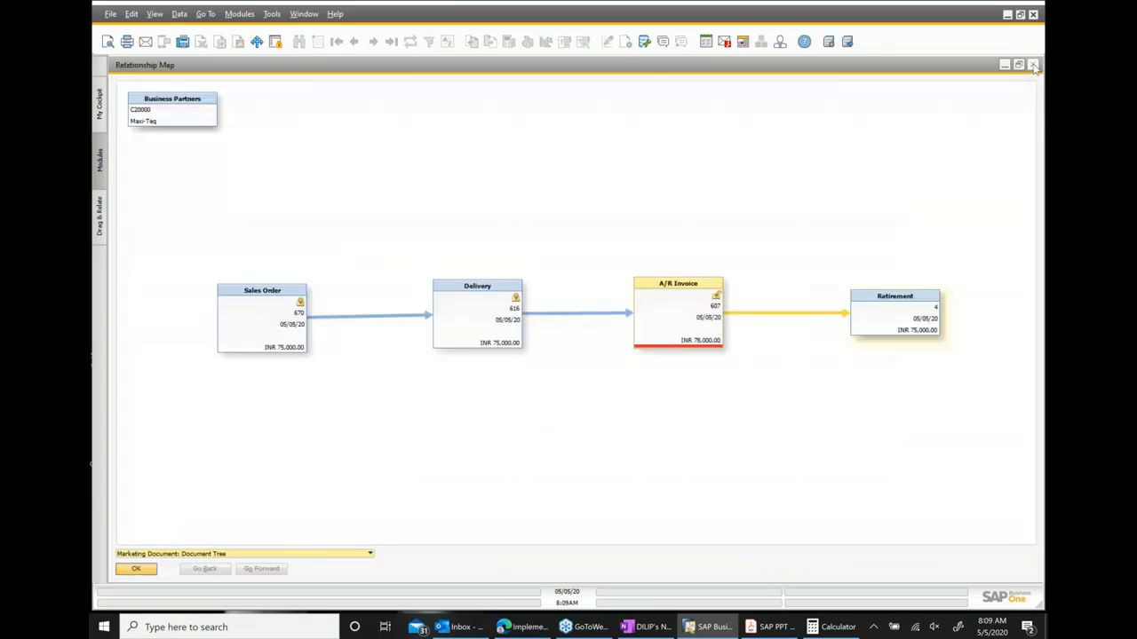
pyautogui.click(699, 324)
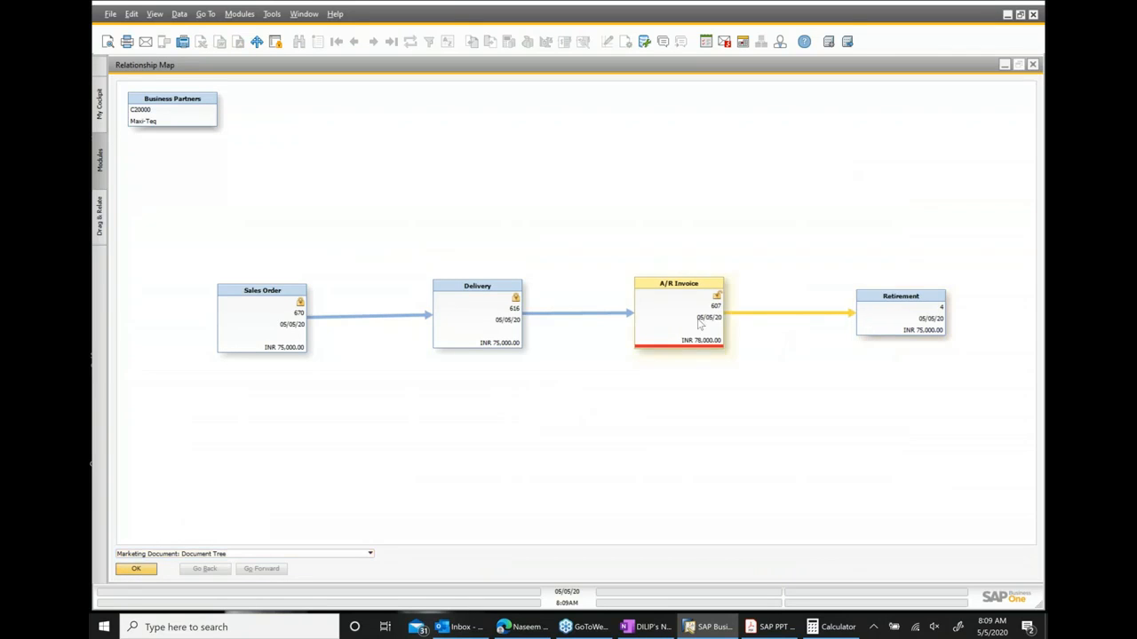
pyautogui.doubleClick(699, 324)
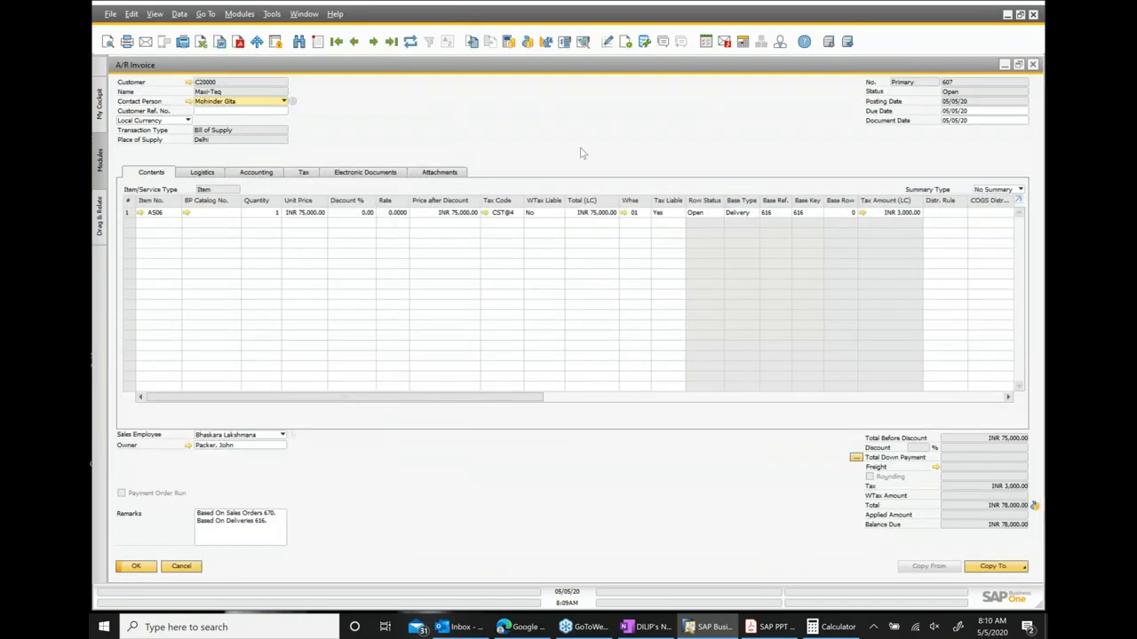
pyautogui.rightClick(588, 152)
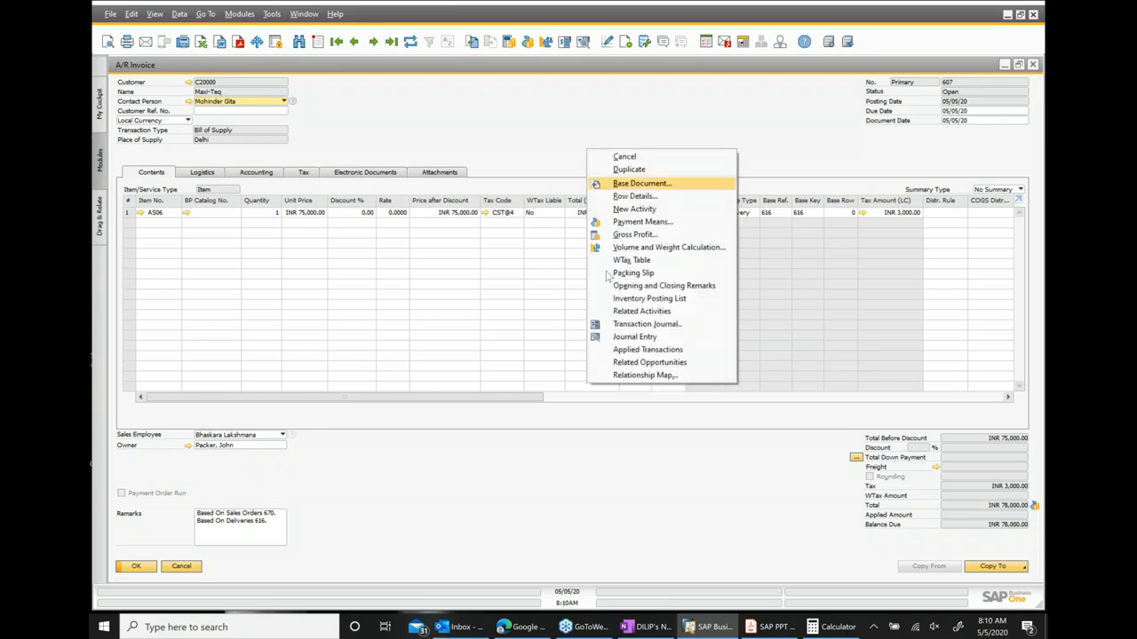
pyautogui.click(633, 339)
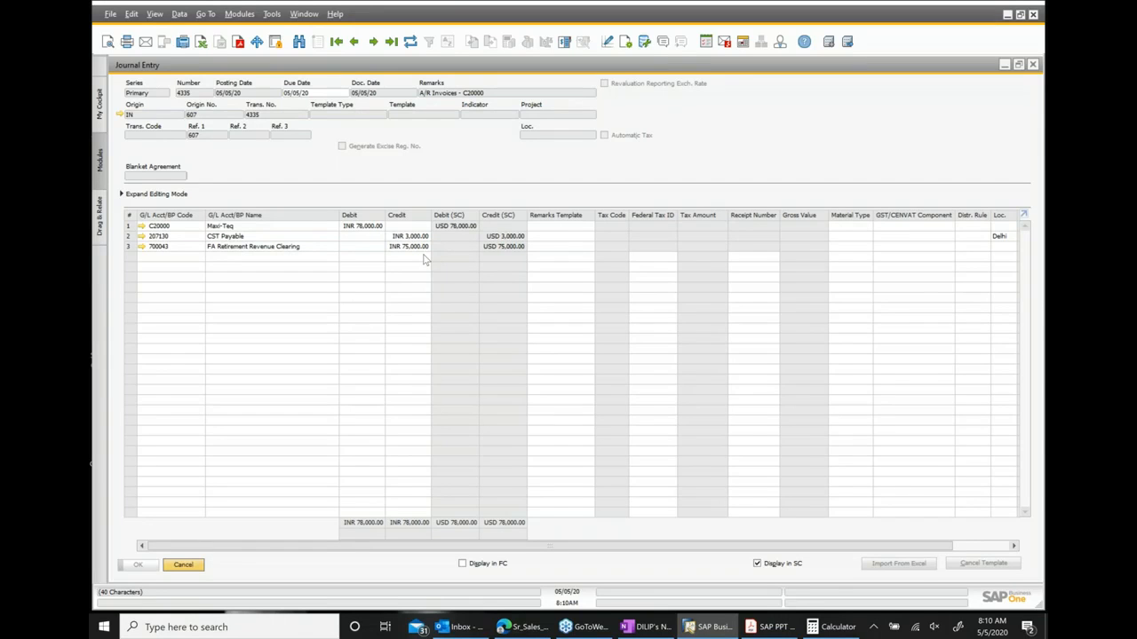
# Close the open documents and look up asset AS06 in Asset Master Data.
pyautogui.click(1032, 66)
pyautogui.click(1032, 66)
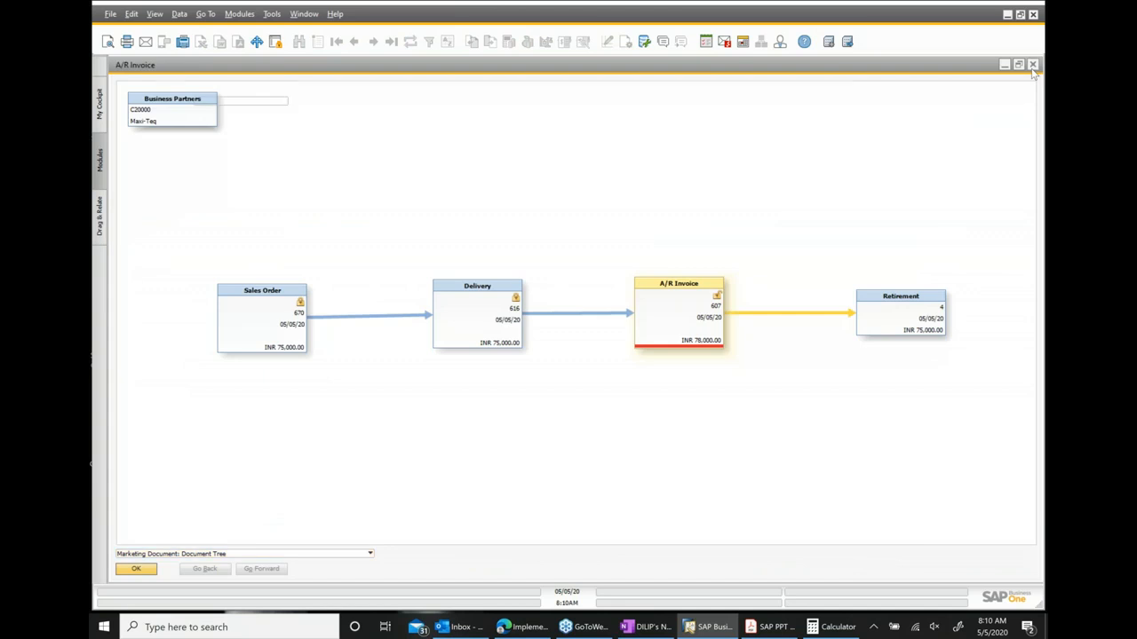
pyautogui.click(1032, 66)
pyautogui.click(1032, 66)
pyautogui.click(1032, 66)
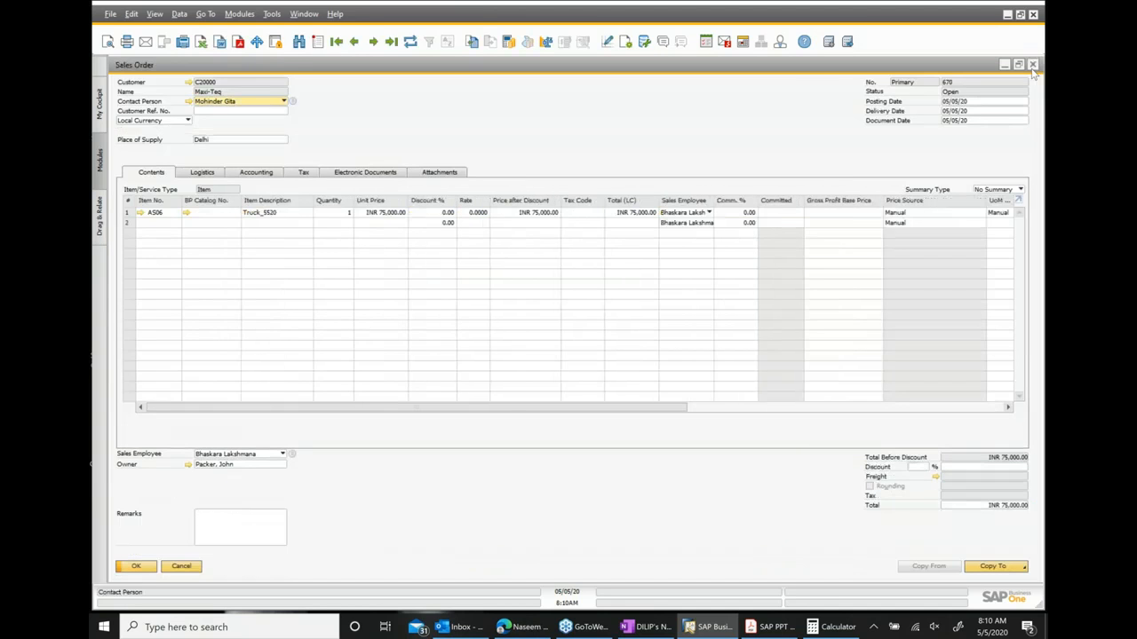
pyautogui.click(1032, 65)
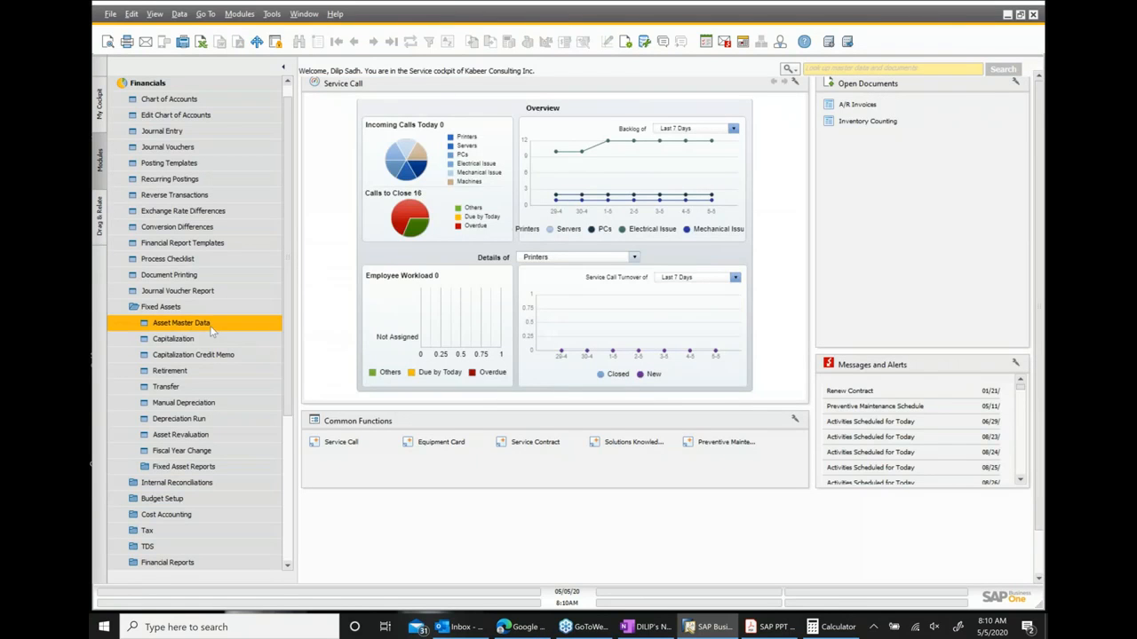
pyautogui.click(213, 325)
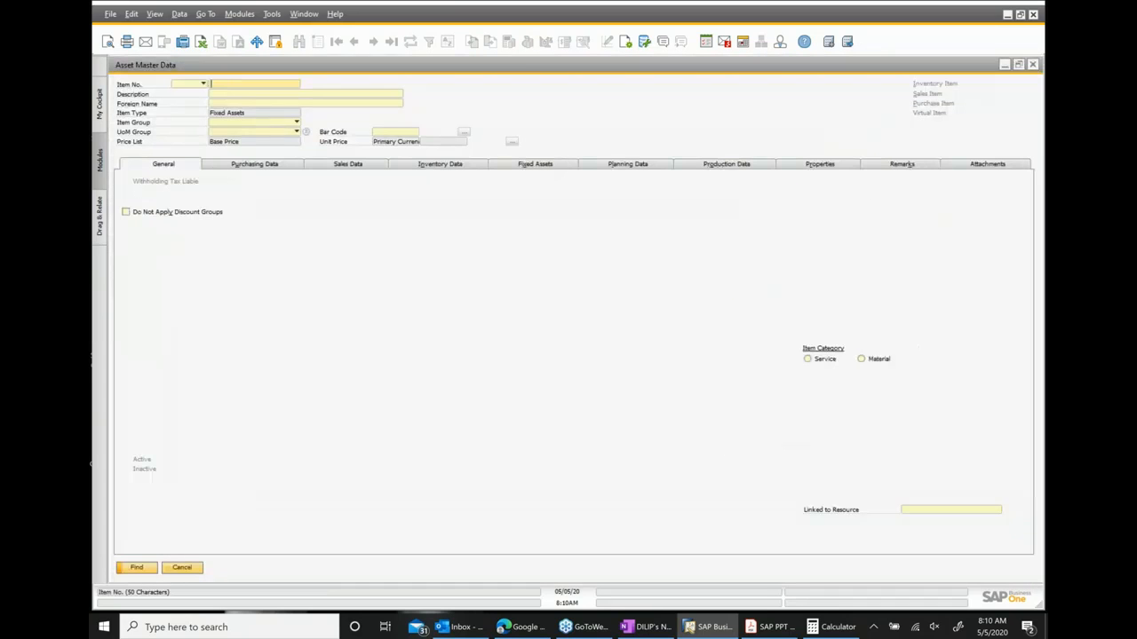
pyautogui.write('AS06')
pyautogui.press('Return')
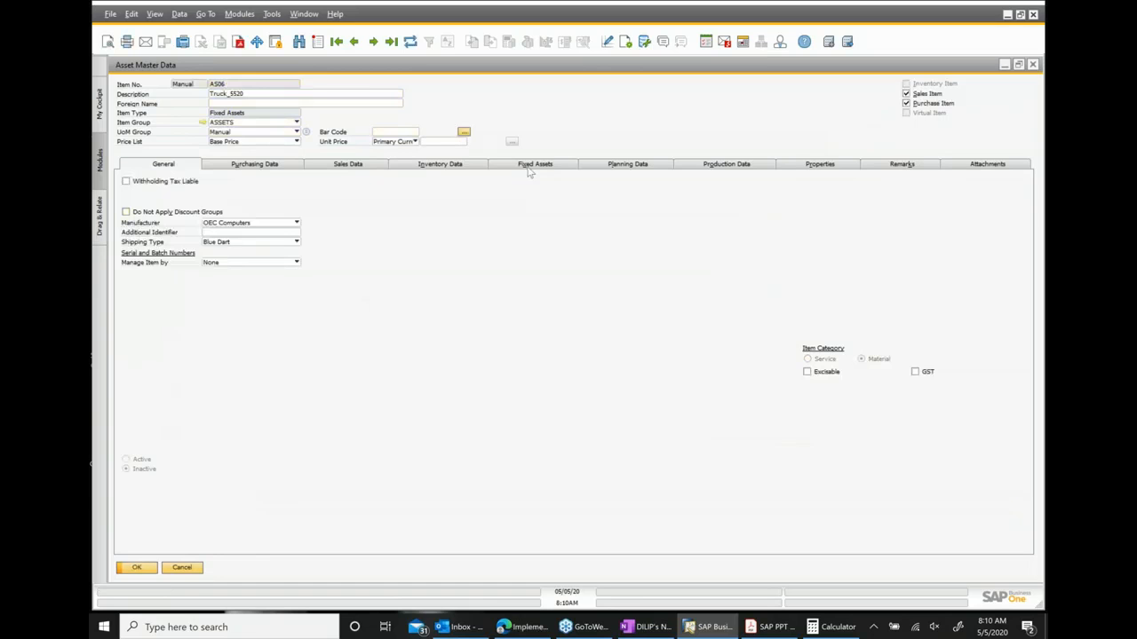
# Review the asset's fixed asset values and depreciation, then open its Asset Transaction Report.
pyautogui.click(528, 167)
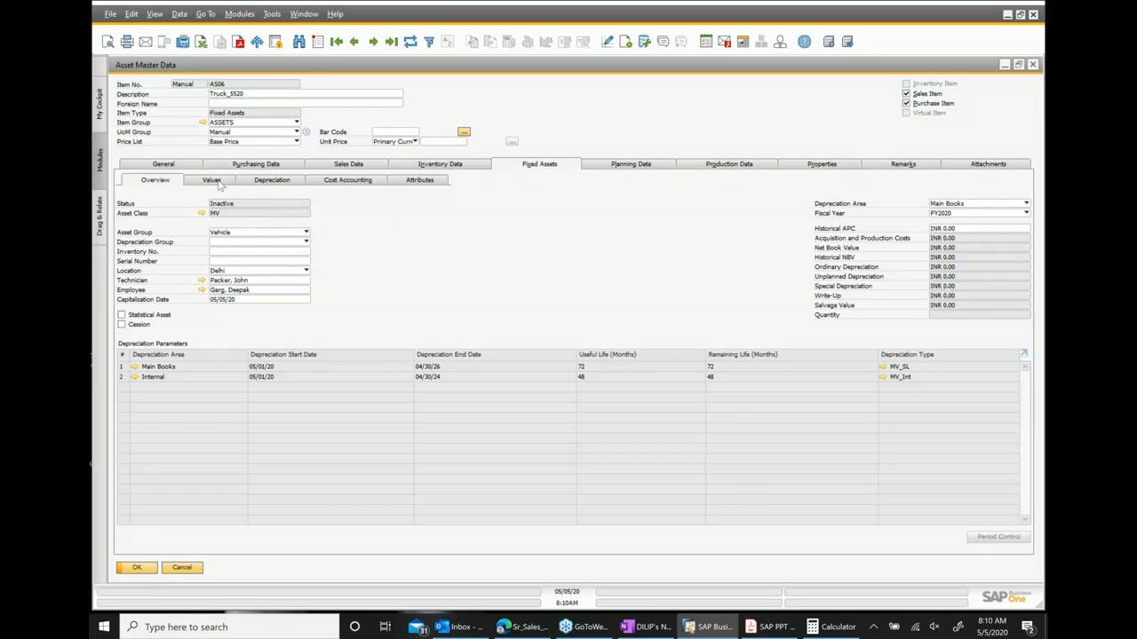
pyautogui.click(216, 181)
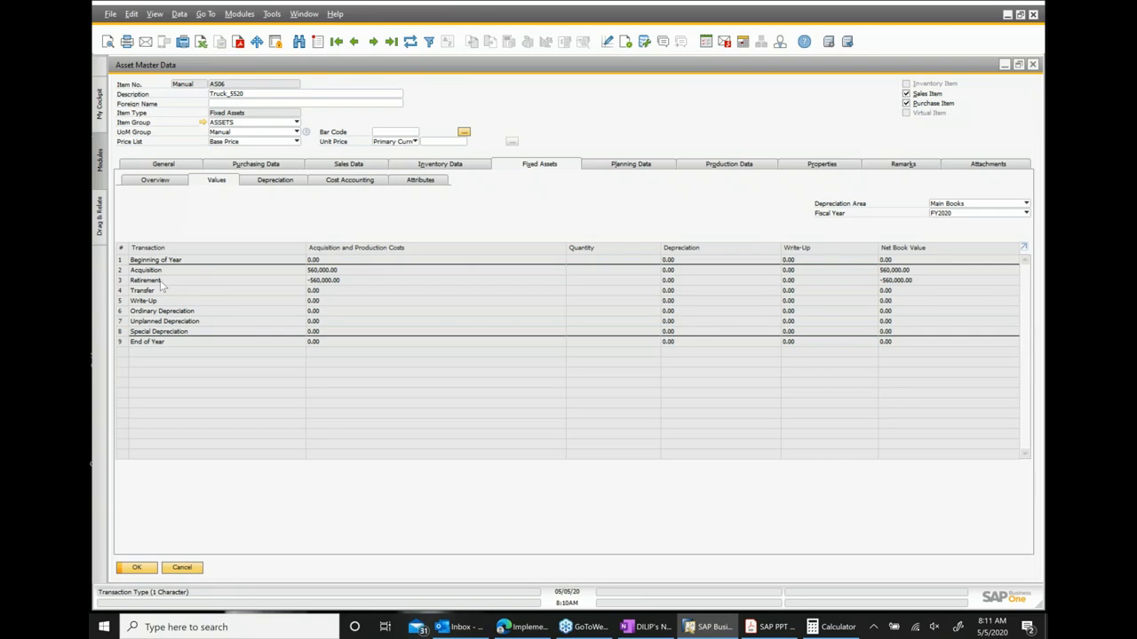
pyautogui.click(277, 181)
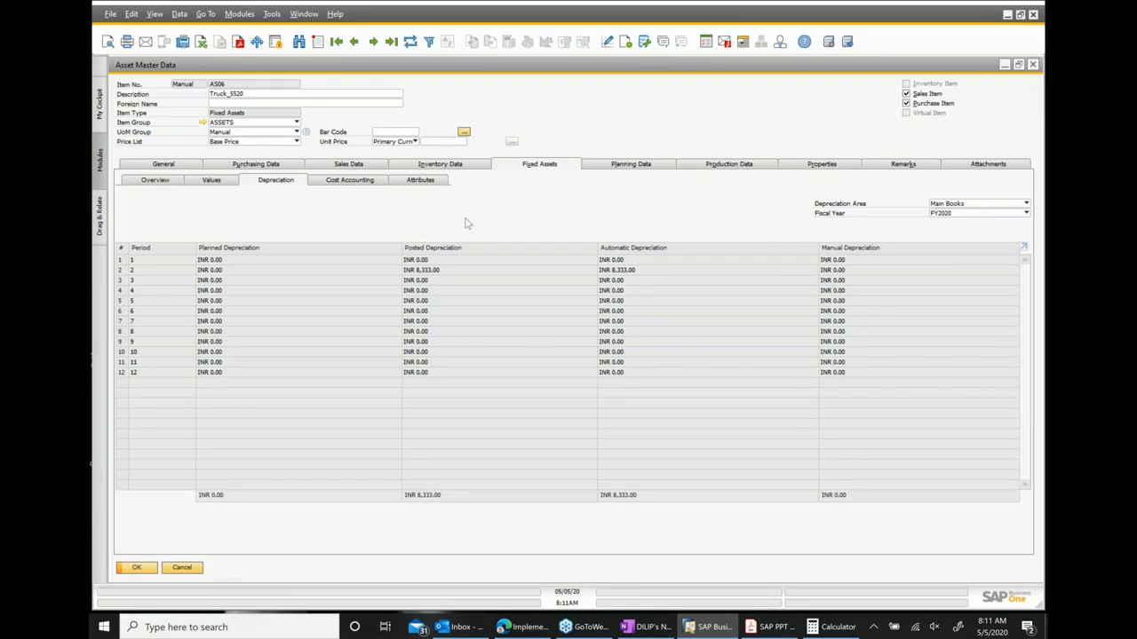
pyautogui.click(158, 181)
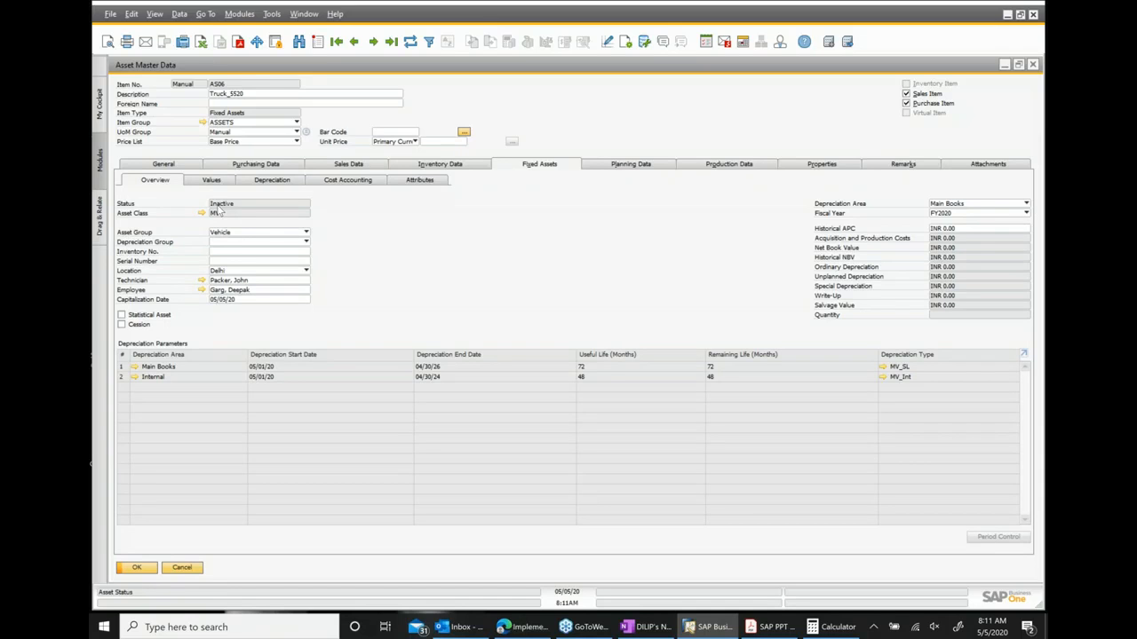
pyautogui.rightClick(594, 271)
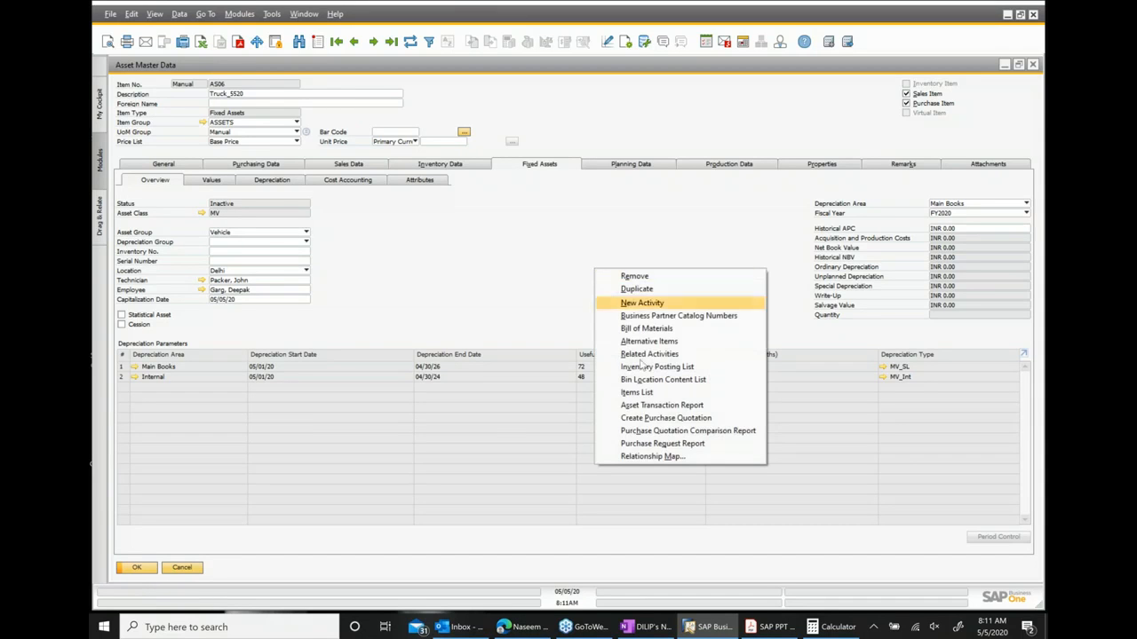
pyautogui.click(657, 406)
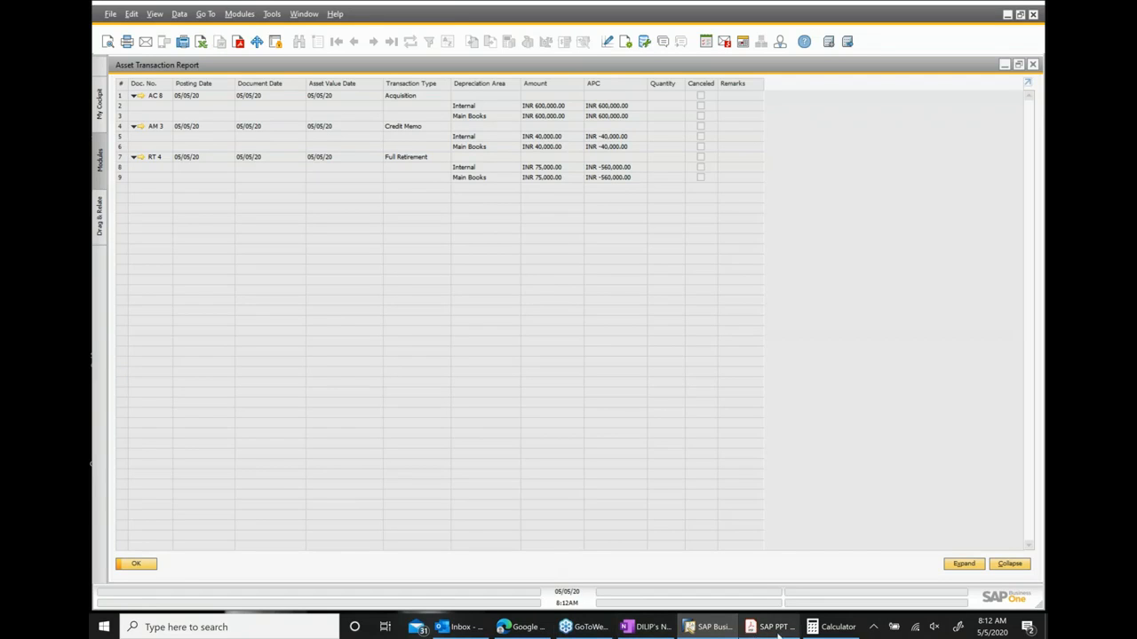
# Switch to OneNote and add the line "Thanks all." below the session heading.
pyautogui.click(649, 629)
pyautogui.scroll(-10, 609, 487)
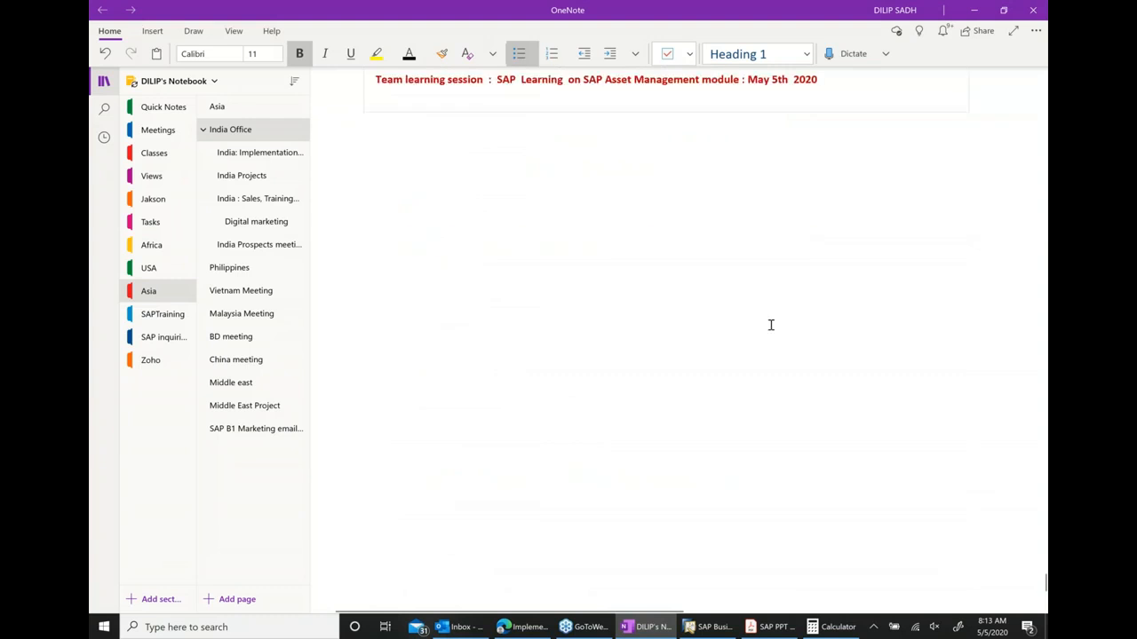
pyautogui.scroll(1, 771, 326)
pyautogui.click(851, 101)
pyautogui.press('Return')
pyautogui.write('tHEW')
pyautogui.press('BackSpace')
pyautogui.press('BackSpace')
pyautogui.press('BackSpace')
pyautogui.press('BackSpace')
pyautogui.write('Thnak')
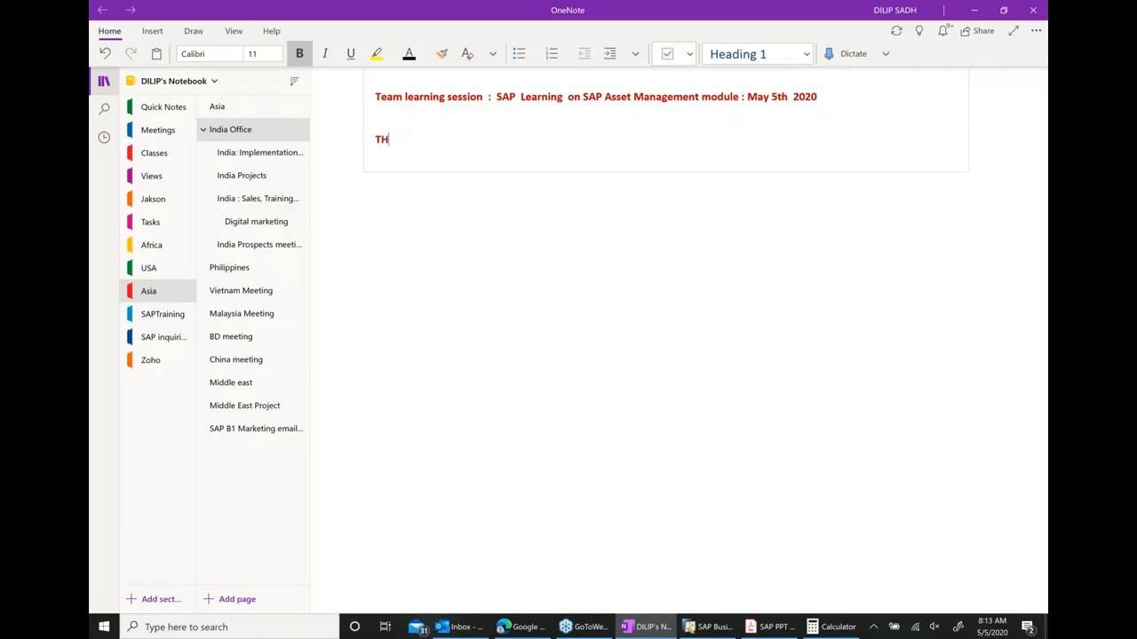
pyautogui.press('BackSpace')
pyautogui.press('BackSpace')
pyautogui.press('BackSpace')
pyautogui.write('anks all.')
# Close OneNote, the open SAP asset windows and the Calculator.
pyautogui.click(1032, 10)
pyautogui.click(1032, 64)
pyautogui.click(1032, 64)
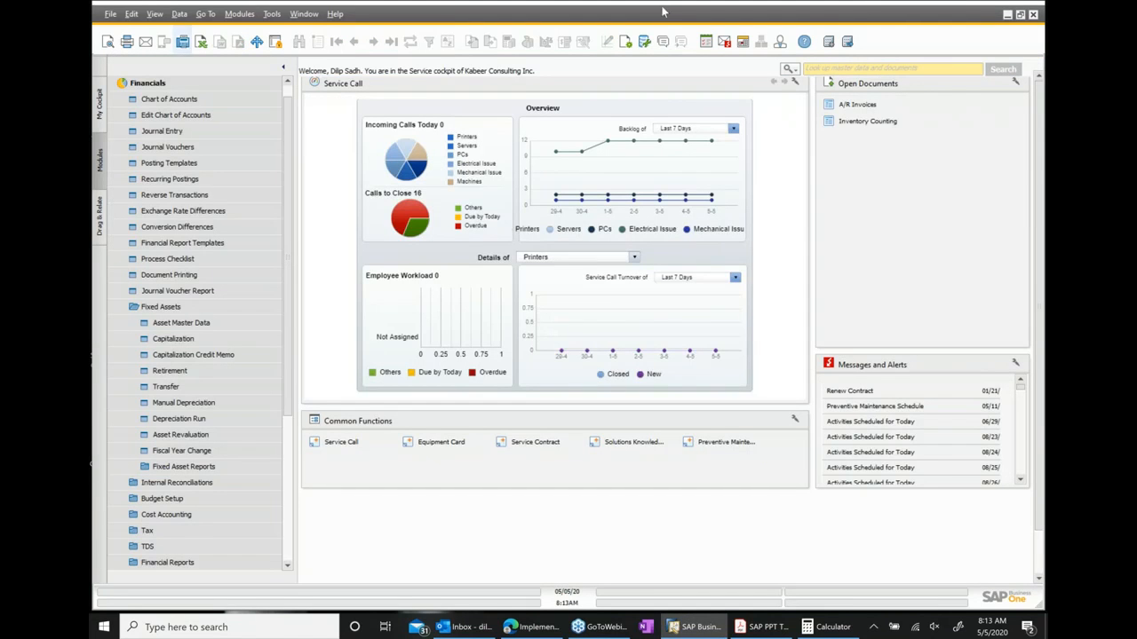
pyautogui.click(1006, 16)
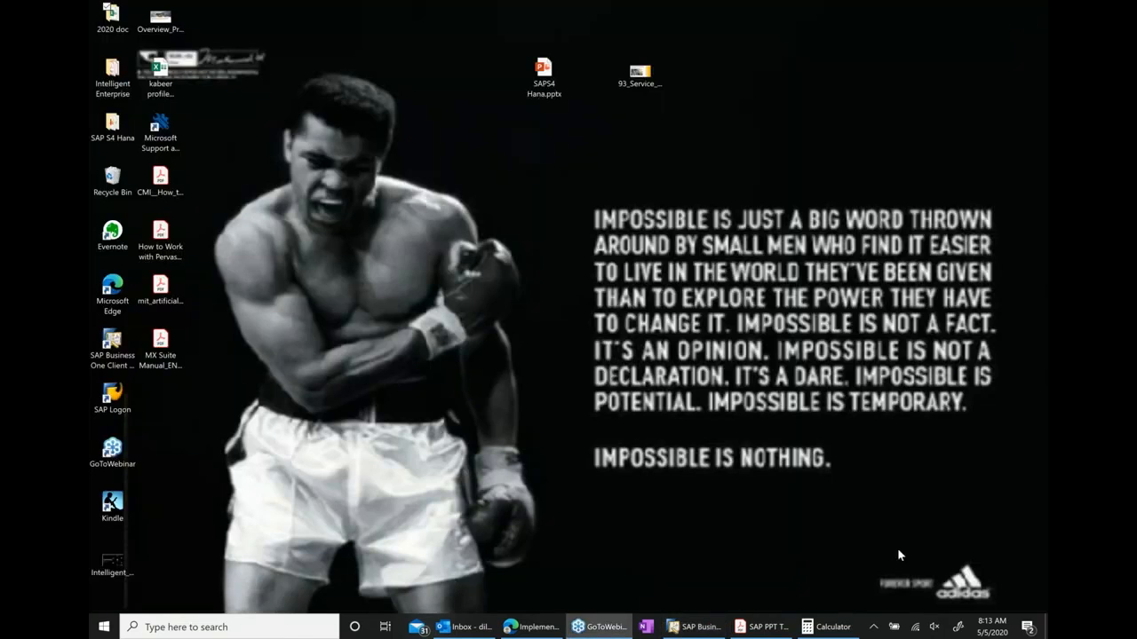
pyautogui.click(831, 627)
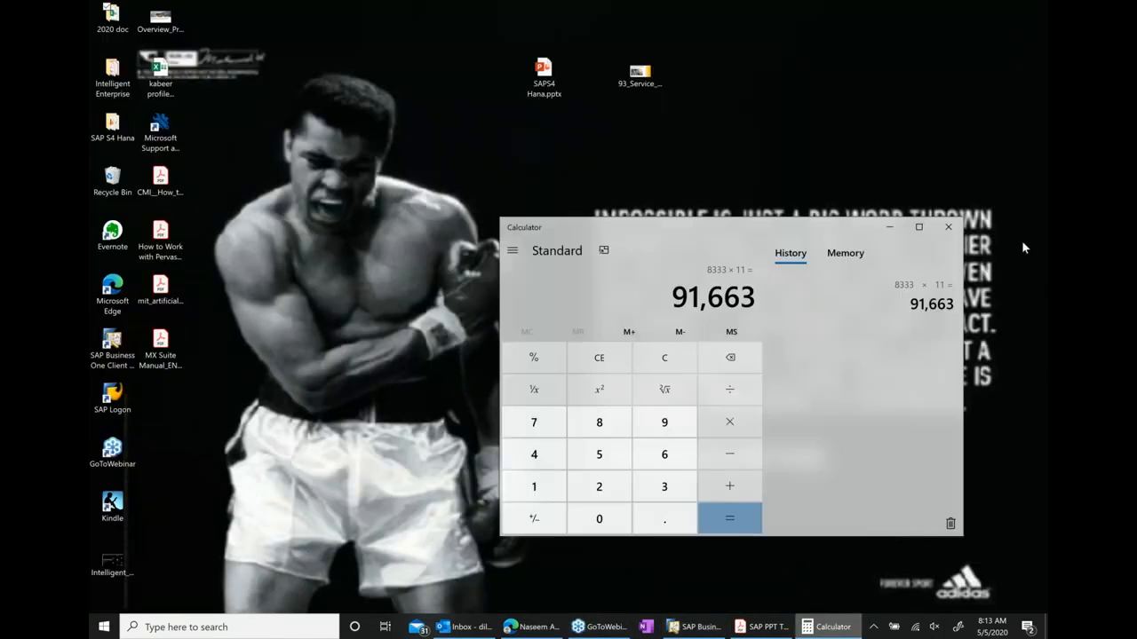
pyautogui.click(952, 227)
# Close the Acrobat PDF, saving its changes into the SAP B1 9.3 Documents folder.
pyautogui.click(821, 627)
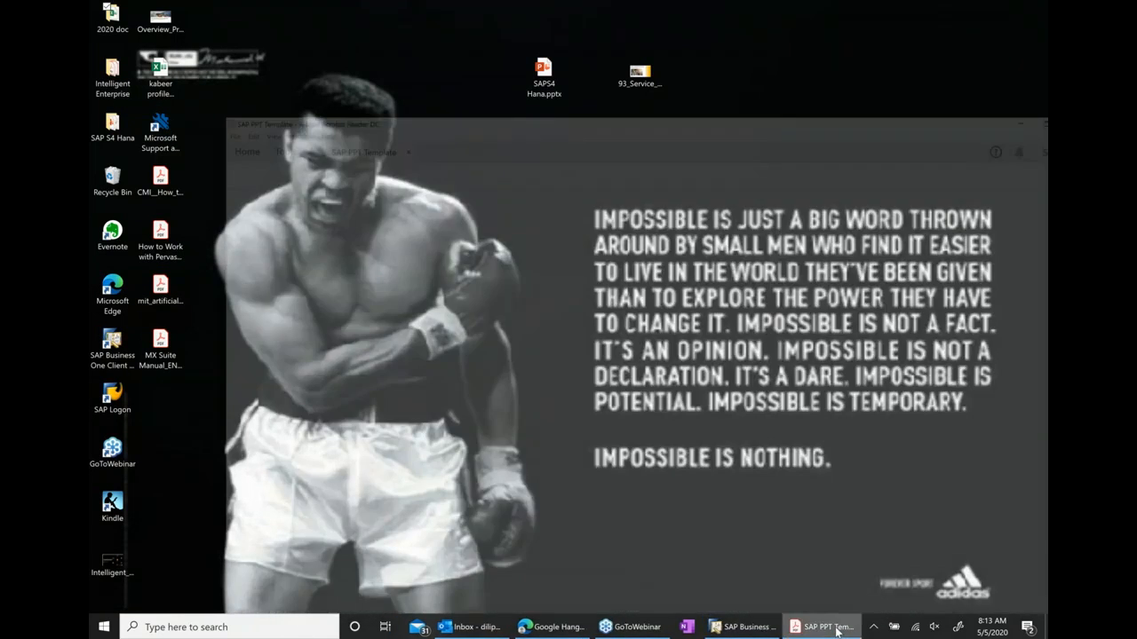
pyautogui.click(1035, 7)
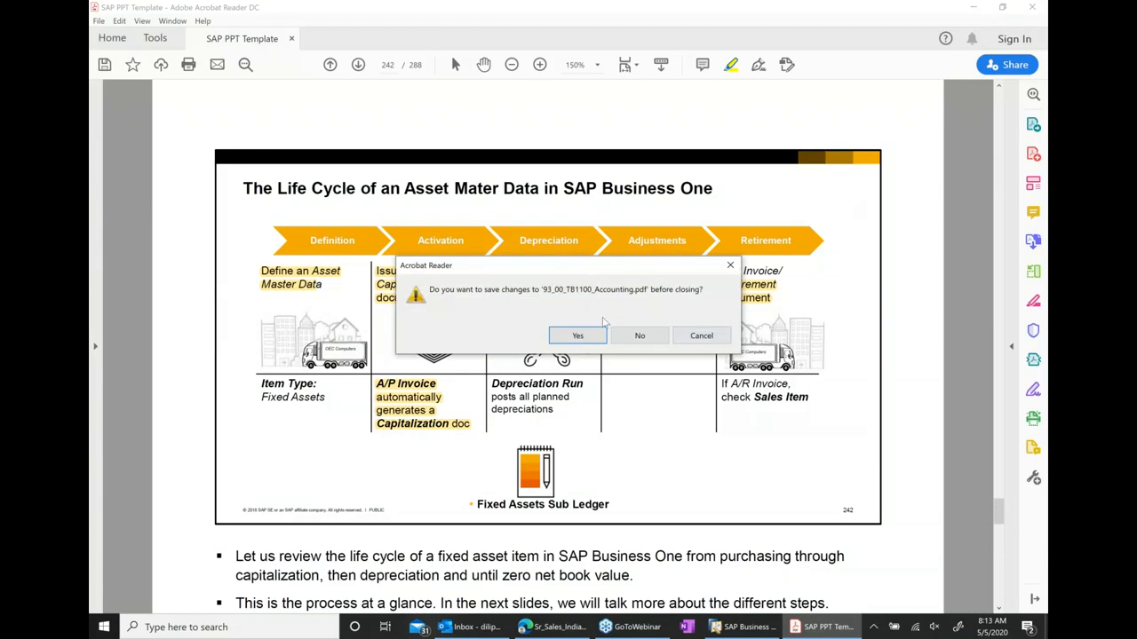
pyautogui.click(580, 337)
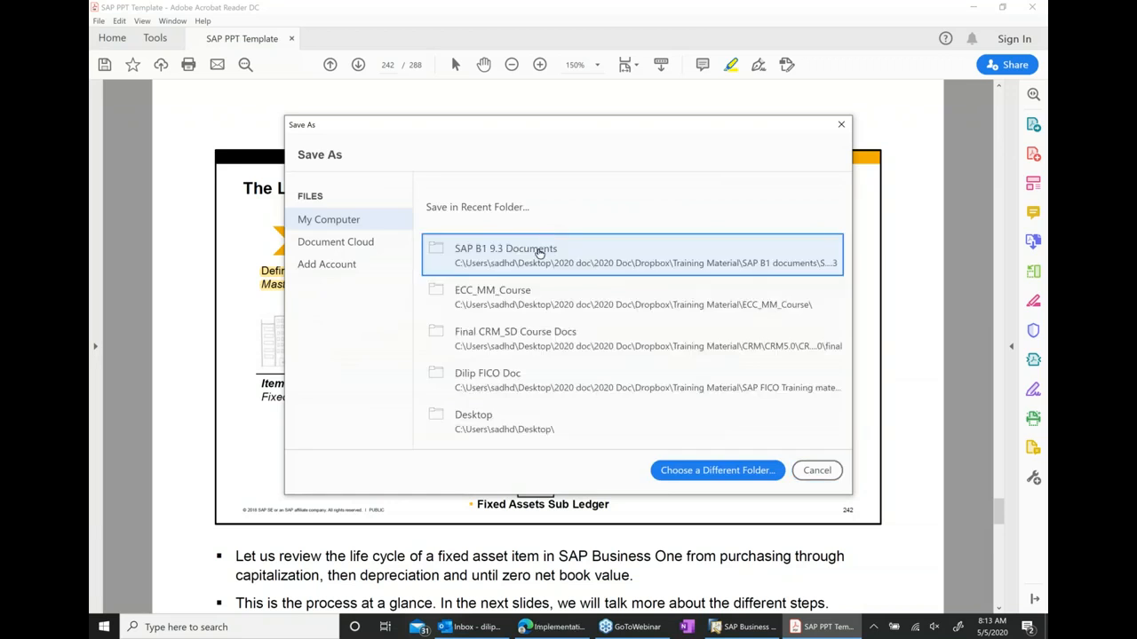
pyautogui.click(538, 251)
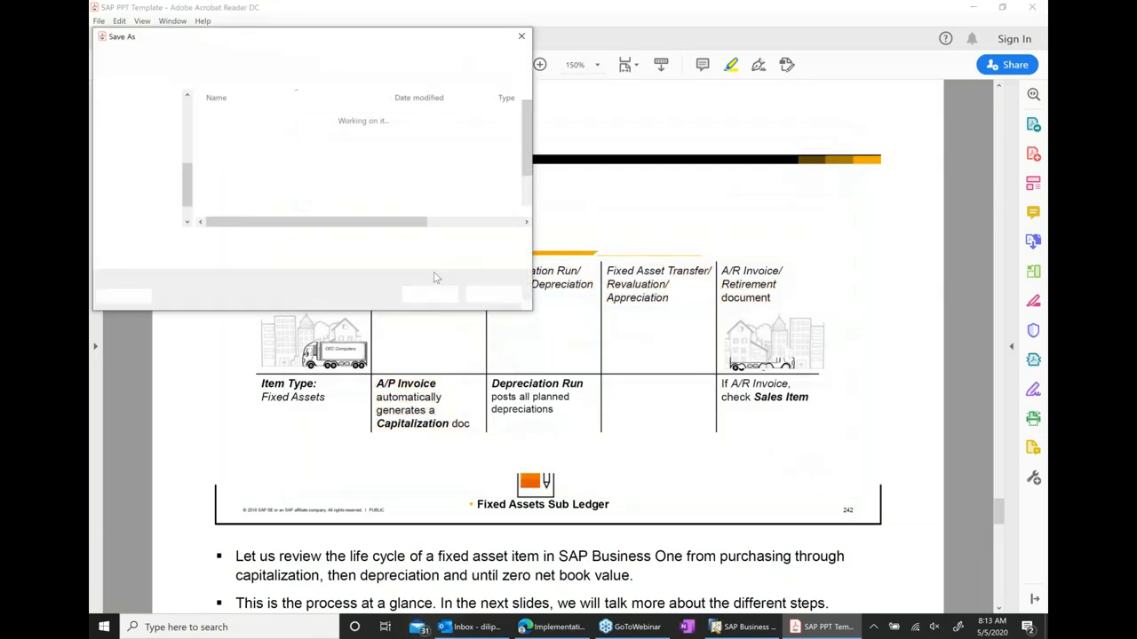
pyautogui.click(430, 295)
pyautogui.click(601, 315)
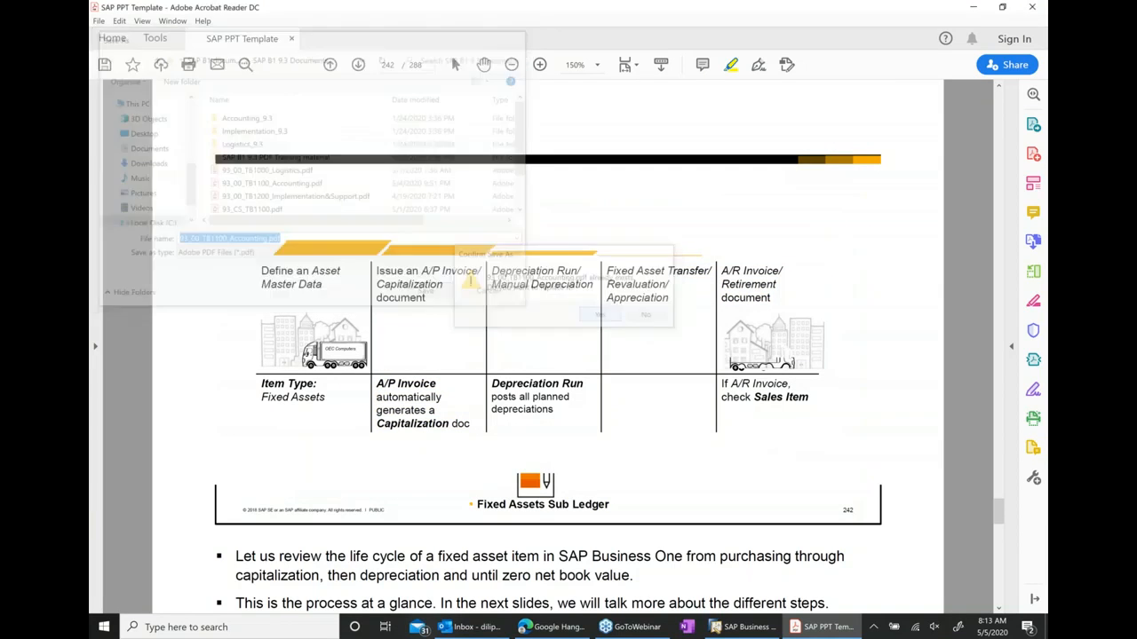